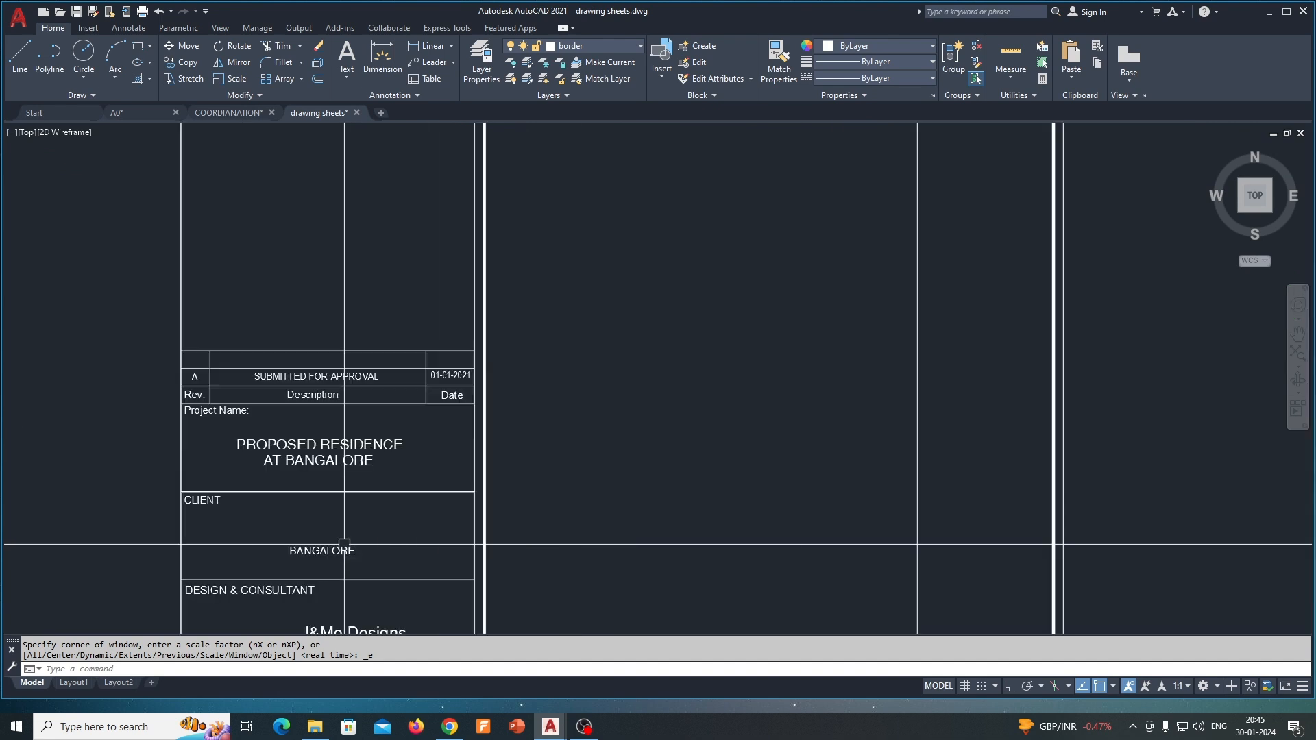
# - Examine the project name, client, design consultant and contractor texts in the A3 sheet's title block
pyautogui.click(455, 222)
pyautogui.click(465, 237)
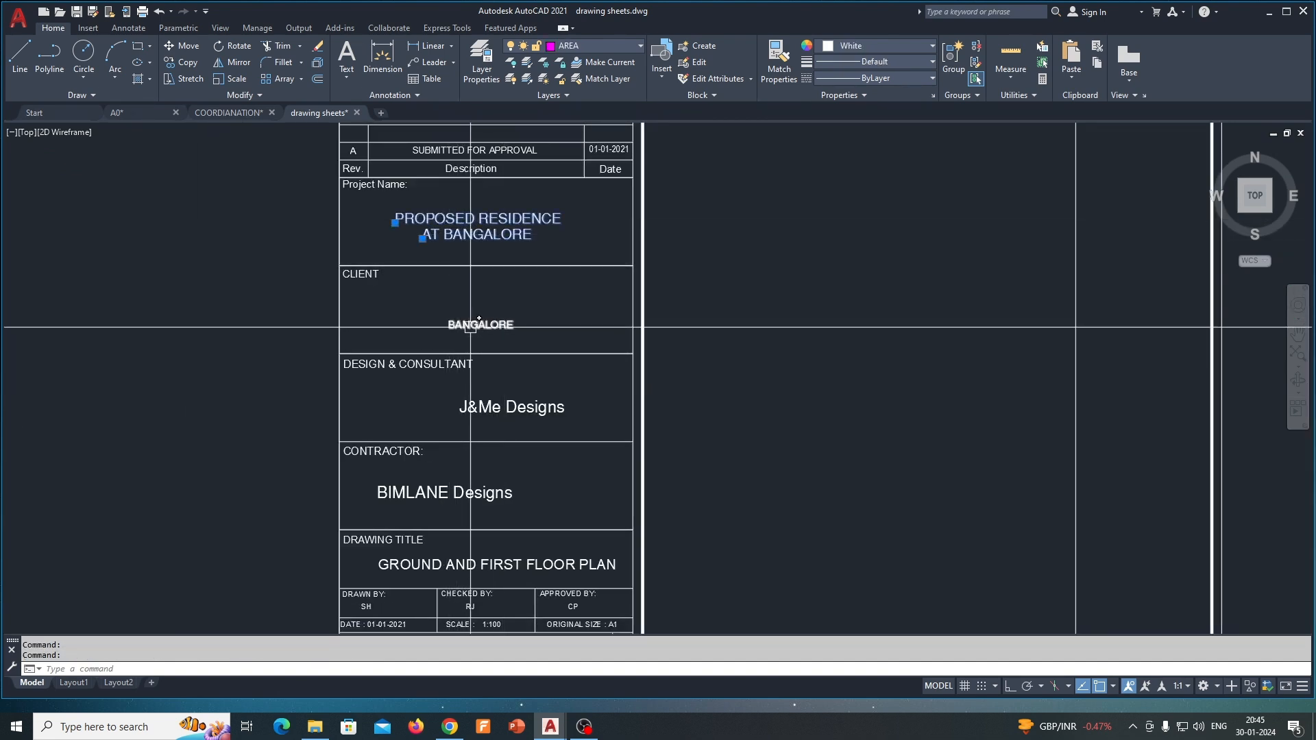
pyautogui.click(497, 406)
pyautogui.moveTo(497, 406); pyautogui.dragTo(532, 304, button='middle')
pyautogui.click(474, 392)
pyautogui.click(460, 468)
pyautogui.press('Escape')
pyautogui.scroll(-8, 480, 453)
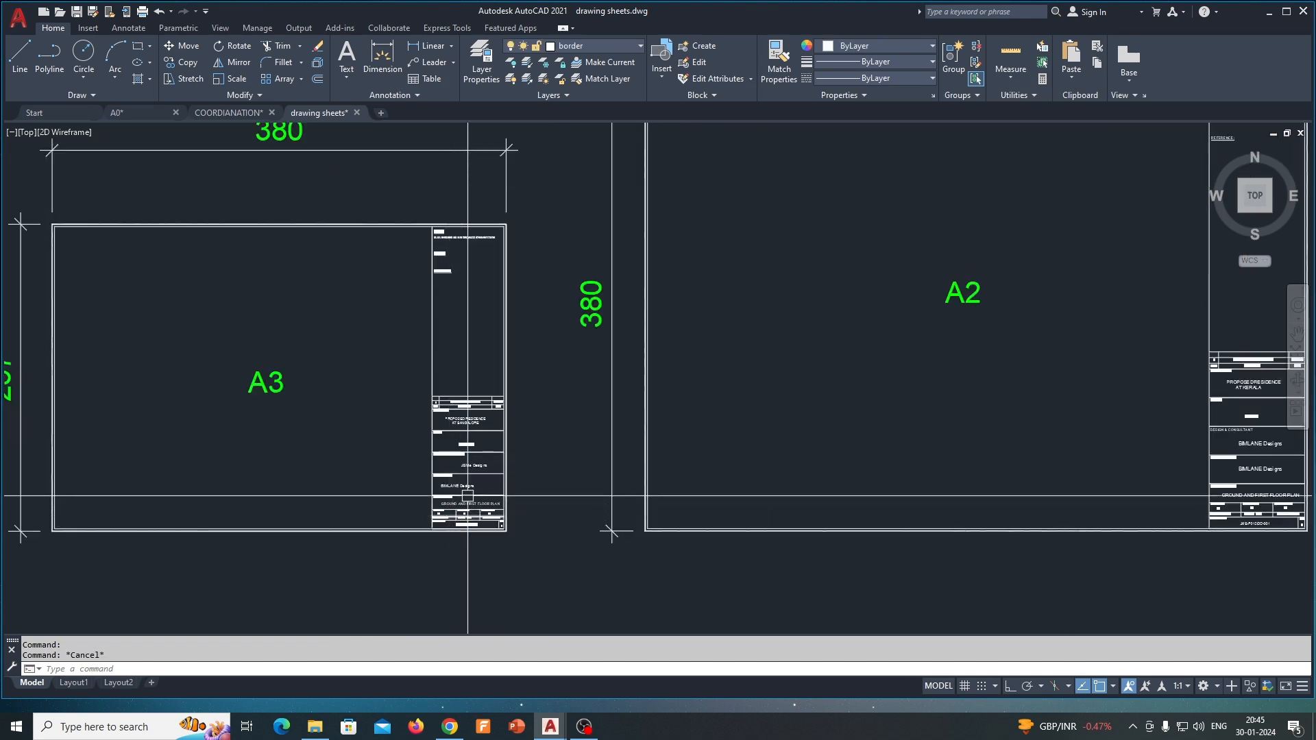
pyautogui.scroll(-6, 517, 429)
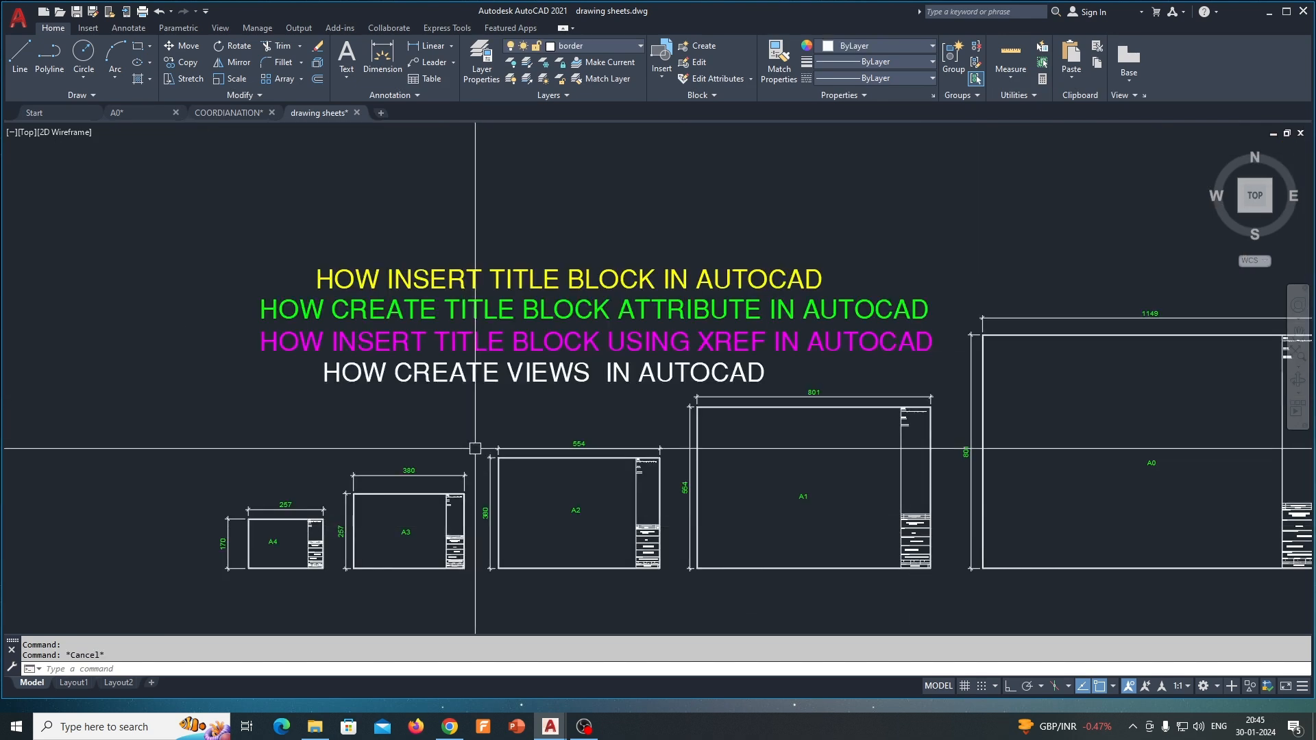
# - Look over the row of A4 to A0 sheet frames with their topic headings, and the COORDIANATION drawing's layout
pyautogui.moveTo(625, 450); pyautogui.dragTo(452, 449, button='middle')
pyautogui.moveTo(760, 447); pyautogui.dragTo(626, 443, button='middle')
pyautogui.scroll(4, 985, 458)
pyautogui.scroll(-5, 984, 459)
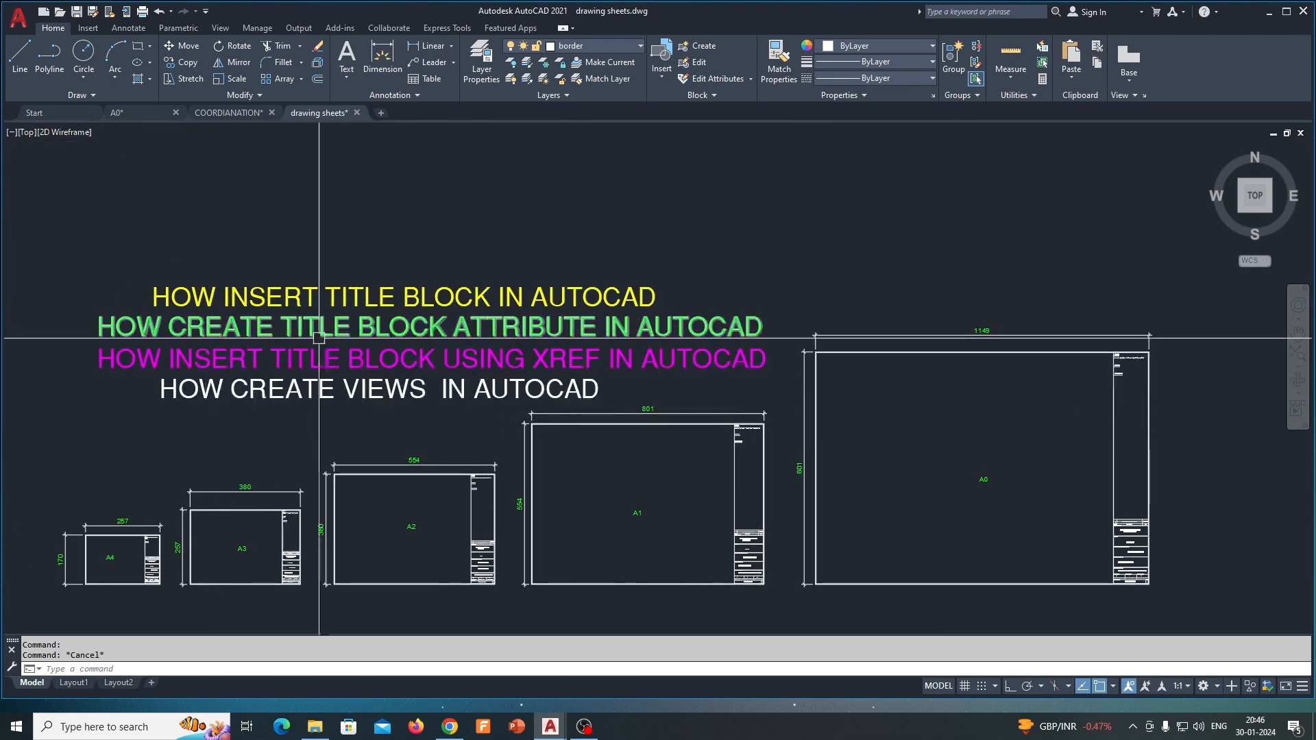
pyautogui.scroll(-2, 558, 354)
pyautogui.moveTo(558, 354); pyautogui.dragTo(606, 356, button='middle')
pyautogui.scroll(4, 606, 359)
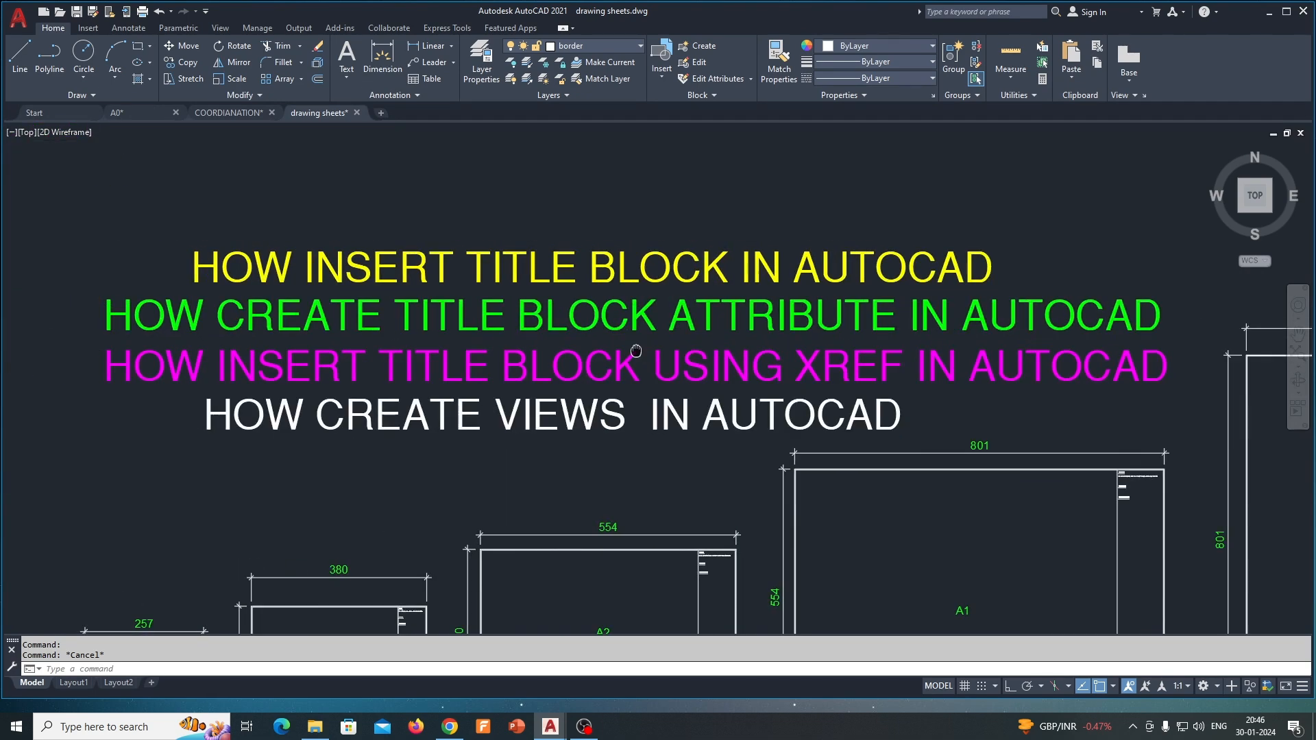
pyautogui.click(223, 113)
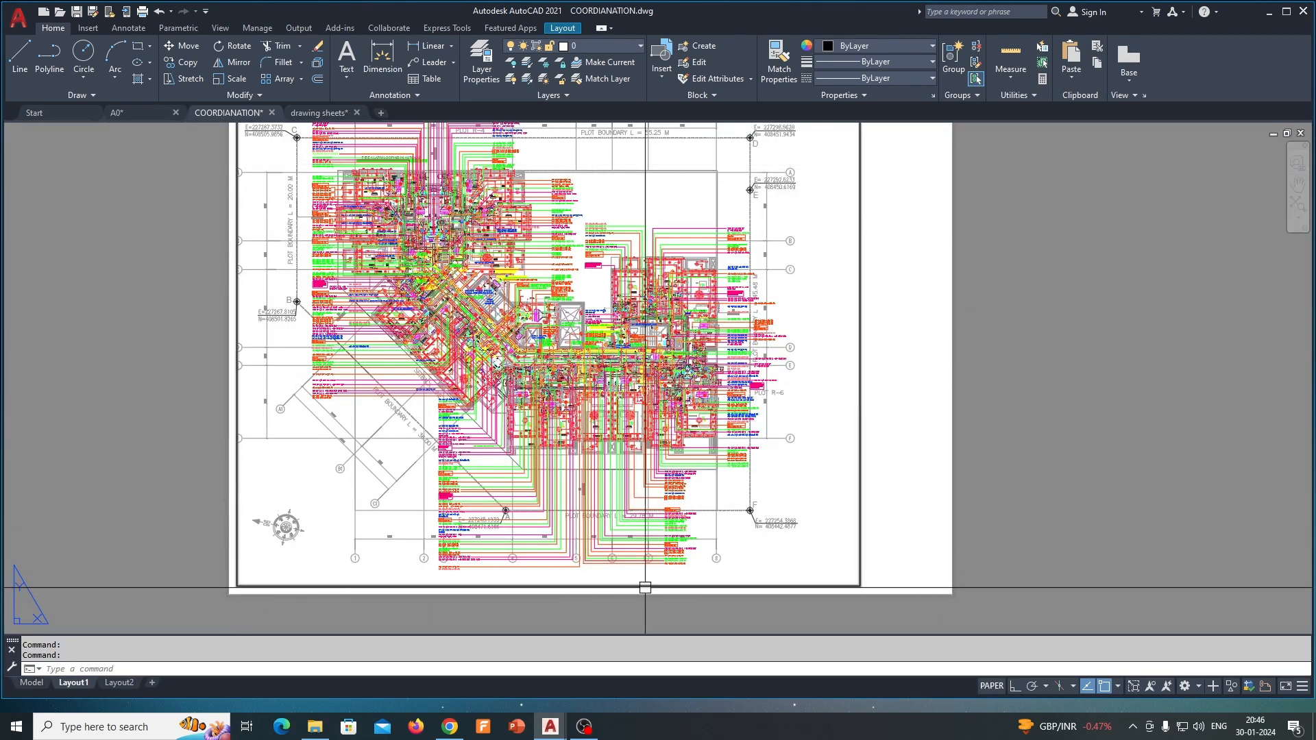
pyautogui.moveTo(854, 336); pyautogui.dragTo(810, 375, button='middle')
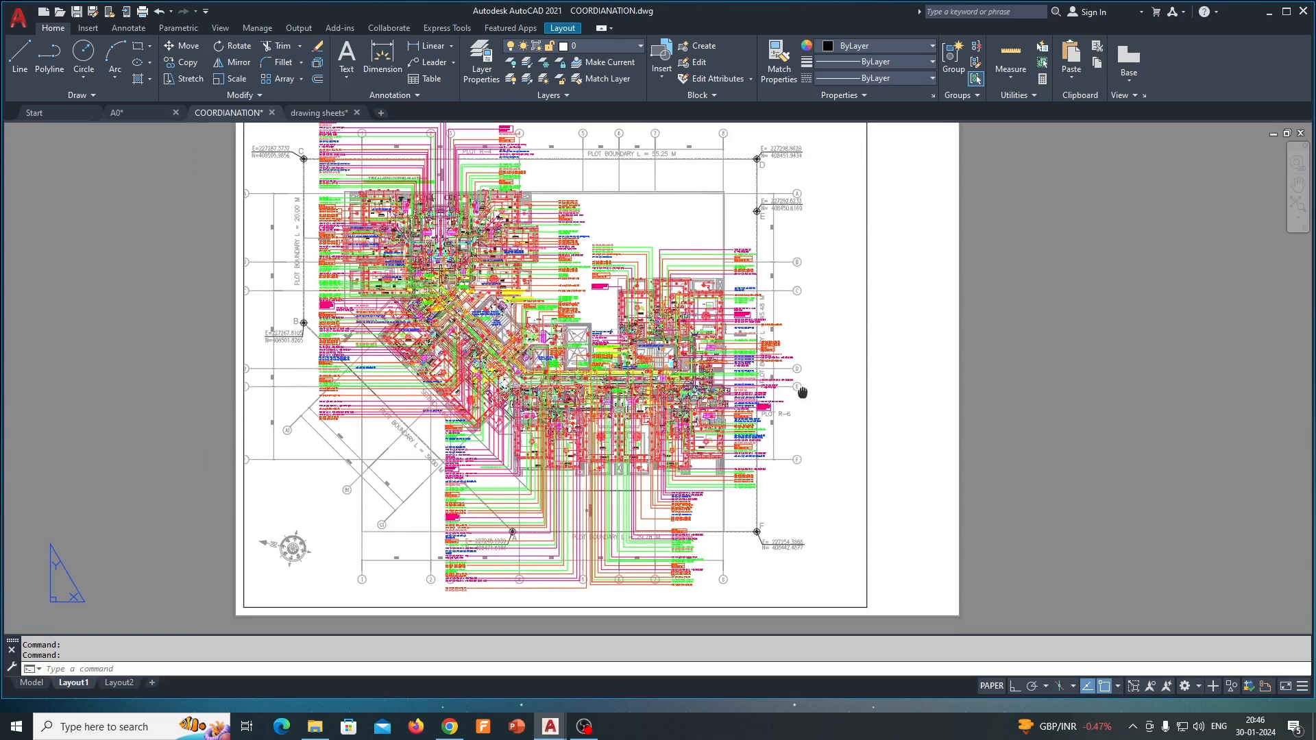
pyautogui.click(303, 115)
# - Examine the width and height dimensions of the A4 and A3 sheet frames in the drawing sheets file
pyautogui.scroll(-5, 397, 393)
pyautogui.moveTo(436, 434); pyautogui.dragTo(447, 355, button='middle')
pyautogui.scroll(6, 447, 356)
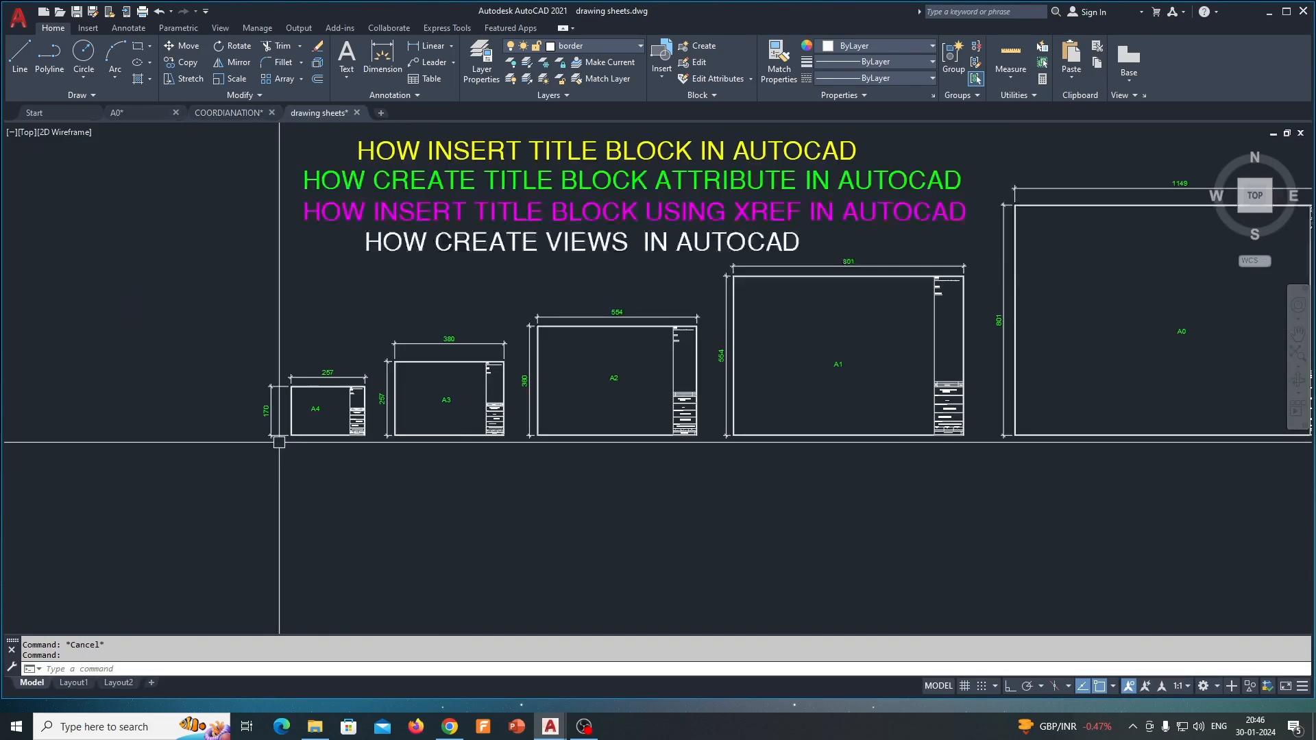
pyautogui.moveTo(300, 383); pyautogui.dragTo(302, 390, button='middle')
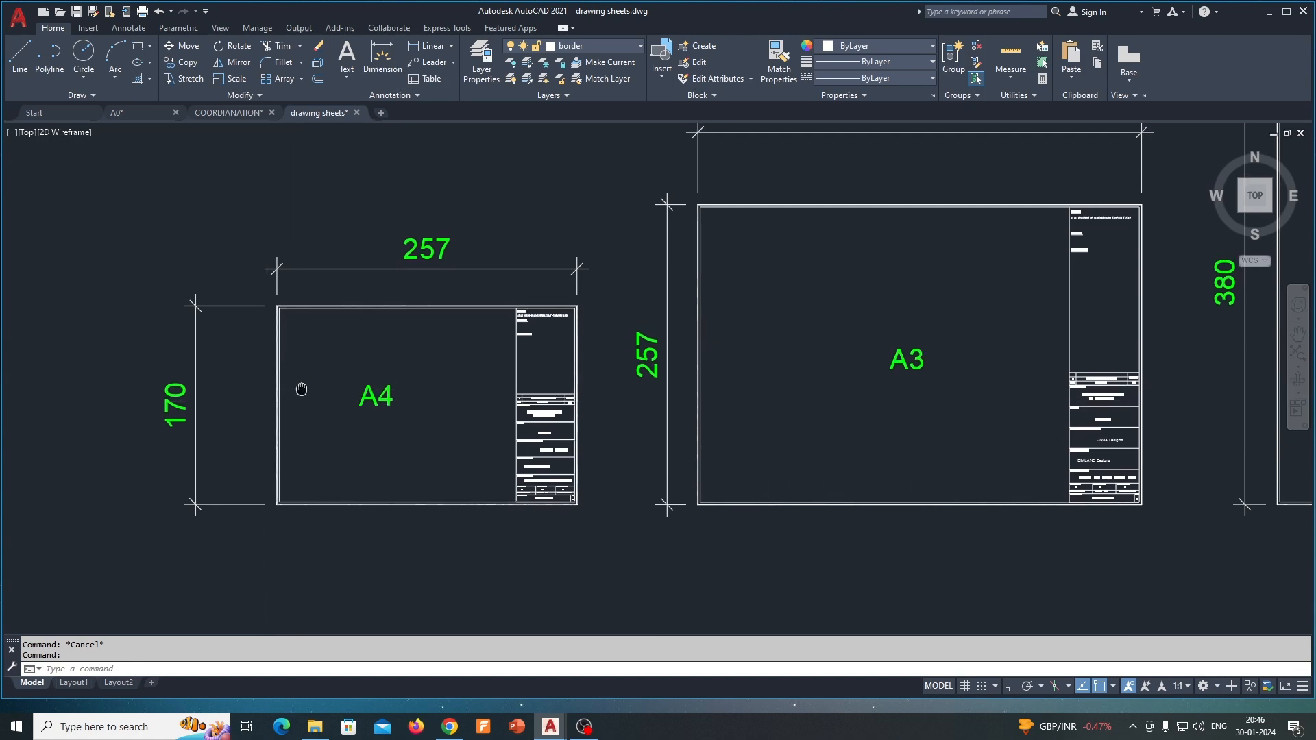
pyautogui.moveTo(221, 375); pyautogui.dragTo(206, 391, button='middle')
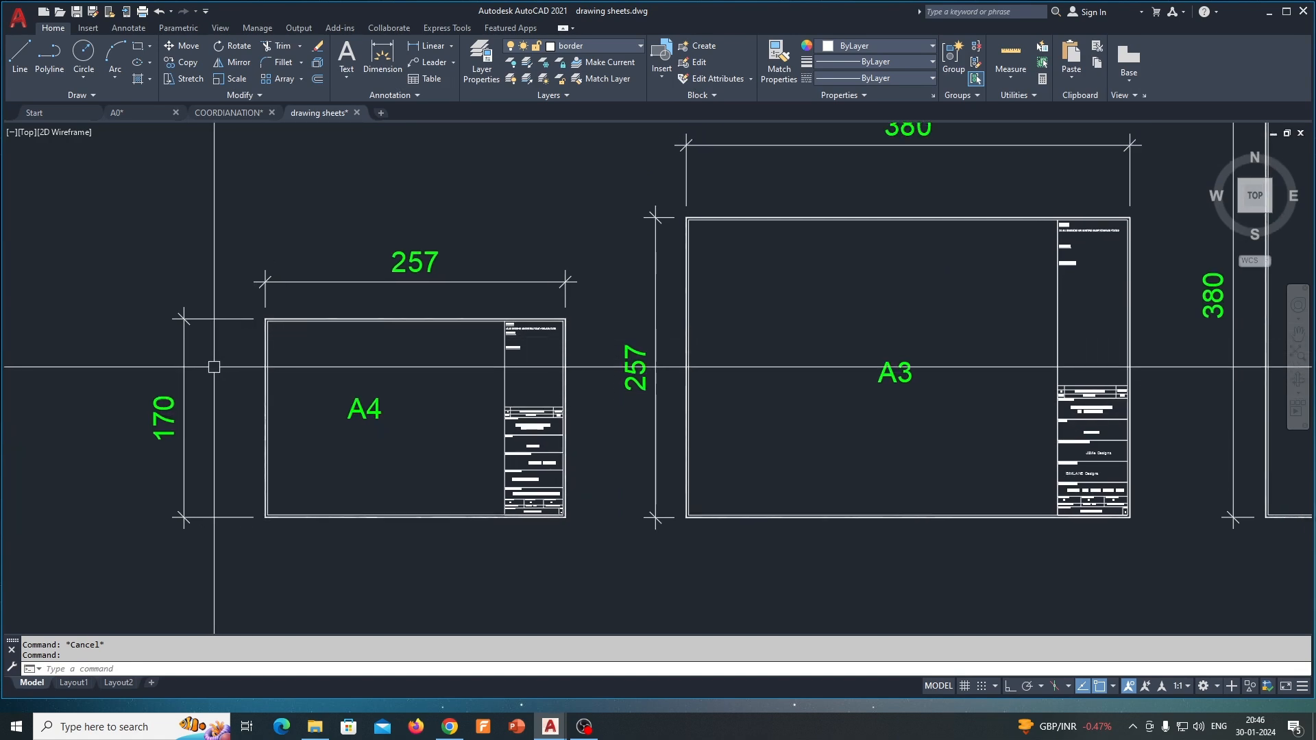
pyautogui.click(183, 439)
pyautogui.press('Escape')
pyautogui.moveTo(414, 412)
pyautogui.mouseDown(button='middle')
pyautogui.moveTo(409, 391)
pyautogui.moveTo(437, 388)
pyautogui.moveTo(402, 391)
pyautogui.moveTo(371, 418)
pyautogui.moveTo(261, 431)
pyautogui.mouseUp(button='middle')
pyautogui.moveTo(614, 436)
pyautogui.mouseDown(button='middle')
pyautogui.moveTo(480, 441)
pyautogui.moveTo(479, 459)
pyautogui.mouseUp(button='middle')
pyautogui.scroll(-2, 325, 376)
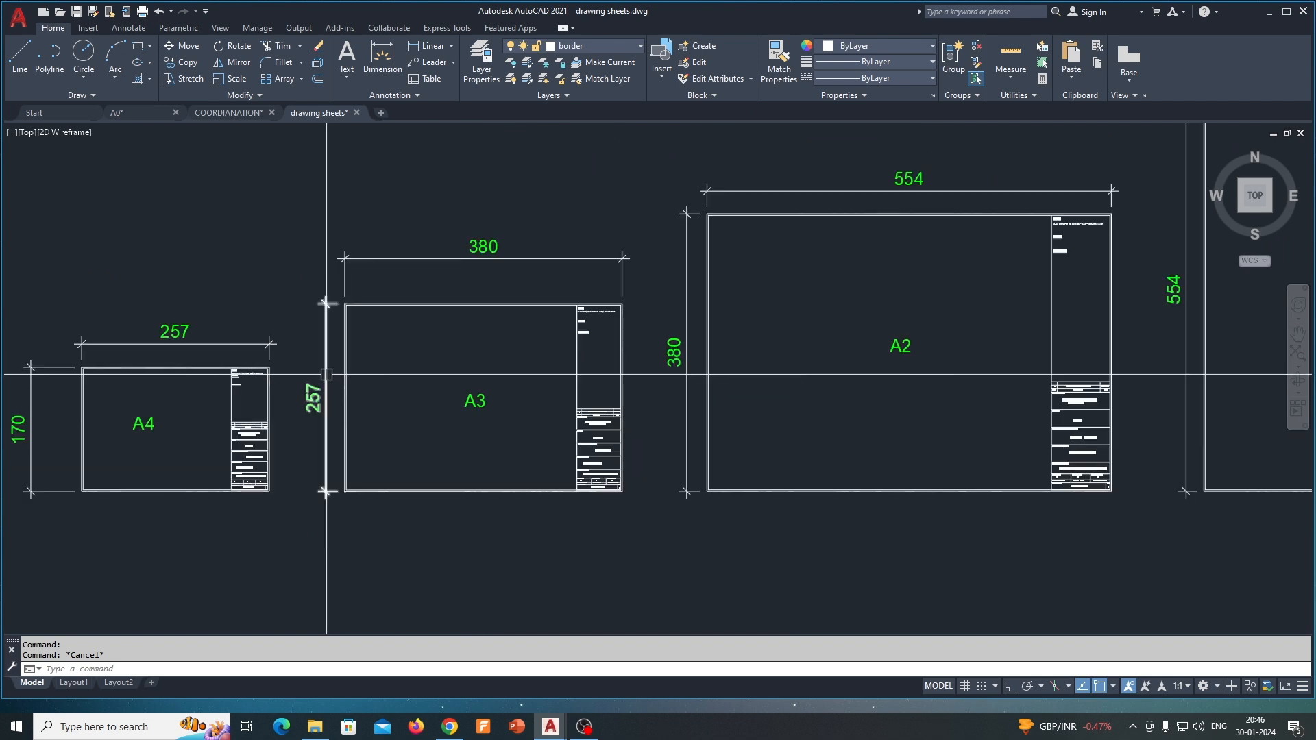
pyautogui.moveTo(511, 341); pyautogui.dragTo(428, 344, button='middle')
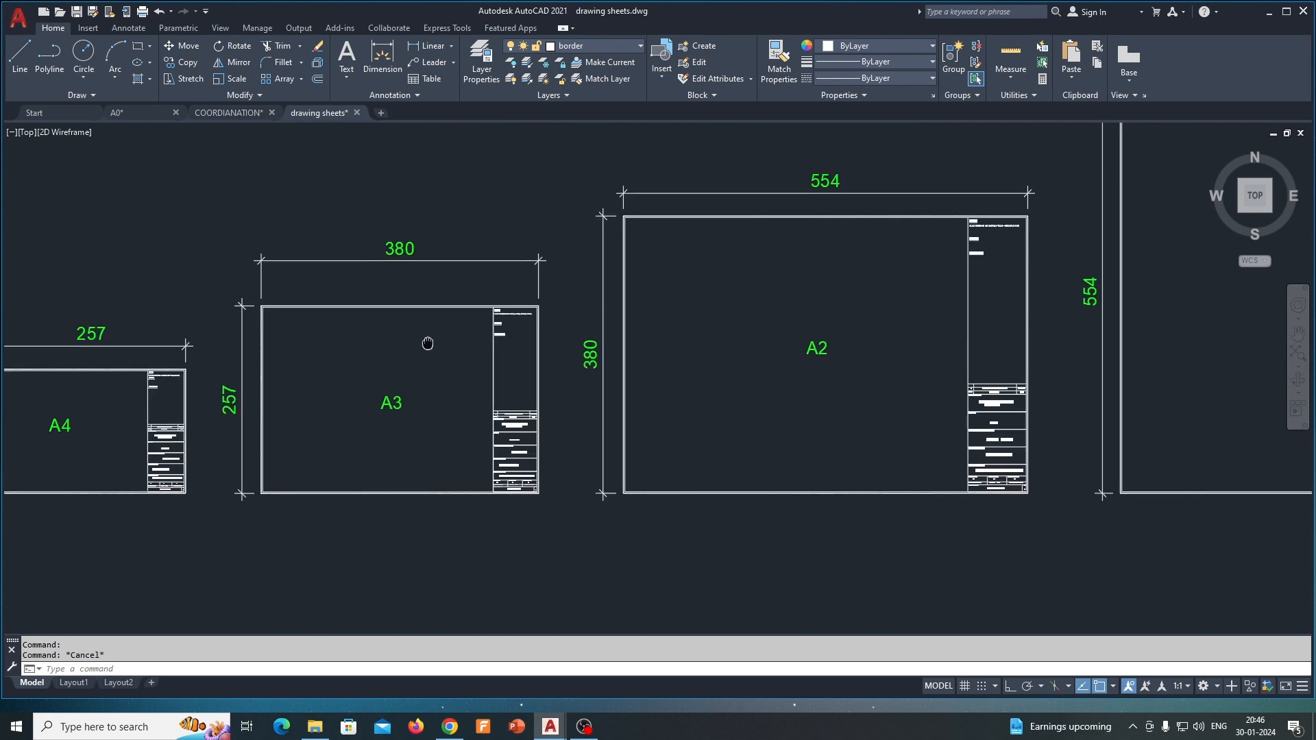
pyautogui.moveTo(681, 342)
pyautogui.mouseDown(button='middle')
pyautogui.moveTo(525, 353)
pyautogui.moveTo(652, 350)
pyautogui.mouseUp(button='middle')
pyautogui.click(337, 239)
pyautogui.press('Escape')
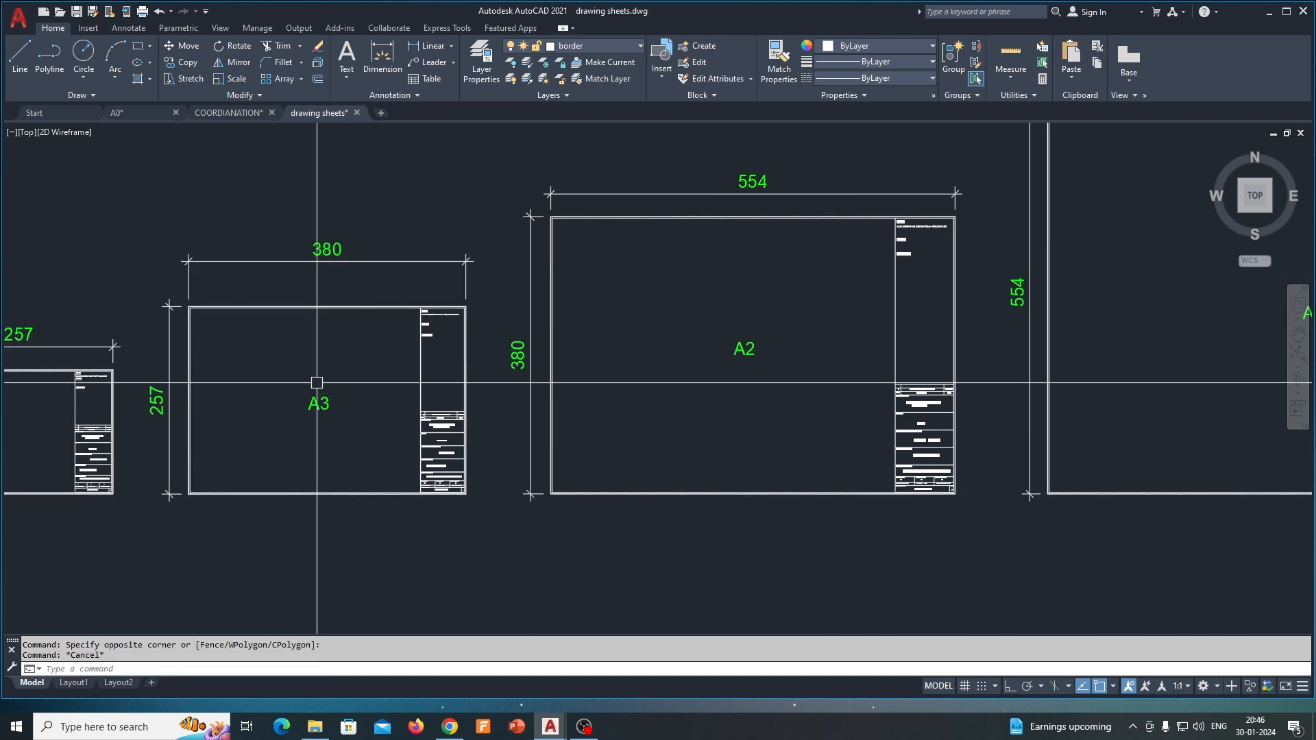
# - Examine the width and height dimensions of the A2 and A1 sheet frames
pyautogui.moveTo(617, 345); pyautogui.dragTo(488, 359, button='middle')
pyautogui.click(312, 341)
pyautogui.click(480, 206)
pyautogui.press('Escape')
pyautogui.moveTo(624, 315); pyautogui.dragTo(410, 373, button='middle')
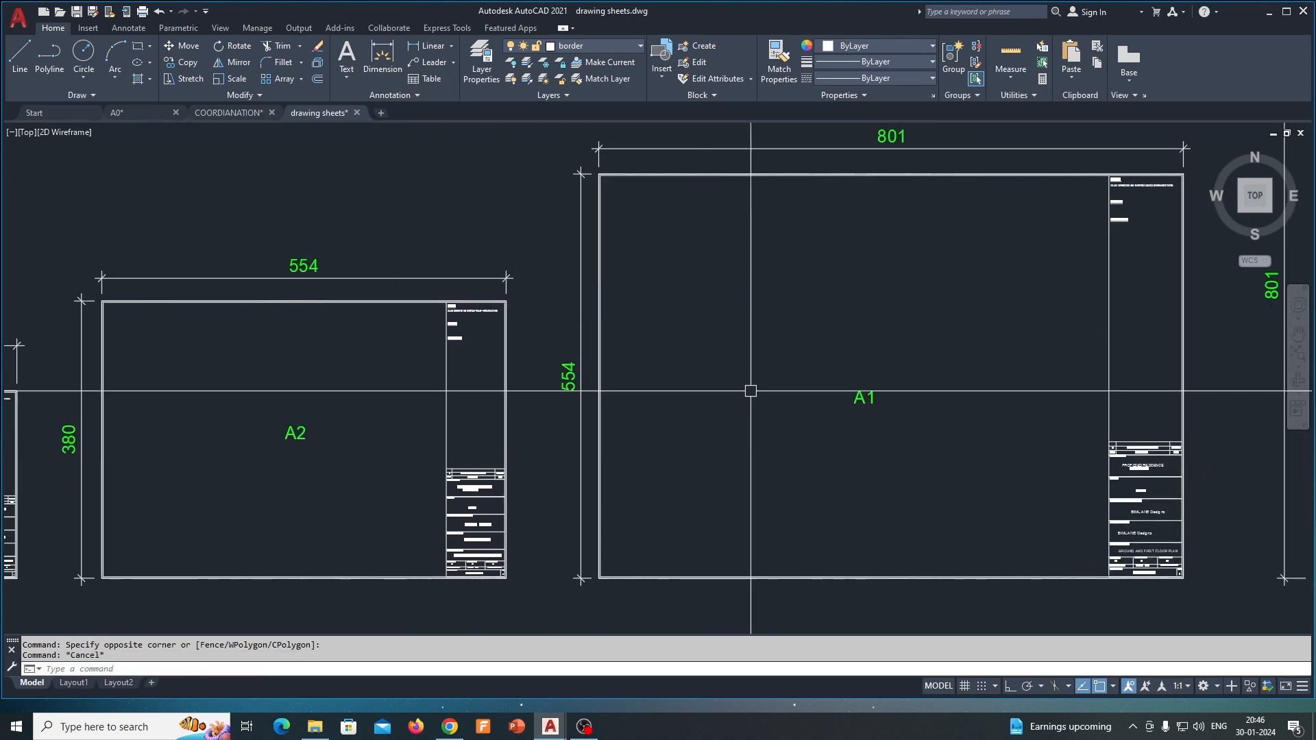
pyautogui.moveTo(749, 390); pyautogui.dragTo(476, 405, button='middle')
pyautogui.moveTo(423, 295); pyautogui.dragTo(387, 319, button='middle')
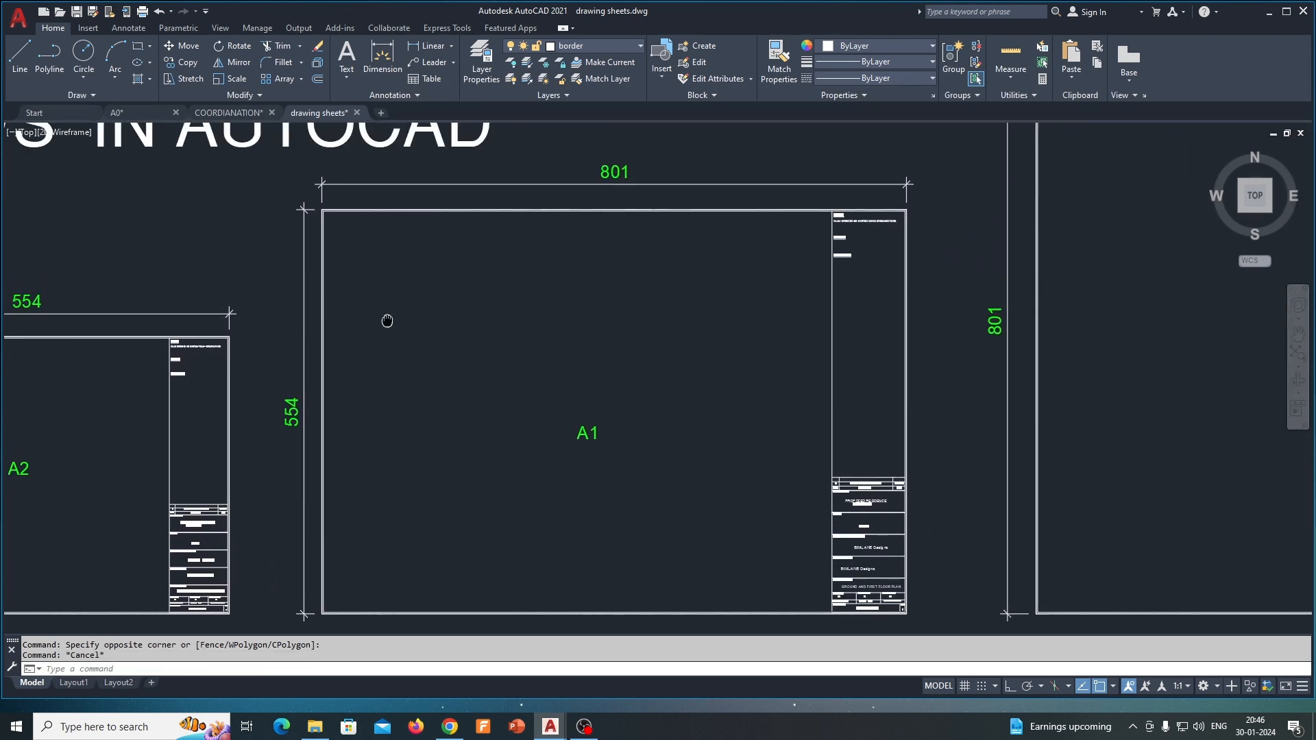
pyautogui.moveTo(617, 218); pyautogui.dragTo(491, 268, button='middle')
pyautogui.scroll(-2, 492, 268)
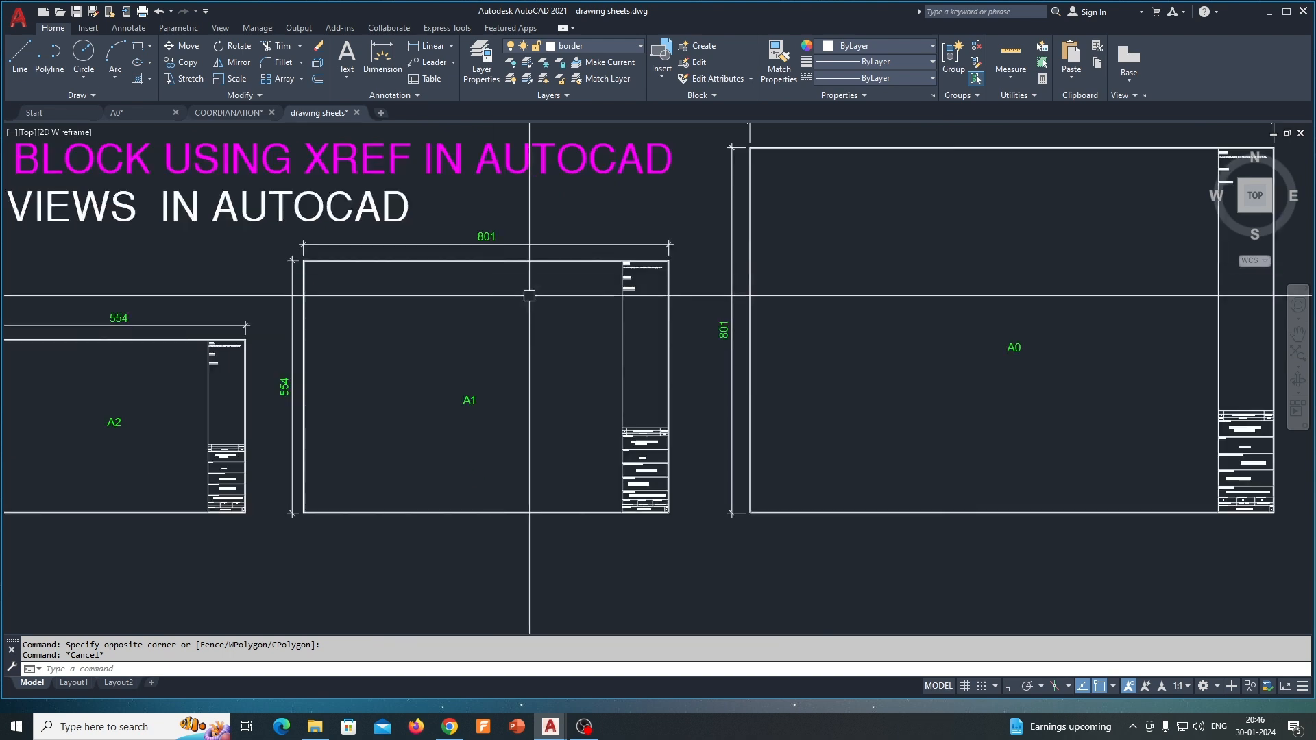
# - Examine the A0 sheet frame, its width and height dimensions and its title block strip
pyautogui.moveTo(564, 313); pyautogui.dragTo(429, 321, button='middle')
pyautogui.moveTo(749, 327); pyautogui.dragTo(574, 387, button='middle')
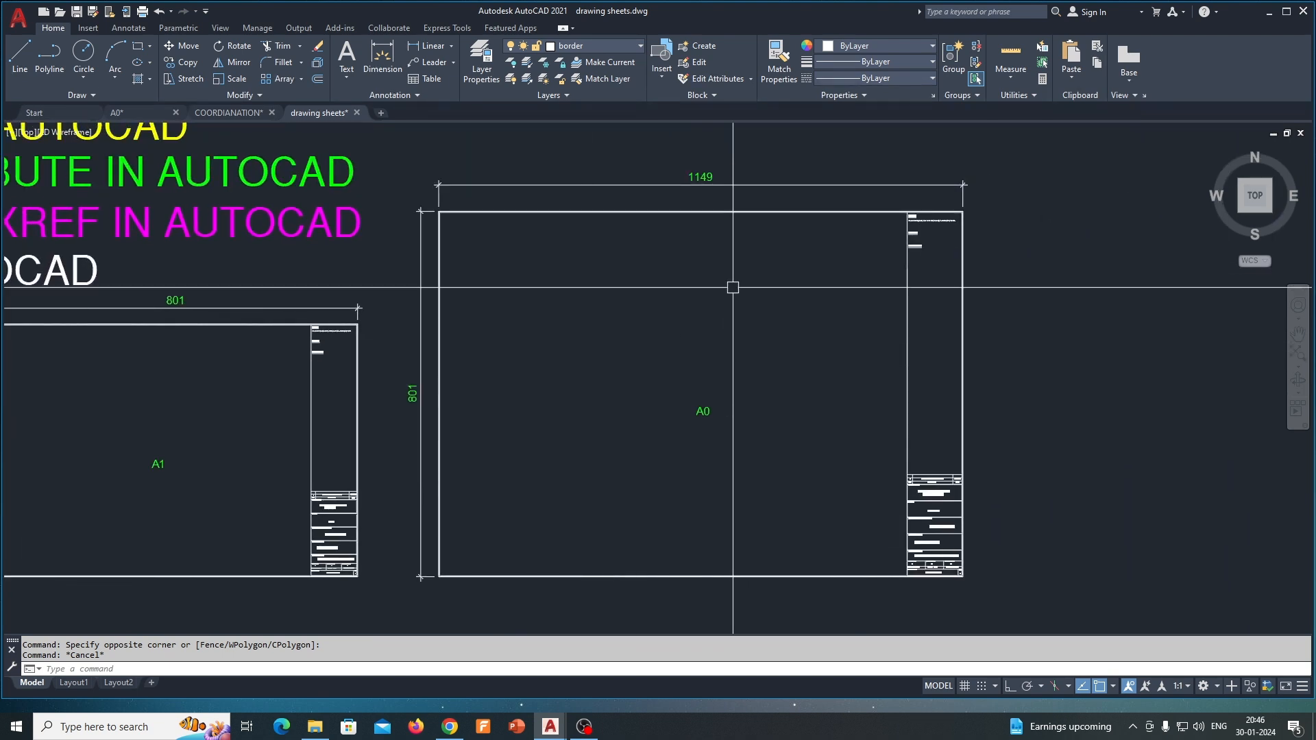
pyautogui.scroll(2, 747, 217)
pyautogui.moveTo(747, 249); pyautogui.dragTo(747, 271, button='middle')
pyautogui.scroll(-2, 747, 272)
pyautogui.moveTo(603, 326); pyautogui.dragTo(642, 272, button='middle')
pyautogui.scroll(3, 449, 388)
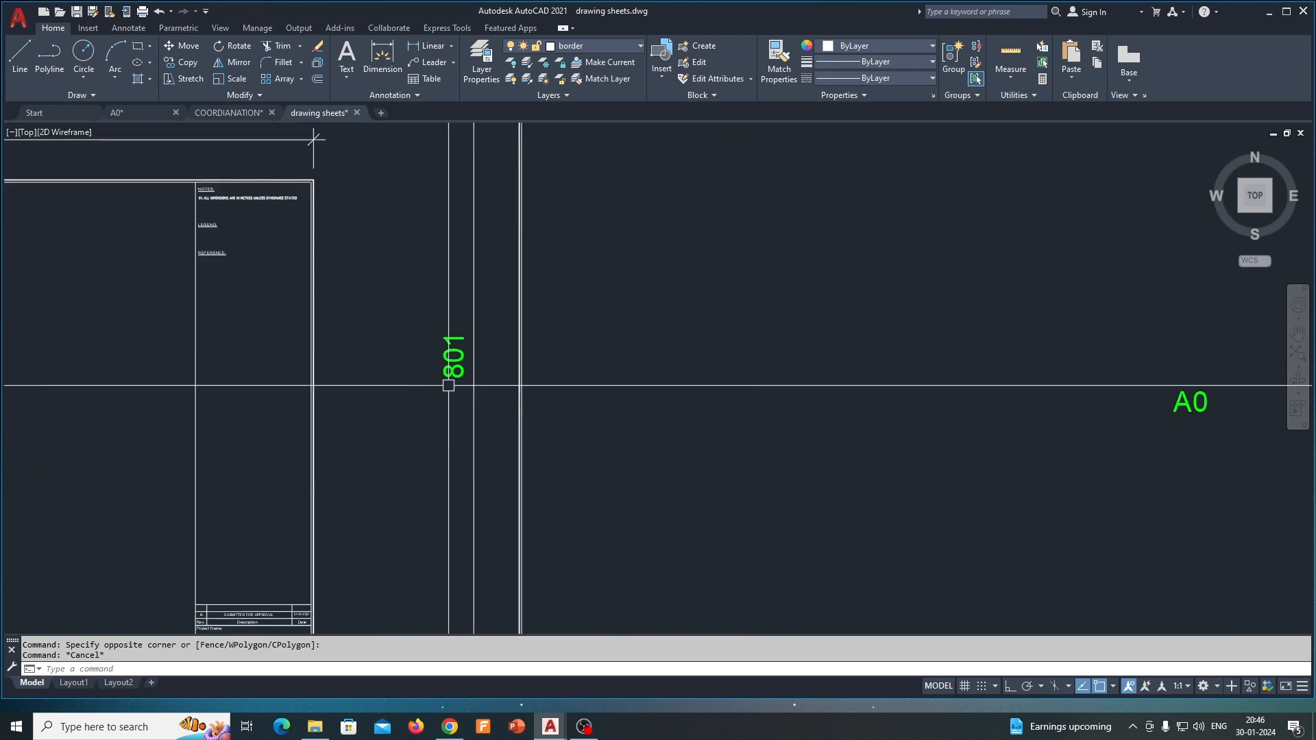
pyautogui.scroll(-5, 515, 377)
pyautogui.moveTo(579, 382); pyautogui.dragTo(665, 347, button='middle')
pyautogui.scroll(2, 737, 228)
pyautogui.moveTo(737, 228); pyautogui.dragTo(720, 288, button='middle')
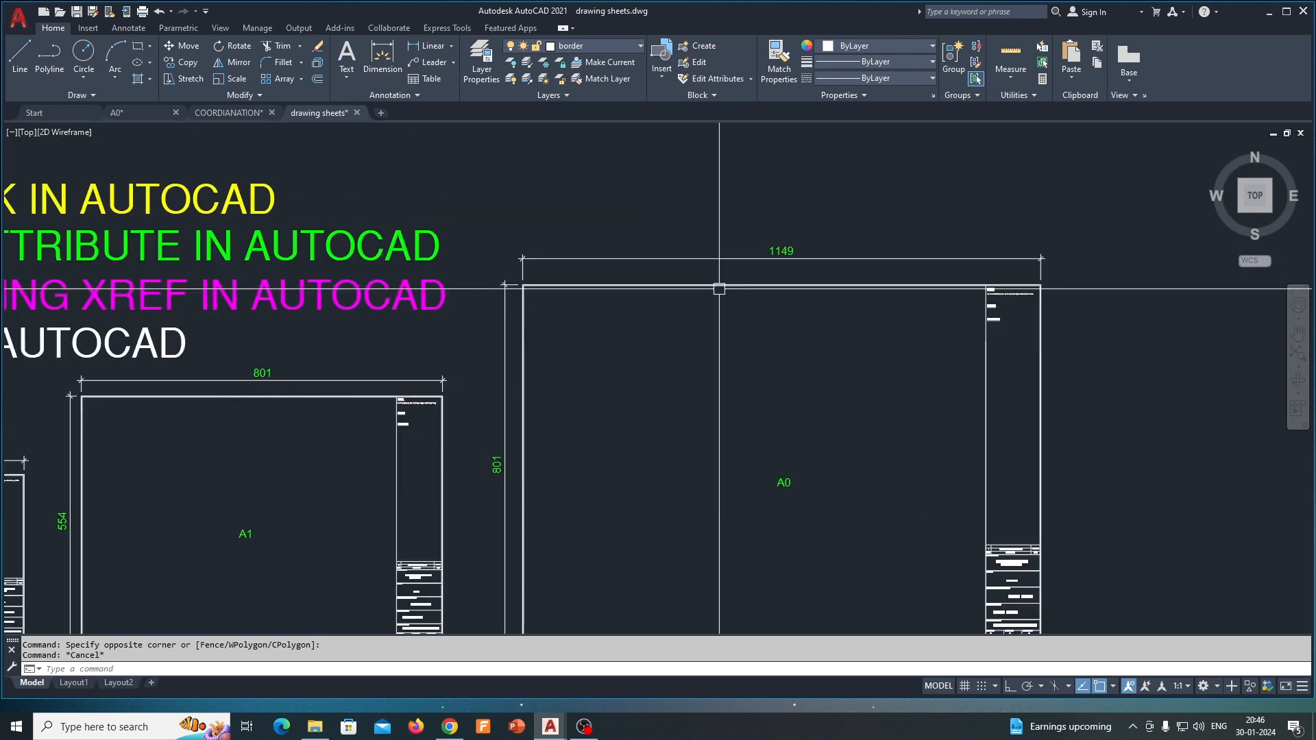
pyautogui.moveTo(635, 350); pyautogui.dragTo(598, 268, button='middle')
pyautogui.scroll(2, 713, 353)
pyautogui.moveTo(713, 353); pyautogui.dragTo(731, 364, button='middle')
# - Review the sheet frames in order from A4 up to A0, finishing with a window zoom on the A0 sheet
pyautogui.scroll(-7, 730, 364)
pyautogui.scroll(5, 348, 420)
pyautogui.moveTo(448, 420); pyautogui.dragTo(267, 407, button='middle')
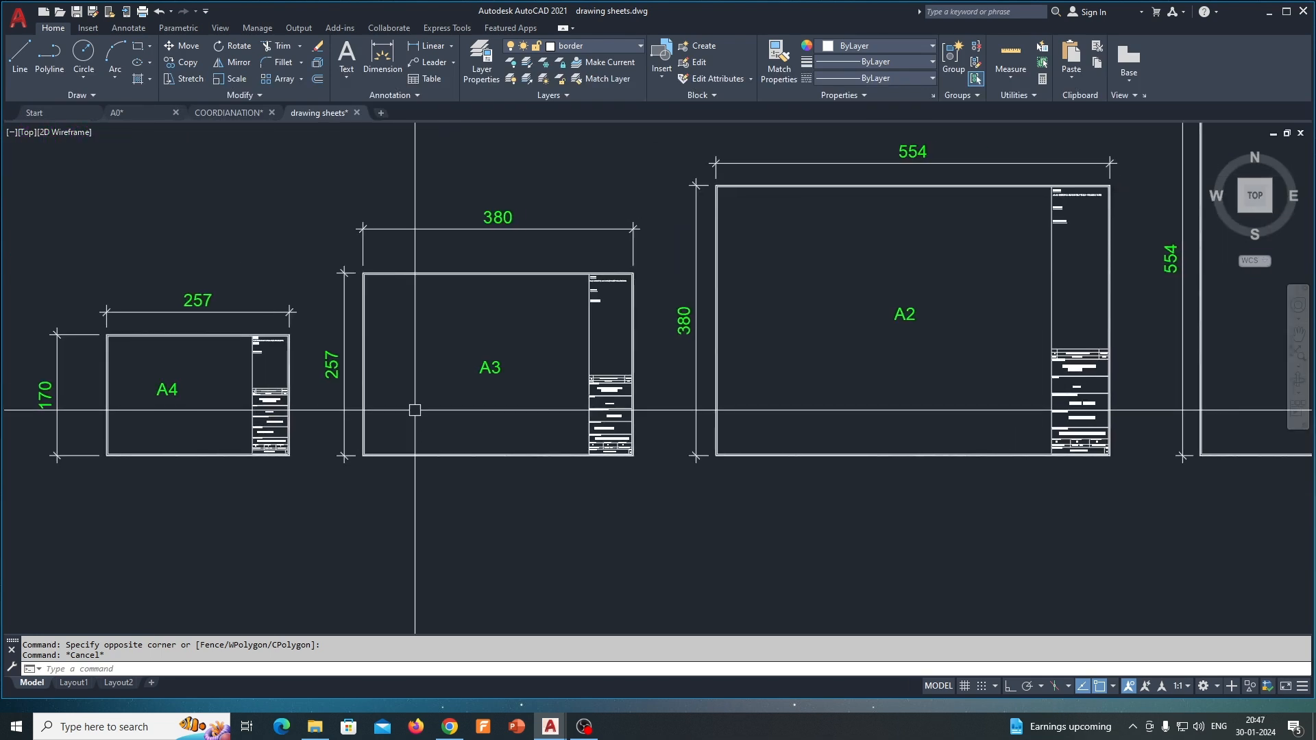
pyautogui.moveTo(488, 410); pyautogui.dragTo(414, 410, button='middle')
pyautogui.scroll(-2, 497, 414)
pyautogui.moveTo(675, 414); pyautogui.dragTo(490, 415, button='middle')
pyautogui.moveTo(759, 377); pyautogui.dragTo(515, 383, button='middle')
pyautogui.moveTo(663, 384); pyautogui.dragTo(458, 403, button='middle')
pyautogui.moveTo(820, 364); pyautogui.dragTo(638, 405, button='middle')
pyautogui.moveTo(755, 391); pyautogui.dragTo(714, 441, button='middle')
pyautogui.moveTo(680, 323); pyautogui.dragTo(678, 336, button='middle')
pyautogui.write('z')
pyautogui.press('Return')
pyautogui.click(458, 212)
pyautogui.click(908, 564)
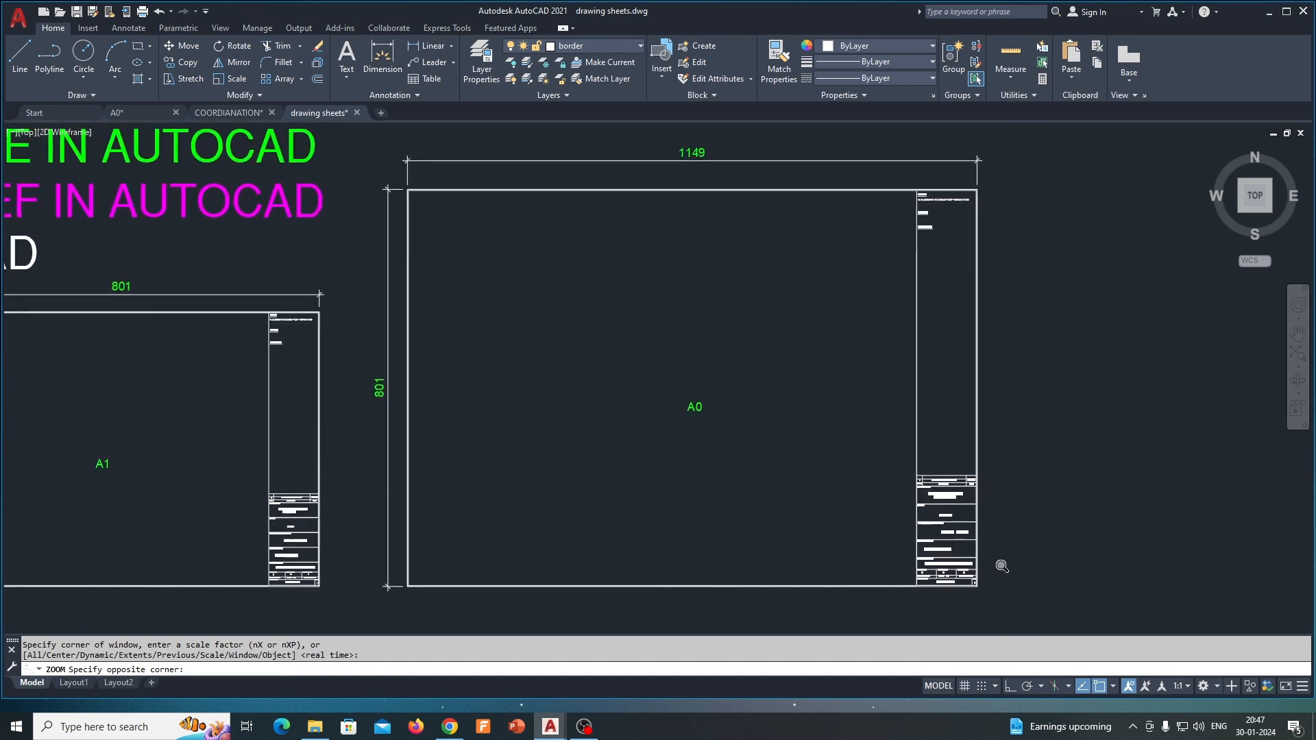
# - Examine the client, consultant, contractor and drawing title texts in the A2 sheet's title block
pyautogui.scroll(-2, 744, 491)
pyautogui.scroll(-3, 612, 453)
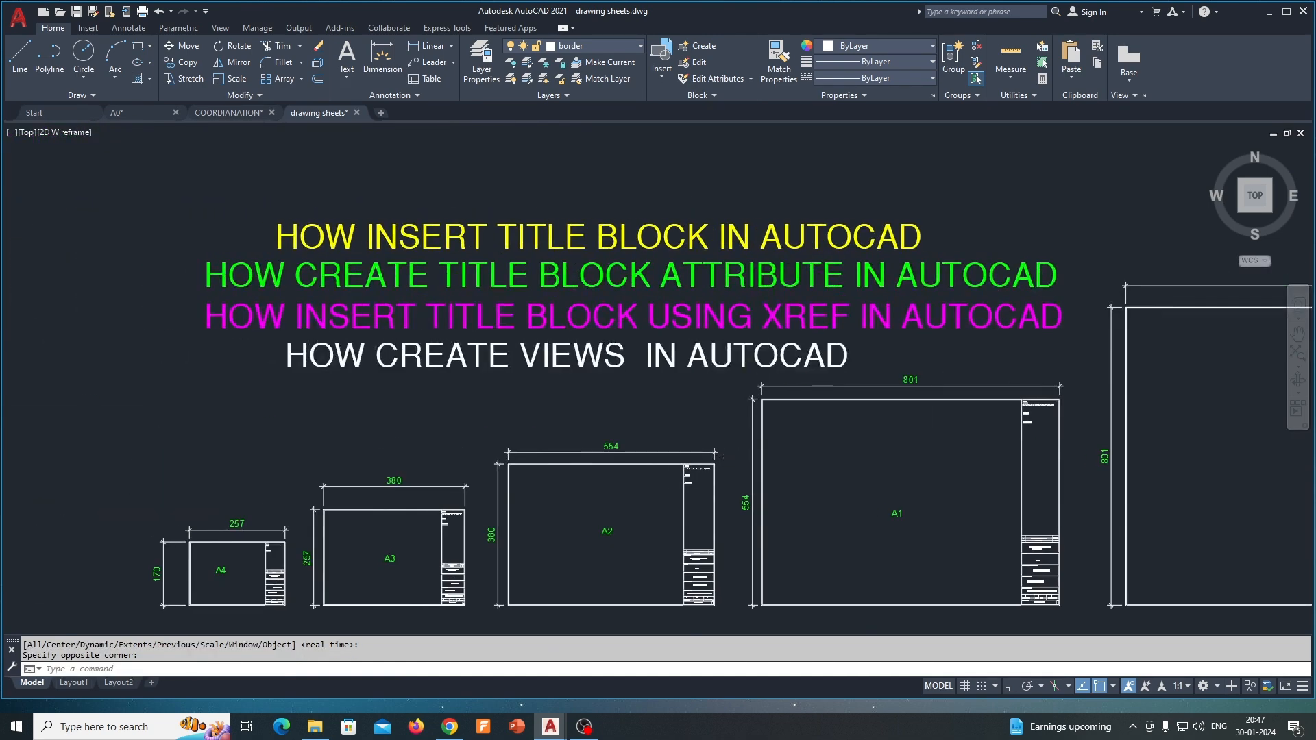
pyautogui.scroll(5, 493, 438)
pyautogui.click(484, 396)
pyautogui.moveTo(471, 504); pyautogui.dragTo(495, 378, button='middle')
pyautogui.click(495, 377)
pyautogui.click(491, 465)
pyautogui.click(490, 543)
pyautogui.moveTo(491, 542); pyautogui.dragTo(503, 415, button='middle')
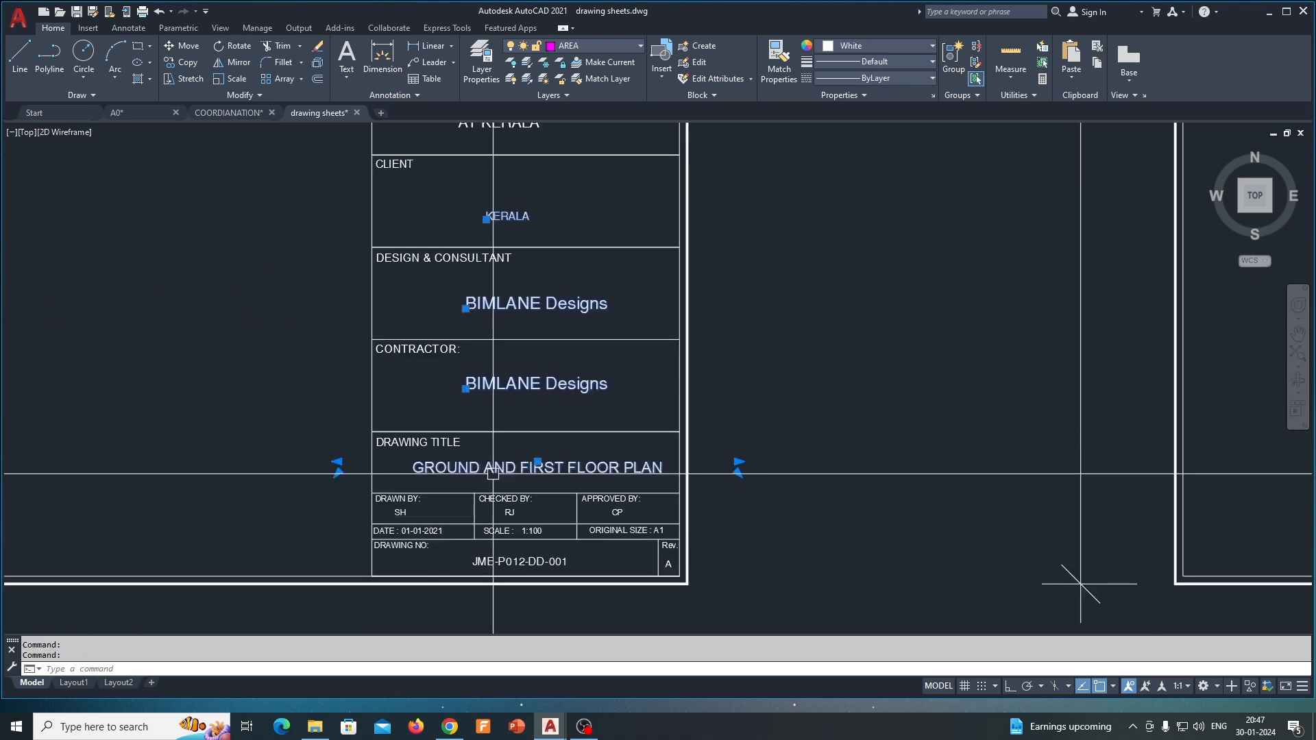
pyautogui.press('Escape')
pyautogui.press('Escape')
pyautogui.moveTo(547, 377)
pyautogui.mouseDown(button='middle')
pyautogui.moveTo(541, 480)
pyautogui.moveTo(541, 440)
pyautogui.mouseUp(button='middle')
pyautogui.press('Escape')
pyautogui.scroll(-4, 545, 418)
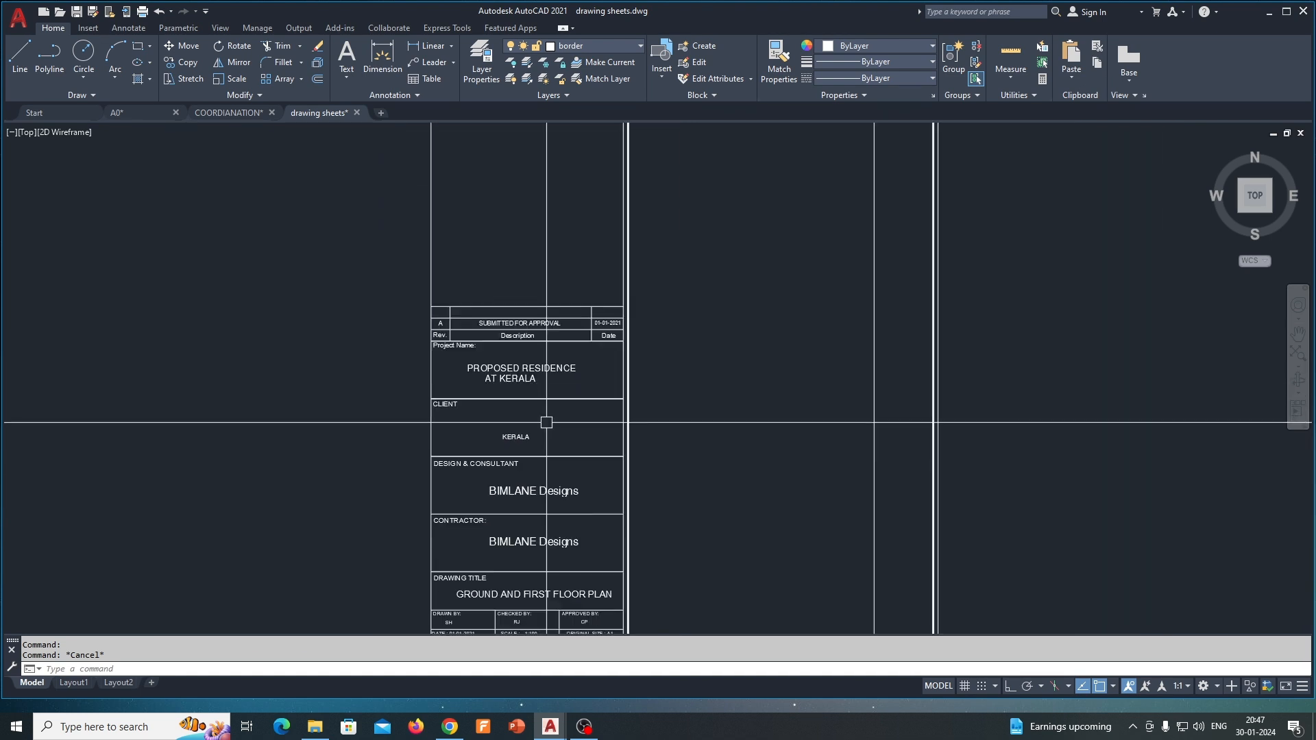
# - In the A0 drawing, erase the object in the middle of the sheet frame and turn off the grid display
pyautogui.click(154, 117)
pyautogui.scroll(-6, 558, 347)
pyautogui.moveTo(483, 292); pyautogui.dragTo(482, 395, button='middle')
pyautogui.middleClick(482, 394)
pyautogui.middleClick(482, 394)
pyautogui.write('e')
pyautogui.press('space')
pyautogui.click(469, 362)
pyautogui.click(804, 483)
pyautogui.press('space')
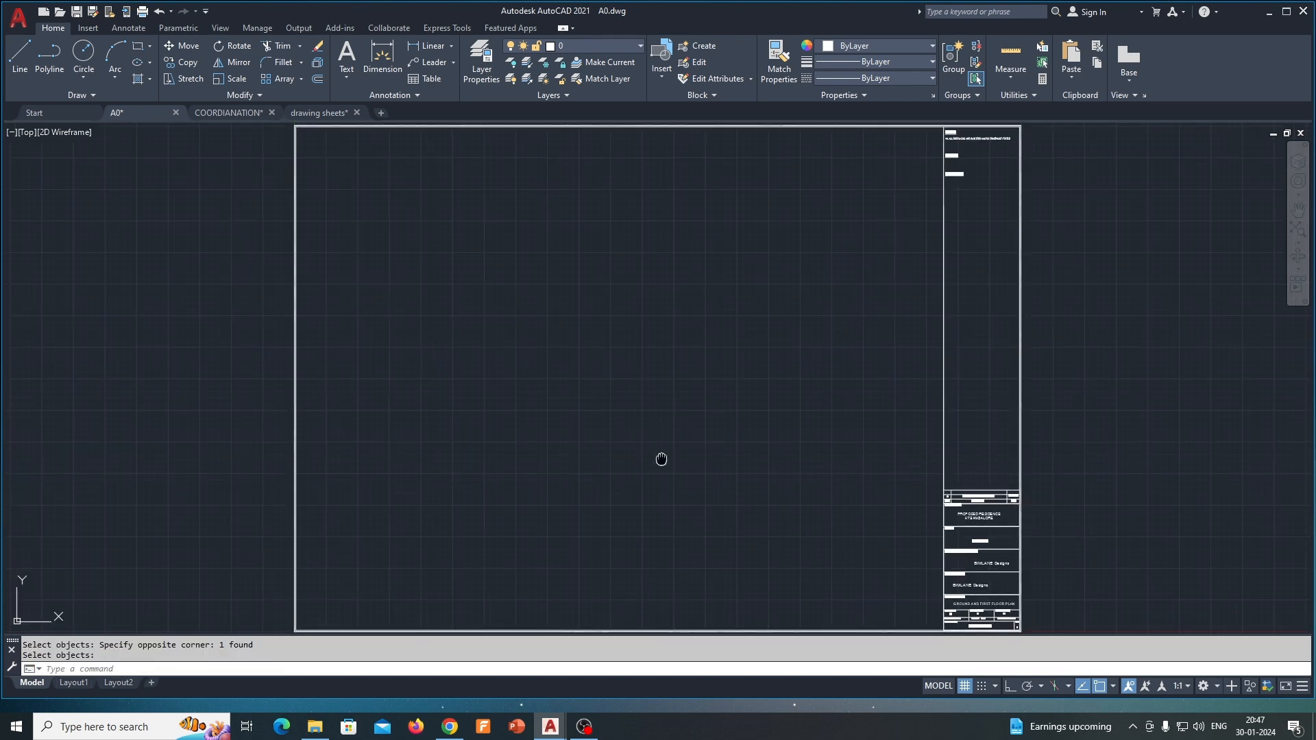
pyautogui.middleClick(532, 435)
pyautogui.middleClick(532, 434)
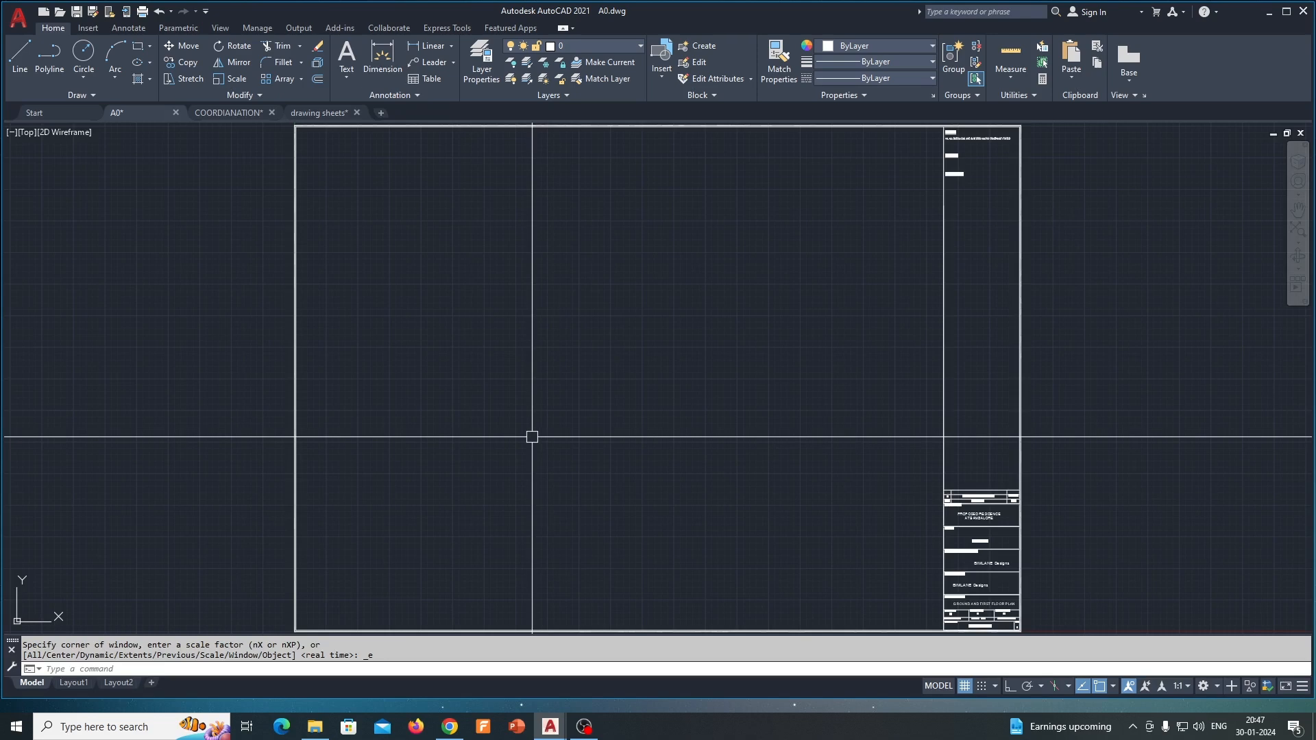
pyautogui.press('F7')
# - Examine the date, drawing number, scale and original size fields in the A0 drawing's title block
pyautogui.scroll(6, 664, 443)
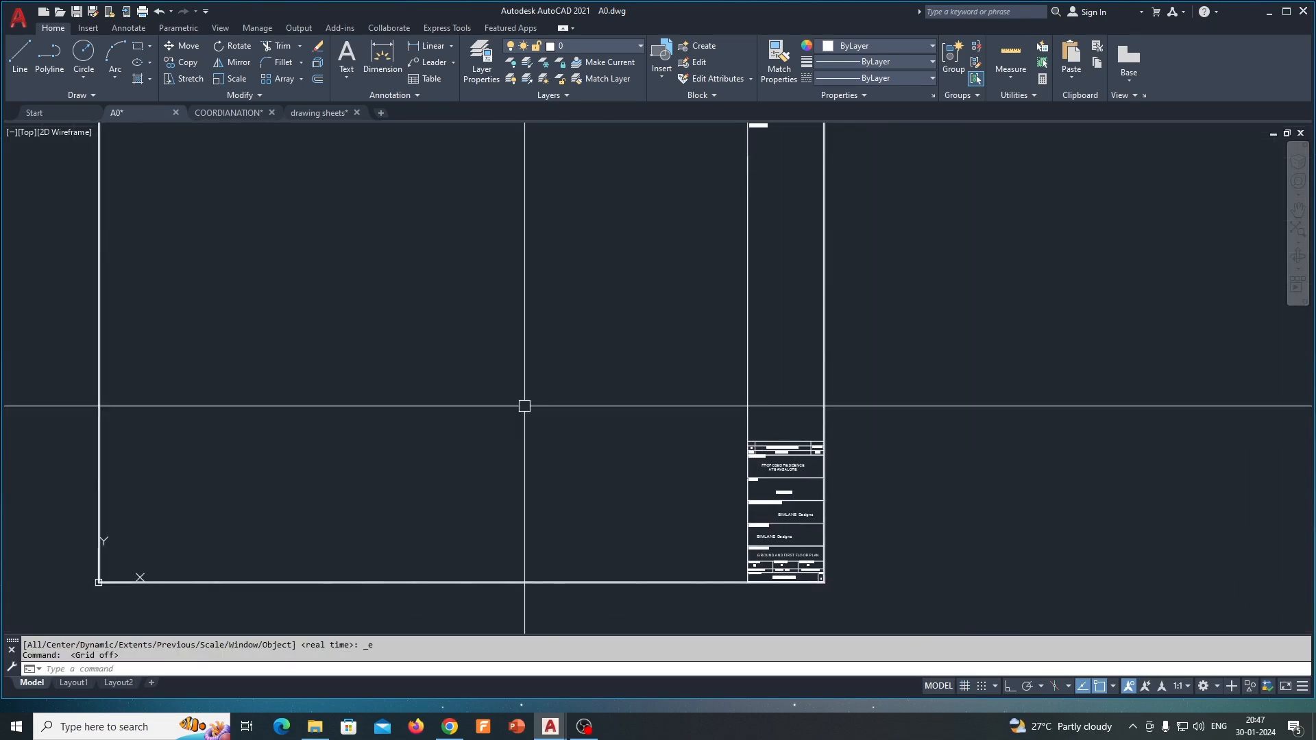
pyautogui.moveTo(793, 579)
pyautogui.mouseDown(button='middle')
pyautogui.moveTo(642, 552)
pyautogui.moveTo(658, 511)
pyautogui.mouseUp(button='middle')
pyautogui.scroll(4, 604, 528)
pyautogui.scroll(-2, 651, 512)
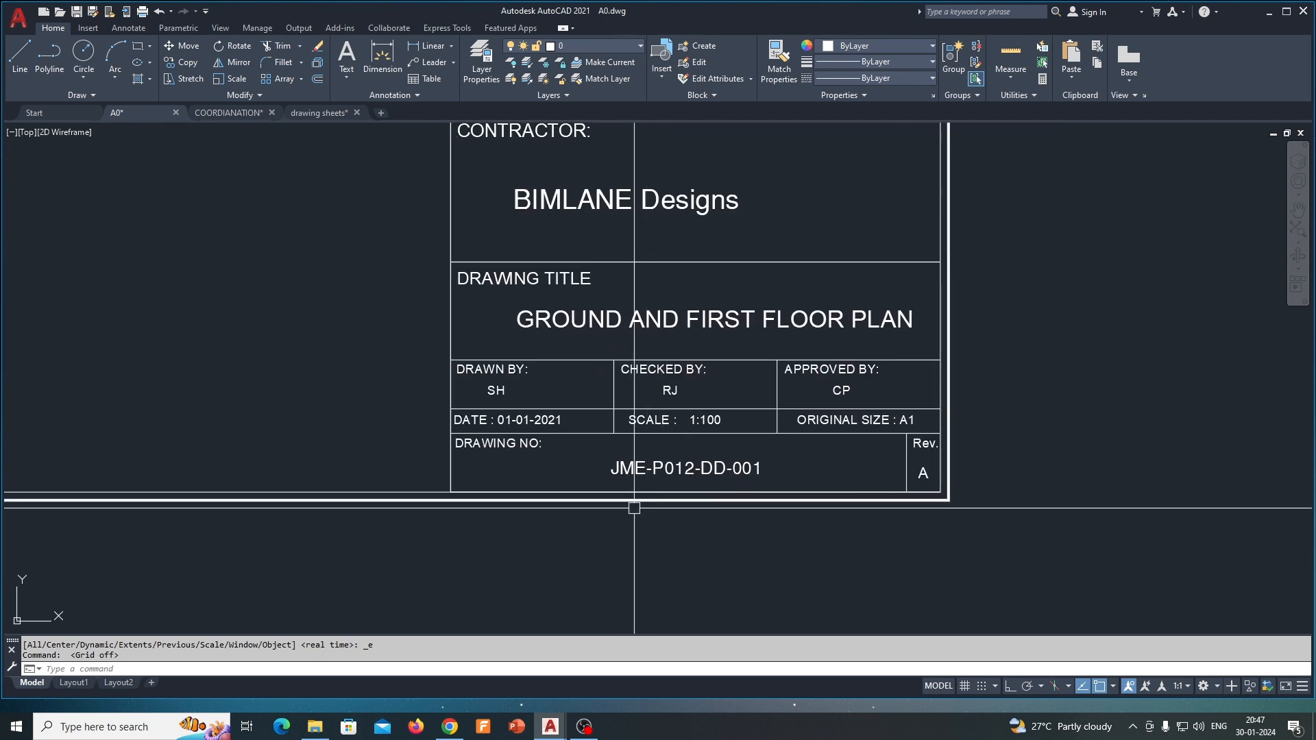
pyautogui.click(529, 447)
pyautogui.scroll(4, 528, 447)
pyautogui.click(412, 491)
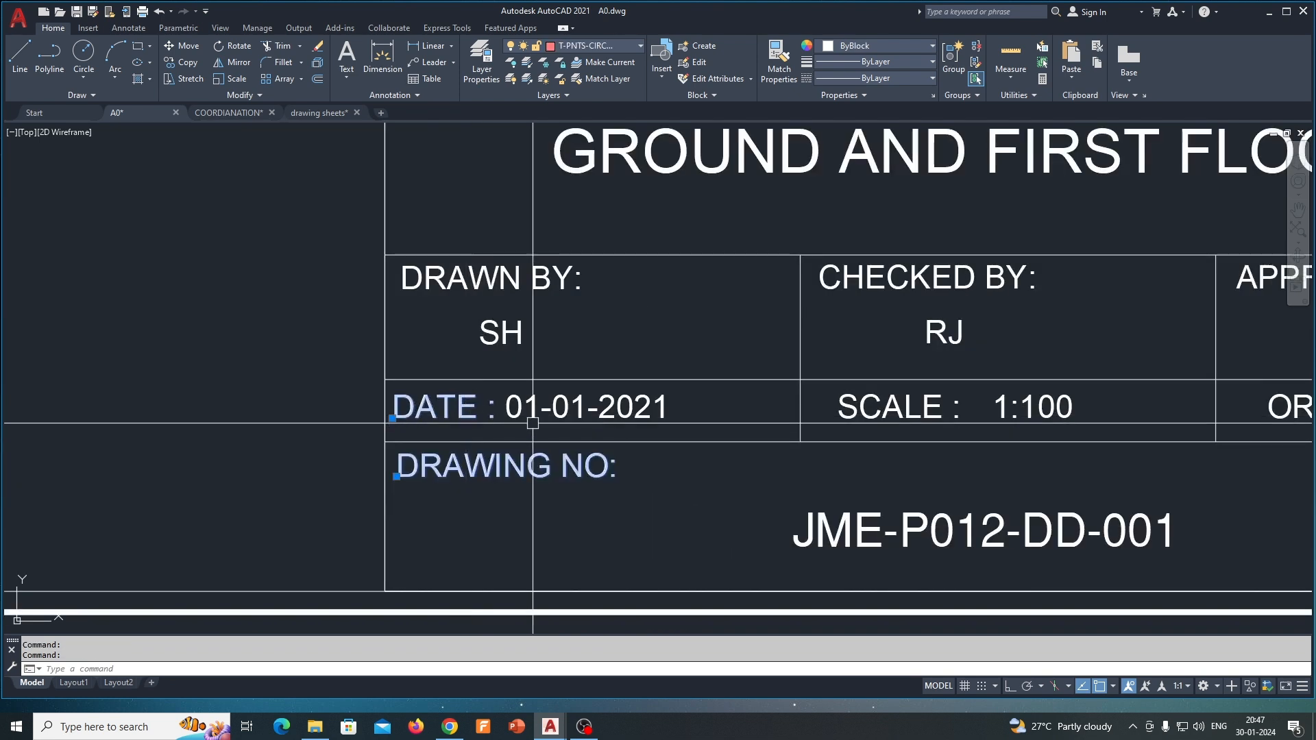
pyautogui.moveTo(675, 439); pyautogui.dragTo(504, 425, button='middle')
pyautogui.scroll(-2, 720, 421)
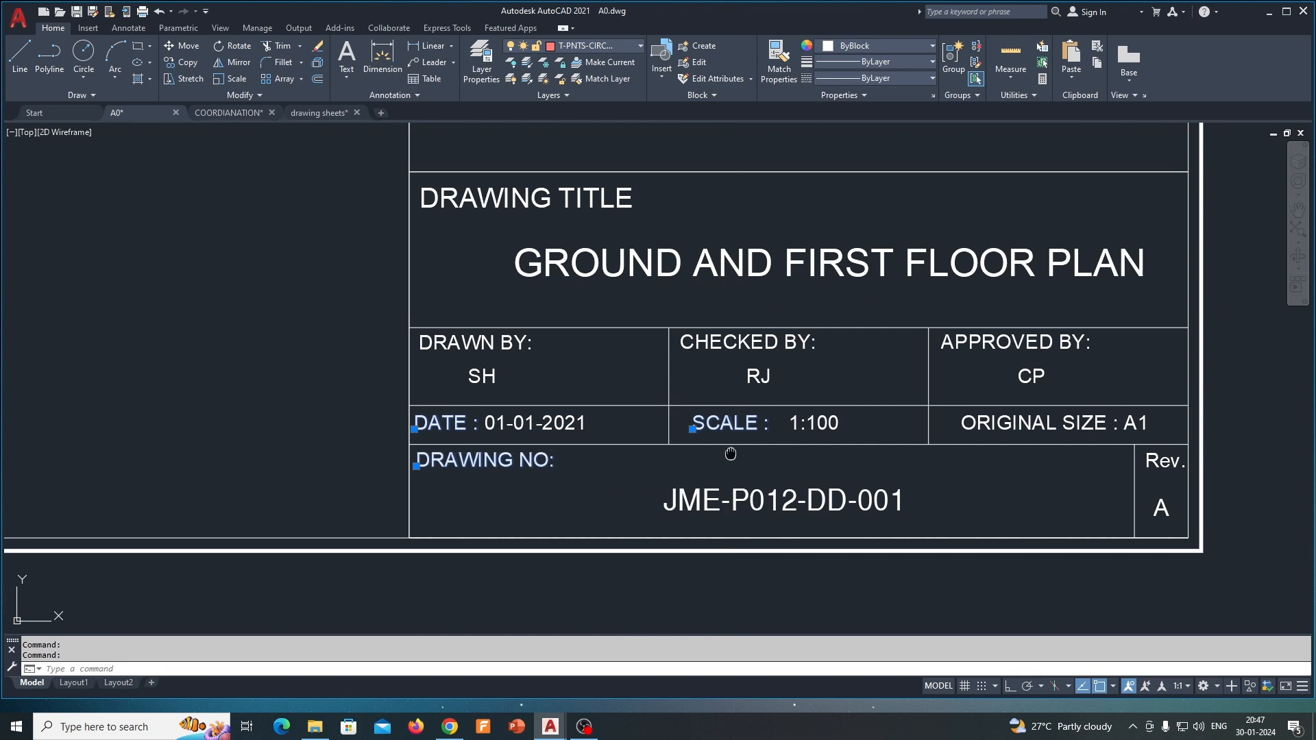
pyautogui.moveTo(728, 445); pyautogui.dragTo(537, 445, button='middle')
pyautogui.press('Escape')
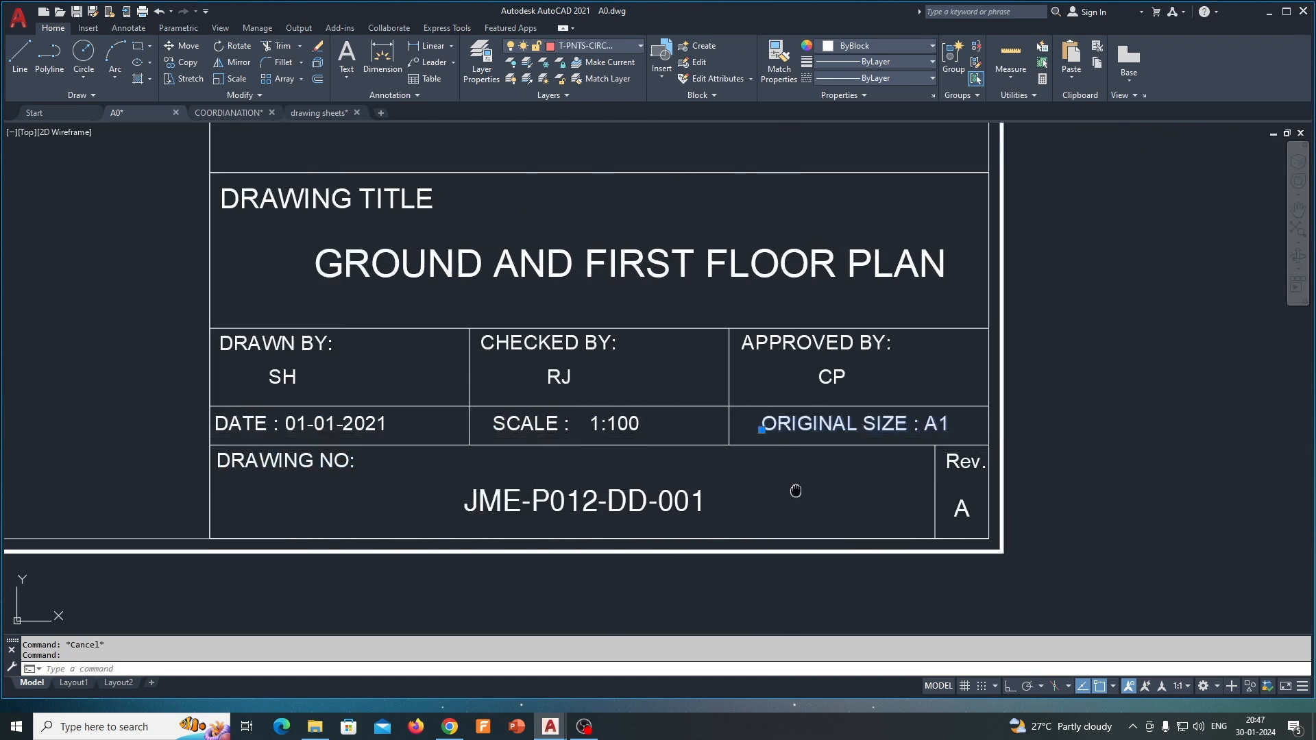
pyautogui.moveTo(793, 491); pyautogui.dragTo(717, 459, button='middle')
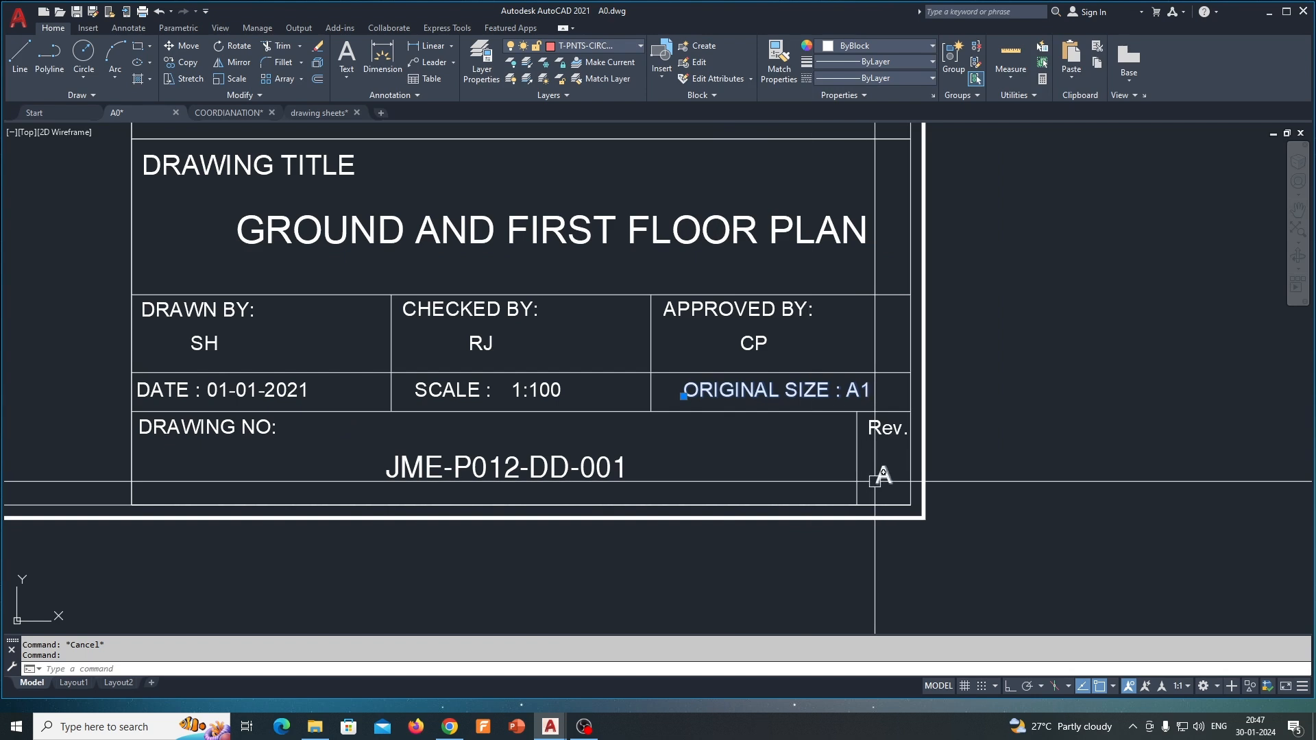
# - Start an attribute definition for the title block's drawing number with the position lock turned off
pyautogui.scroll(-4, 636, 482)
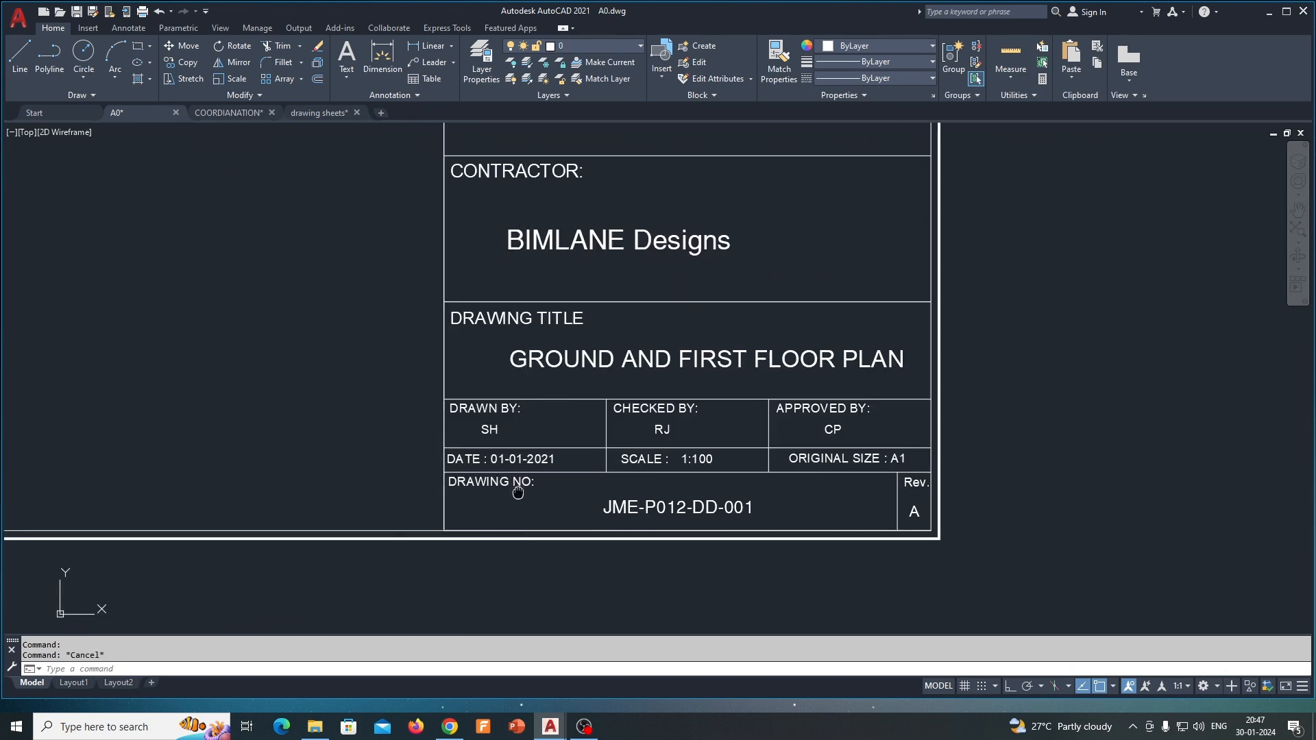
pyautogui.scroll(3, 550, 486)
pyautogui.moveTo(546, 499); pyautogui.dragTo(464, 464, button='middle')
pyautogui.moveTo(572, 467); pyautogui.dragTo(500, 460, button='middle')
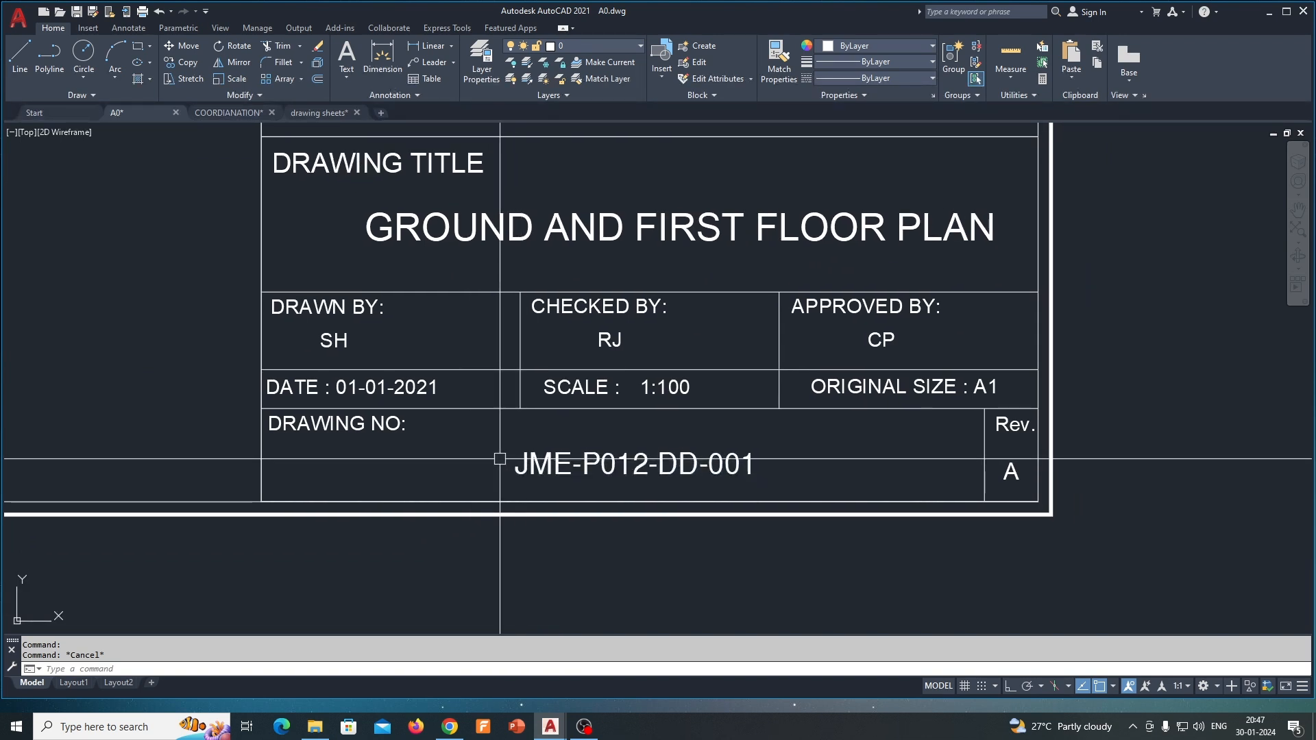
pyautogui.write('tt')
pyautogui.press('Return')
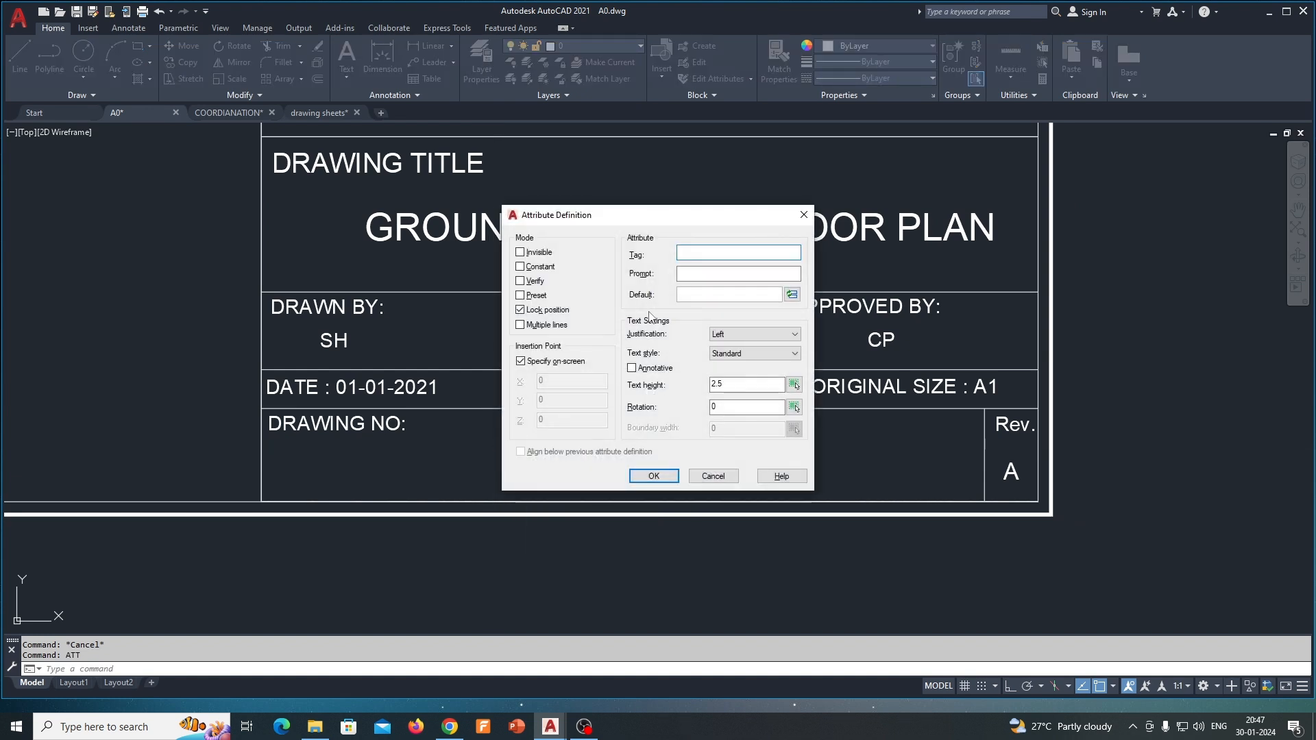
pyautogui.click(521, 311)
pyautogui.moveTo(736, 390); pyautogui.dragTo(698, 387)
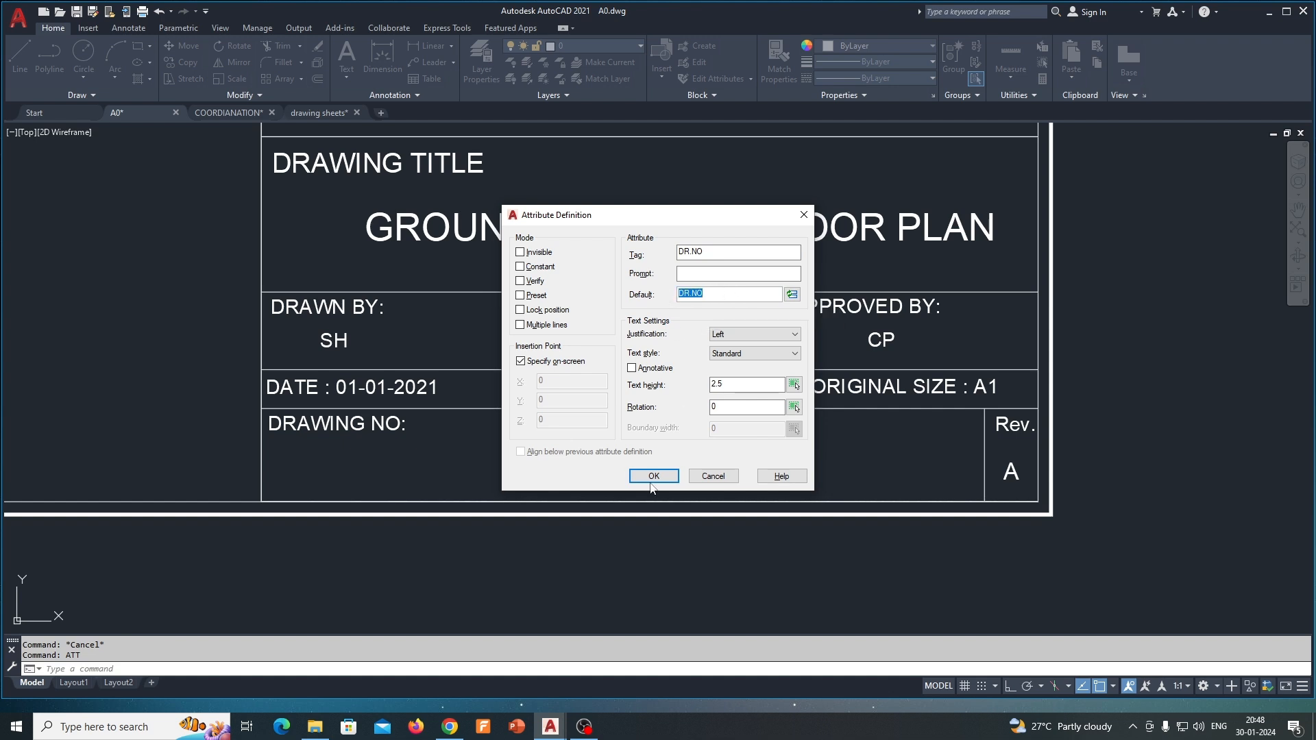
# - Set the attribute's tag to DWG.NO and place it over the existing drawing number text
pyautogui.click(690, 252)
pyautogui.press('BackSpace')
pyautogui.click(654, 476)
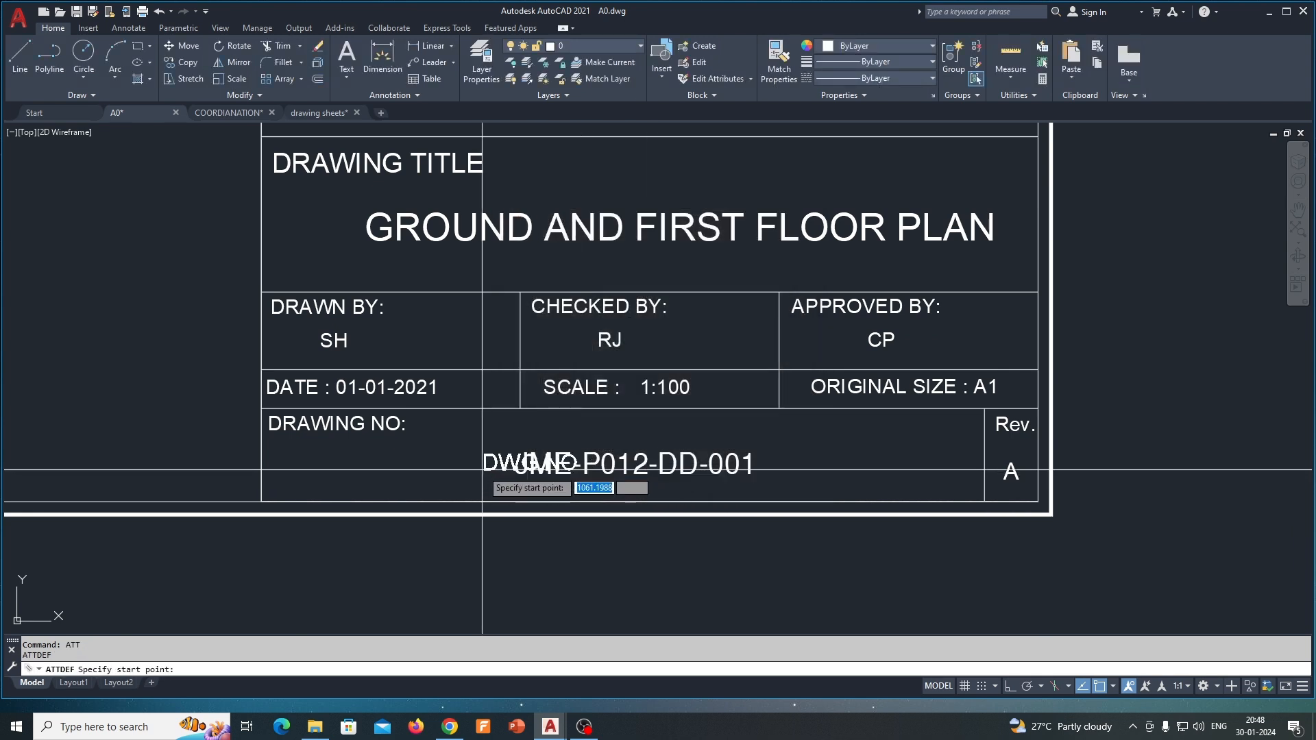
pyautogui.scroll(4, 504, 473)
pyautogui.click(524, 474)
# - Erase the original drawing number text, leaving the DWG.NO attribute in the drawing number cell
pyautogui.write('e')
pyautogui.press('Return')
pyautogui.click(760, 470)
pyautogui.press('Return')
pyautogui.moveTo(758, 467); pyautogui.dragTo(721, 458, button='middle')
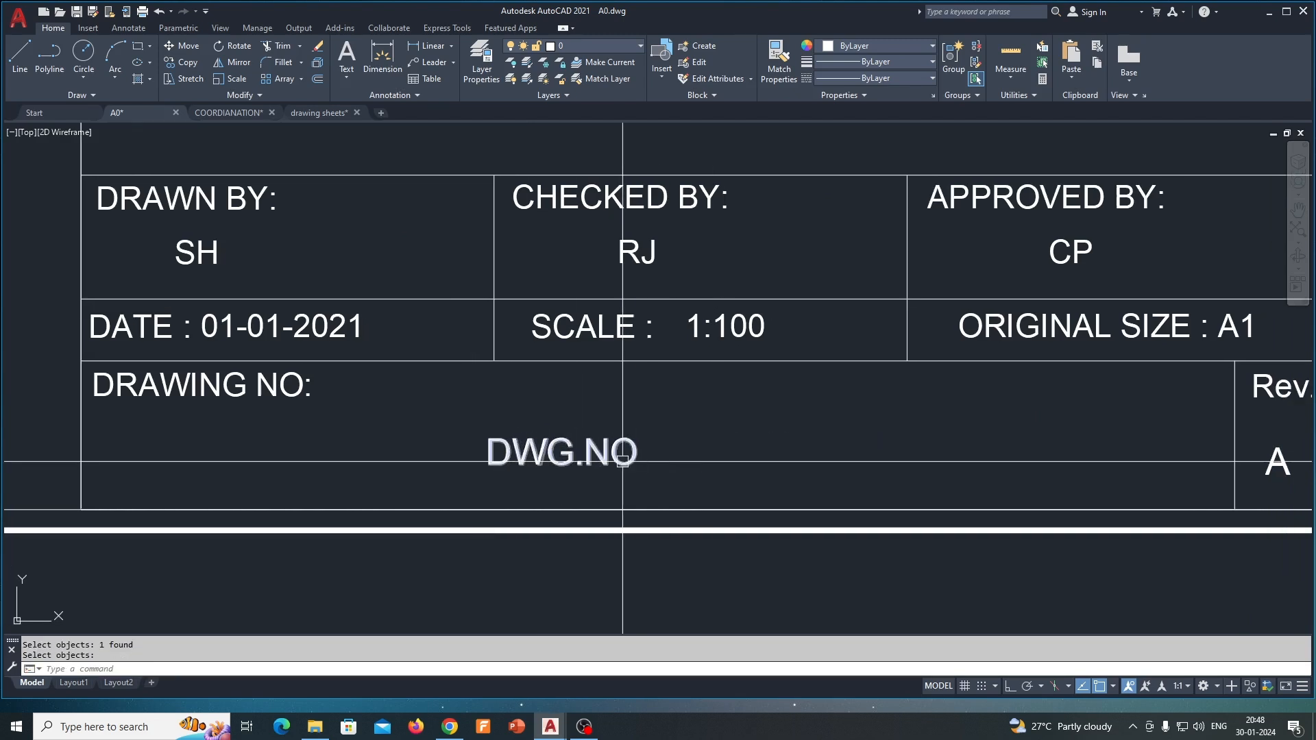
pyautogui.doubleClick(625, 468)
pyautogui.press('Escape')
pyautogui.scroll(-4, 570, 448)
pyautogui.moveTo(635, 447); pyautogui.dragTo(546, 434, button='middle')
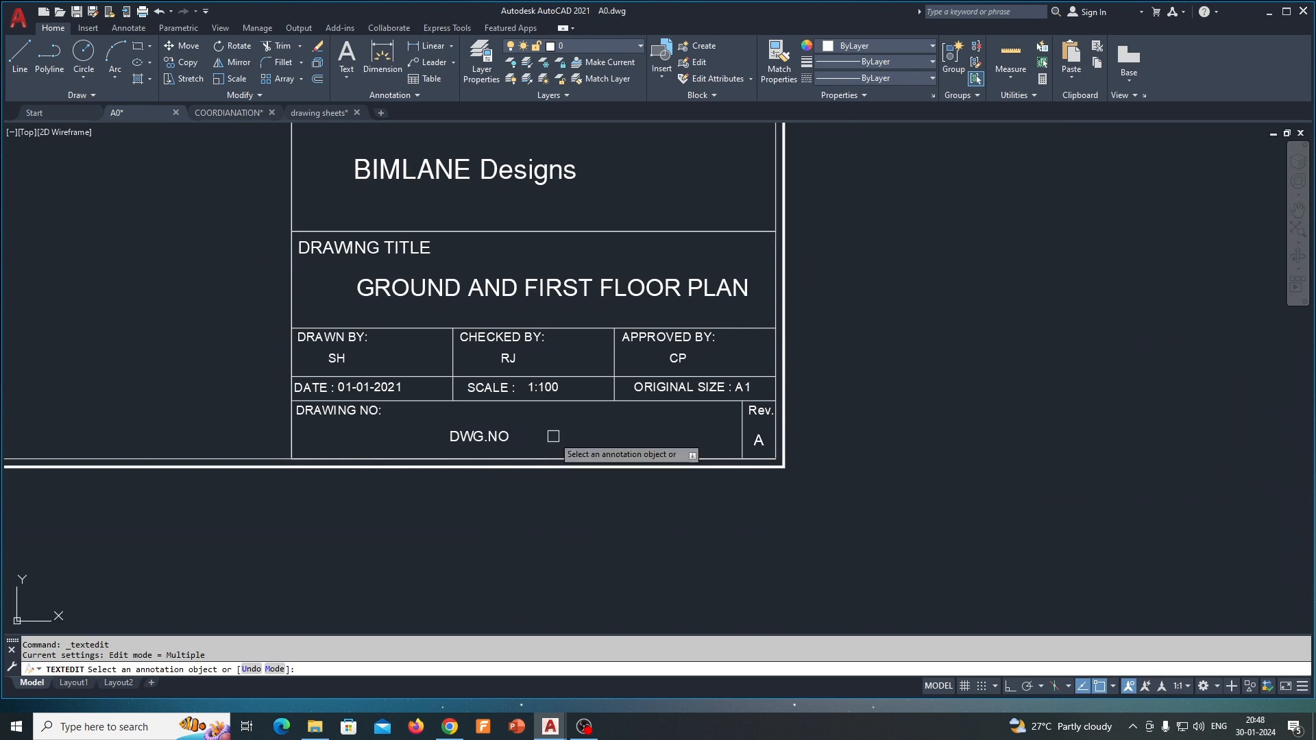
pyautogui.press('Escape')
# - Define an attribute with the tag REV, place it in the revision cell and erase the original letter A
pyautogui.scroll(4, 748, 436)
pyautogui.moveTo(775, 429); pyautogui.dragTo(672, 408, button='middle')
pyautogui.press('Escape')
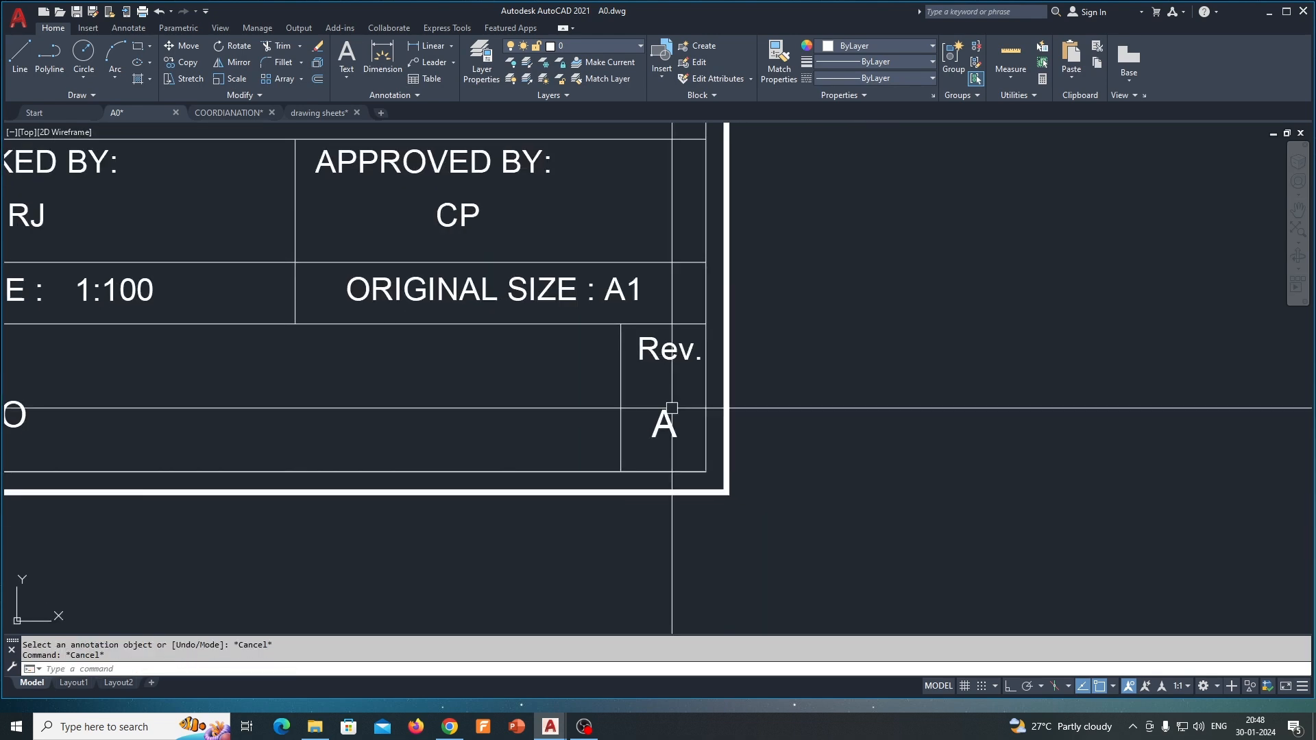
pyautogui.write('ATT')
pyautogui.press('Return')
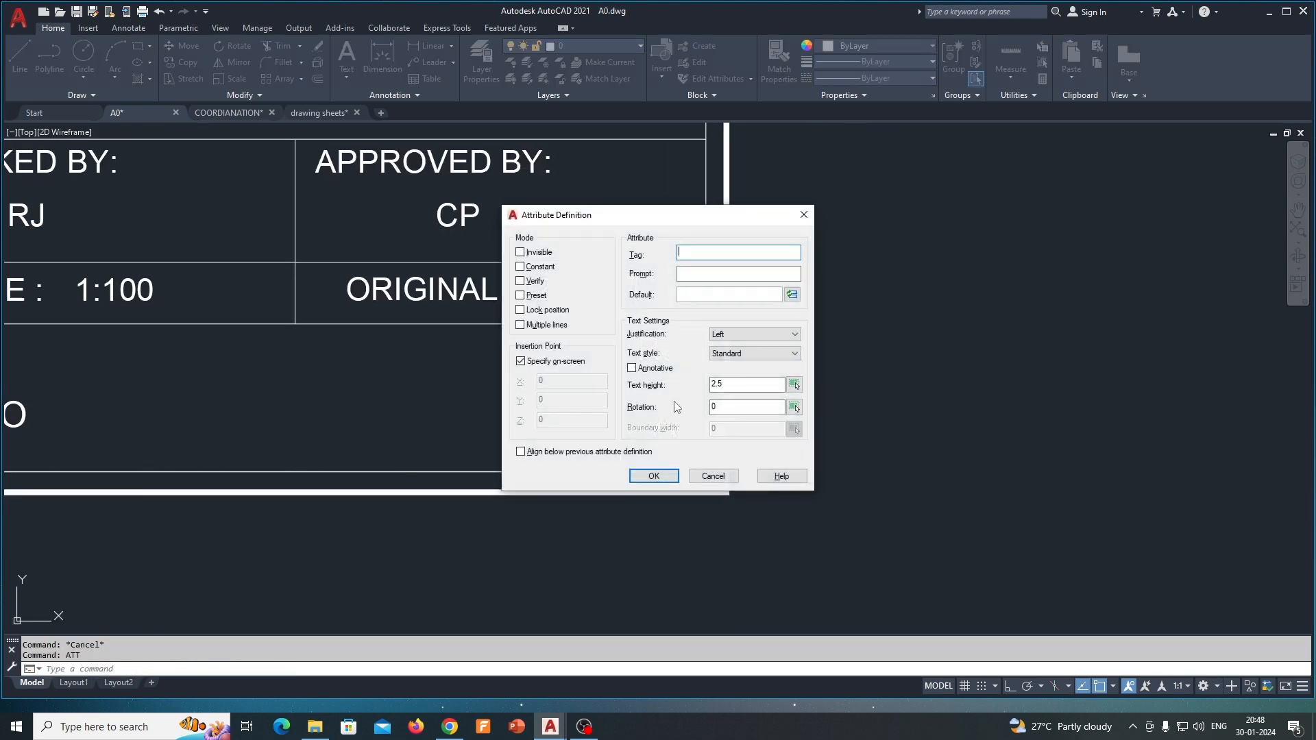
pyautogui.write('REV')
pyautogui.click(655, 476)
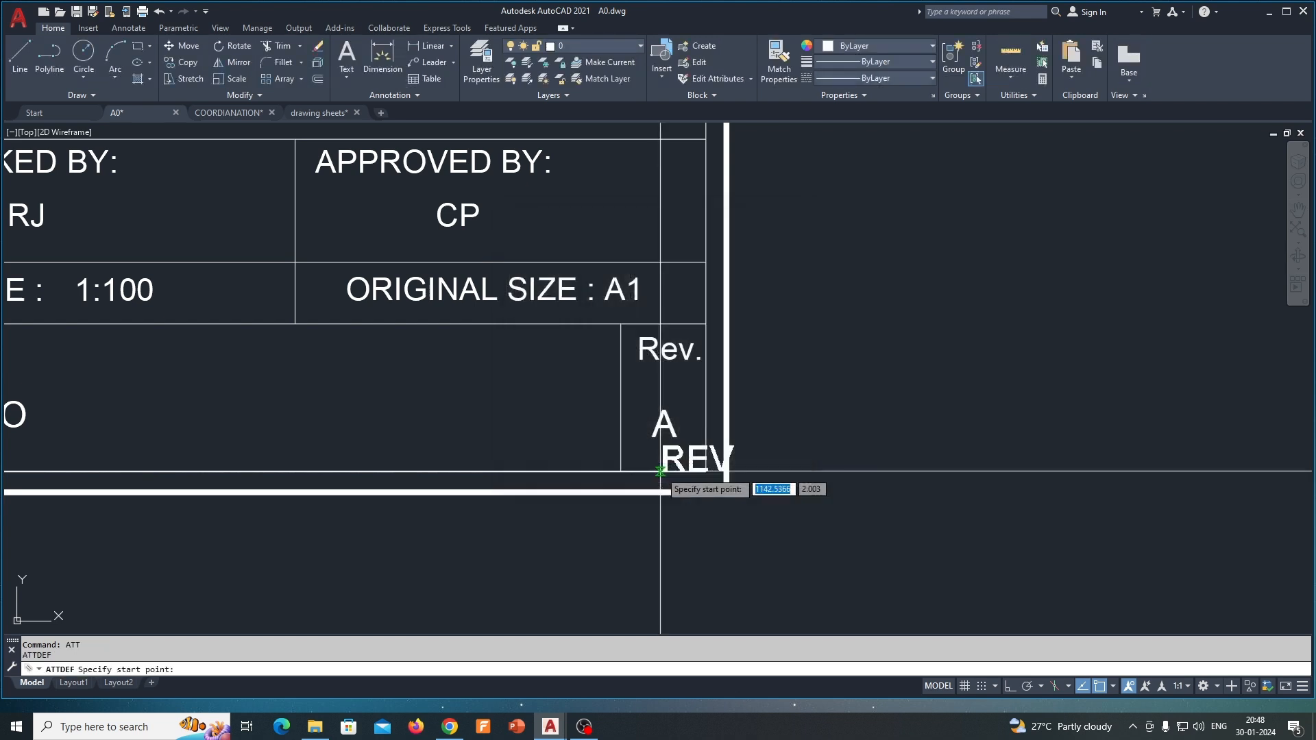
pyautogui.scroll(2, 658, 439)
pyautogui.click(629, 439)
pyautogui.scroll(-3, 628, 381)
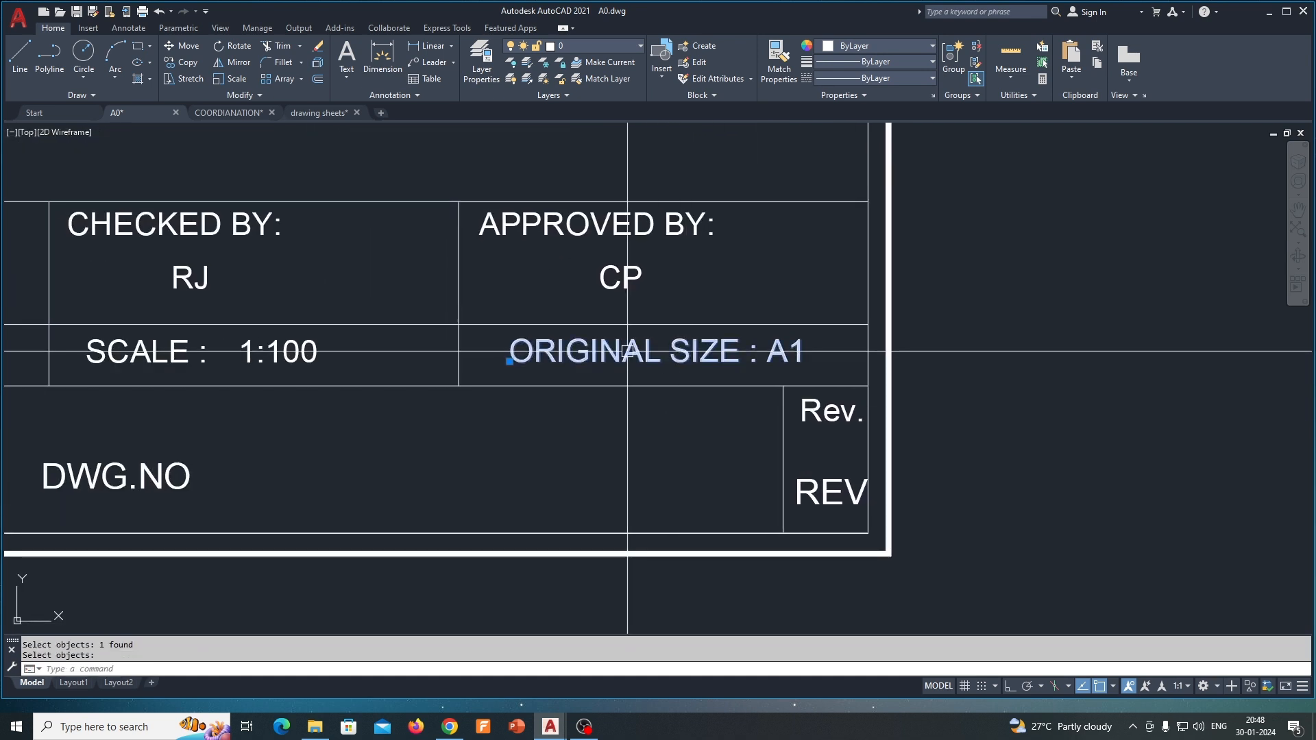
# - Define an attribute with tag and default SHEETSIZE and place it over the original size text
pyautogui.press('Escape')
pyautogui.write('att')
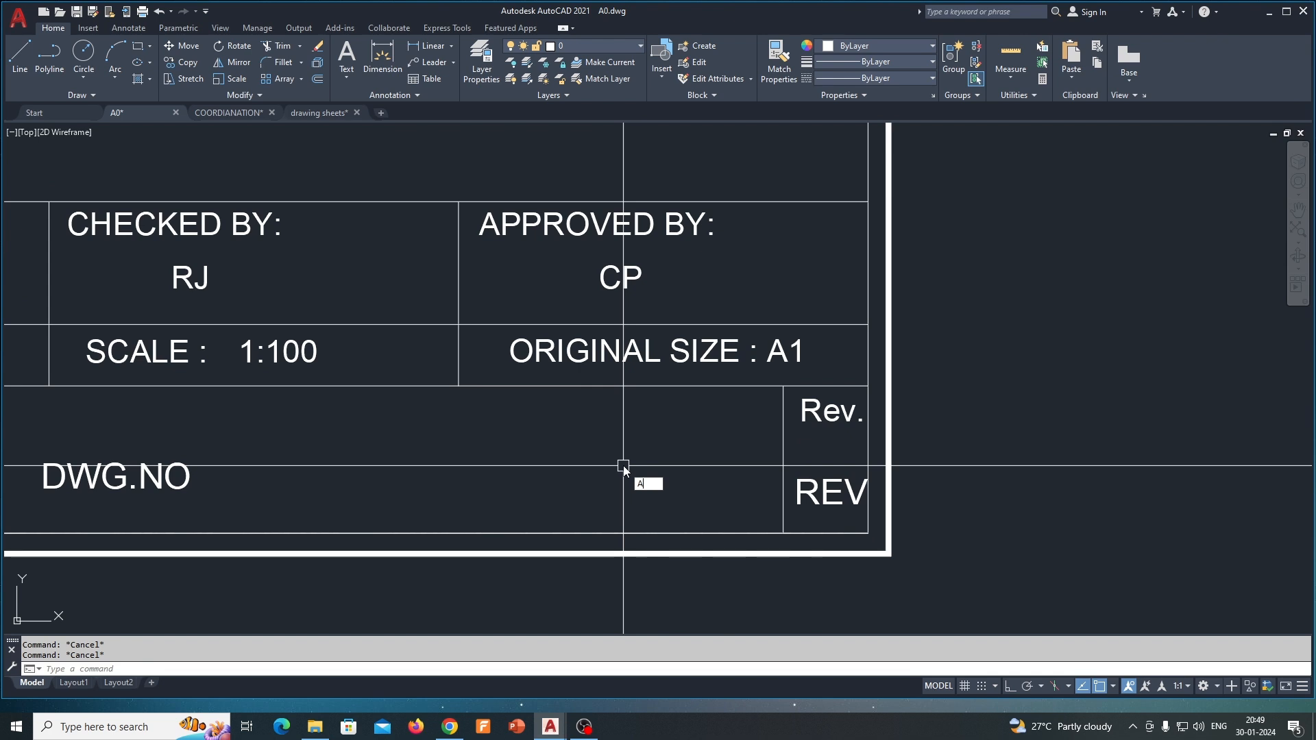
pyautogui.press('Return')
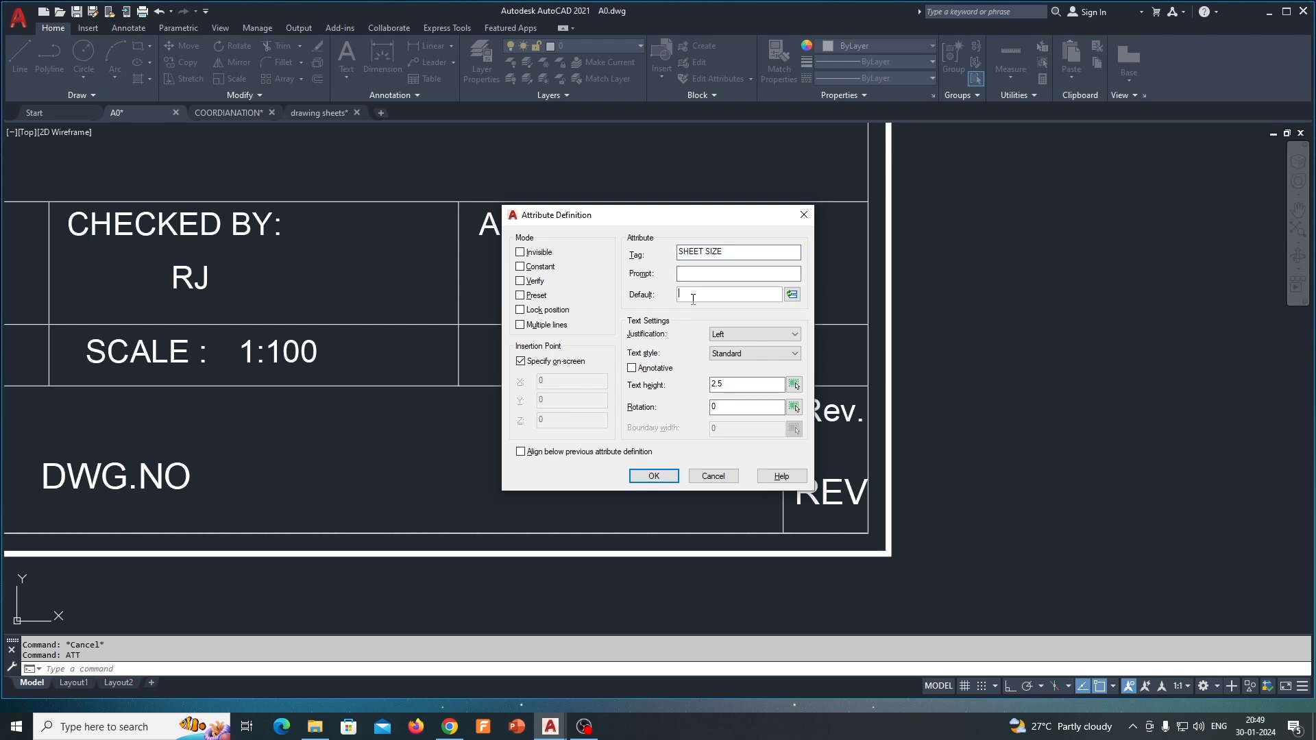
pyautogui.click(654, 476)
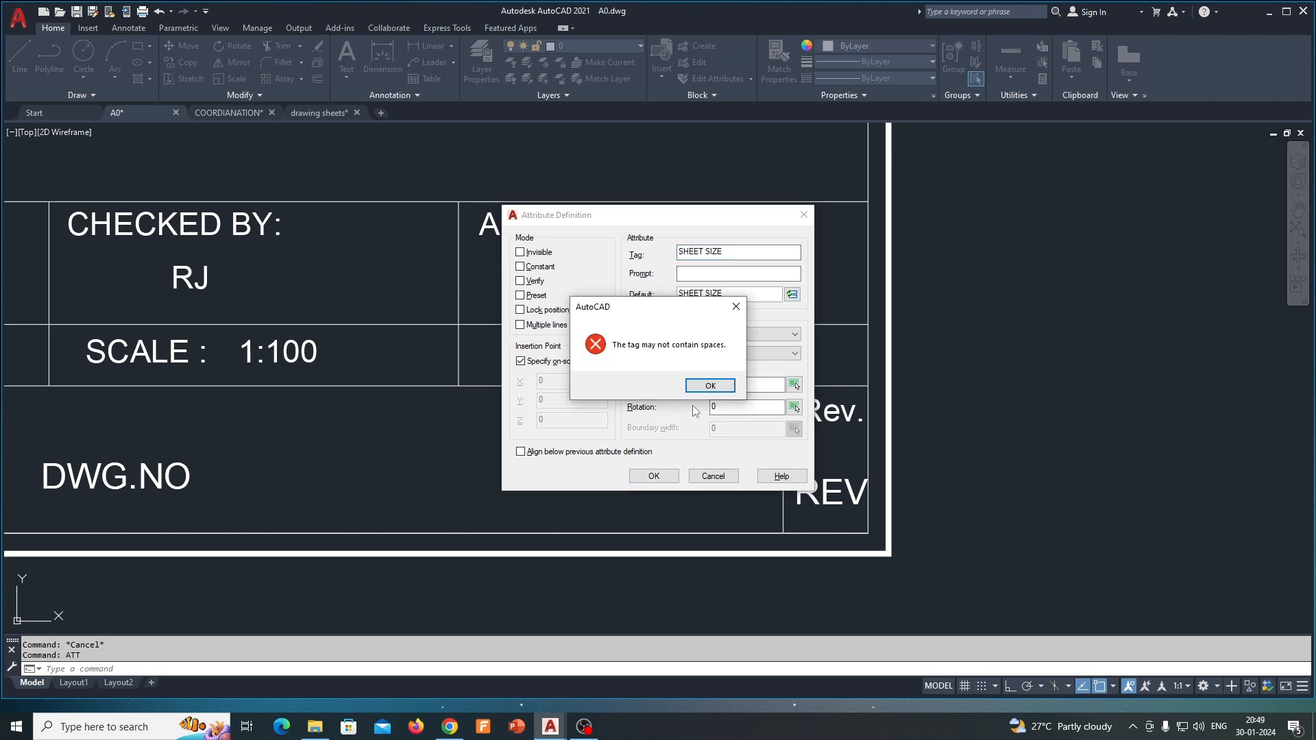
pyautogui.click(706, 383)
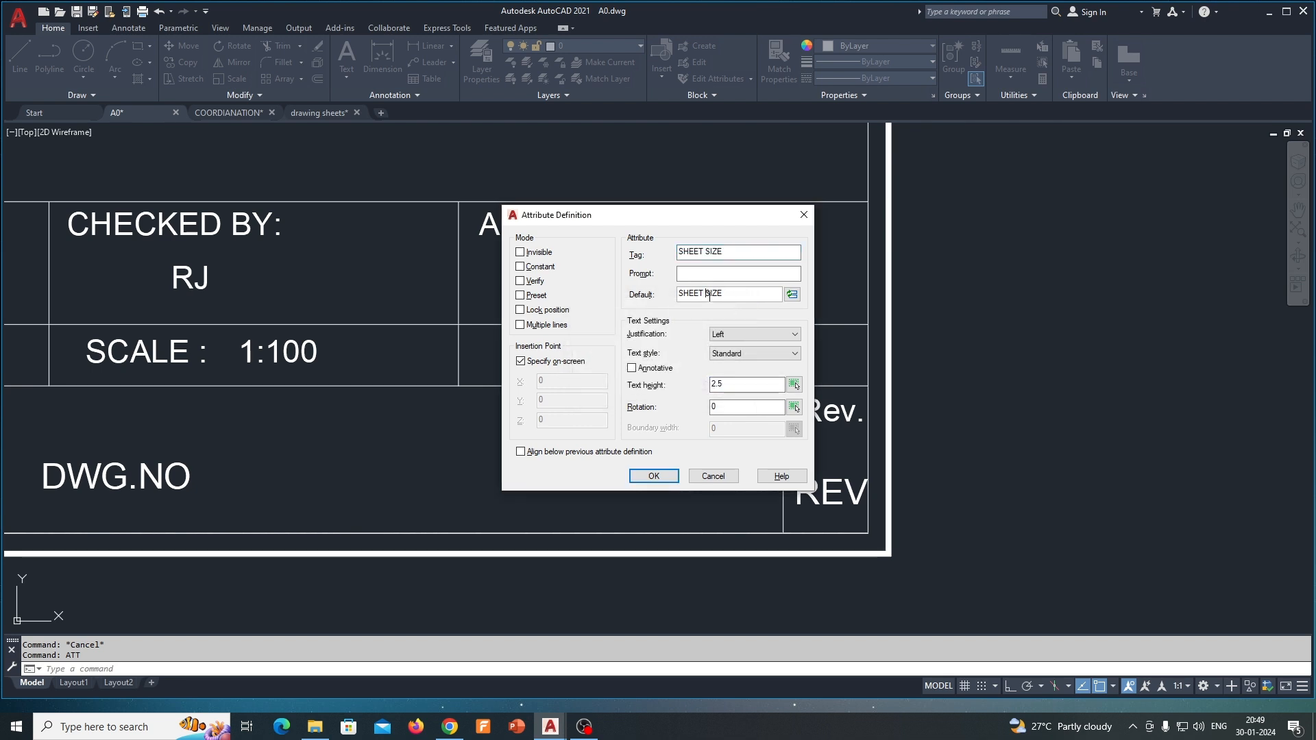
pyautogui.click(709, 251)
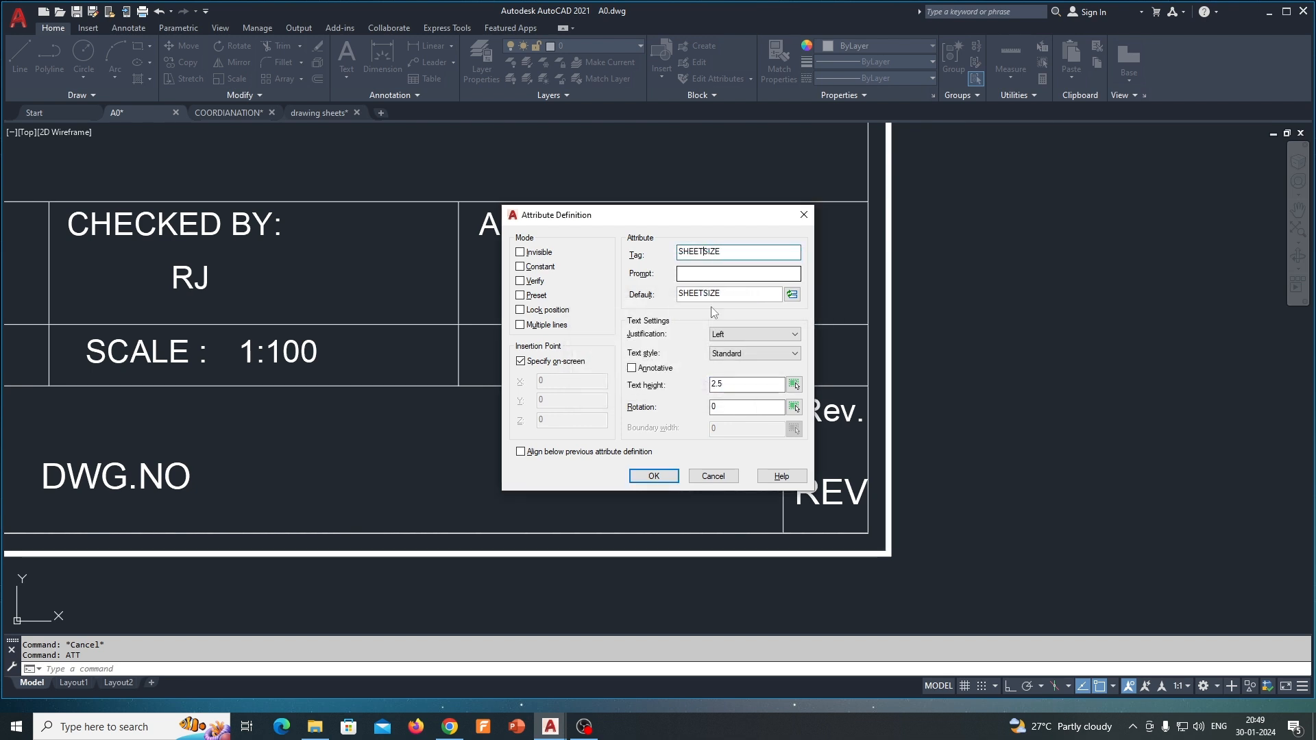
pyautogui.click(654, 476)
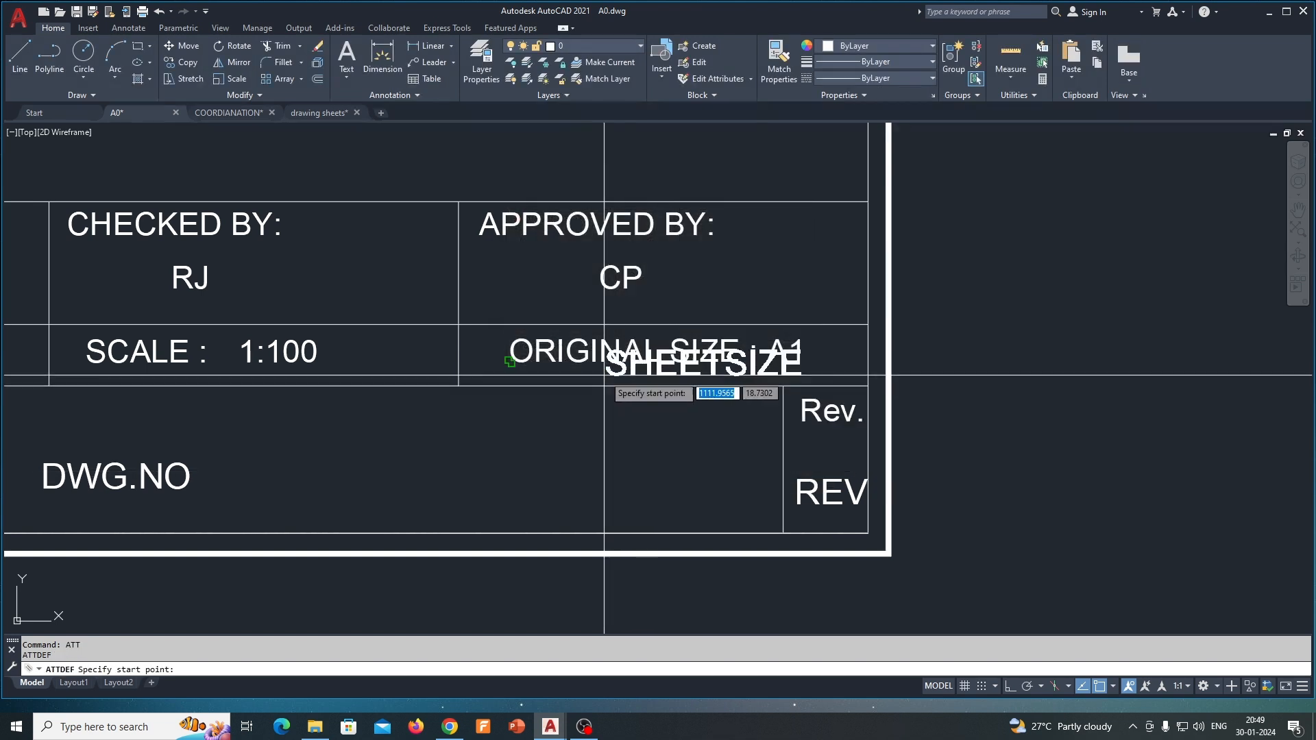
pyautogui.press('Escape')
# - Erase the ORIGINAL SIZE : A1 text beneath the SHEETSIZE attribute
pyautogui.write('e')
pyautogui.press('space')
pyautogui.click(734, 356)
pyautogui.press('space')
pyautogui.moveTo(632, 373); pyautogui.dragTo(844, 373, button='middle')
pyautogui.moveTo(554, 374); pyautogui.dragTo(697, 374, button='middle')
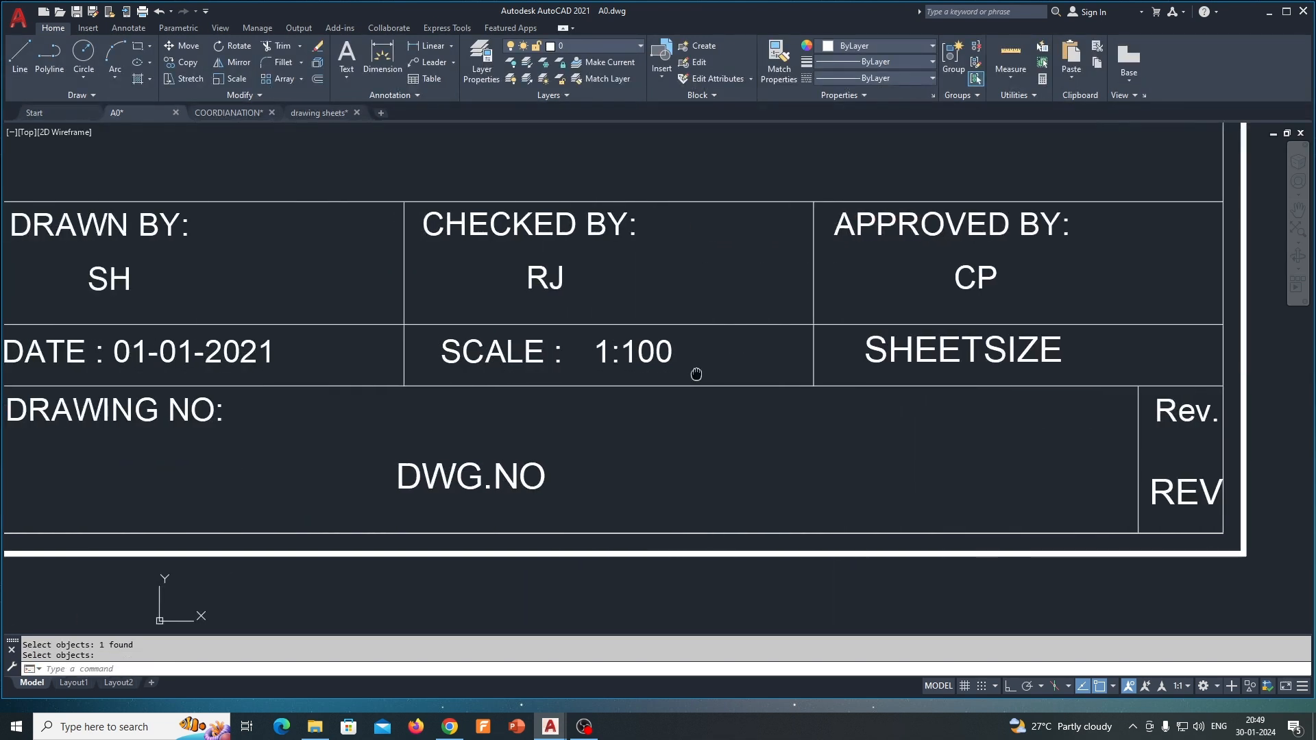
# - Erase the 1:100 value beside the SCALE label
pyautogui.moveTo(519, 356); pyautogui.dragTo(544, 356, button='middle')
pyautogui.write('e')
pyautogui.press('space')
pyautogui.press('space')
pyautogui.press('Escape')
pyautogui.press('Escape')
# - Copy the wording of the SCALE label to the clipboard without altering the label
pyautogui.write('att')
pyautogui.press('space')
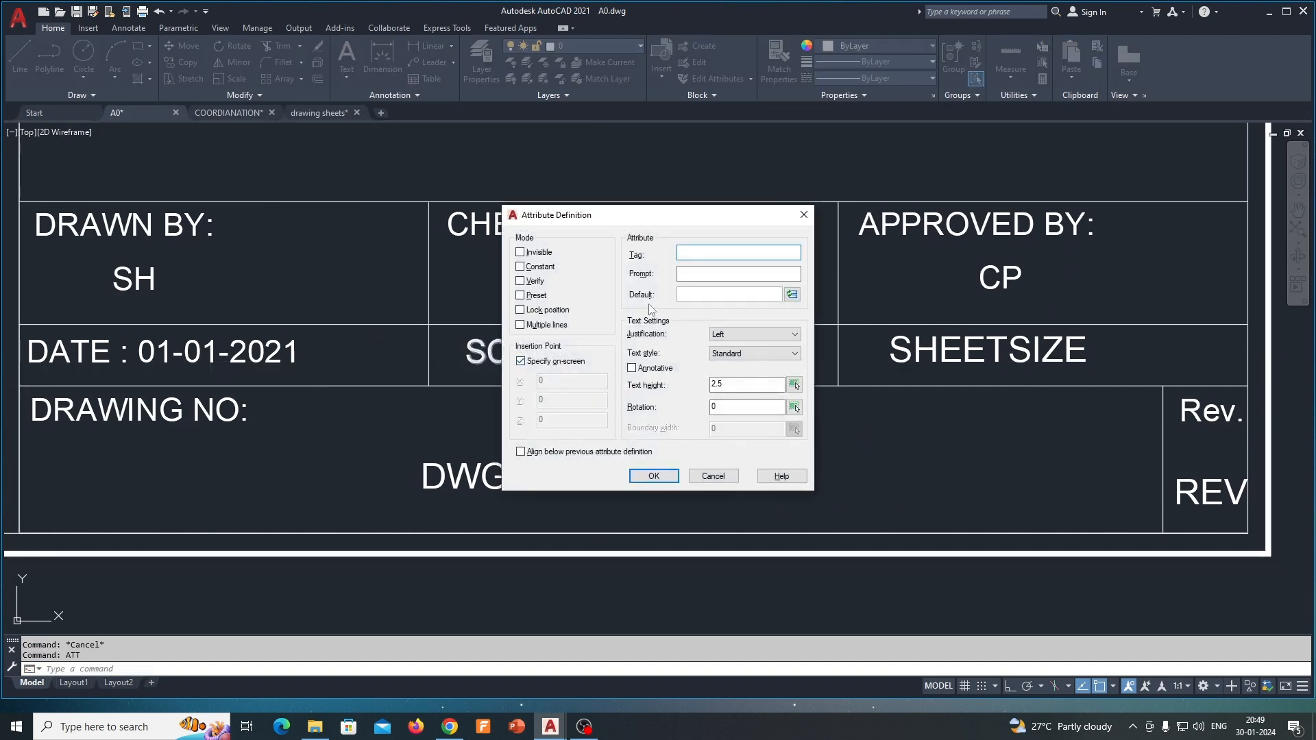
pyautogui.press('Escape')
pyautogui.doubleClick(580, 355)
pyautogui.hotkey('ctrl', 'c')
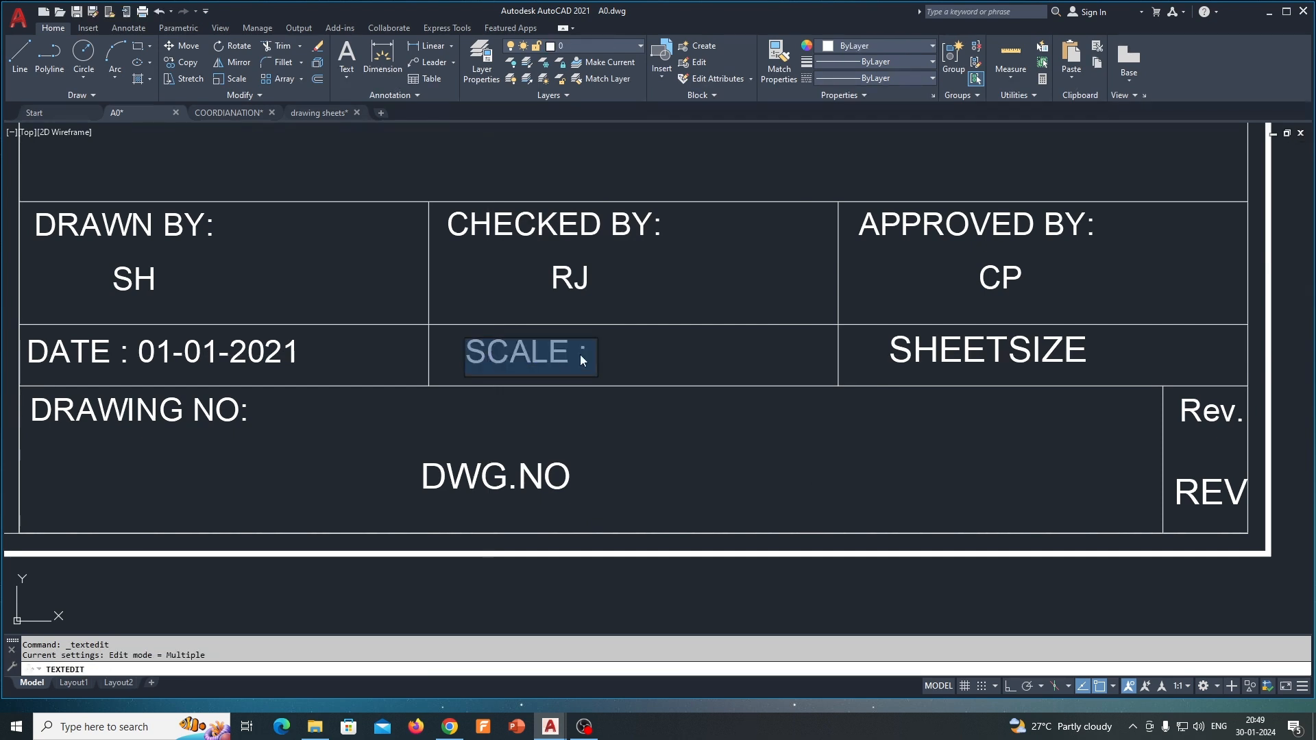
pyautogui.press('Escape')
pyautogui.press('Escape')
pyautogui.press('Escape')
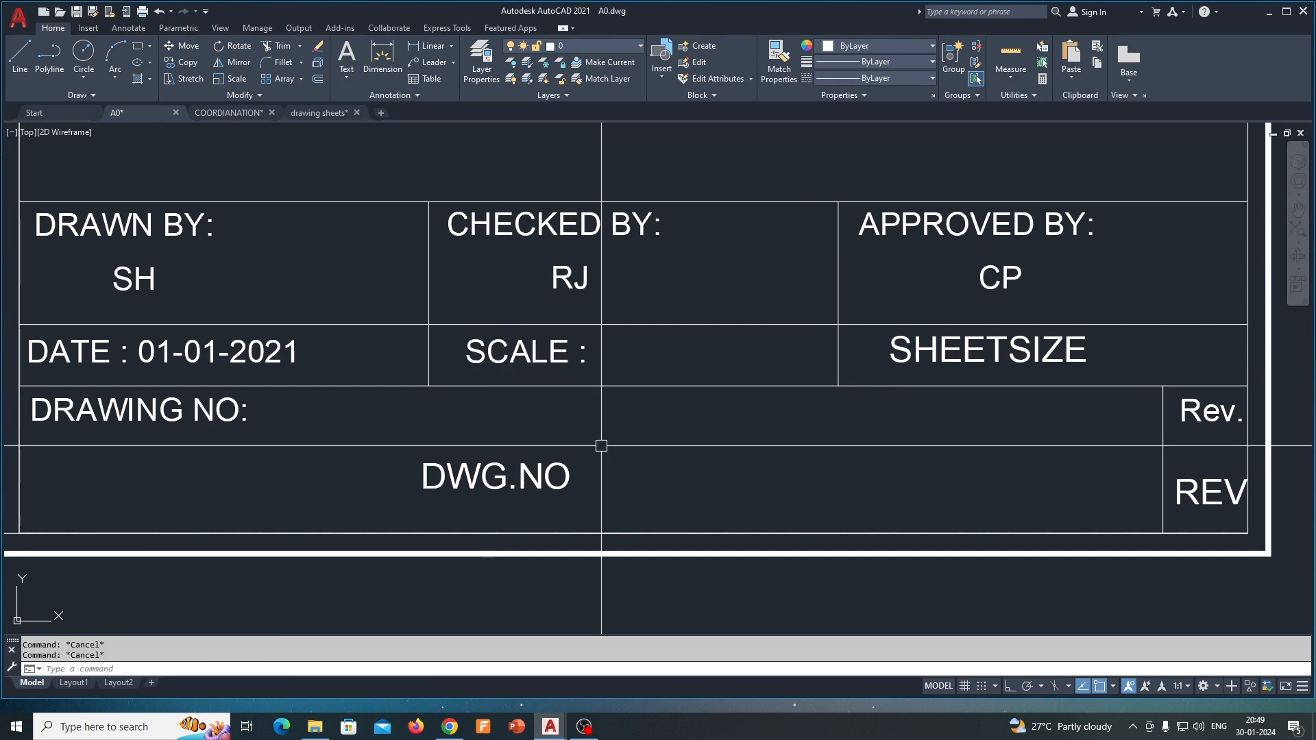
# - Start an attribute definition and paste the copied label as its tag and default, reduced to SCALE:
pyautogui.write('ATT')
pyautogui.press('space')
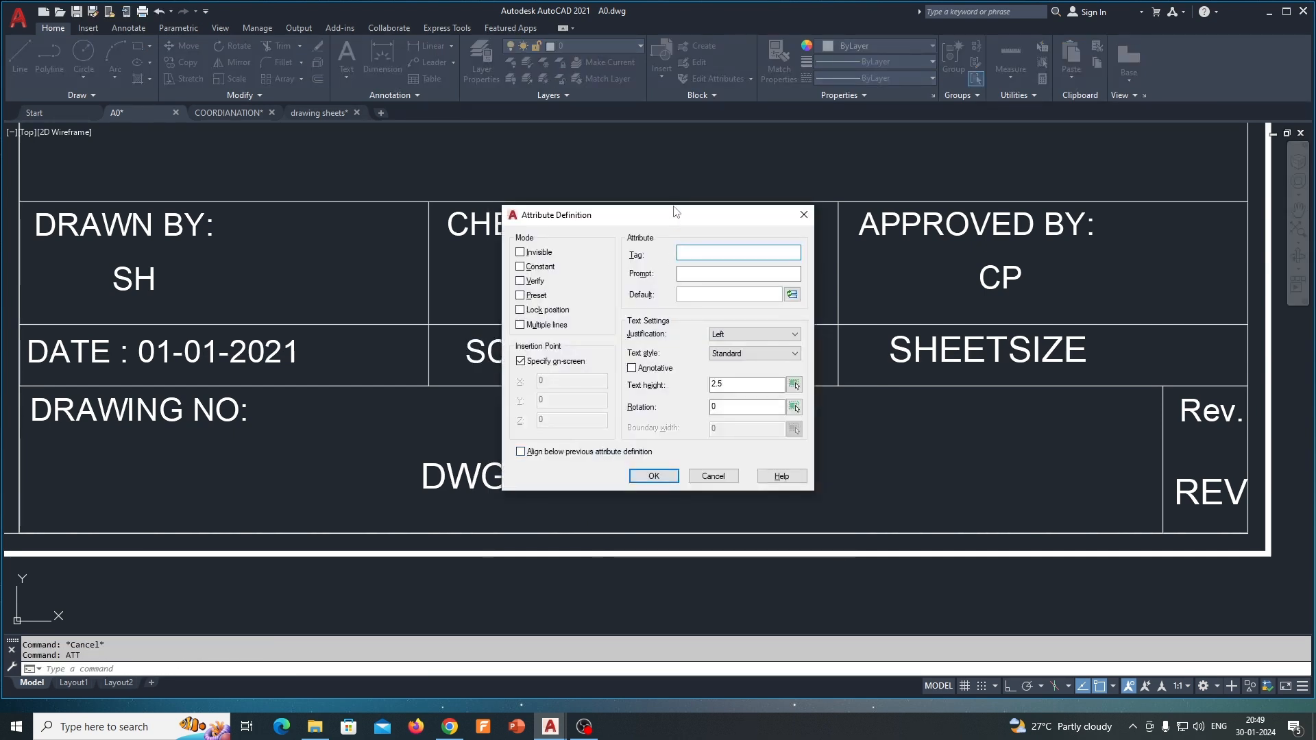
pyautogui.hotkey('ctrl', 'v')
pyautogui.press('BackSpace')
pyautogui.moveTo(720, 253); pyautogui.dragTo(647, 258)
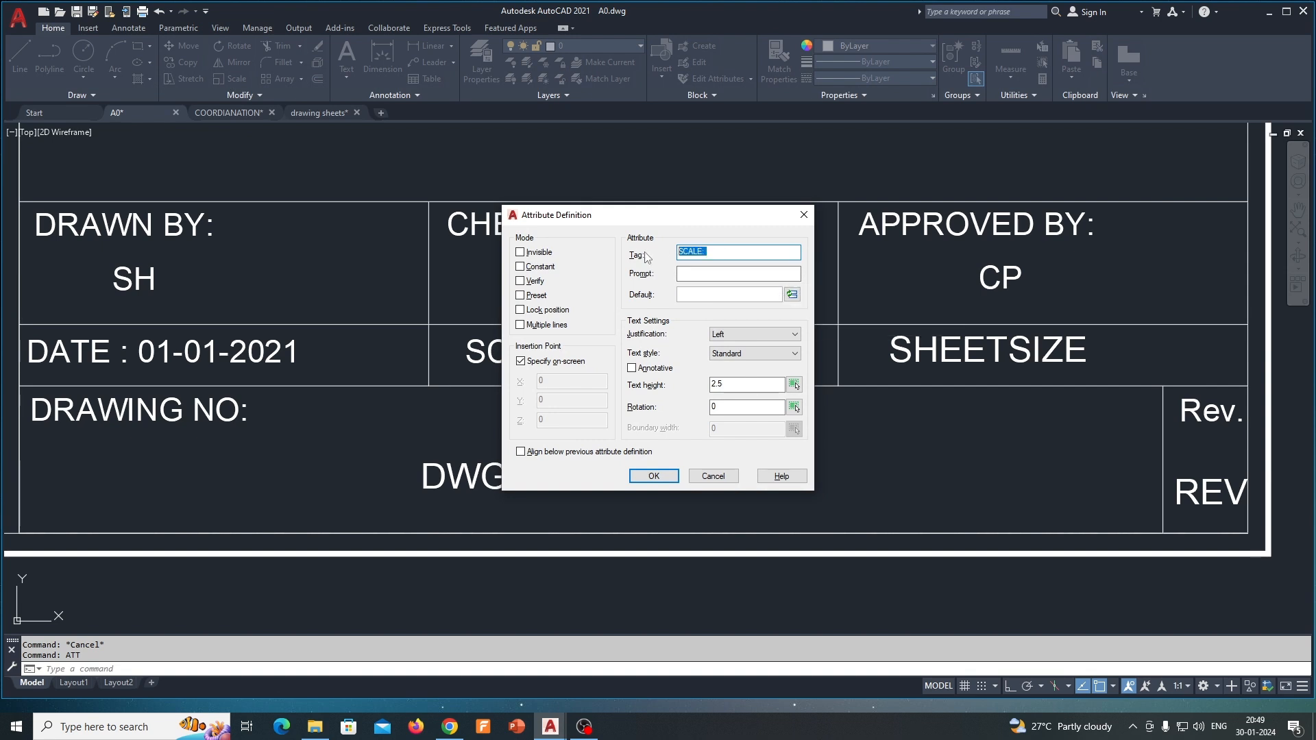
pyautogui.click(701, 292)
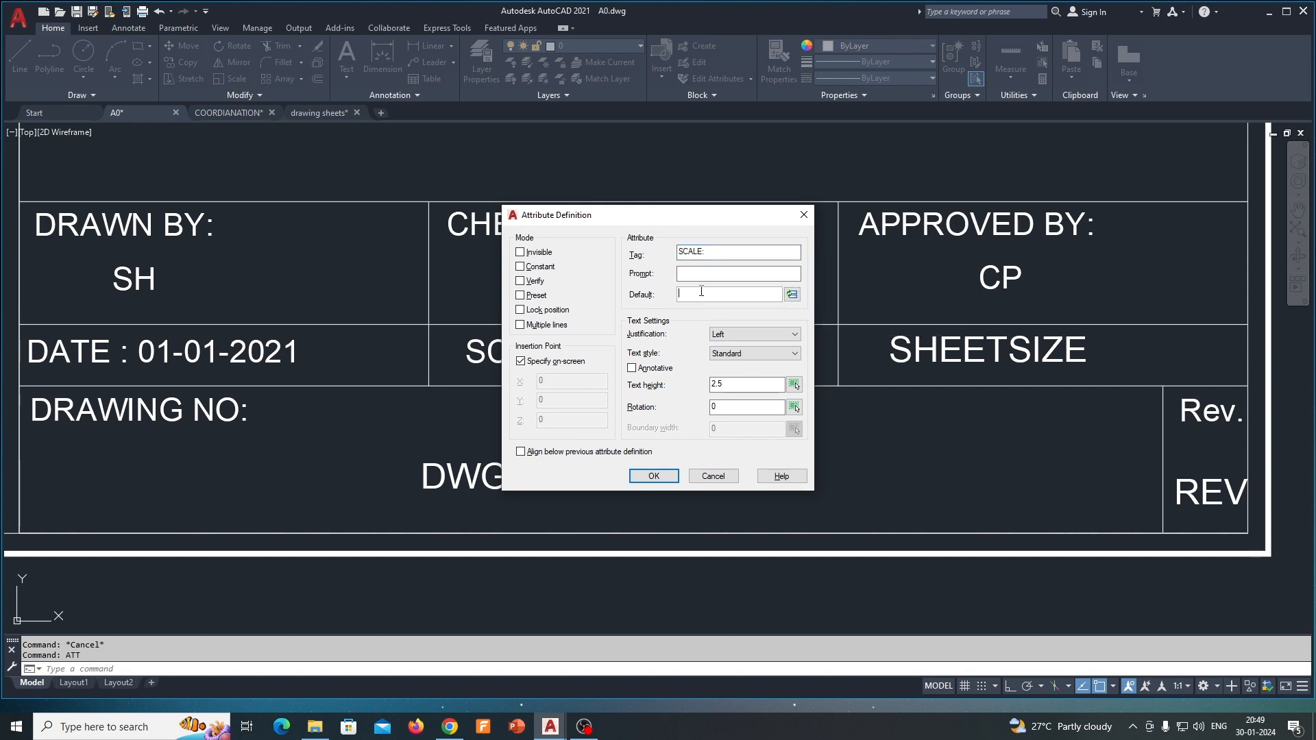
# - Correct the attribute's tag and default to SCALE and place it over the existing scale label
pyautogui.click(654, 480)
pyautogui.click(711, 386)
pyautogui.click(723, 254)
pyautogui.press('BackSpace')
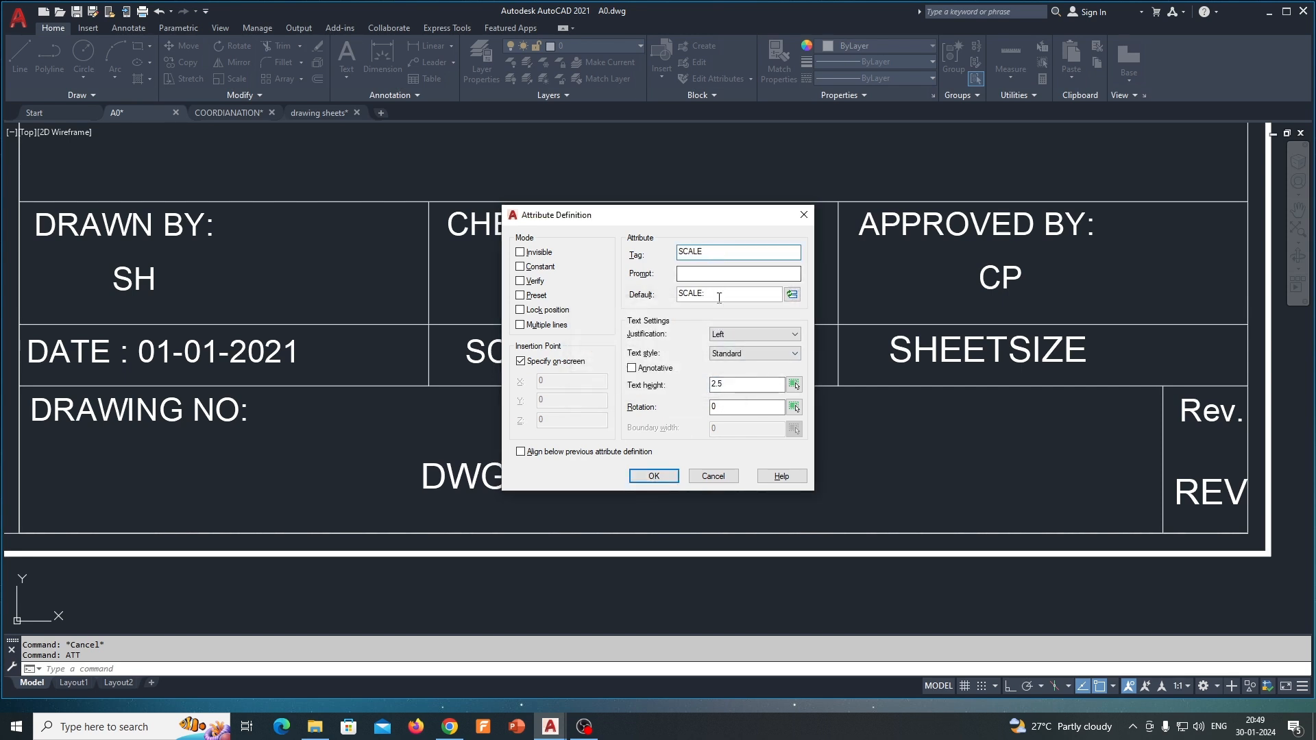
pyautogui.click(654, 474)
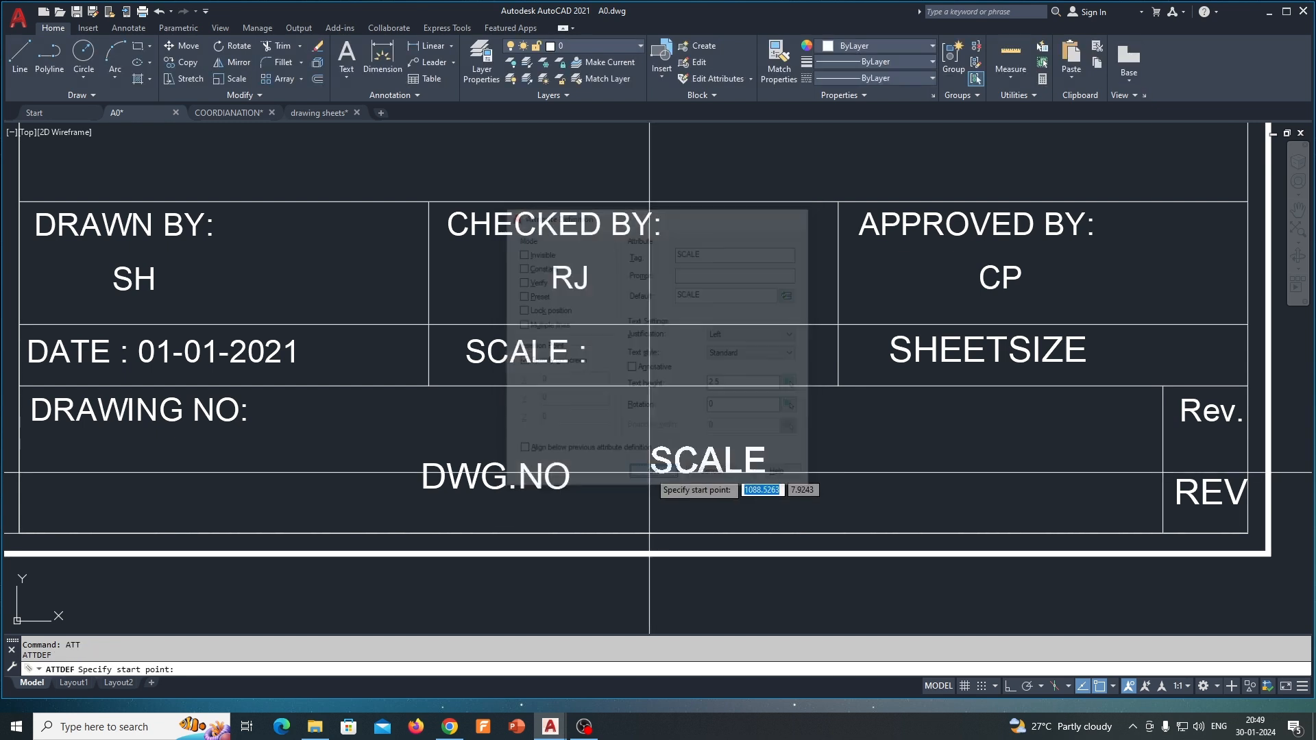
pyautogui.click(467, 363)
pyautogui.press('Escape')
# - Erase the original SCALE : label while keeping the overlapping SCALE attribute
pyautogui.write('e')
pyautogui.press('Return')
pyautogui.click(449, 333)
pyautogui.click(608, 412)
pyautogui.keyDown('shift'); pyautogui.click(582, 364); pyautogui.keyUp('shift')
pyautogui.press('Return')
# - Define an attribute with tag and default DATE and place it at the start of the date text
pyautogui.scroll(-2, 609, 357)
pyautogui.moveTo(541, 364); pyautogui.dragTo(699, 357, button='middle')
pyautogui.scroll(2, 506, 359)
pyautogui.moveTo(500, 358); pyautogui.dragTo(452, 370, button='middle')
pyautogui.write('AT')
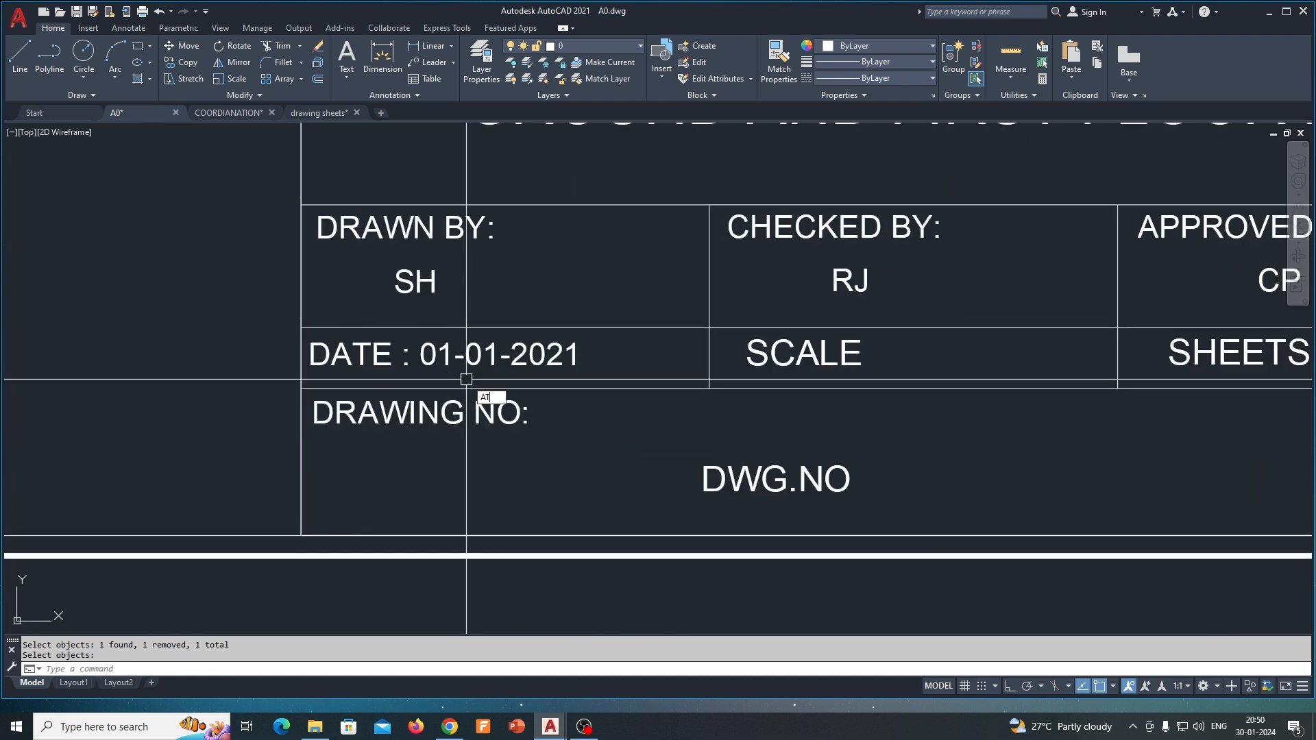
pyautogui.write('T')
pyautogui.press('Return')
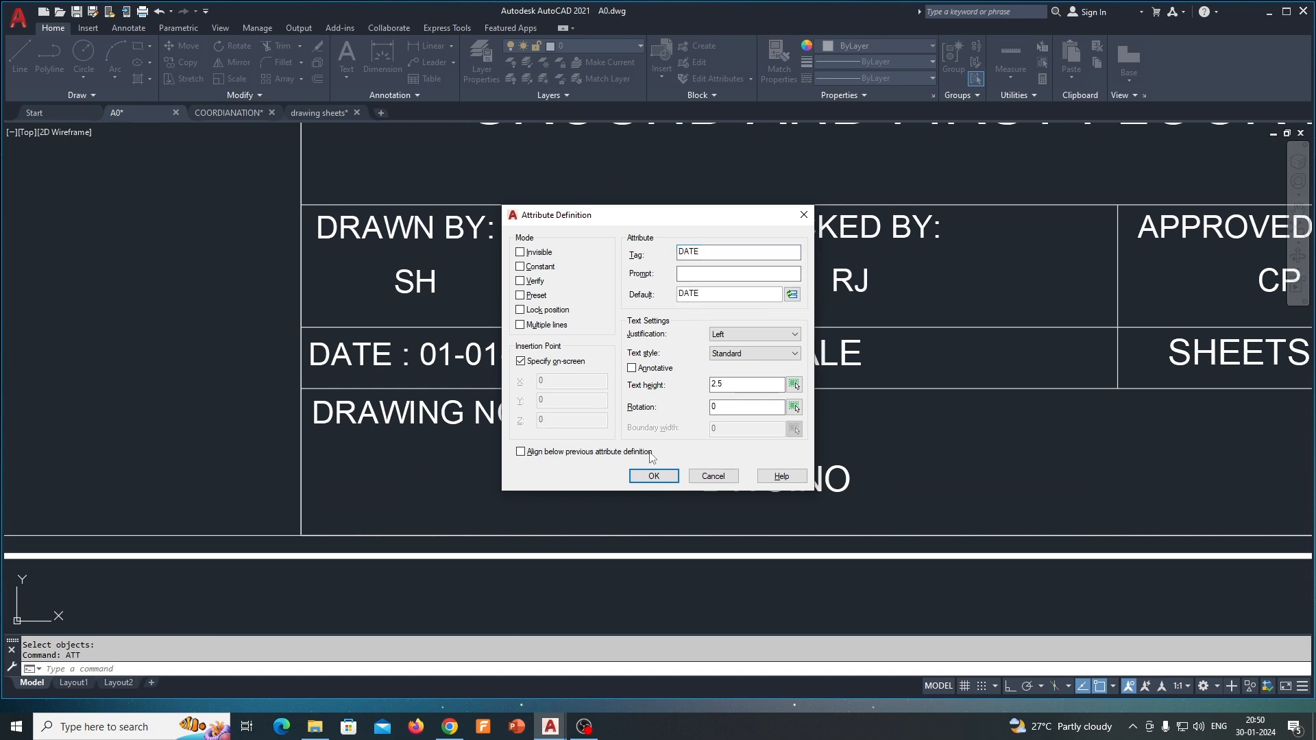
pyautogui.click(654, 476)
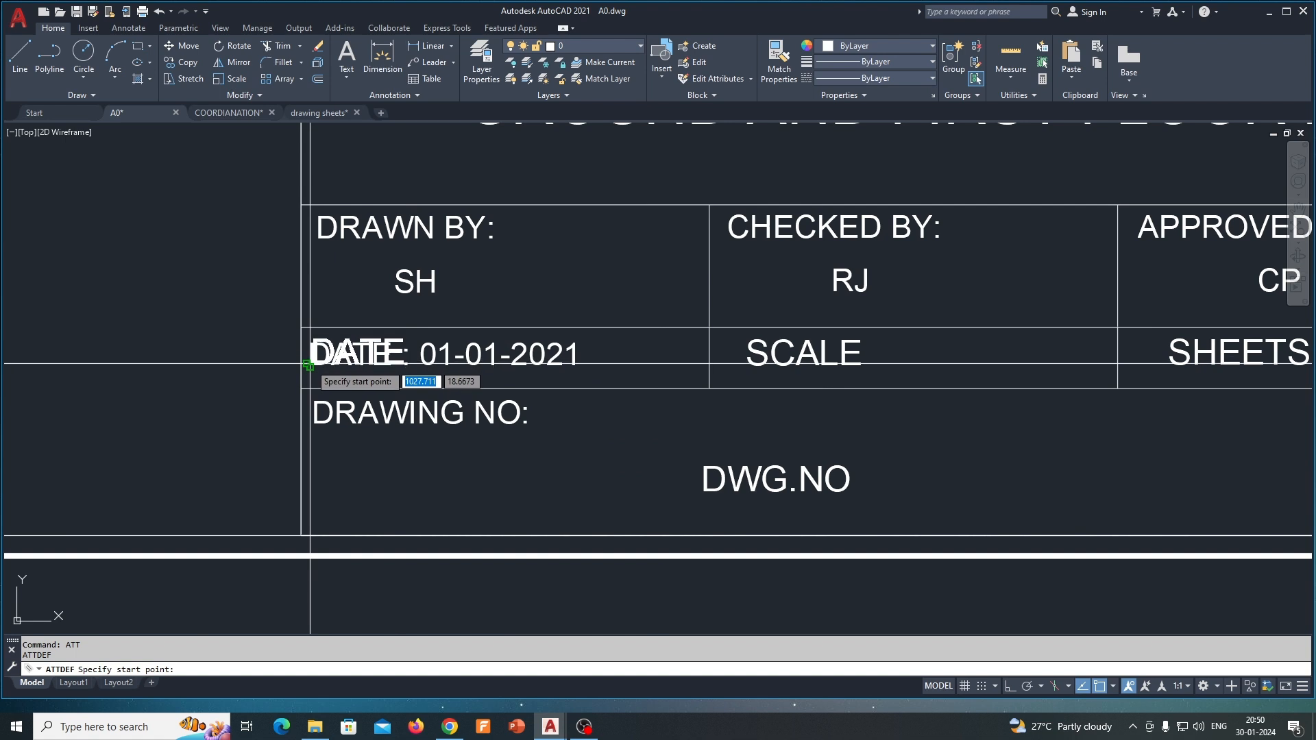
# - Erase the 01-01-2021 value from the date cell
pyautogui.write('e')
pyautogui.press('Return')
pyautogui.click(453, 356)
pyautogui.press('Return')
# - Erase the original DATE : label while keeping the overlapping DATE attribute
pyautogui.write('e')
pyautogui.press('Return')
pyautogui.click(282, 327)
pyautogui.click(467, 393)
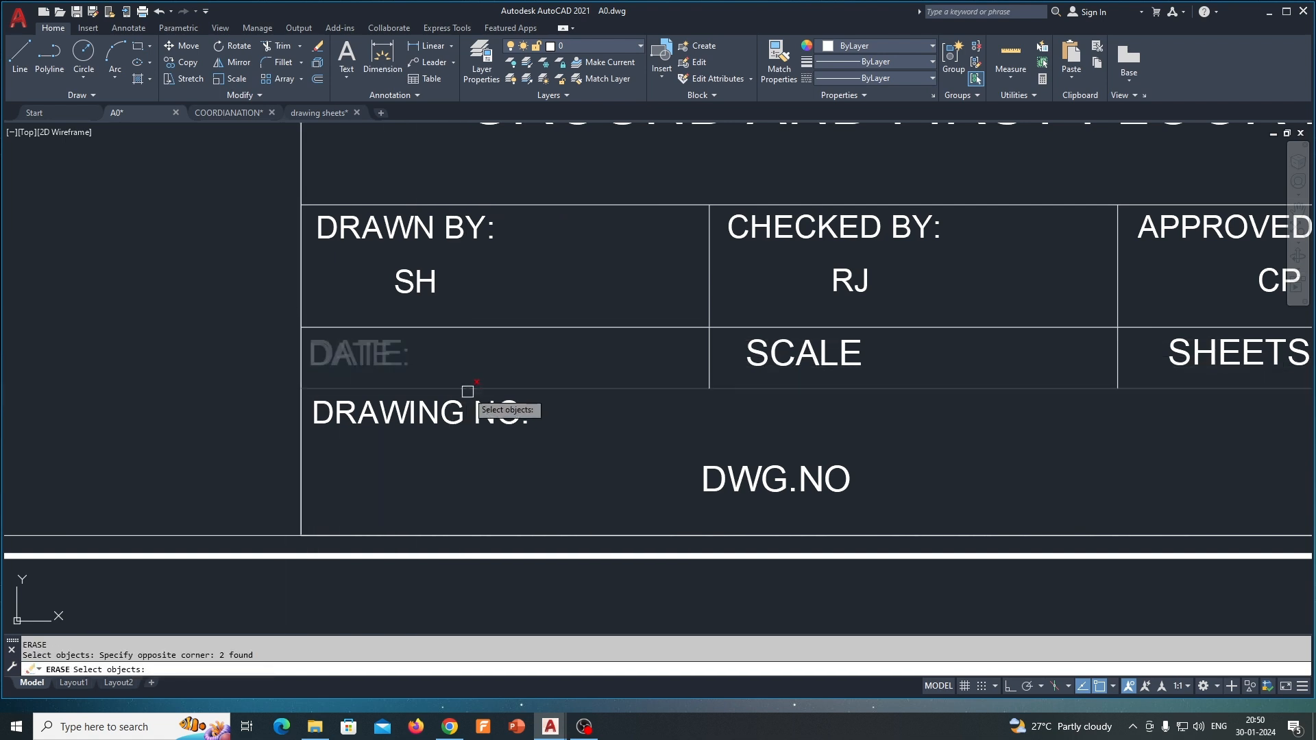
pyautogui.press('Return')
pyautogui.moveTo(477, 353)
pyautogui.mouseDown(button='middle')
pyautogui.moveTo(426, 411)
pyautogui.moveTo(385, 403)
pyautogui.mouseUp(button='middle')
pyautogui.write('e')
pyautogui.press('Return')
pyautogui.press('Escape')
pyautogui.press('Escape')
# - Define an attribute with the tag DRAWN and place it over the initials under DRAWN BY
pyautogui.moveTo(338, 341); pyautogui.dragTo(433, 321, button='middle')
pyautogui.write('Att')
pyautogui.press('Return')
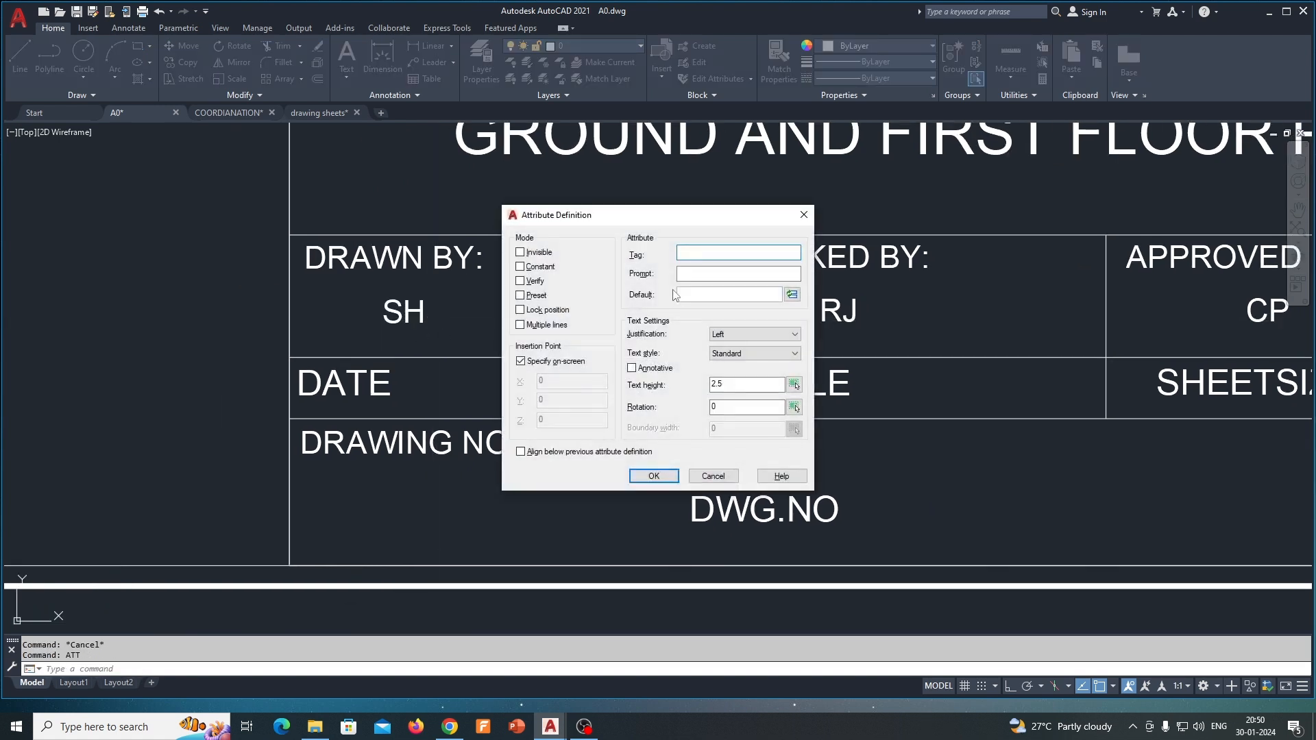
pyautogui.write('DRAWN')
pyautogui.doubleClick(757, 256)
pyautogui.click(658, 478)
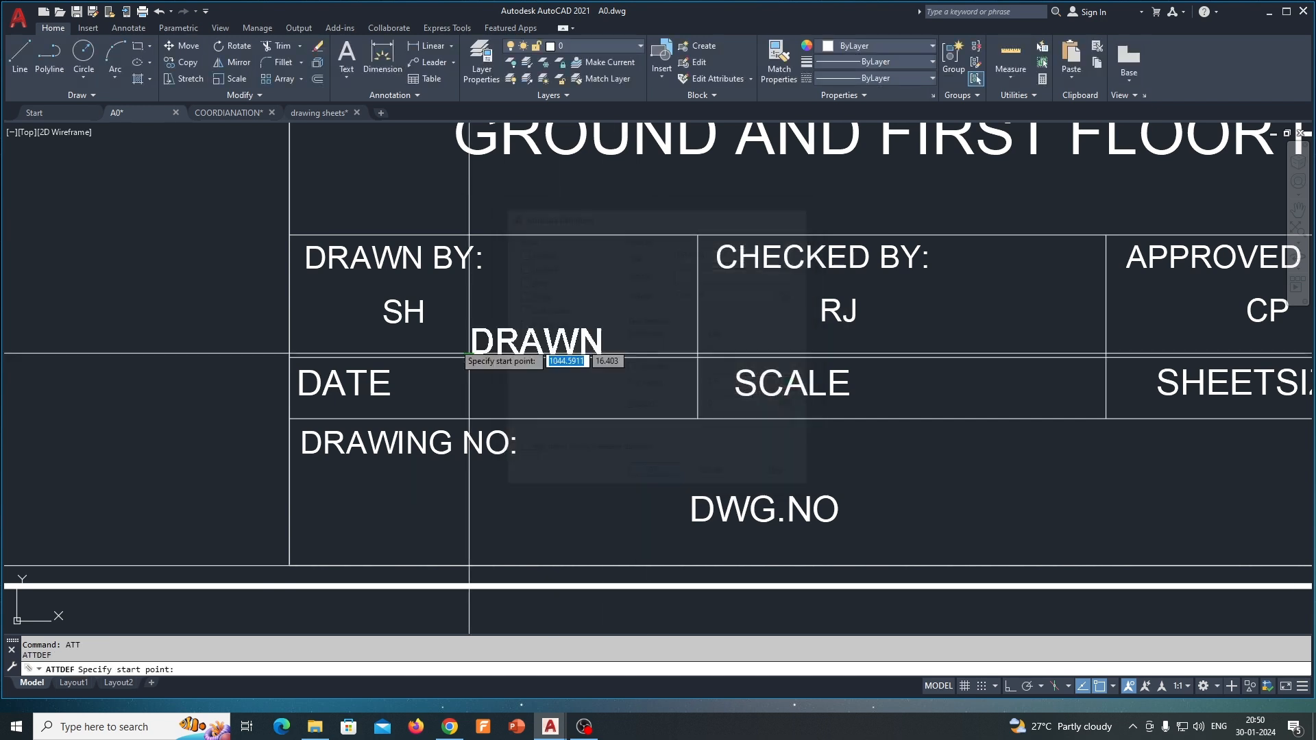
pyautogui.click(384, 324)
# - Erase the original initials beneath the DRAWN attribute
pyautogui.write('E')
pyautogui.press('Return')
pyautogui.click(354, 288)
pyautogui.click(464, 332)
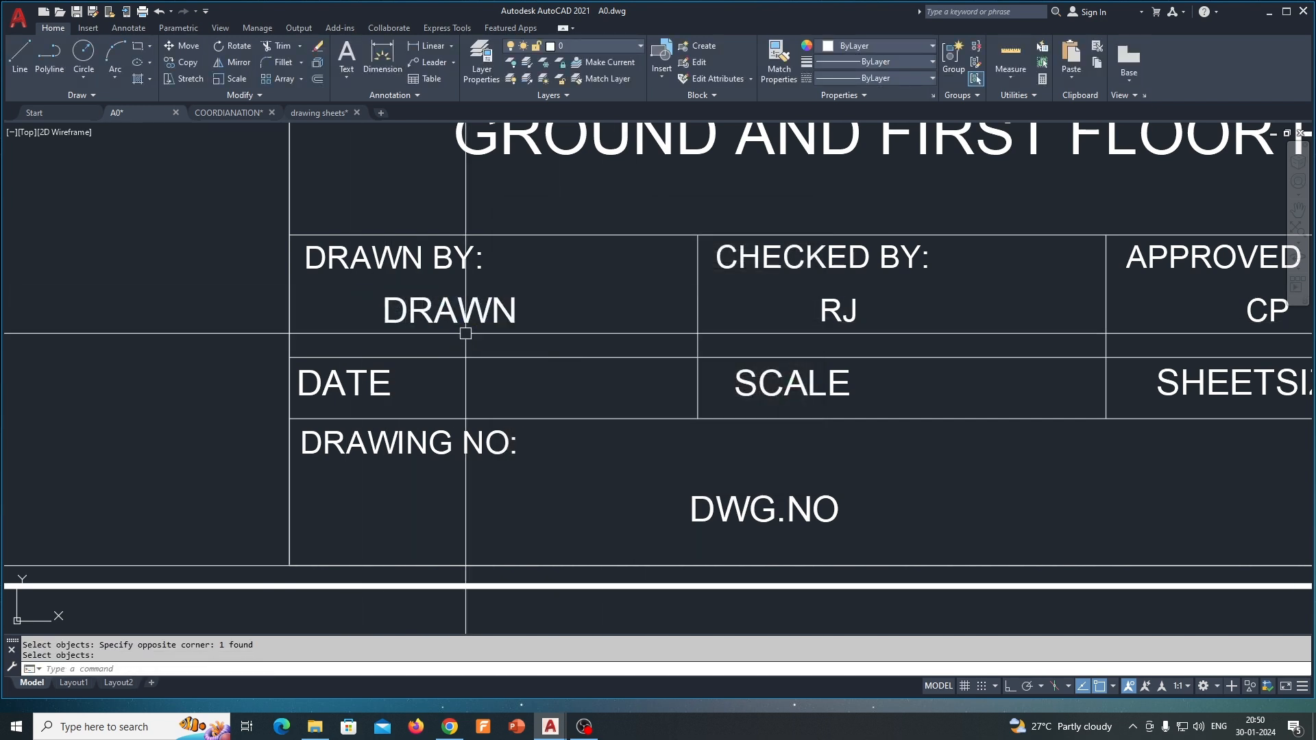
pyautogui.press('Return')
# - Define an attribute with the tag CHECKED and place it over the initials under CHECKED BY
pyautogui.moveTo(639, 327); pyautogui.dragTo(376, 327, button='middle')
pyautogui.moveTo(534, 318)
pyautogui.mouseDown(button='middle')
pyautogui.moveTo(594, 330)
pyautogui.moveTo(615, 311)
pyautogui.moveTo(565, 297)
pyautogui.moveTo(577, 325)
pyautogui.mouseUp(button='middle')
pyautogui.press('Escape')
pyautogui.press('Escape')
pyautogui.write('att')
pyautogui.press('Return')
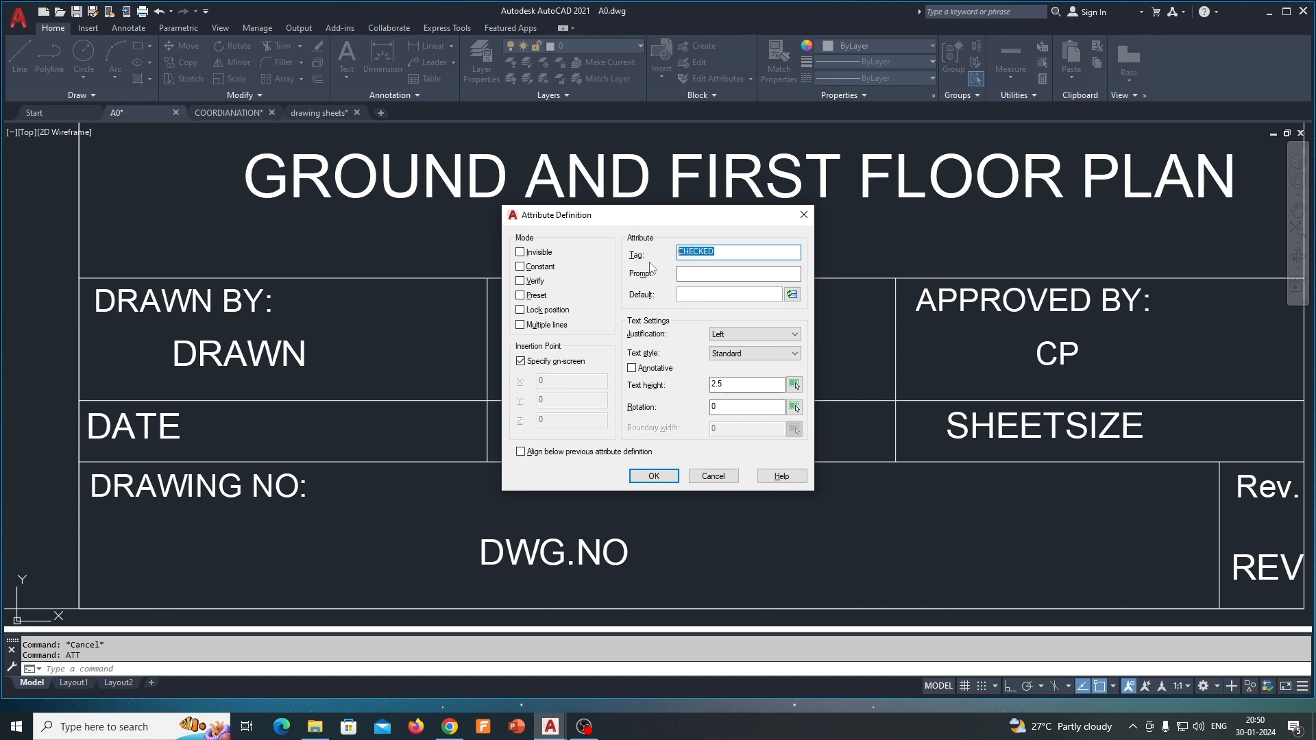
pyautogui.click(650, 480)
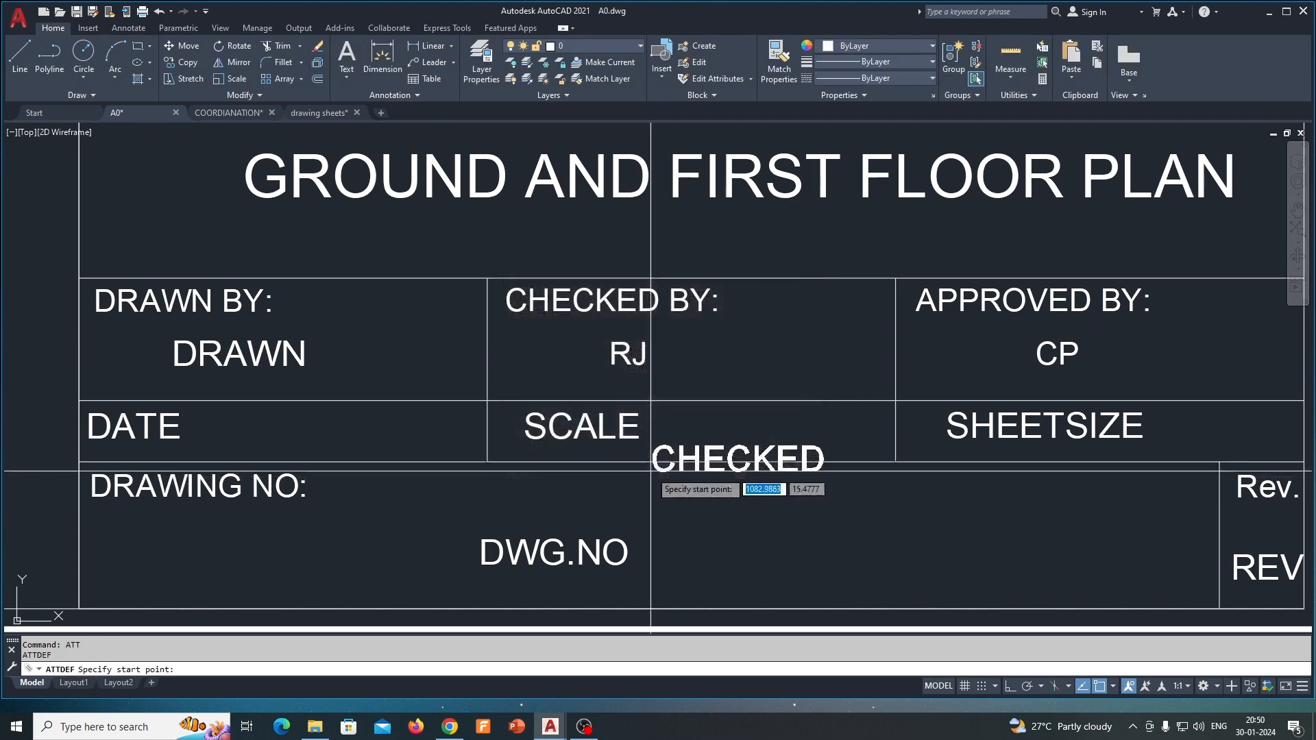
pyautogui.click(566, 369)
# - Erase the original initials beneath the CHECKED attribute
pyautogui.press('Escape')
pyautogui.write('e')
pyautogui.press('Return')
pyautogui.click(603, 338)
pyautogui.click(691, 399)
pyautogui.press('Return')
# - Define an attribute with the tag APPROVED and place it over the initials under APPROVED BY
pyautogui.moveTo(925, 358); pyautogui.dragTo(608, 368, button='middle')
pyautogui.press('Escape')
pyautogui.write('at')
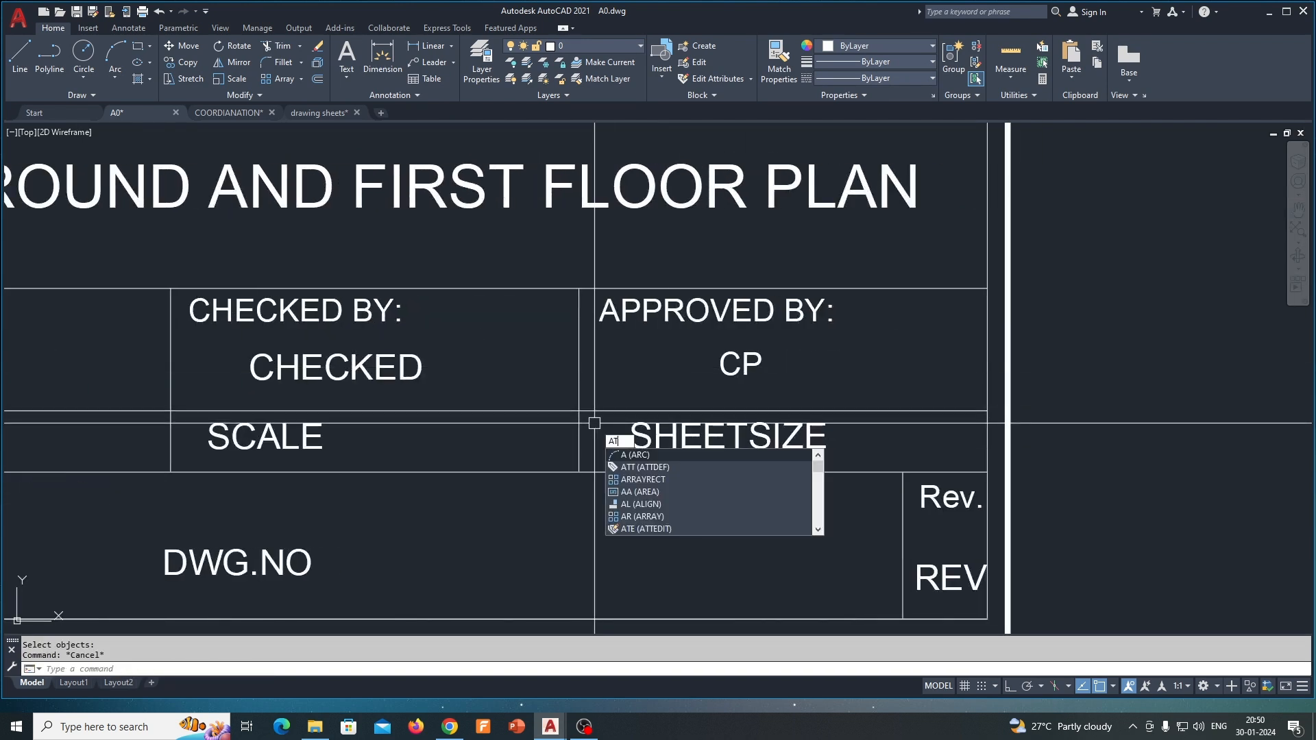
pyautogui.write('t')
pyautogui.press('Return')
pyautogui.write('APPRO')
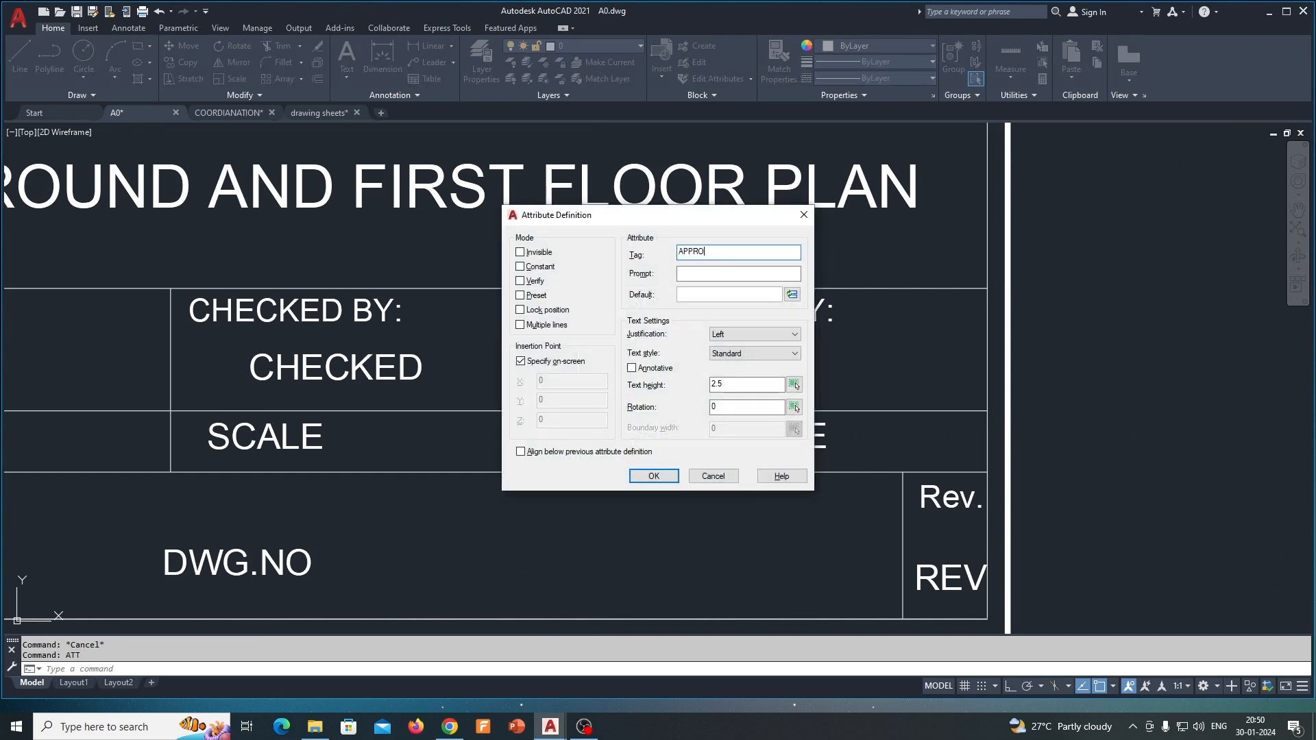
pyautogui.doubleClick(724, 253)
pyautogui.click(700, 383)
# - Erase the original initials beneath the APPROVED attribute
pyautogui.write('e')
pyautogui.press('Return')
pyautogui.click(700, 348)
pyautogui.click(780, 390)
pyautogui.press('Return')
pyautogui.click(784, 374)
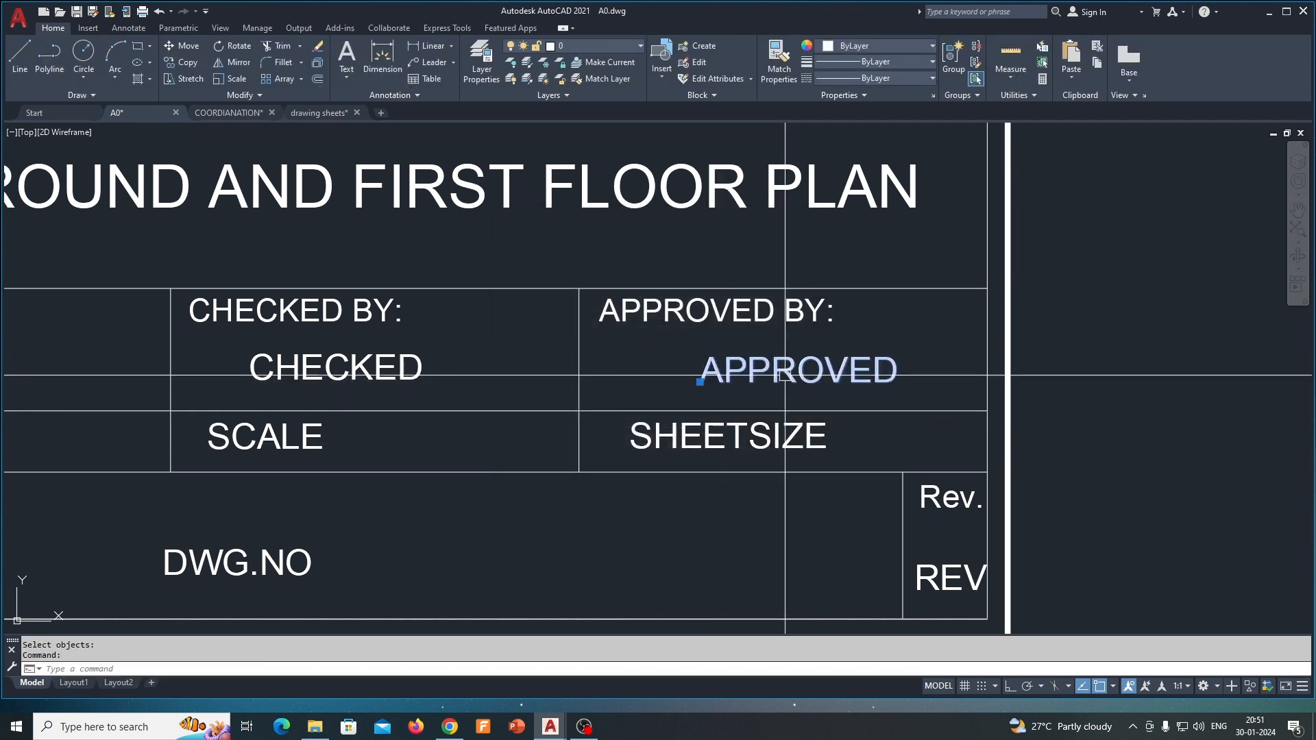
pyautogui.press('Escape')
# - Define an attribute with the tag TITTLE and text height 3.5, and place it in the DRAWING TITLE cell
pyautogui.scroll(-6, 728, 388)
pyautogui.scroll(4, 550, 356)
pyautogui.moveTo(582, 354)
pyautogui.mouseDown(button='middle')
pyautogui.moveTo(477, 350)
pyautogui.moveTo(494, 364)
pyautogui.mouseUp(button='middle')
pyautogui.press('Escape')
pyautogui.write('ATT')
pyautogui.press('Return')
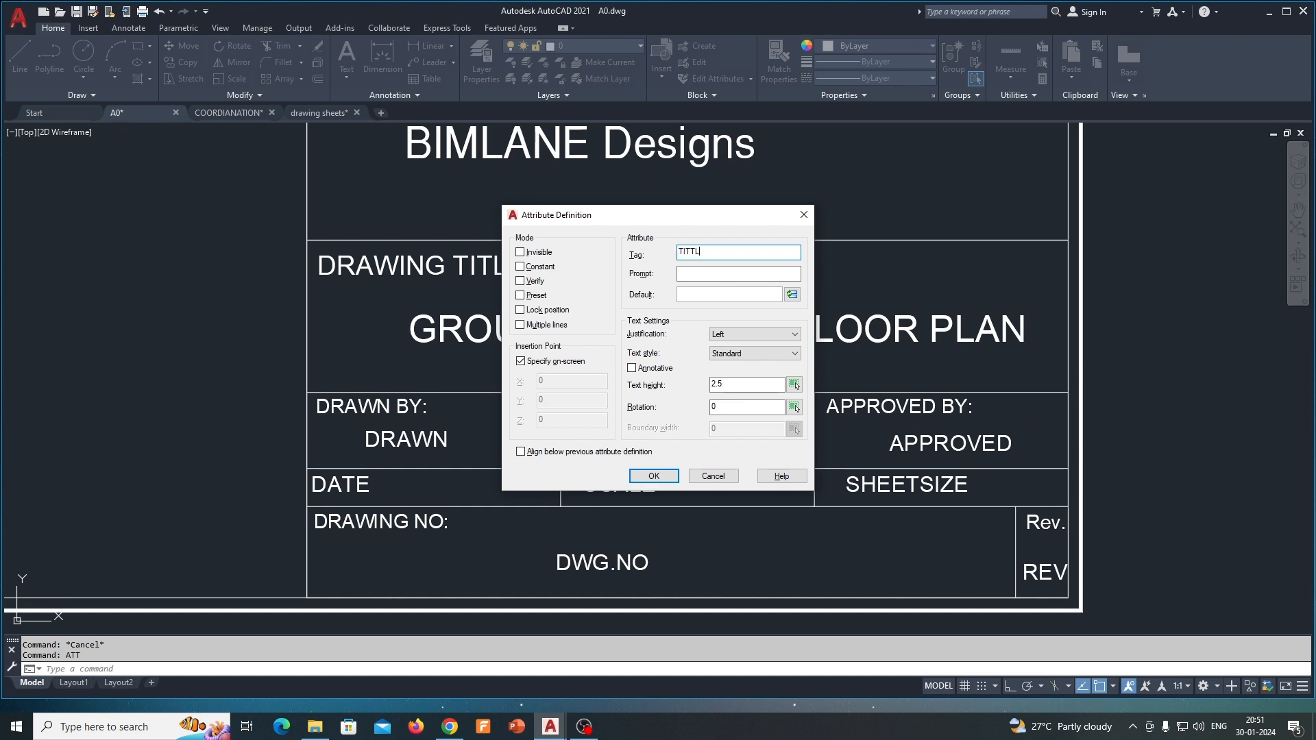
pyautogui.moveTo(731, 258); pyautogui.dragTo(683, 255)
pyautogui.click(701, 295)
pyautogui.click(653, 476)
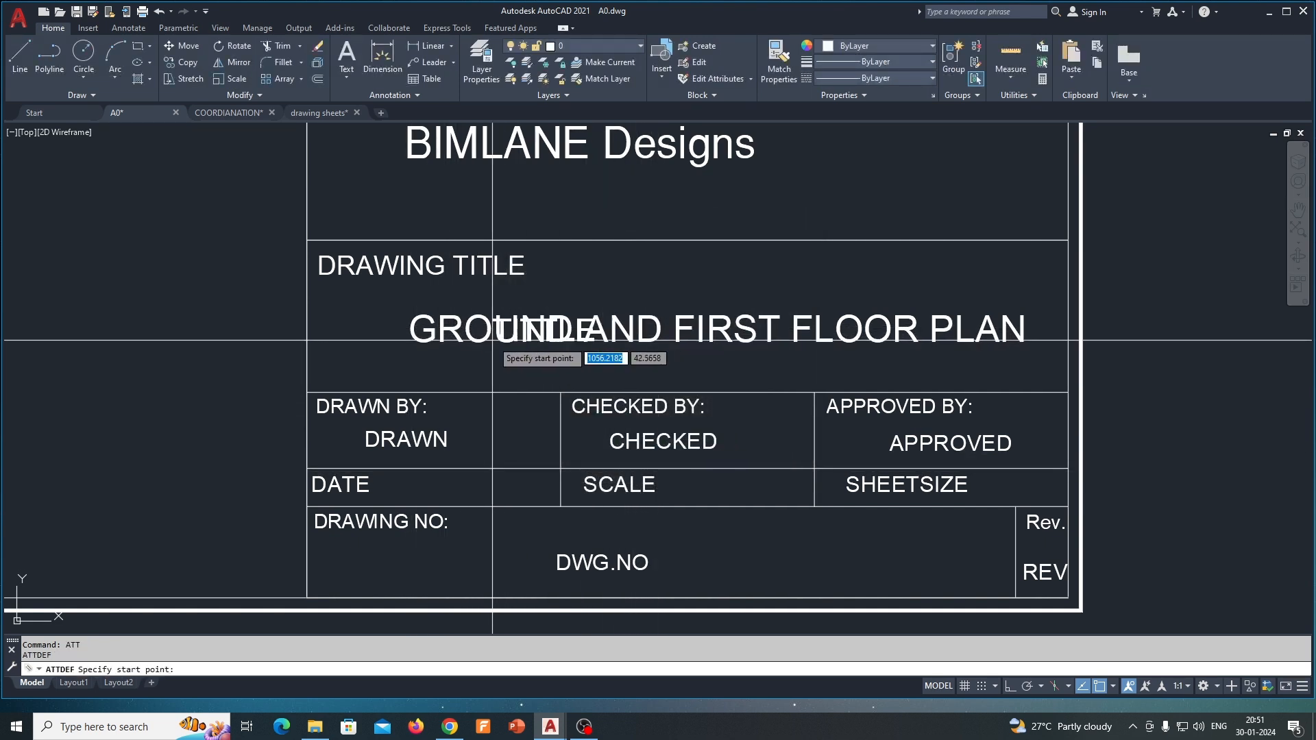
pyautogui.click(472, 365)
# - Erase the GROUND AND FIRST FLOOR PLAN text and reposition the TITTLE attribute within the DRAWING TITLE cell
pyautogui.write('e')
pyautogui.click(426, 336)
pyautogui.press('space')
pyautogui.write('m')
pyautogui.click(617, 347)
pyautogui.click(523, 361)
pyautogui.press('space')
pyautogui.click(657, 353)
pyautogui.click(656, 334)
# - Move the BIMLANE Designs text to the left within the DESIGN & CONSULTANT cell
pyautogui.scroll(-2, 656, 335)
pyautogui.moveTo(654, 336); pyautogui.dragTo(539, 389, button='middle')
pyautogui.moveTo(429, 309); pyautogui.dragTo(495, 360, button='middle')
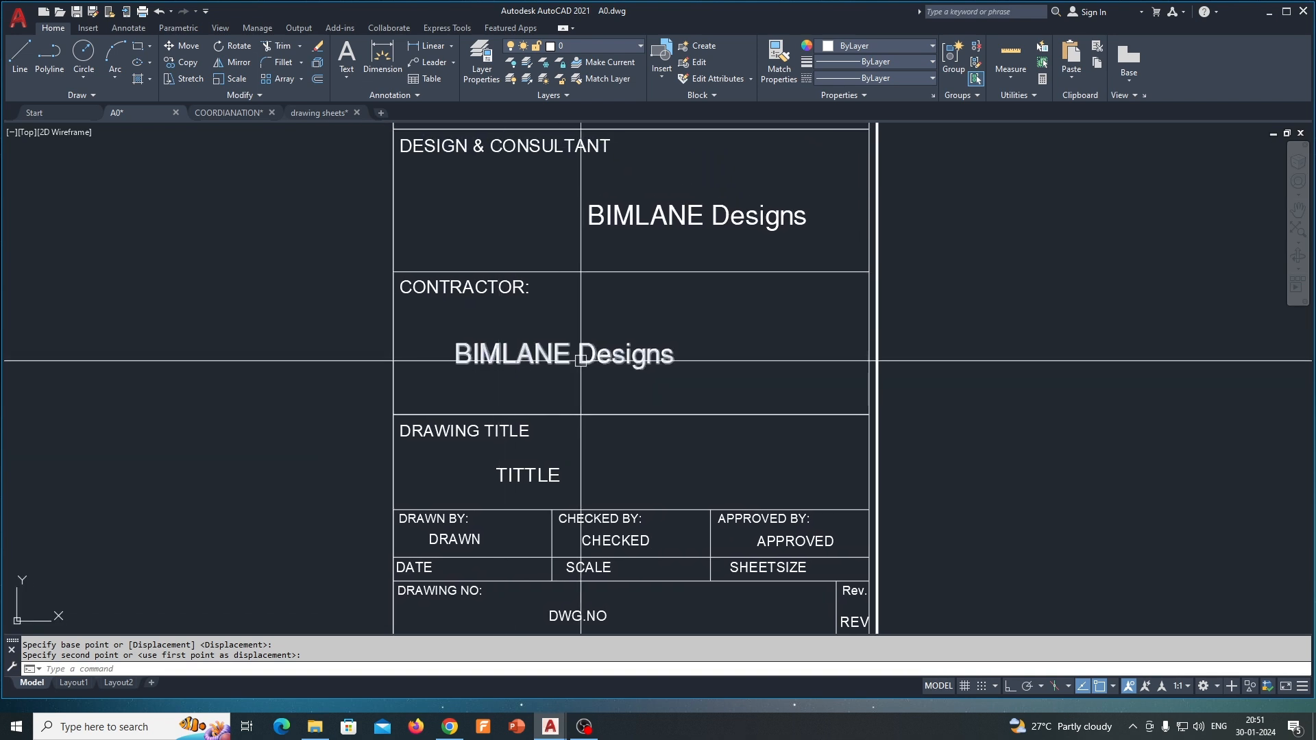
pyautogui.press('Escape')
pyautogui.press('Escape')
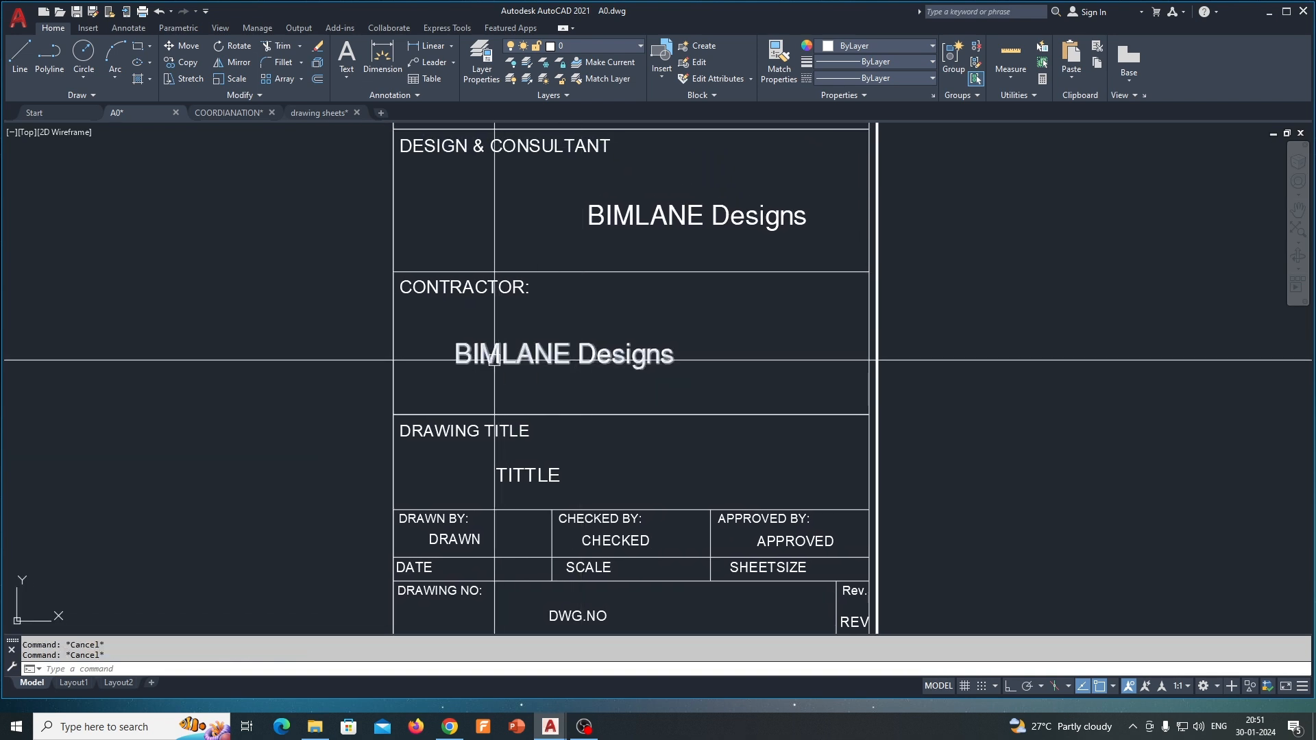
pyautogui.scroll(-4, 502, 363)
pyautogui.moveTo(556, 331); pyautogui.dragTo(538, 371, button='middle')
pyautogui.scroll(4, 534, 354)
pyautogui.write('m')
pyautogui.press('space')
pyautogui.click(526, 342)
pyautogui.press('space')
pyautogui.click(570, 381)
pyautogui.click(503, 375)
# - Define an attribute with CONTRACTOR as tag and default, and place it in the CONTRACTOR cell
pyautogui.press('Escape')
pyautogui.press('Escape')
pyautogui.write('ATT')
pyautogui.press('Return')
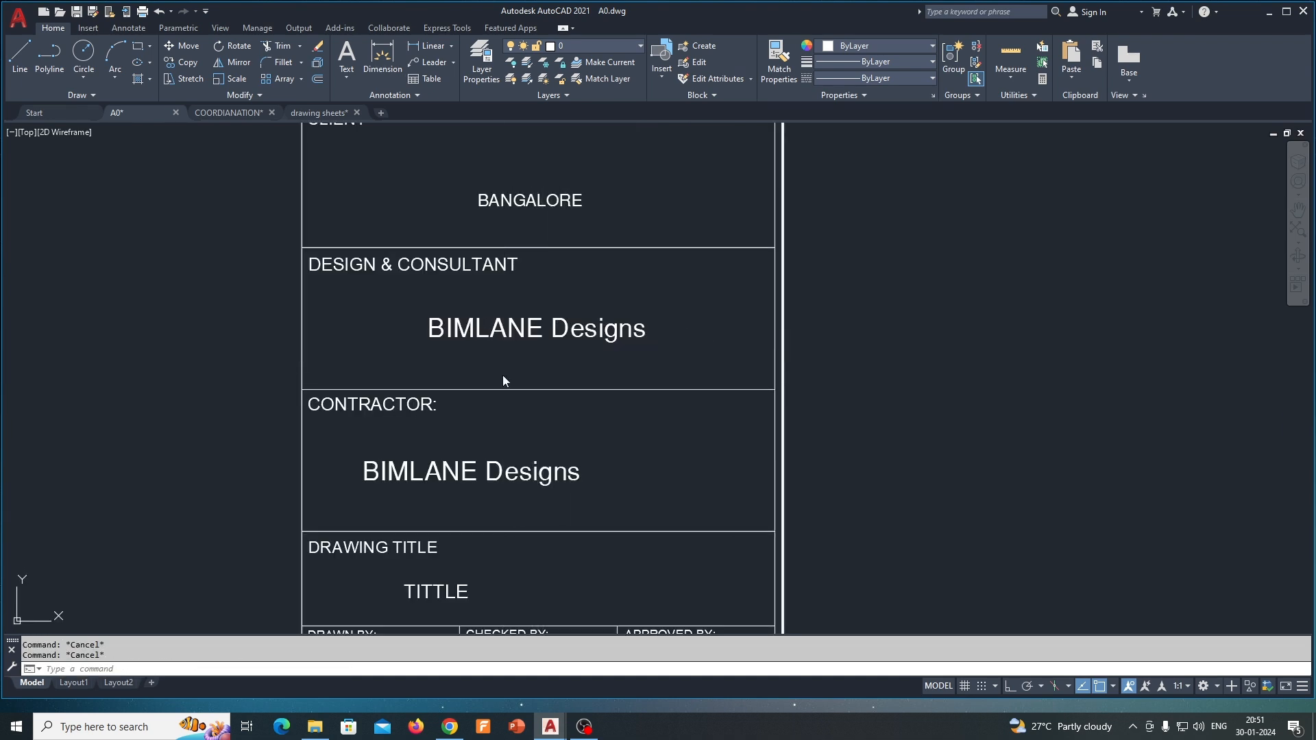
pyautogui.write('CONTRACTO')
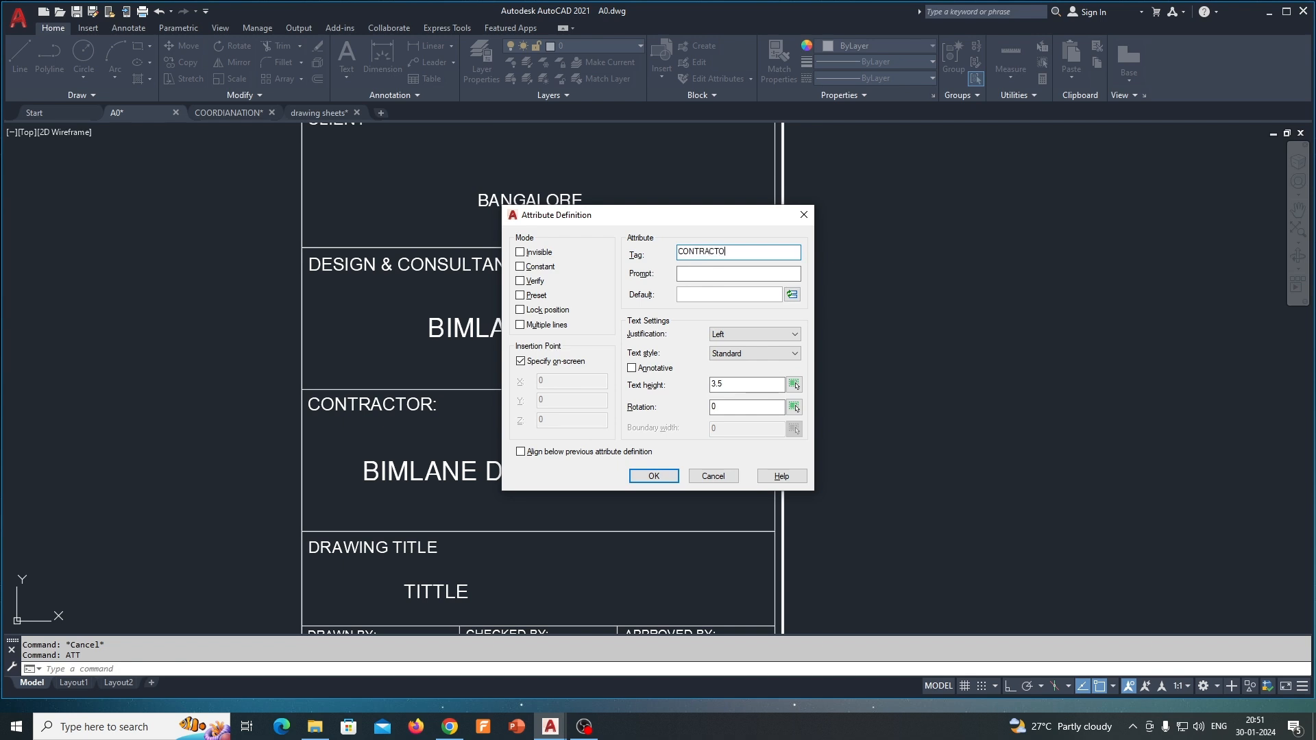
pyautogui.moveTo(771, 252); pyautogui.dragTo(654, 251)
pyautogui.click(655, 480)
pyautogui.press('Escape')
pyautogui.write('e')
pyautogui.press('space')
pyautogui.click(501, 483)
pyautogui.press('space')
pyautogui.hotkey('ctrl', 'z')
pyautogui.press('Escape')
pyautogui.press('Escape')
# - Erase the BIMLANE Designs text under CONTRACTOR and move the CONTRACTOR attribute up within its cell
pyautogui.write('e')
pyautogui.click(488, 469)
pyautogui.press('space')
pyautogui.write('m')
pyautogui.moveTo(531, 473); pyautogui.dragTo(450, 508)
pyautogui.press('space')
pyautogui.click(568, 495)
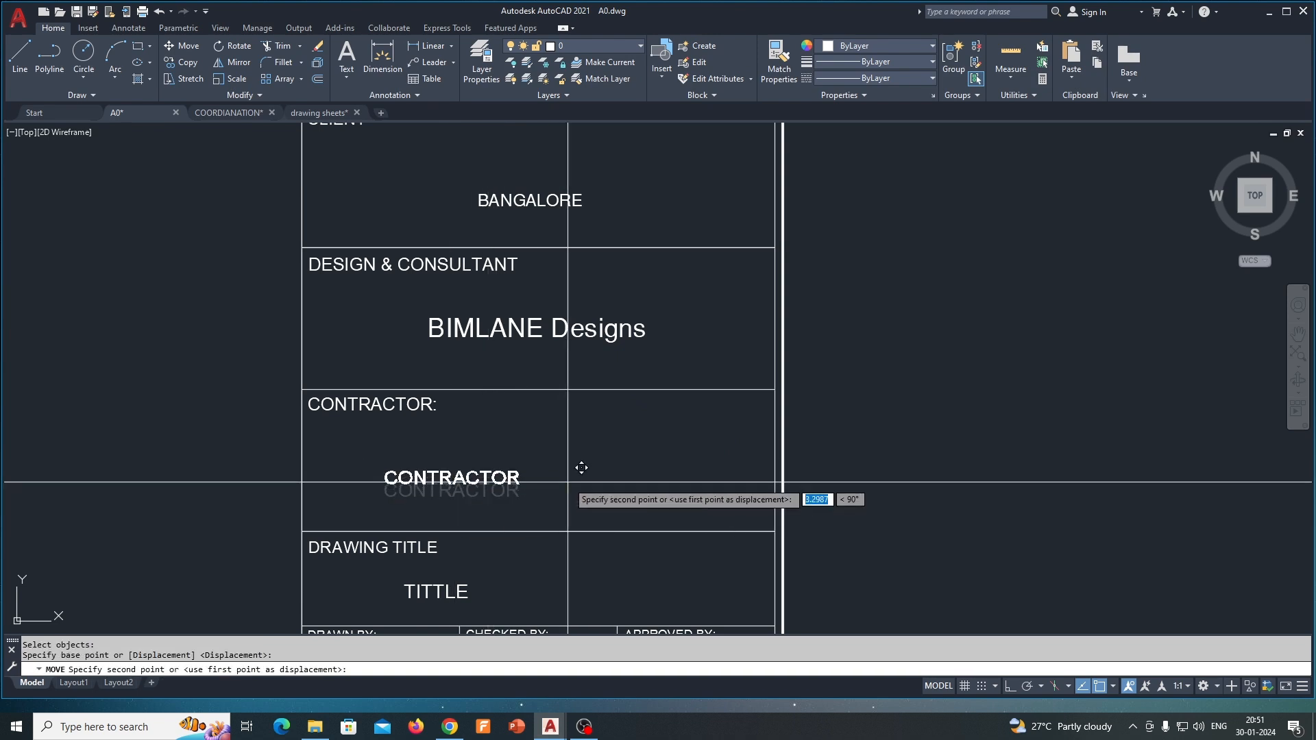
pyautogui.click(584, 461)
# - Open the CONTRACTOR attribute definition to check its tag and default, leaving it unedited
pyautogui.doubleClick(480, 466)
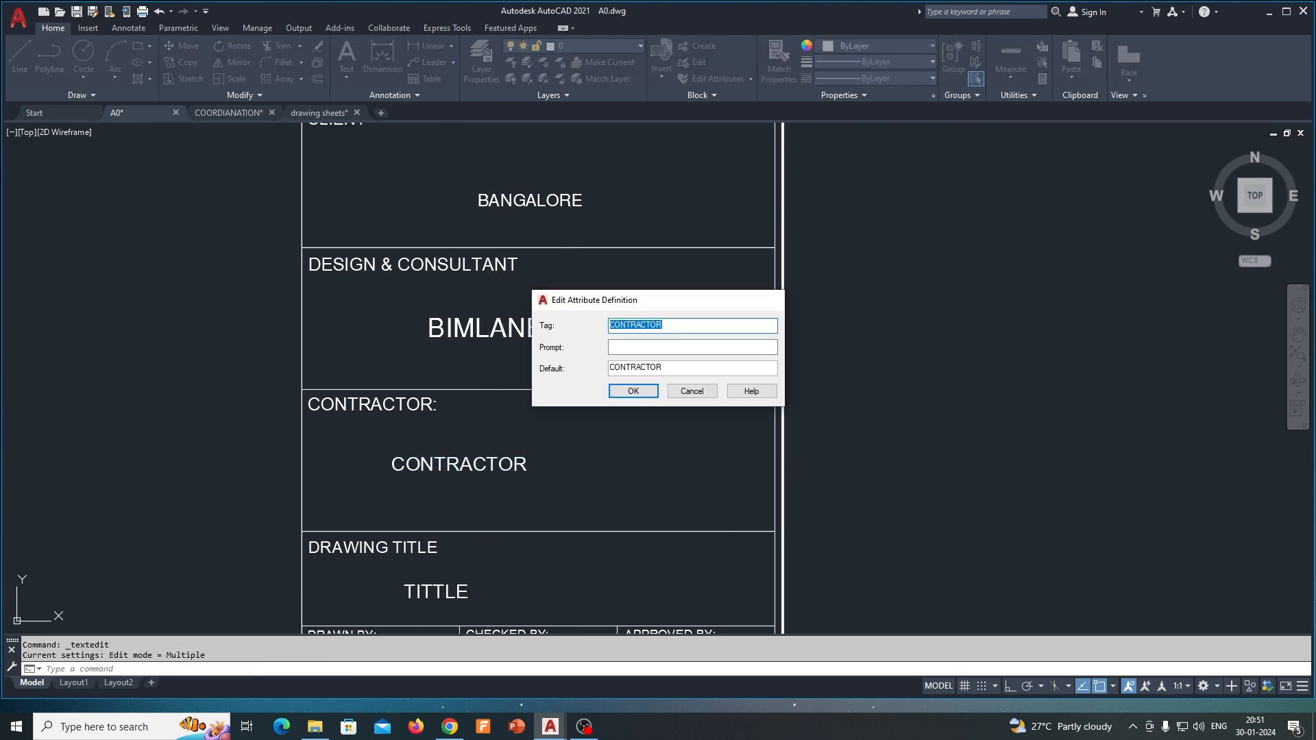
pyautogui.press('Escape')
pyautogui.press('Escape')
# - Erase the BIMLANE Designs text in the DESIGN & CONSULTANT cell
pyautogui.moveTo(494, 367)
pyautogui.mouseDown(button='middle')
pyautogui.moveTo(480, 421)
pyautogui.moveTo(521, 398)
pyautogui.mouseUp(button='middle')
pyautogui.write('e')
pyautogui.press('Return')
pyautogui.press('Escape')
pyautogui.click(492, 369)
pyautogui.write('e')
pyautogui.press('Return')
pyautogui.press('Escape')
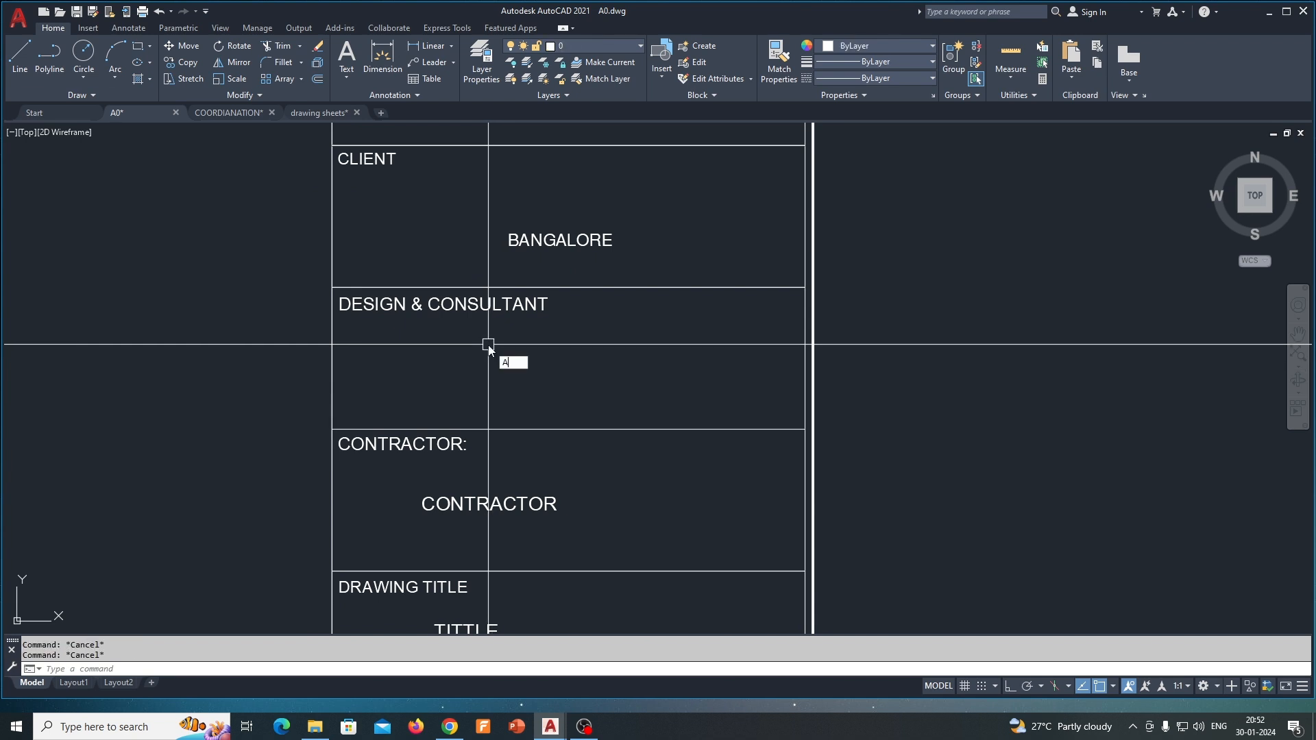
# - Define an attribute with CONSULTANT as tag and default, and place it in the DESIGN & CONSULTANT cell
pyautogui.write('ATT')
pyautogui.press('Return')
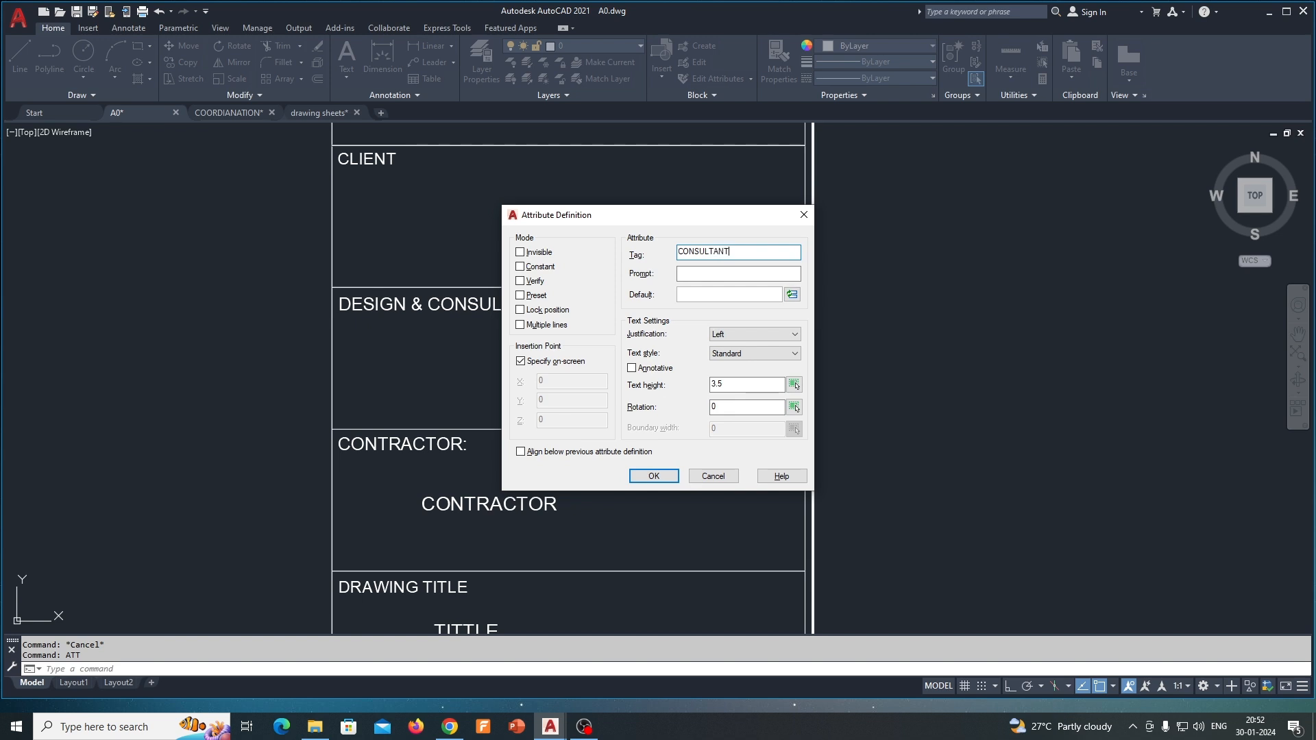
pyautogui.click(700, 292)
pyautogui.moveTo(738, 387); pyautogui.dragTo(706, 388)
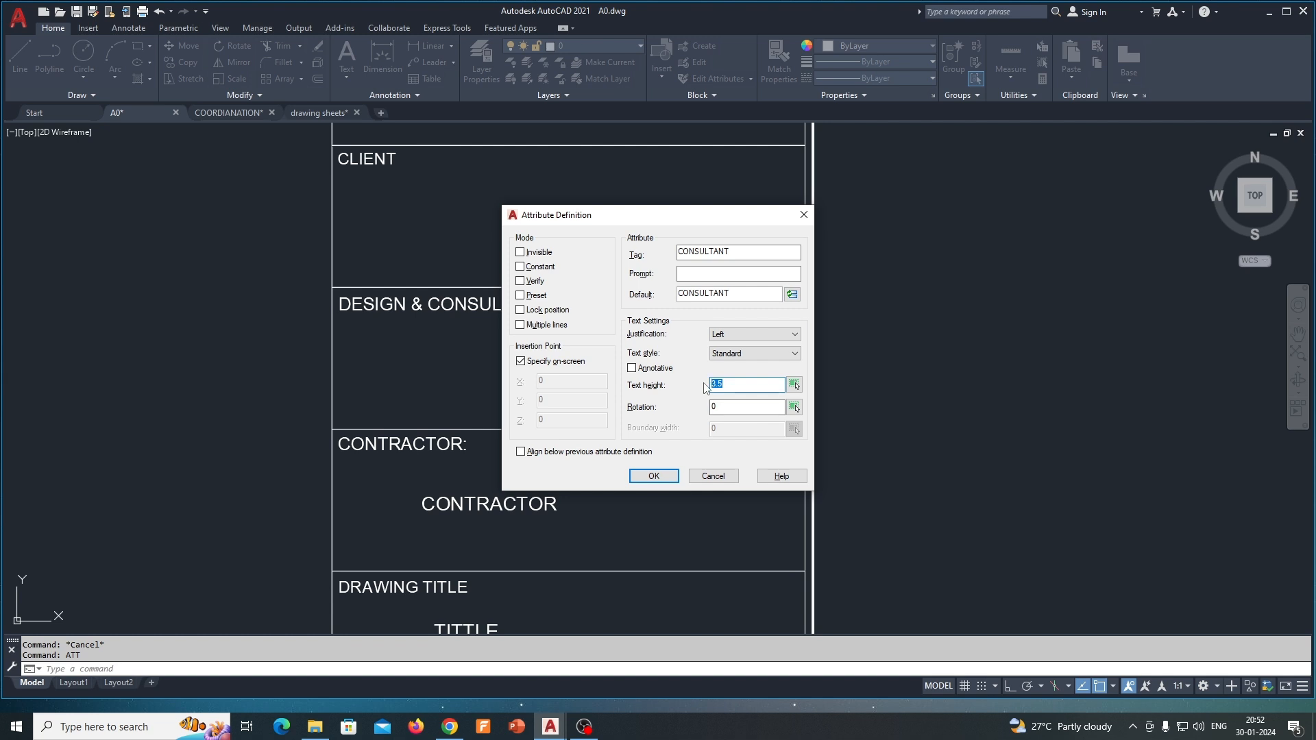
pyautogui.click(655, 476)
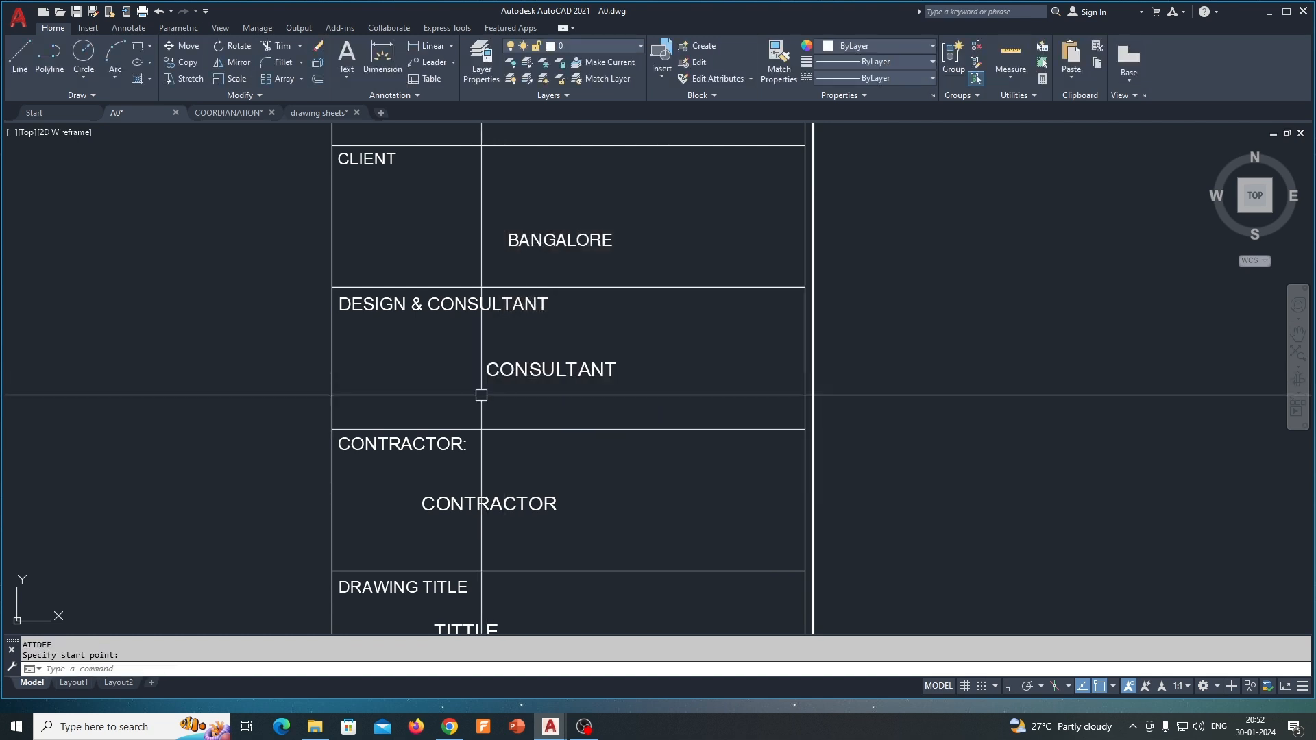
pyautogui.press('Escape')
# - Select the BANGALORE text together with all the attributes in the title block
pyautogui.scroll(-8, 481, 394)
pyautogui.scroll(6, 500, 344)
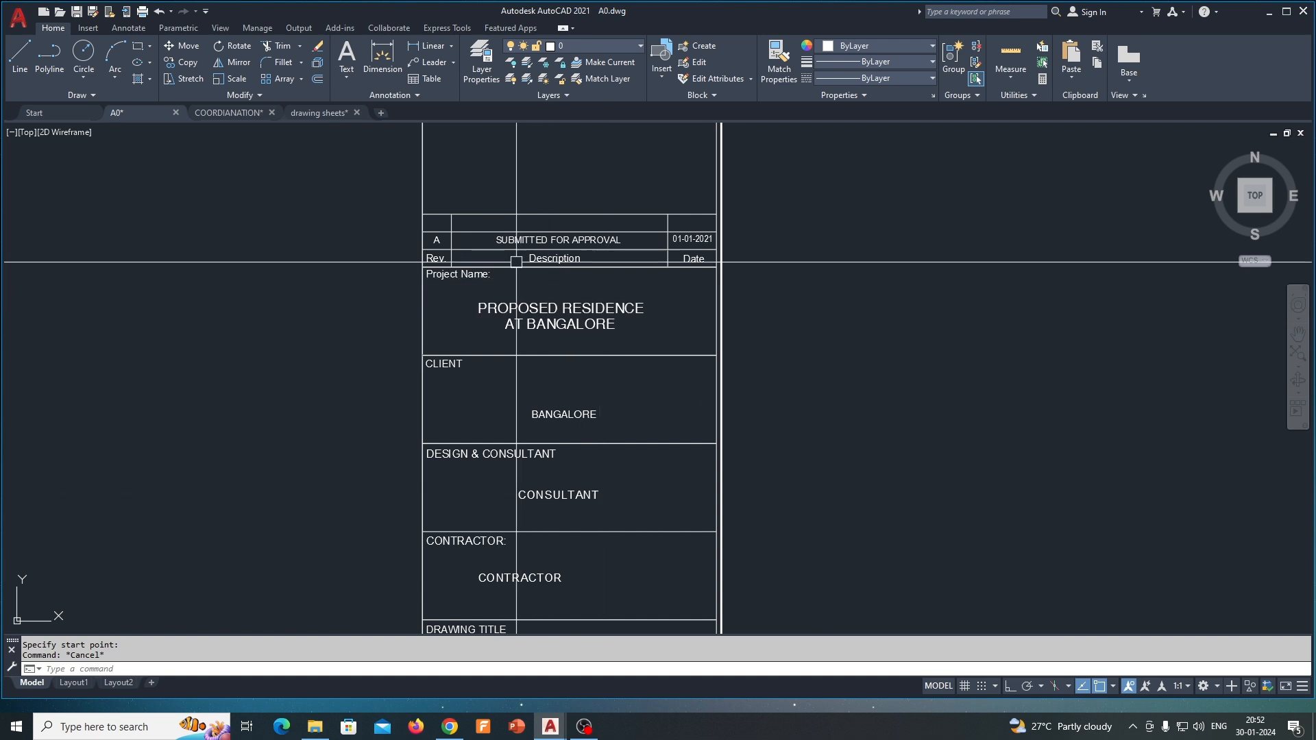
pyautogui.scroll(2, 552, 277)
pyautogui.scroll(-4, 476, 329)
pyautogui.scroll(2, 569, 338)
pyautogui.click(535, 351)
pyautogui.click(575, 273)
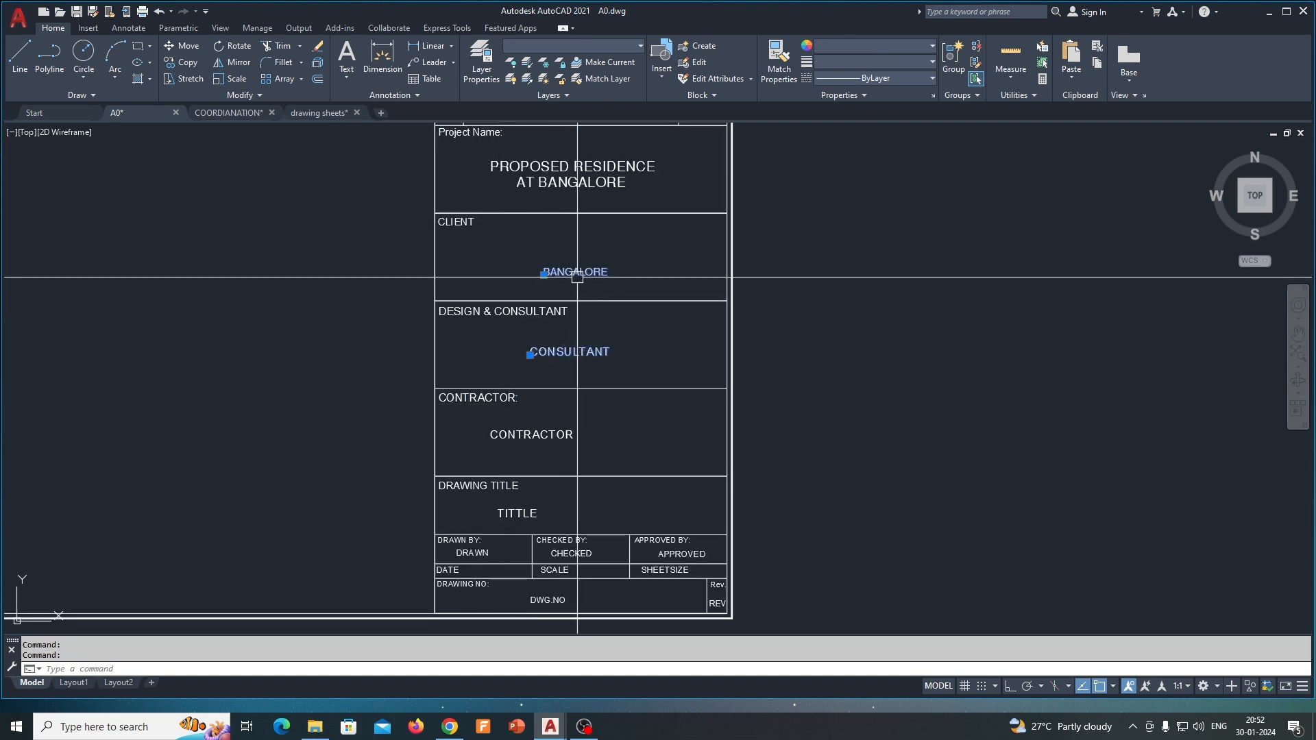
pyautogui.click(532, 434)
pyautogui.click(521, 514)
pyautogui.moveTo(532, 518); pyautogui.dragTo(576, 430, button='middle')
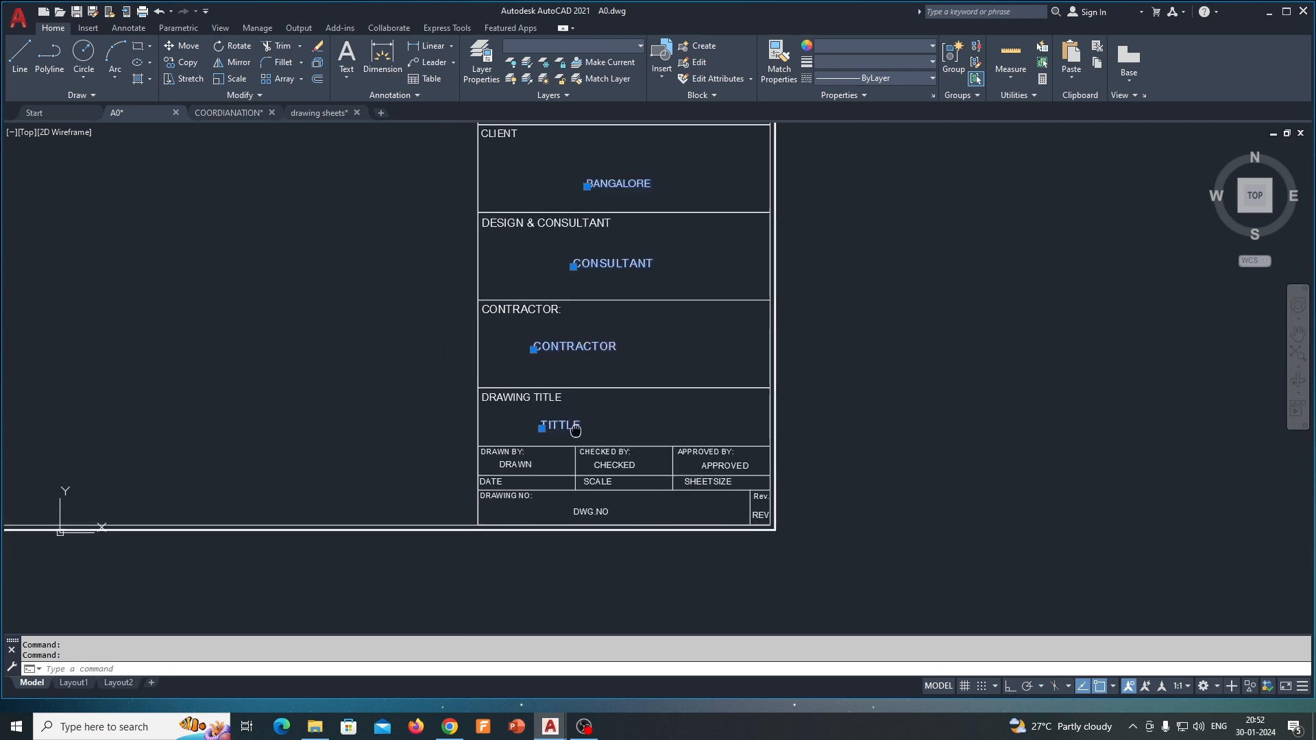
pyautogui.click(516, 465)
pyautogui.click(612, 465)
pyautogui.click(724, 465)
pyautogui.scroll(2, 761, 517)
pyautogui.click(760, 513)
pyautogui.click(498, 501)
pyautogui.click(343, 456)
pyautogui.click(479, 457)
pyautogui.click(699, 453)
pyautogui.scroll(-2, 582, 508)
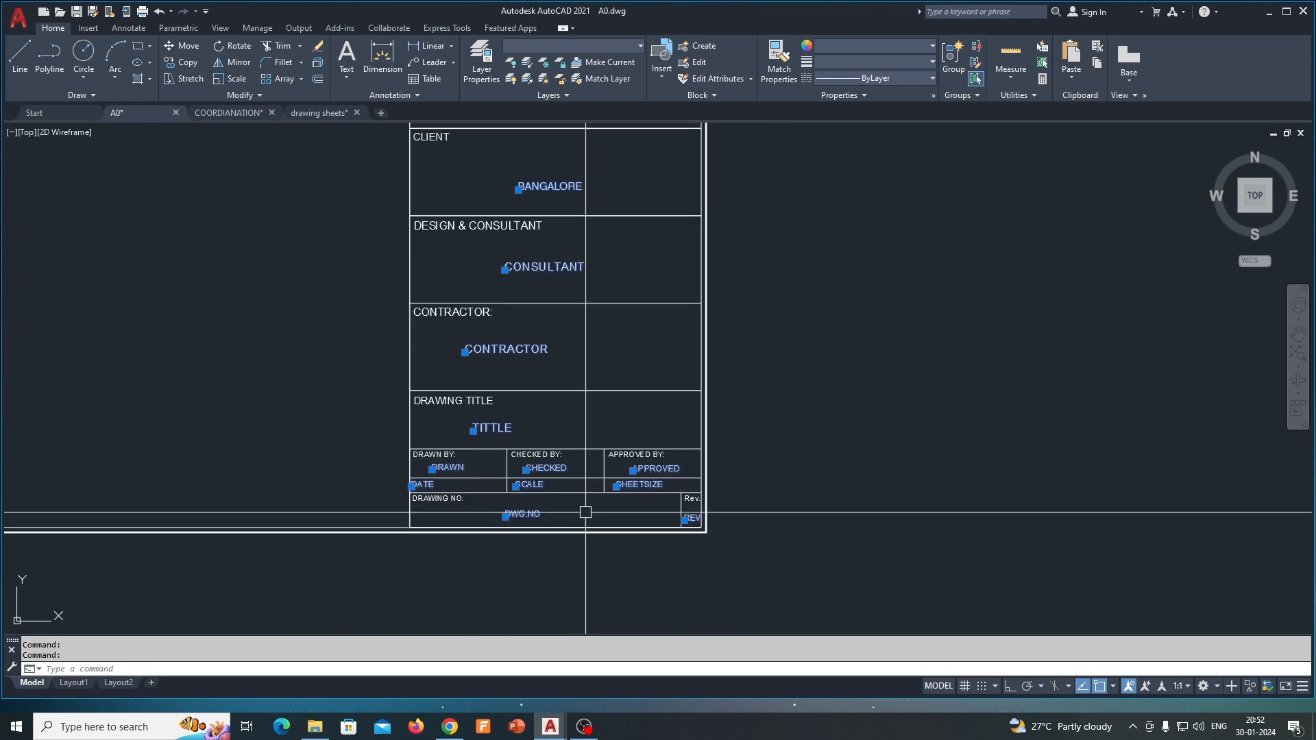
# - Start a block definition named SHEET DETAIL with its base point at the sheet border's lower-right corner
pyautogui.write('b')
pyautogui.press('Return')
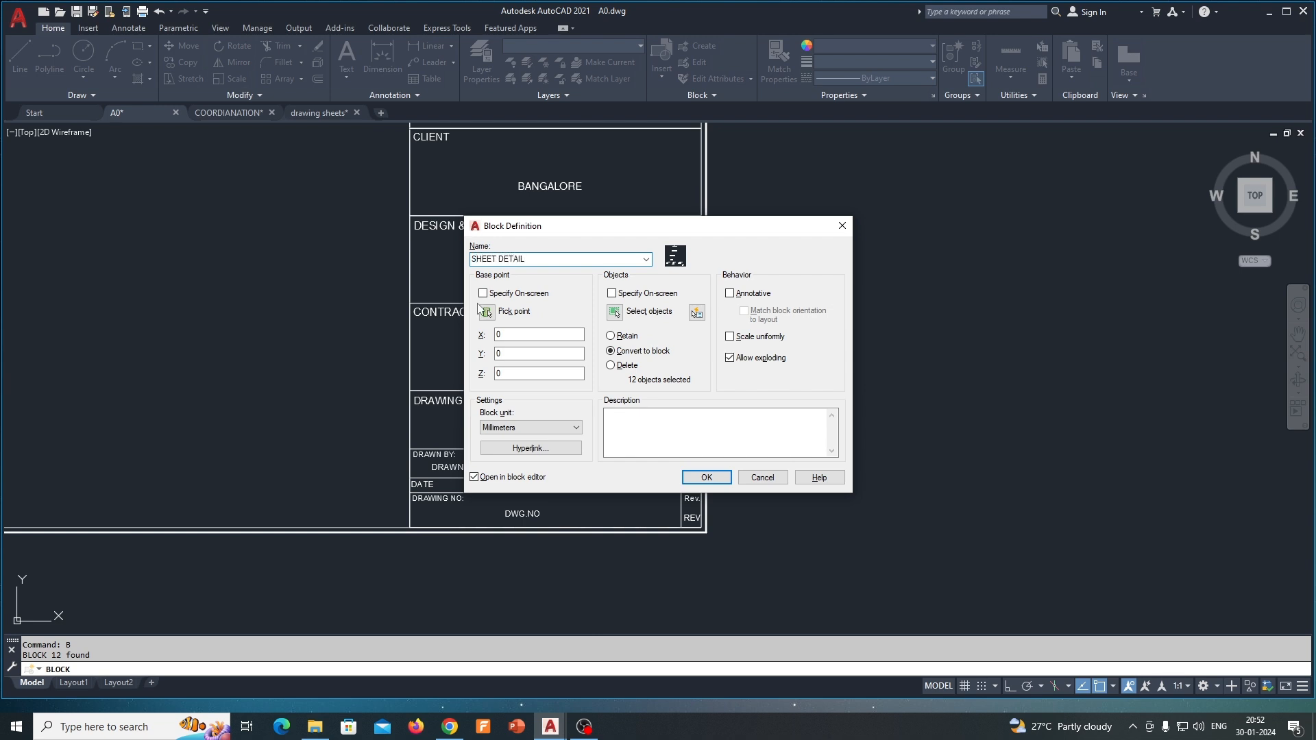
pyautogui.click(487, 312)
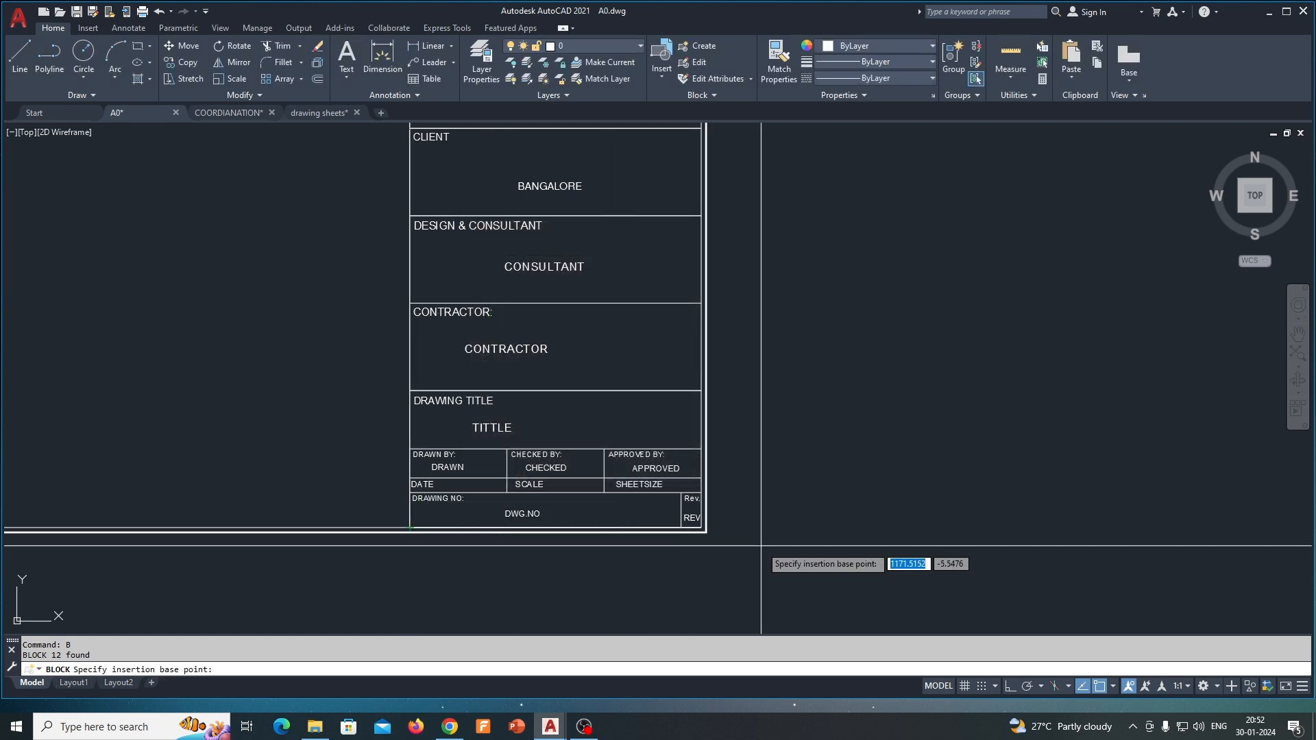
pyautogui.click(706, 531)
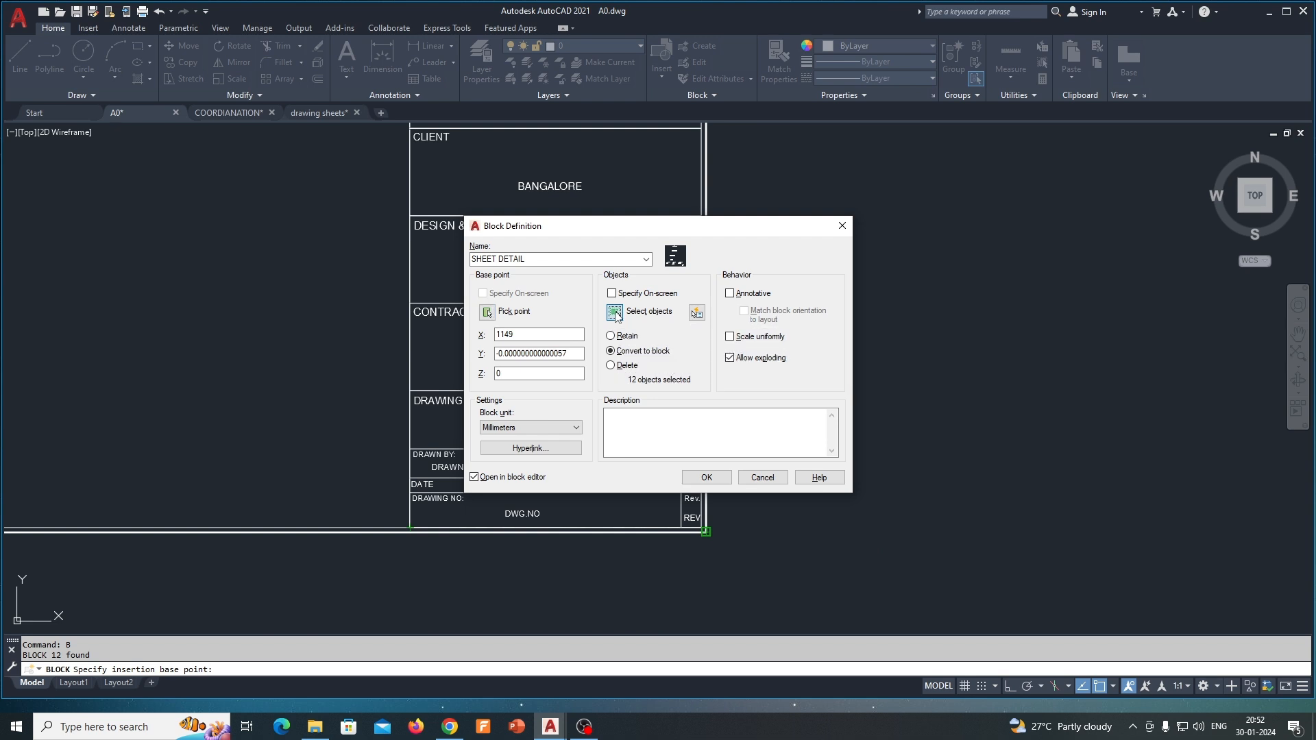
# - Reselect the block's objects as all title block attributes from REV up to CONSULTANT, excluding the BANGALORE text
pyautogui.click(614, 312)
pyautogui.scroll(3, 699, 517)
pyautogui.click(698, 515)
pyautogui.click(310, 507)
pyautogui.click(549, 441)
pyautogui.moveTo(444, 472); pyautogui.dragTo(814, 438, button='middle')
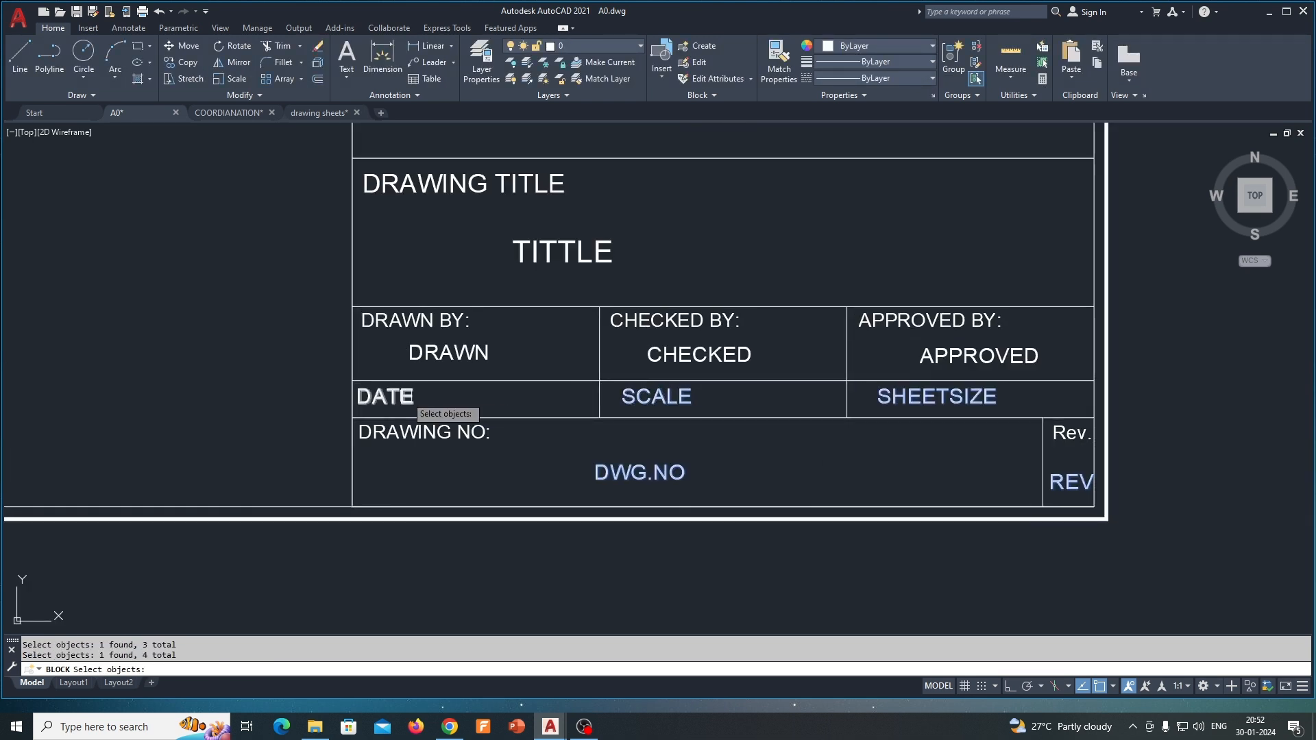
pyautogui.click(447, 358)
pyautogui.click(685, 355)
pyautogui.click(980, 358)
pyautogui.click(590, 265)
pyautogui.click(583, 252)
pyautogui.moveTo(640, 242); pyautogui.dragTo(524, 412, button='middle')
pyautogui.click(490, 228)
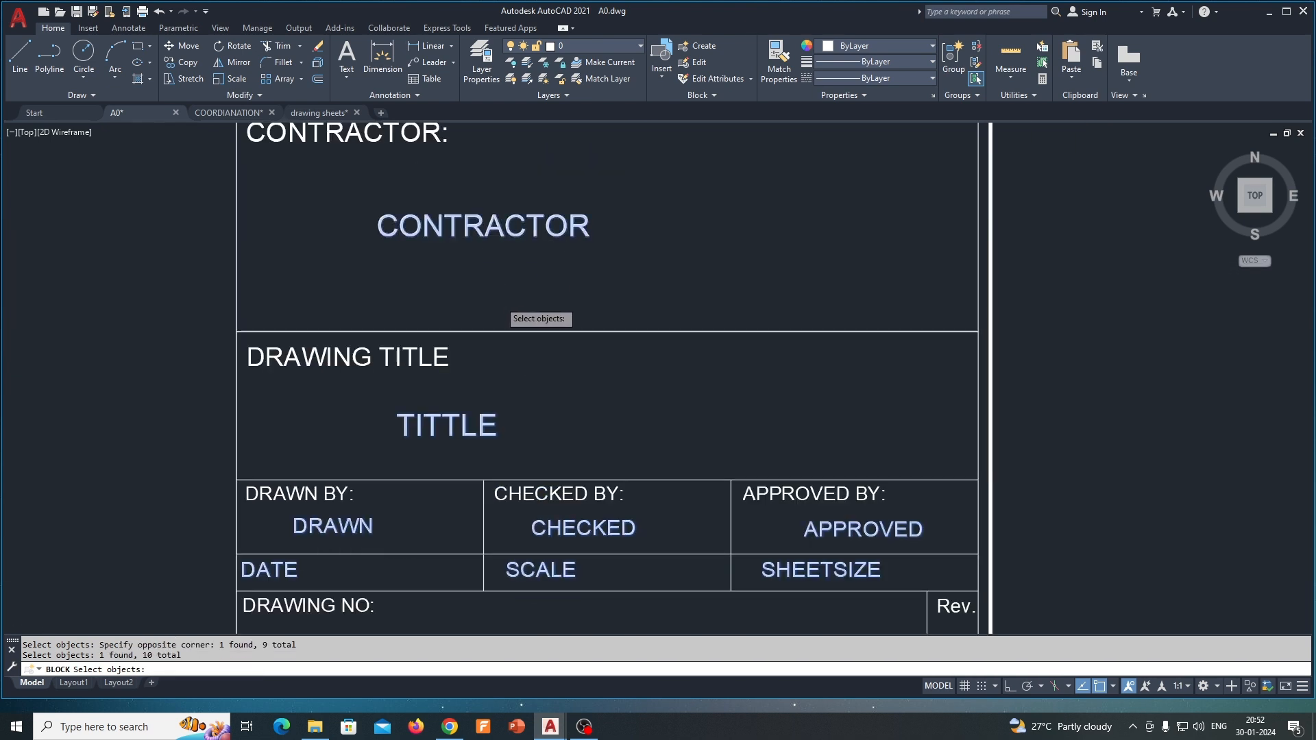
pyautogui.scroll(-4, 500, 429)
pyautogui.click(521, 268)
pyautogui.moveTo(553, 188); pyautogui.dragTo(537, 294, button='middle')
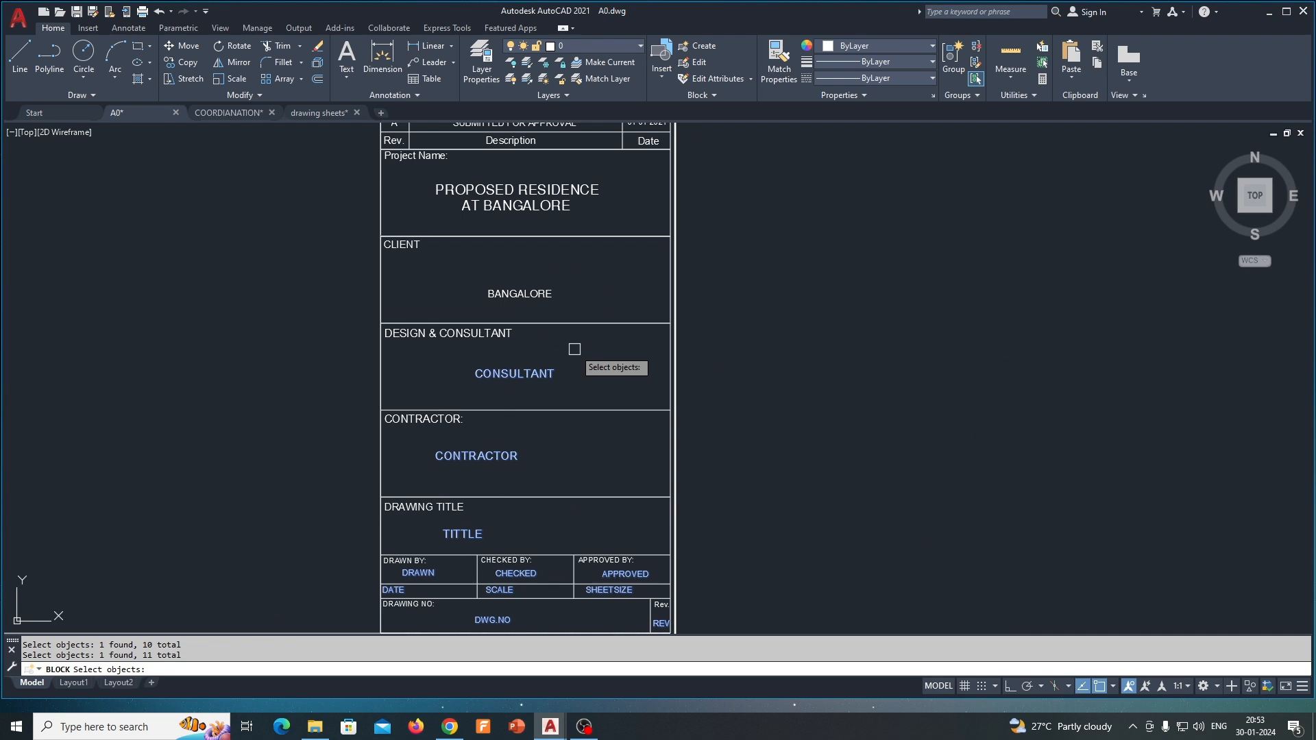
pyautogui.scroll(-3, 574, 350)
pyautogui.press('Return')
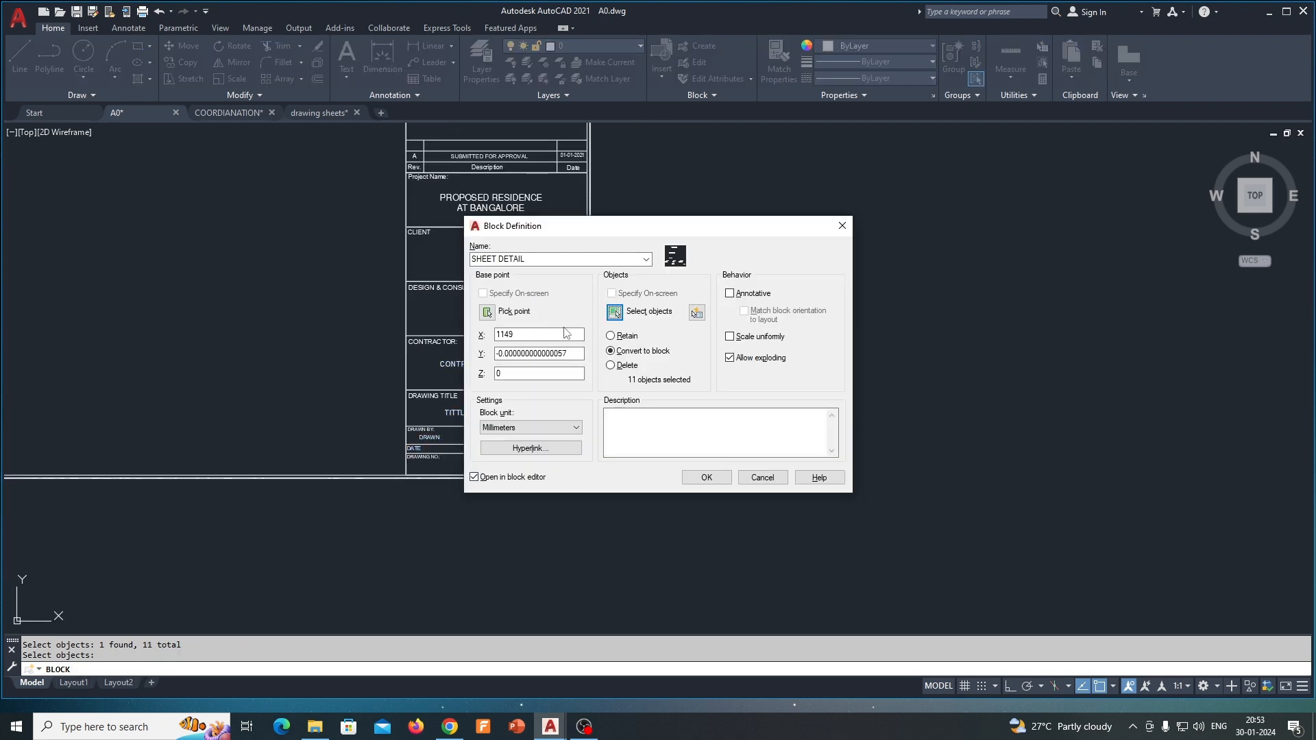
# - Create the SHEET DETAIL block from the selected attributes and close the Block Editor
pyautogui.click(706, 478)
pyautogui.click(529, 514)
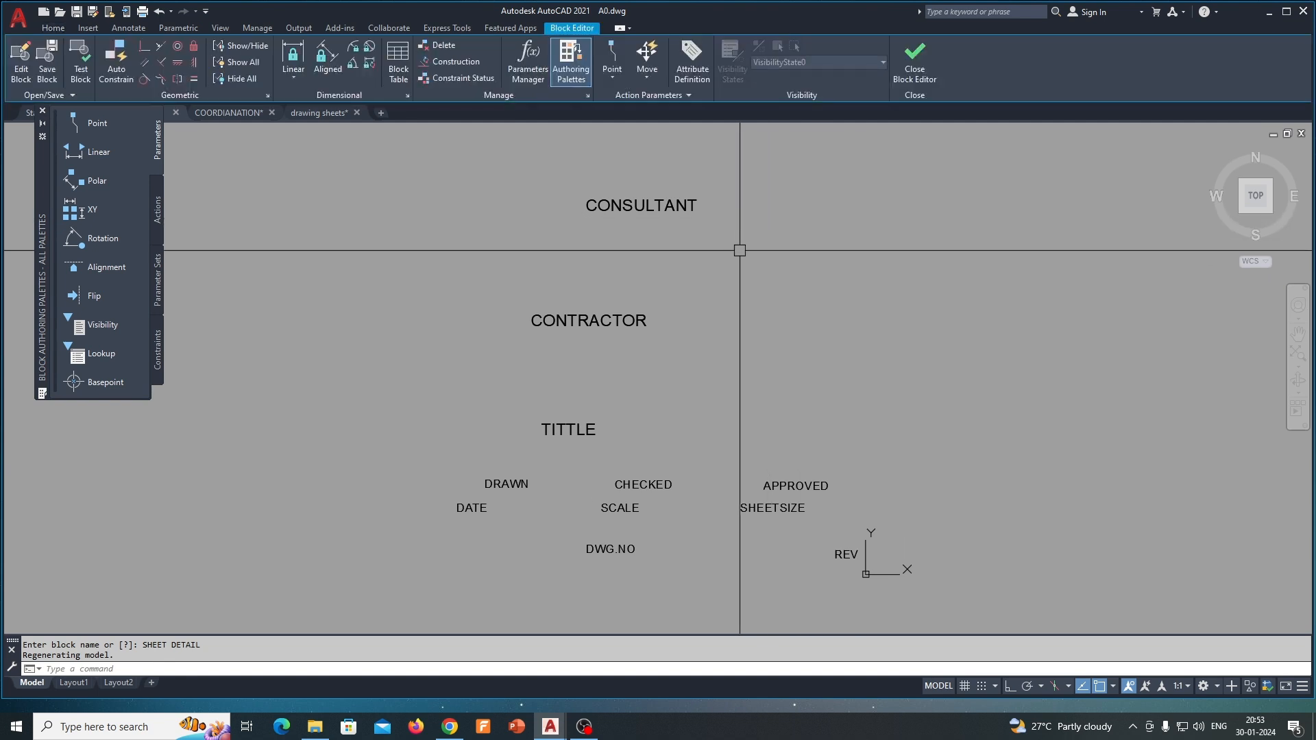
pyautogui.click(915, 60)
# - Check the SHEET DETAIL block's attribute values in the Enhanced Attribute Editor without changing them
pyautogui.scroll(6, 497, 441)
pyautogui.click(468, 441)
pyautogui.scroll(-4, 609, 425)
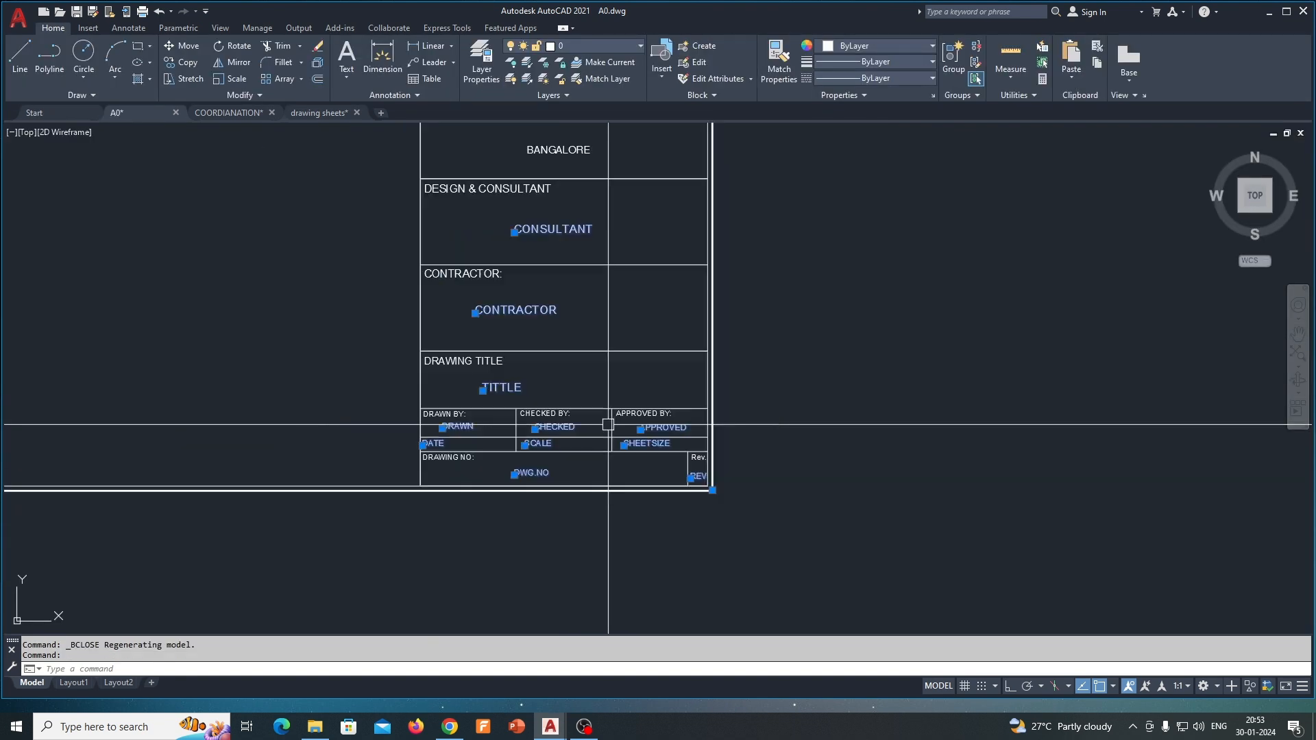
pyautogui.scroll(4, 579, 429)
pyautogui.doubleClick(553, 421)
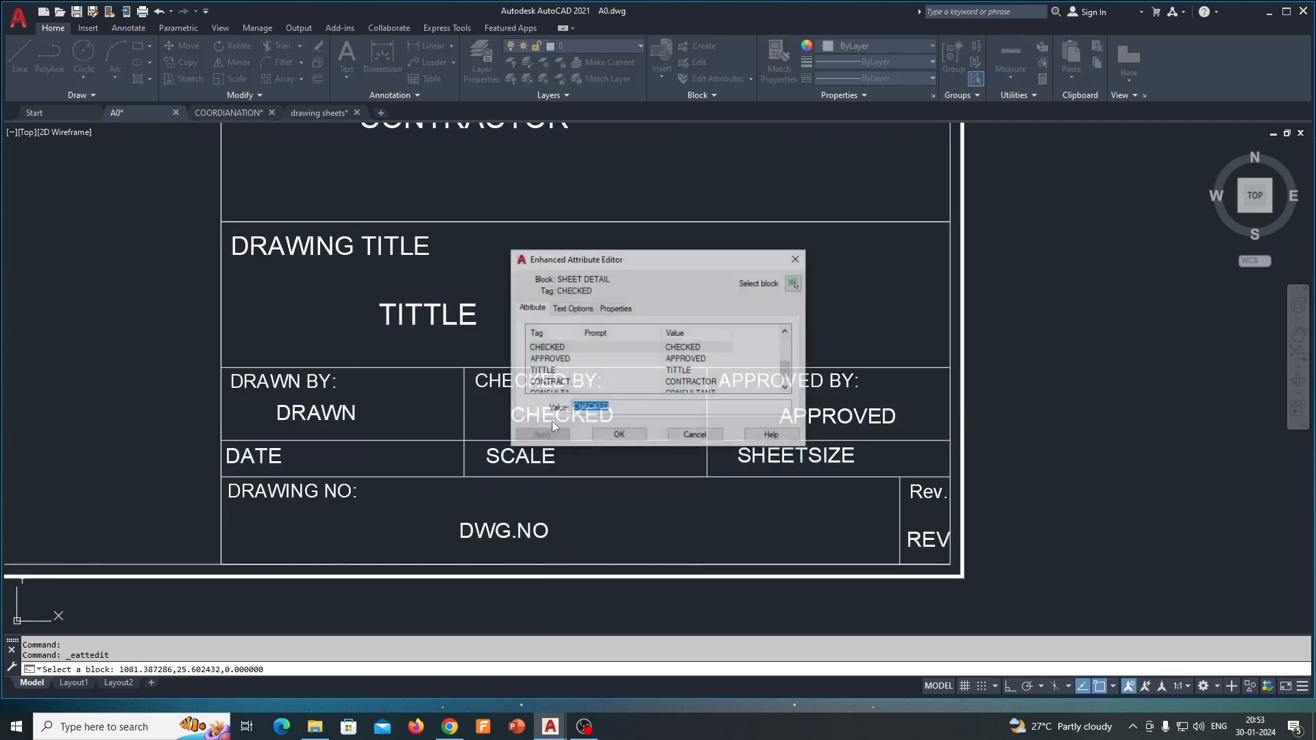
pyautogui.press('Escape')
pyautogui.press('Escape')
# - Fit the whole A0 sheet in view and save the drawing
pyautogui.scroll(-3, 552, 421)
pyautogui.scroll(2, 552, 421)
pyautogui.scroll(-3, 553, 421)
pyautogui.moveTo(502, 404); pyautogui.dragTo(502, 403, button='middle')
pyautogui.middleClick(502, 403)
pyautogui.middleClick(502, 403)
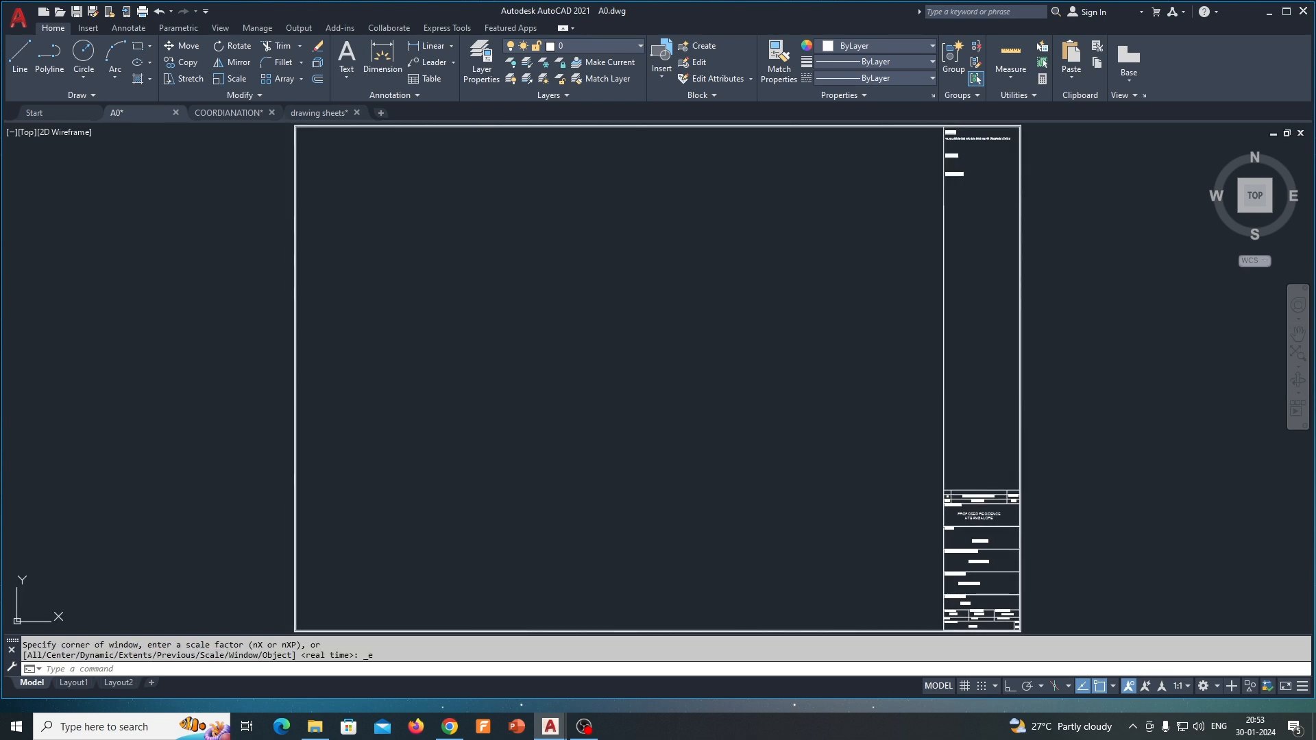
pyautogui.hotkey('ctrl', 's')
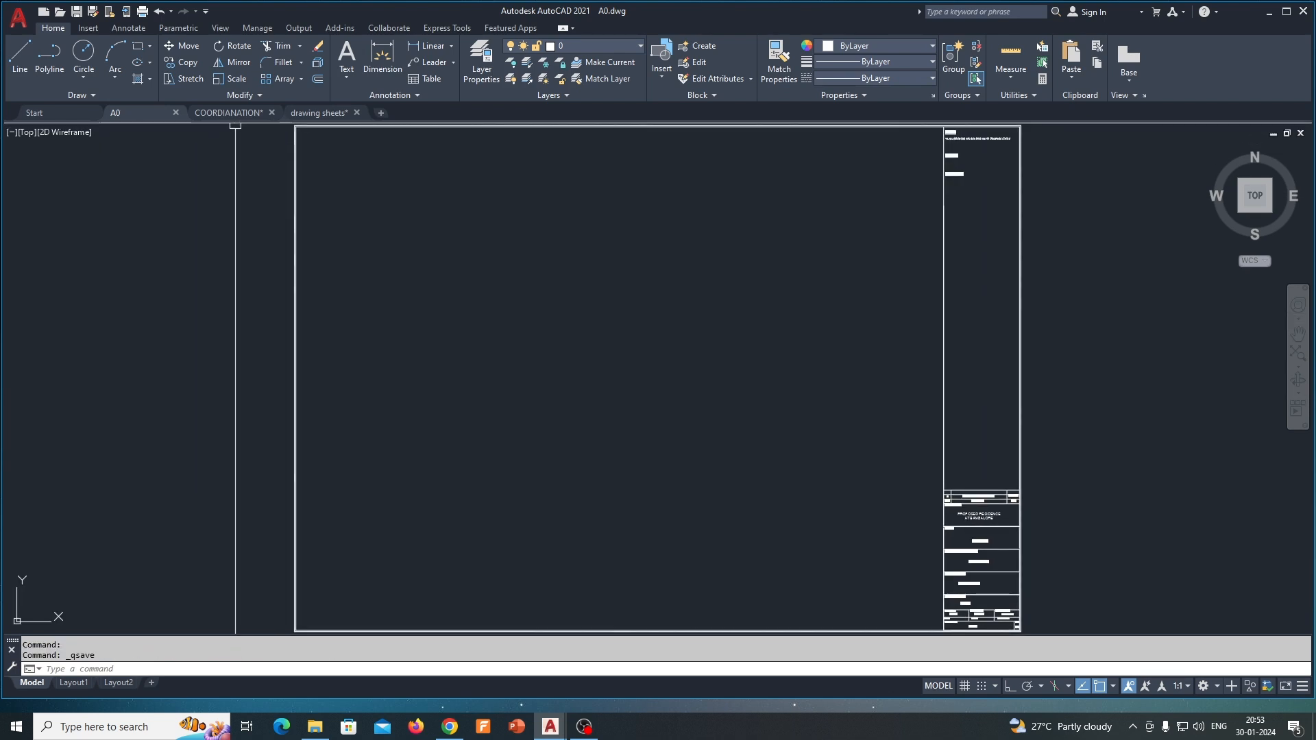
# - Look at the drawing sheets file and return to the COORDIANATION drawing
pyautogui.click(229, 112)
pyautogui.click(318, 113)
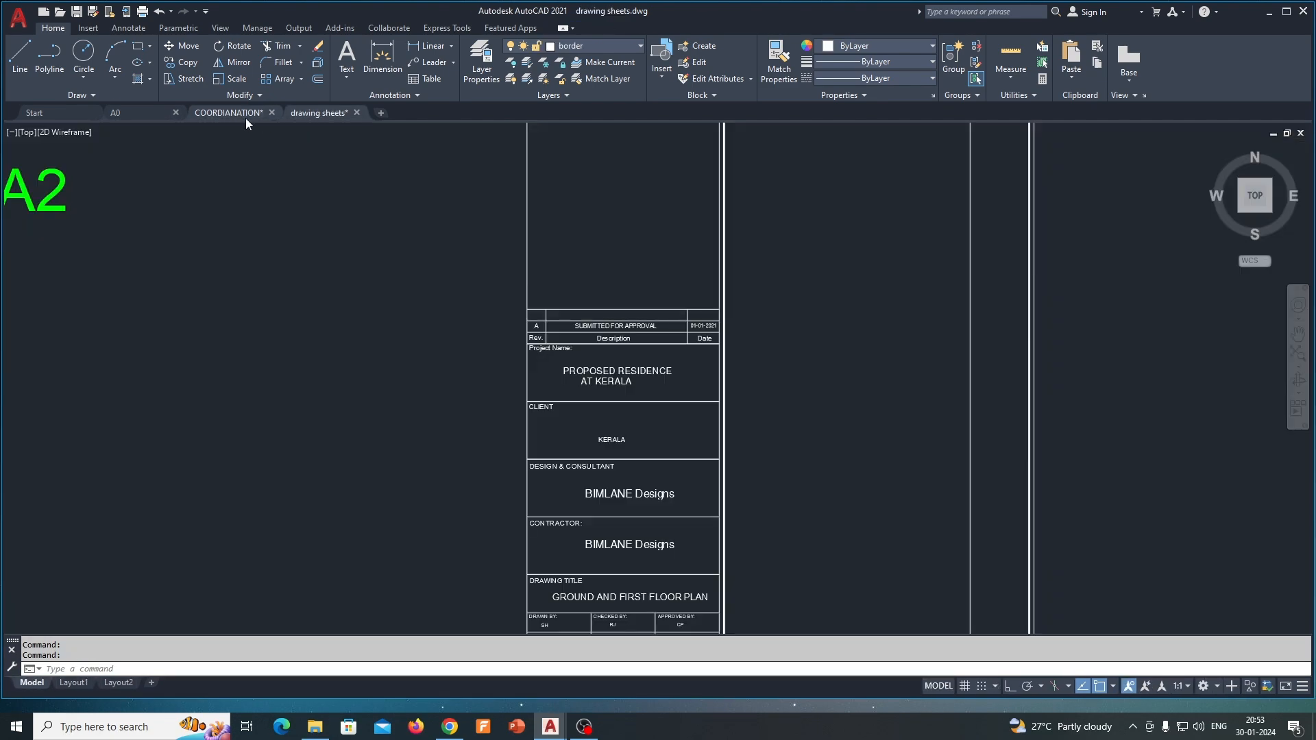
pyautogui.click(239, 112)
pyautogui.middleClick(442, 322)
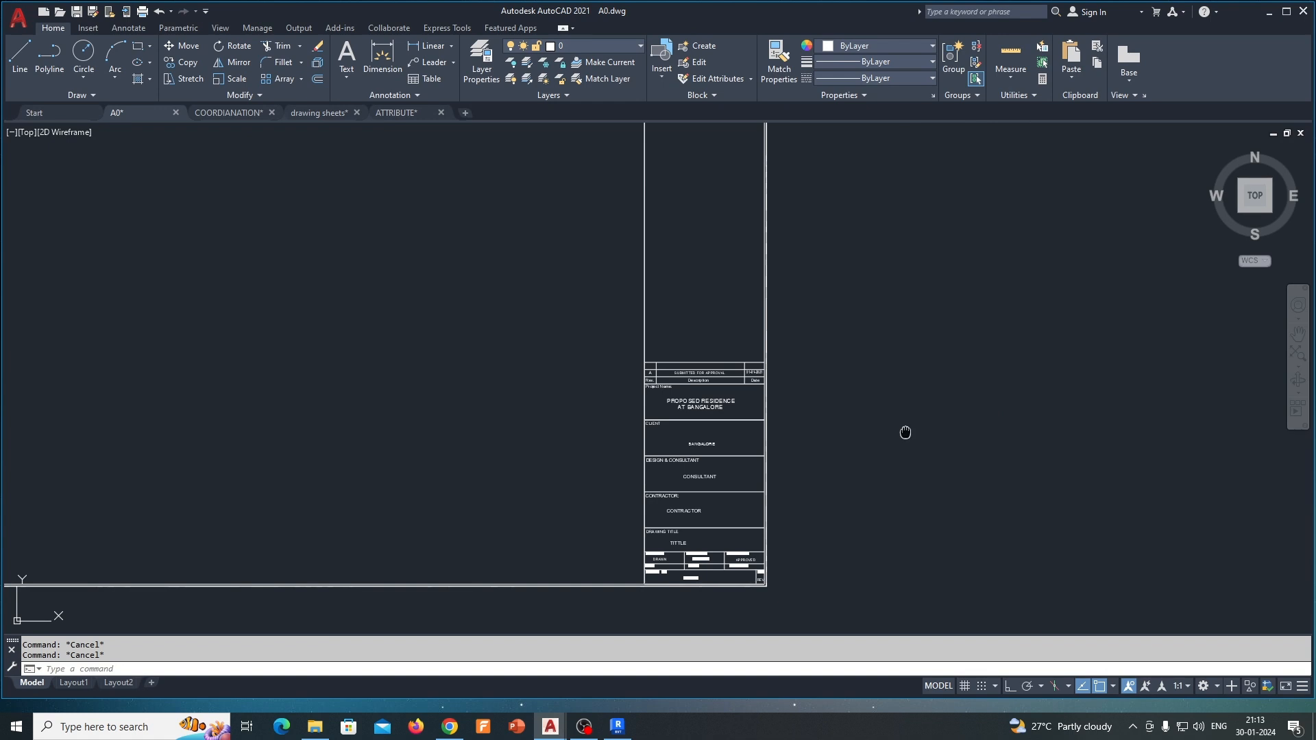
# - Inspect the title block's CONSULTANT attribute value on the A0 sheet and close the editor unchanged
pyautogui.scroll(-1, 905, 432)
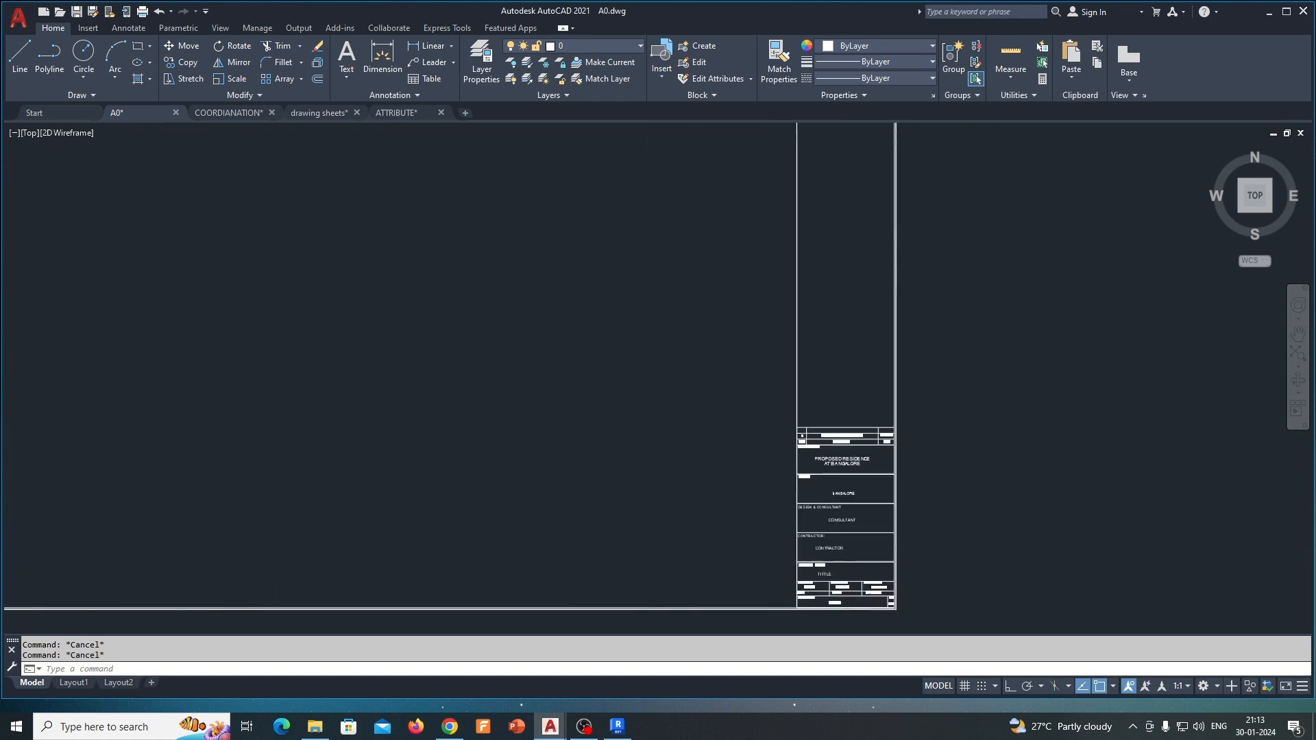
pyautogui.middleClick(891, 434)
pyautogui.scroll(6, 976, 539)
pyautogui.moveTo(979, 541); pyautogui.dragTo(687, 328, button='middle')
pyautogui.doubleClick(680, 339)
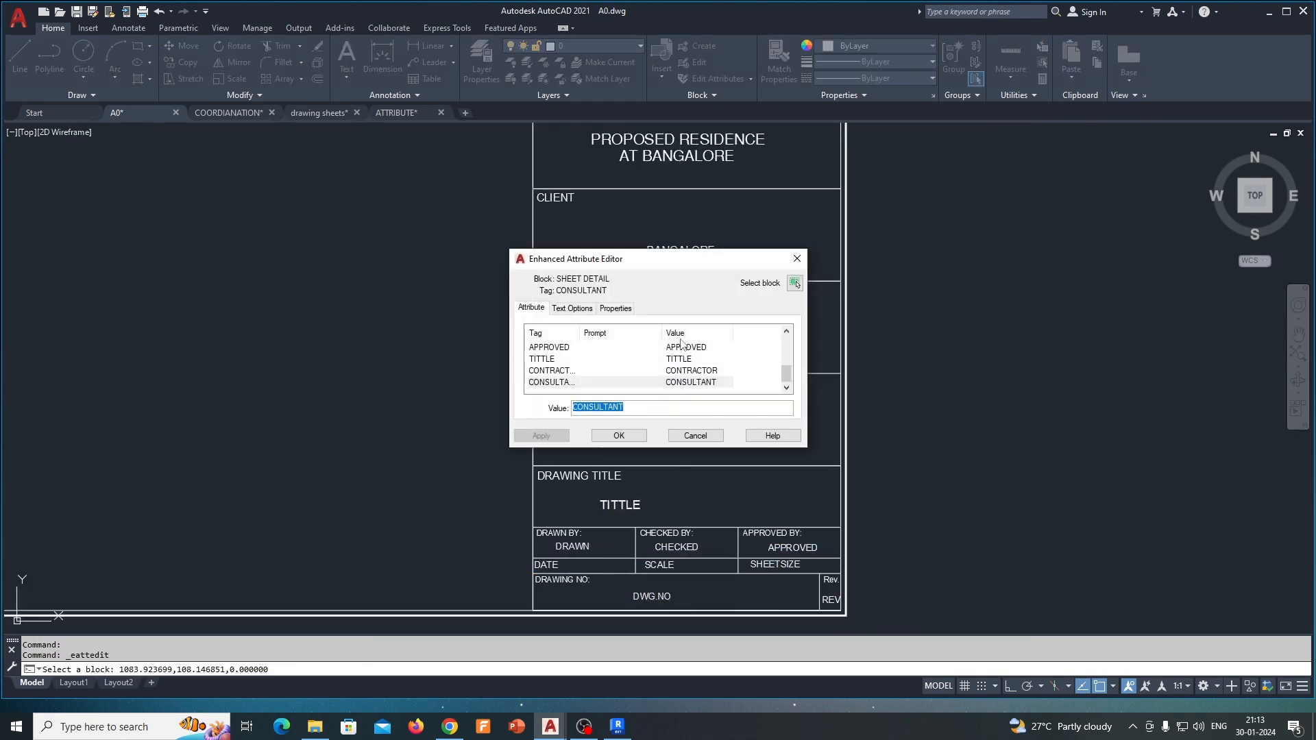
pyautogui.press('Escape')
# - Copy the SHEET DETAIL block from the A0 sheet to the clipboard with base point 0,0
pyautogui.moveTo(712, 412); pyautogui.dragTo(718, 400, button='middle')
pyautogui.write('c')
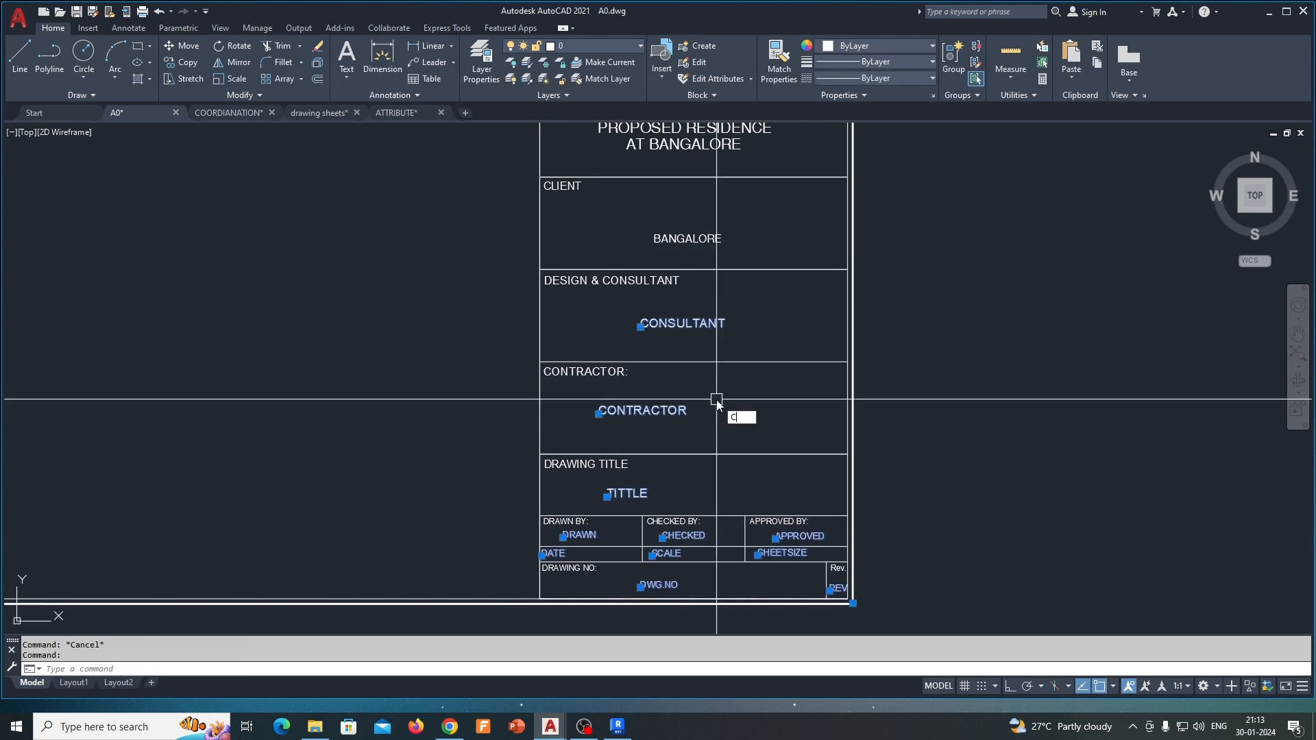
pyautogui.press('Return')
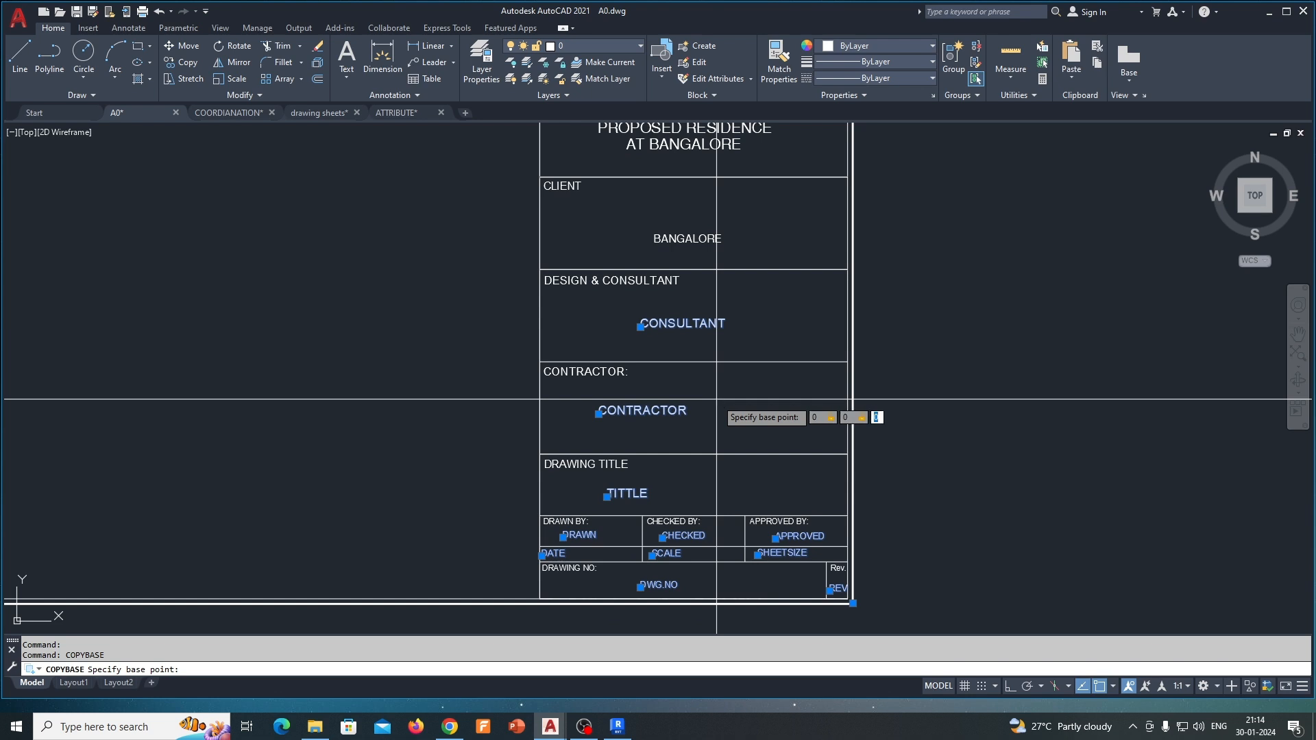
pyautogui.press('Return')
pyautogui.press('Escape')
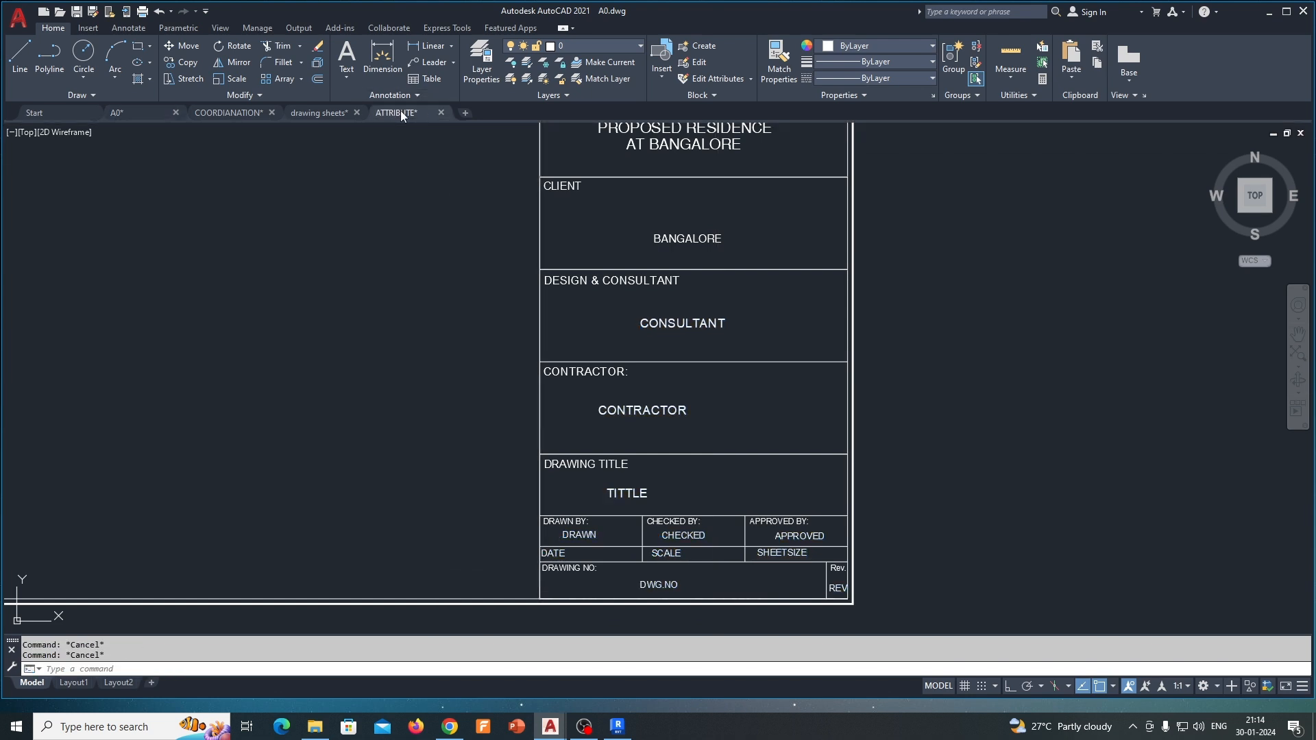
# - Close the existing ATTRIBUTE drawing without saving its changes
pyautogui.click(403, 113)
pyautogui.click(441, 112)
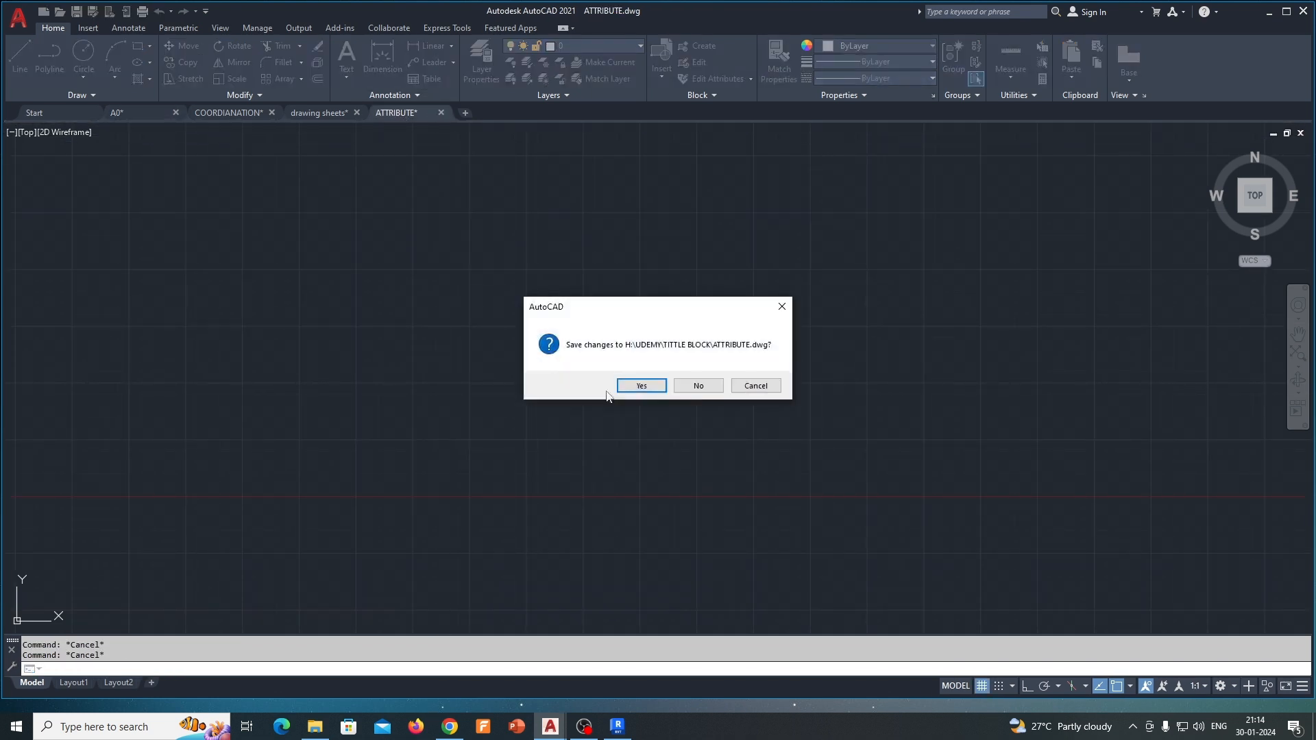
pyautogui.click(699, 386)
# - Create a new drawing and accept its units as Decimal with Millimeters as the insertion scale
pyautogui.click(381, 113)
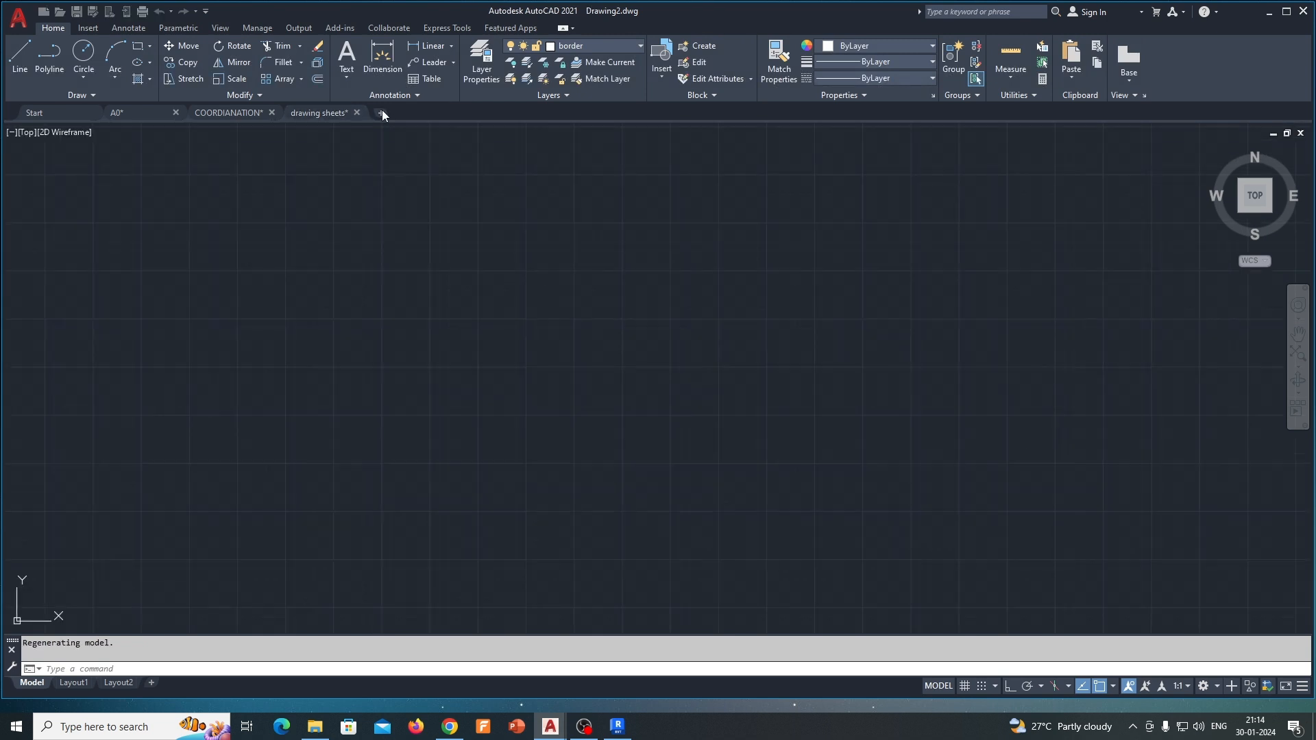
pyautogui.rightClick(477, 215)
pyautogui.press('Escape')
pyautogui.press('Escape')
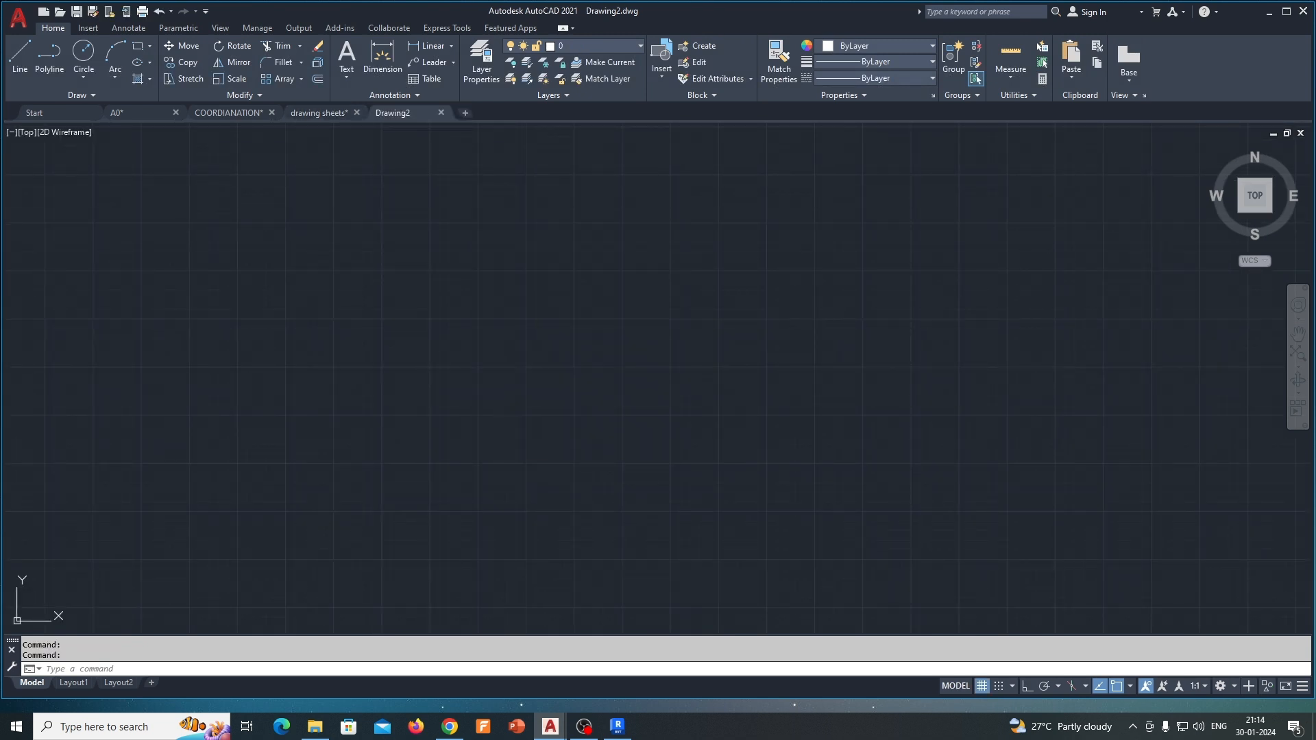
pyautogui.write('un')
pyautogui.press('Return')
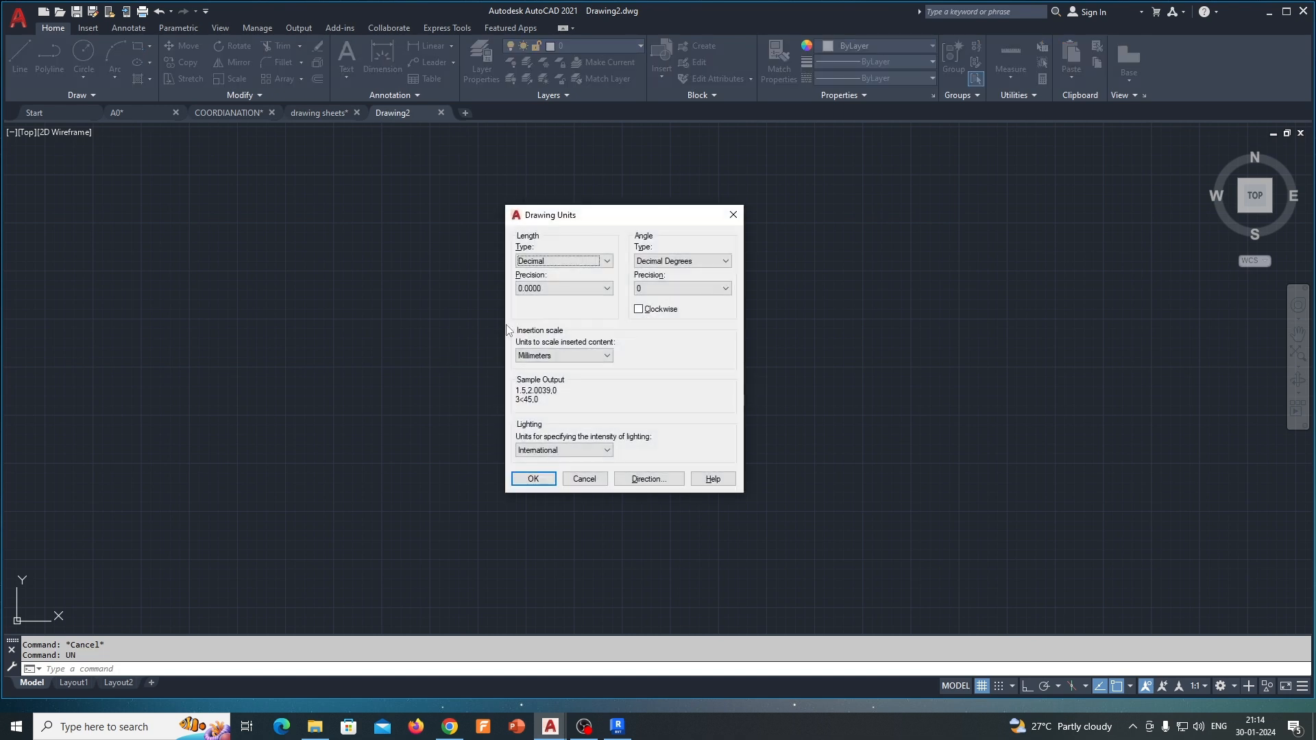
pyautogui.click(534, 479)
# - Paste the copied SHEET DETAIL block into the new drawing at its original coordinates and zoom to the drawing's extents
pyautogui.rightClick(423, 227)
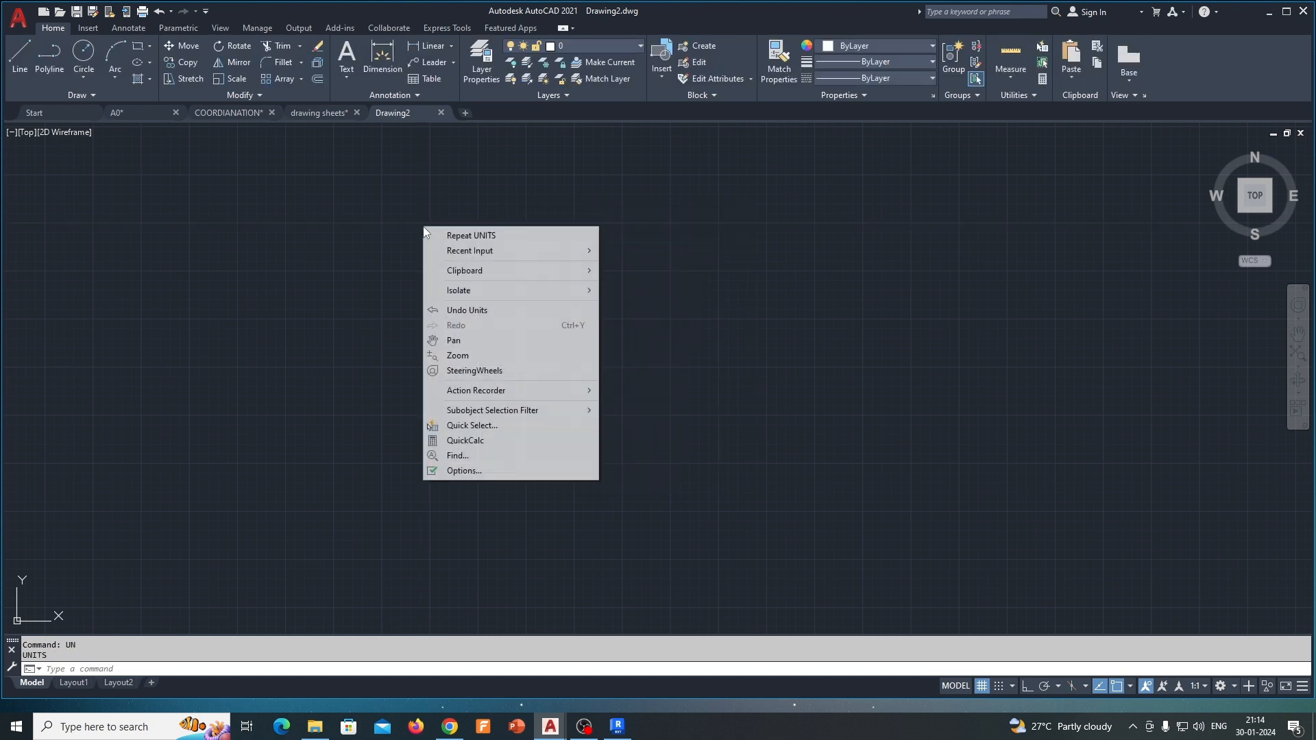
pyautogui.moveTo(458, 277)
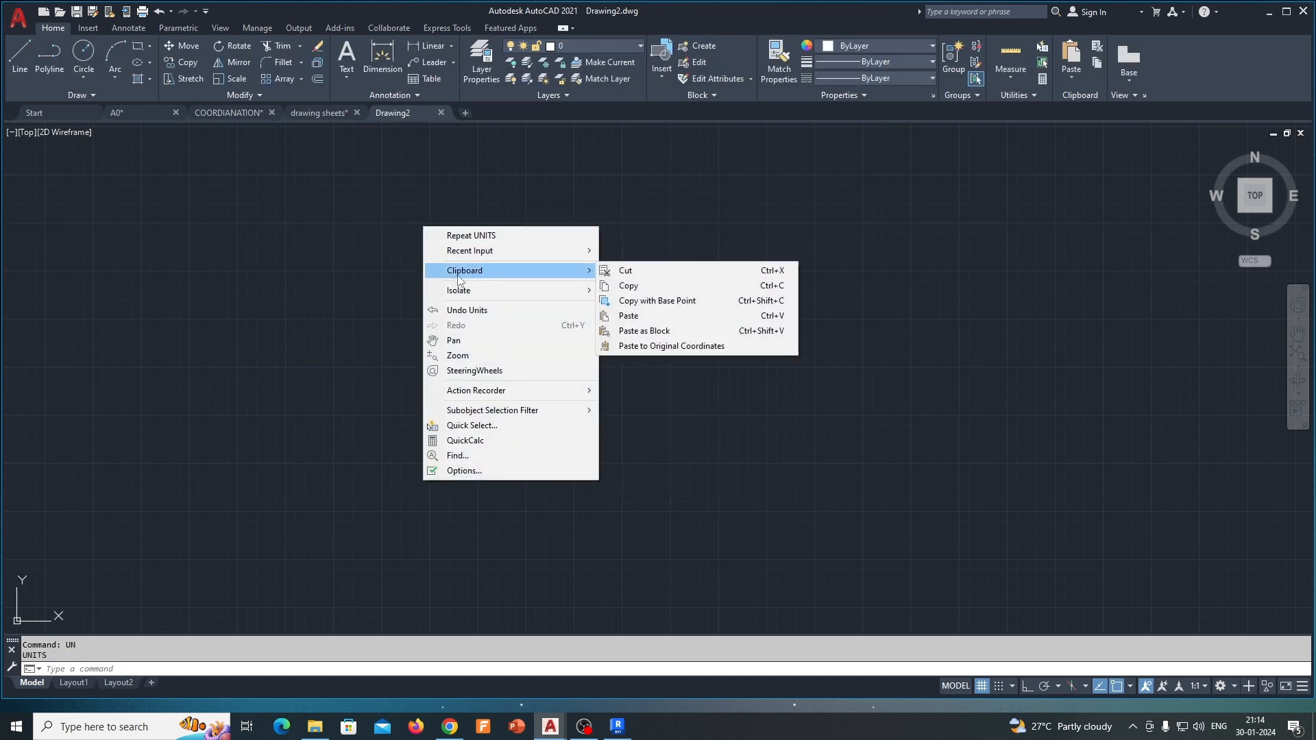
pyautogui.click(667, 347)
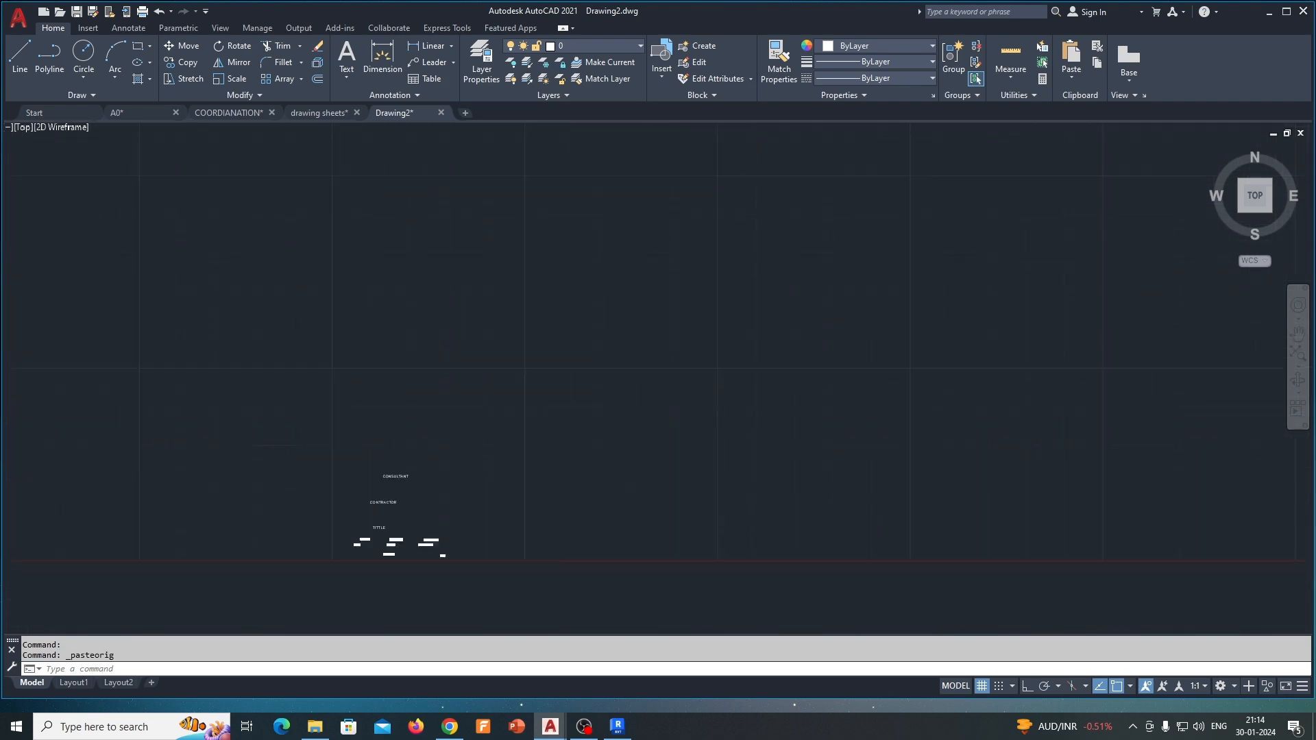
pyautogui.middleClick(525, 380)
pyautogui.middleClick(525, 380)
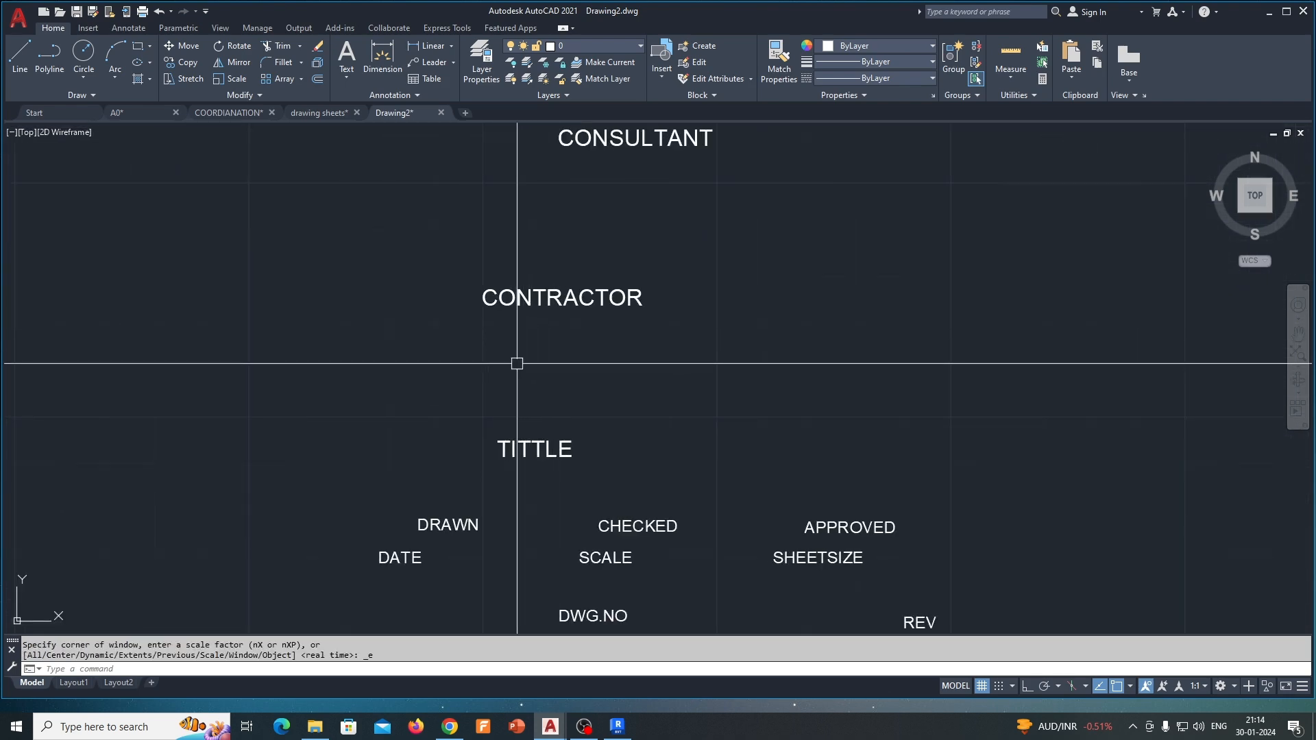
# - Save the new drawing as ATTRIBUTE in the TITTLE BLOCK folder, replacing the existing file
pyautogui.hotkey('ctrl', 's')
pyautogui.click(563, 315)
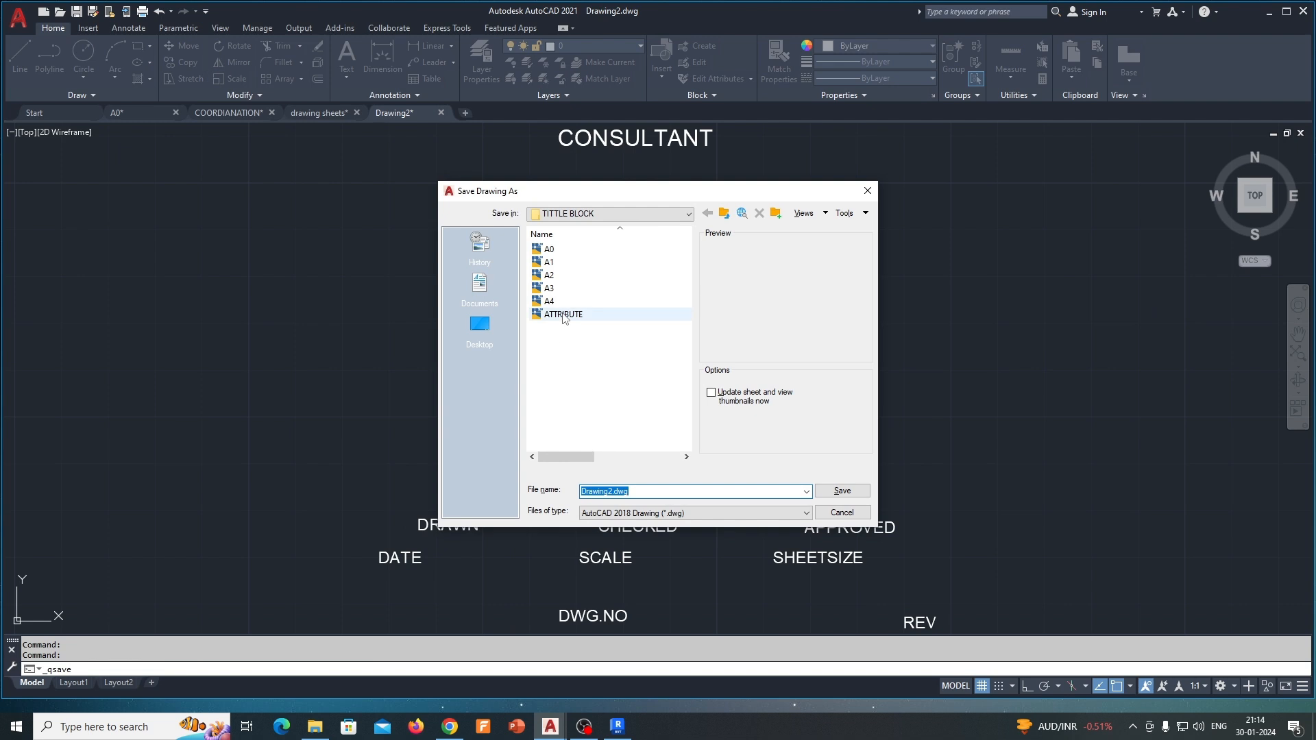
pyautogui.click(842, 491)
pyautogui.click(693, 394)
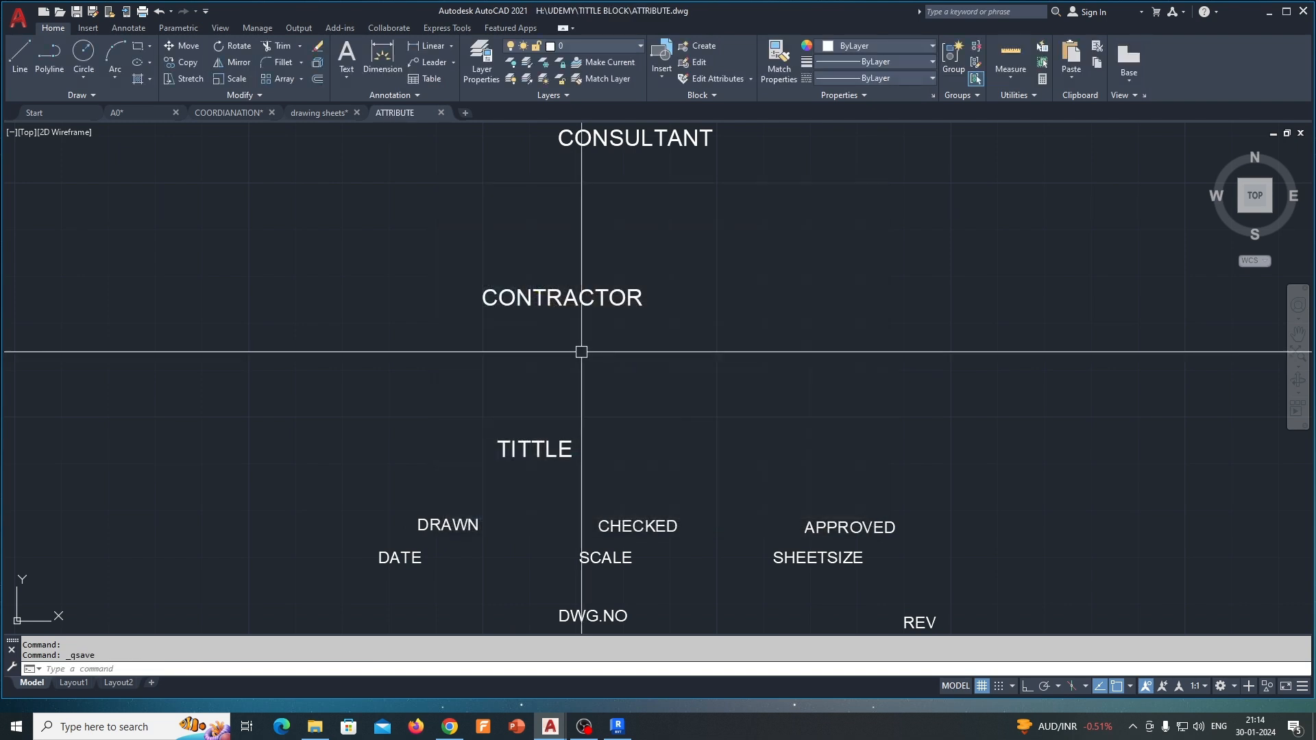
pyautogui.scroll(-4, 582, 351)
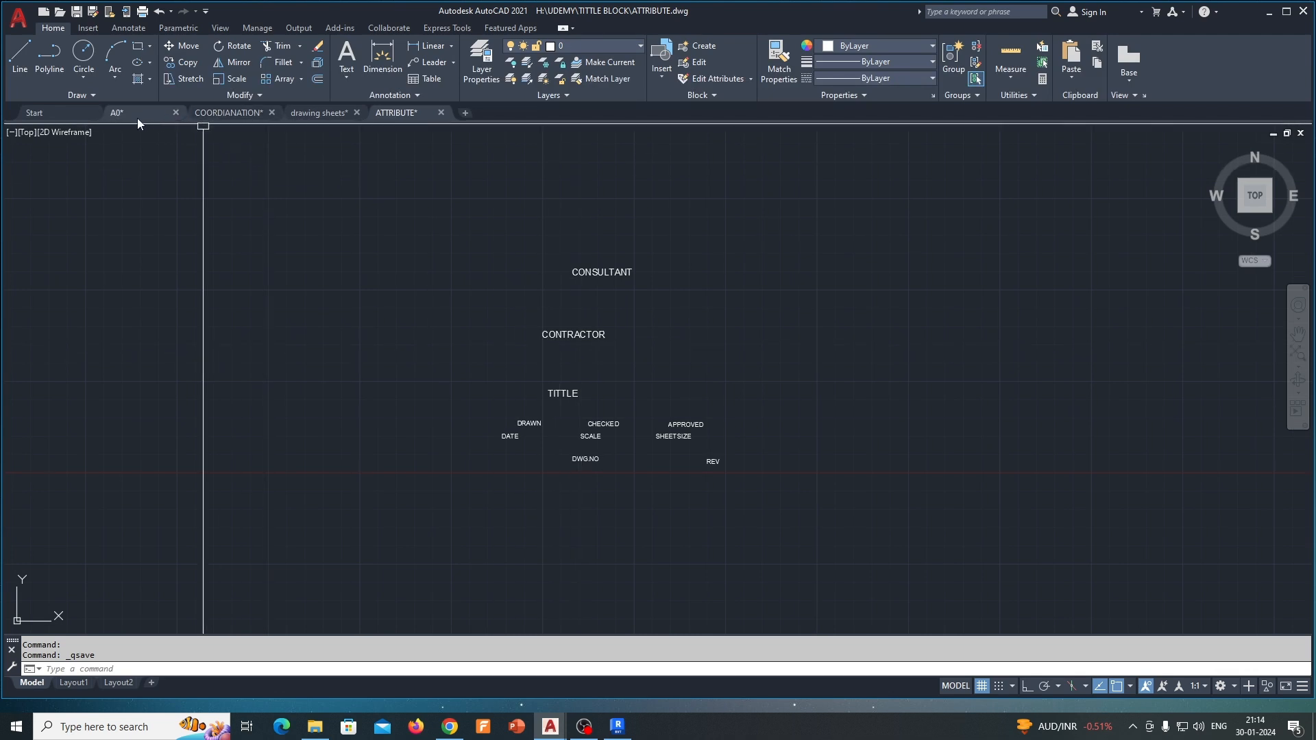
# - Erase the SHEET DETAIL block from the A0 sheet and save the A0 drawing
pyautogui.click(129, 114)
pyautogui.middleClick(755, 480)
pyautogui.middleClick(755, 481)
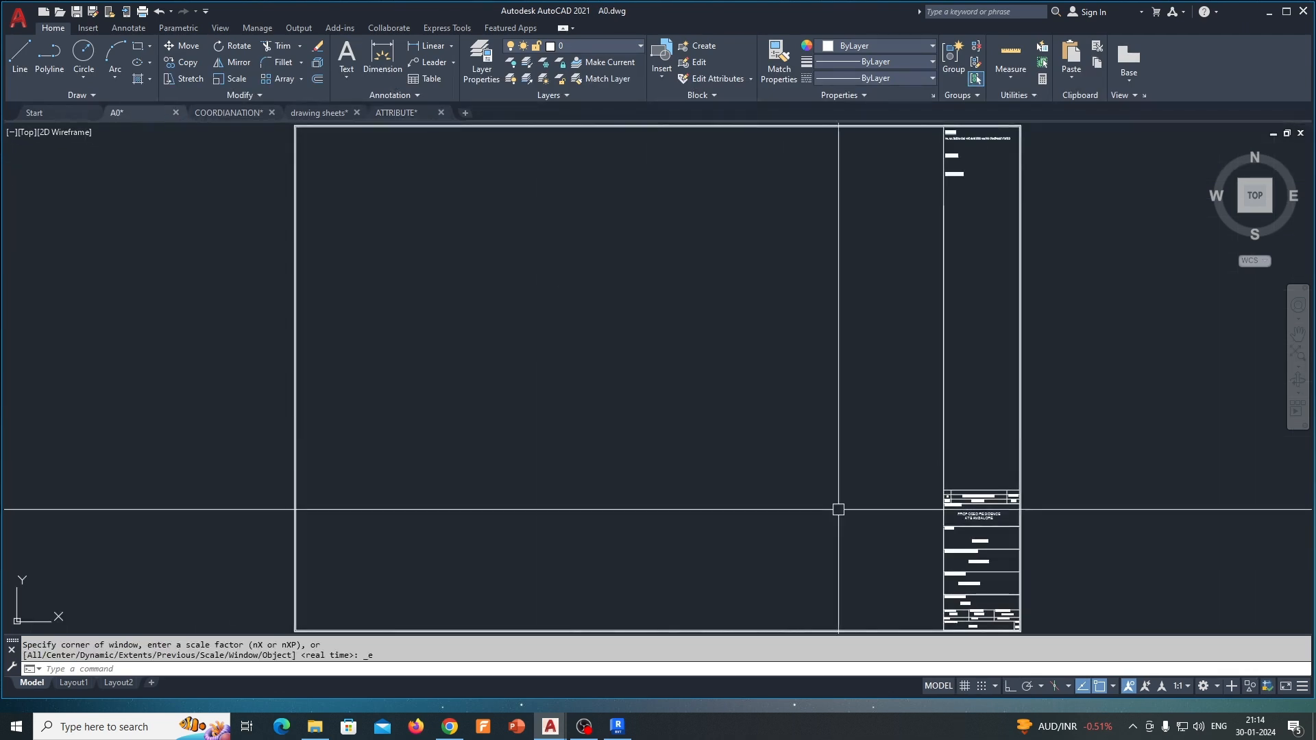
pyautogui.scroll(6, 998, 589)
pyautogui.write('e')
pyautogui.press('Return')
pyautogui.click(912, 479)
pyautogui.press('Return')
pyautogui.scroll(-2, 757, 459)
pyautogui.middleClick(752, 464)
pyautogui.middleClick(752, 465)
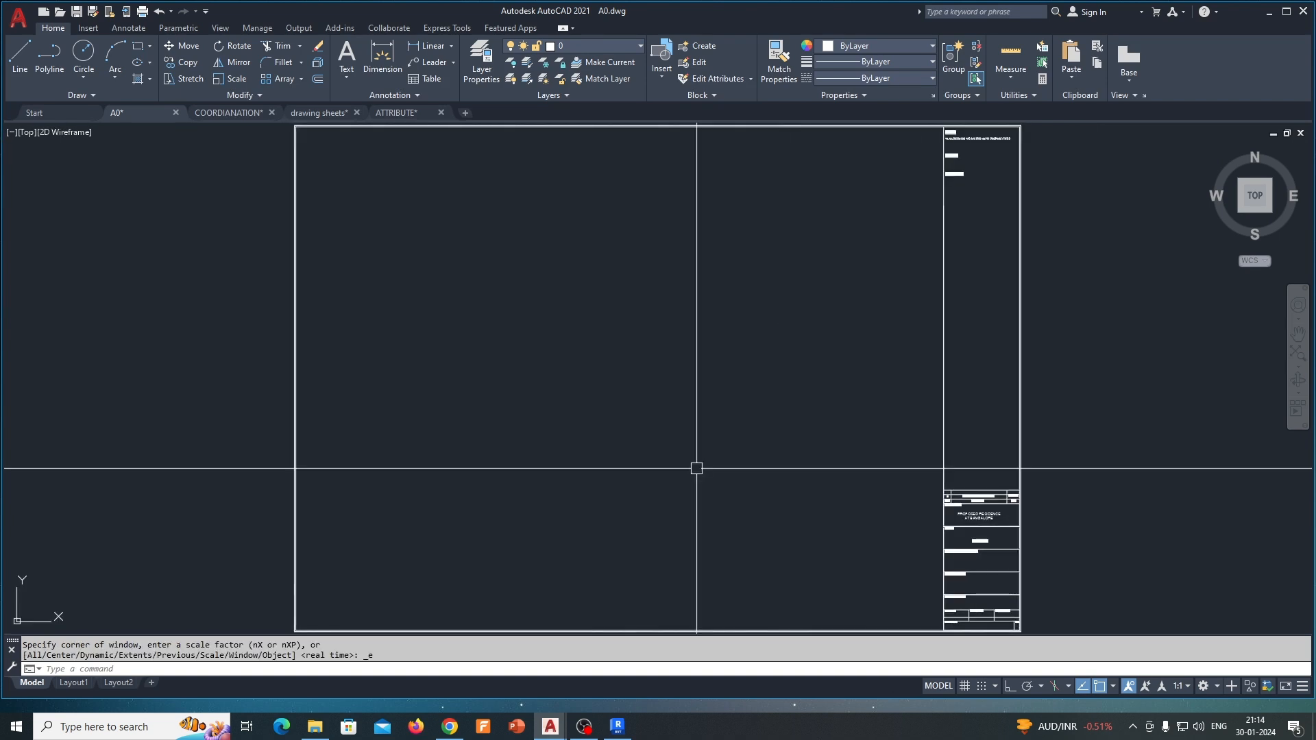
pyautogui.hotkey('ctrl', 's')
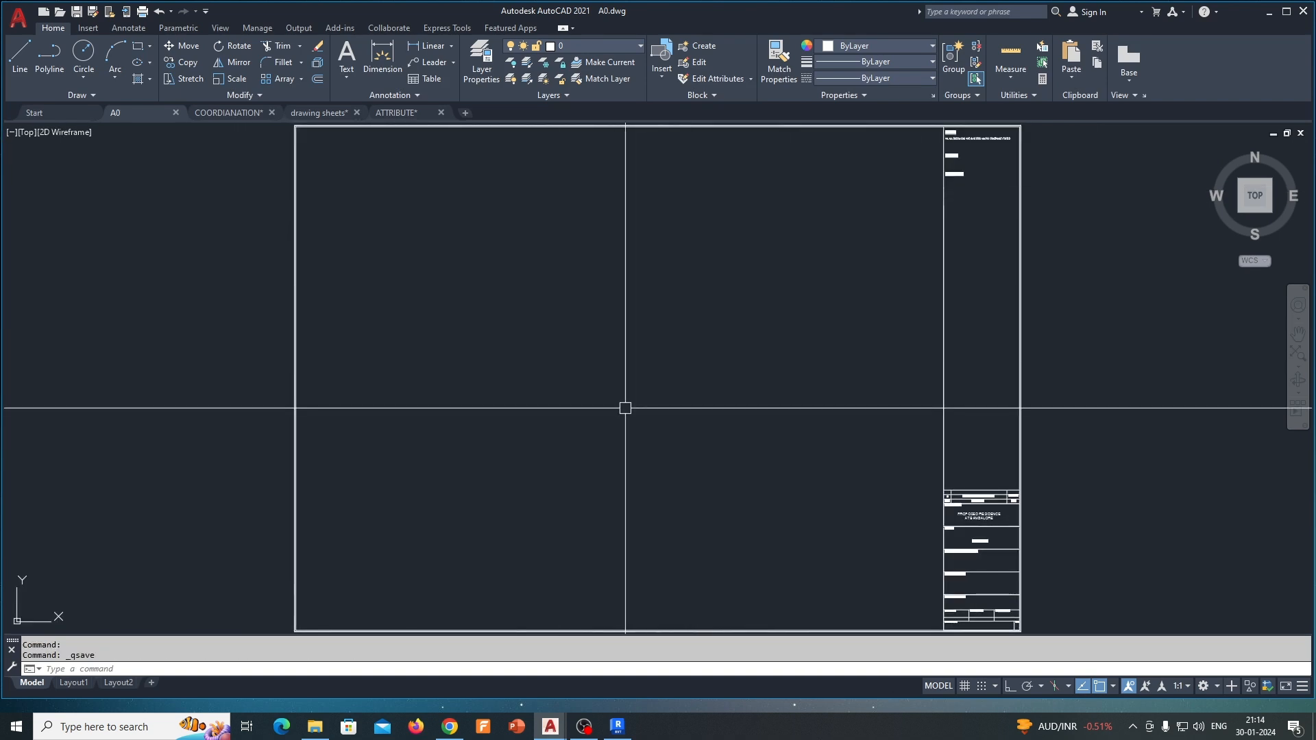
# - Detach the A0 external reference from the COORDIANATION drawing and close the reference manager
pyautogui.click(216, 114)
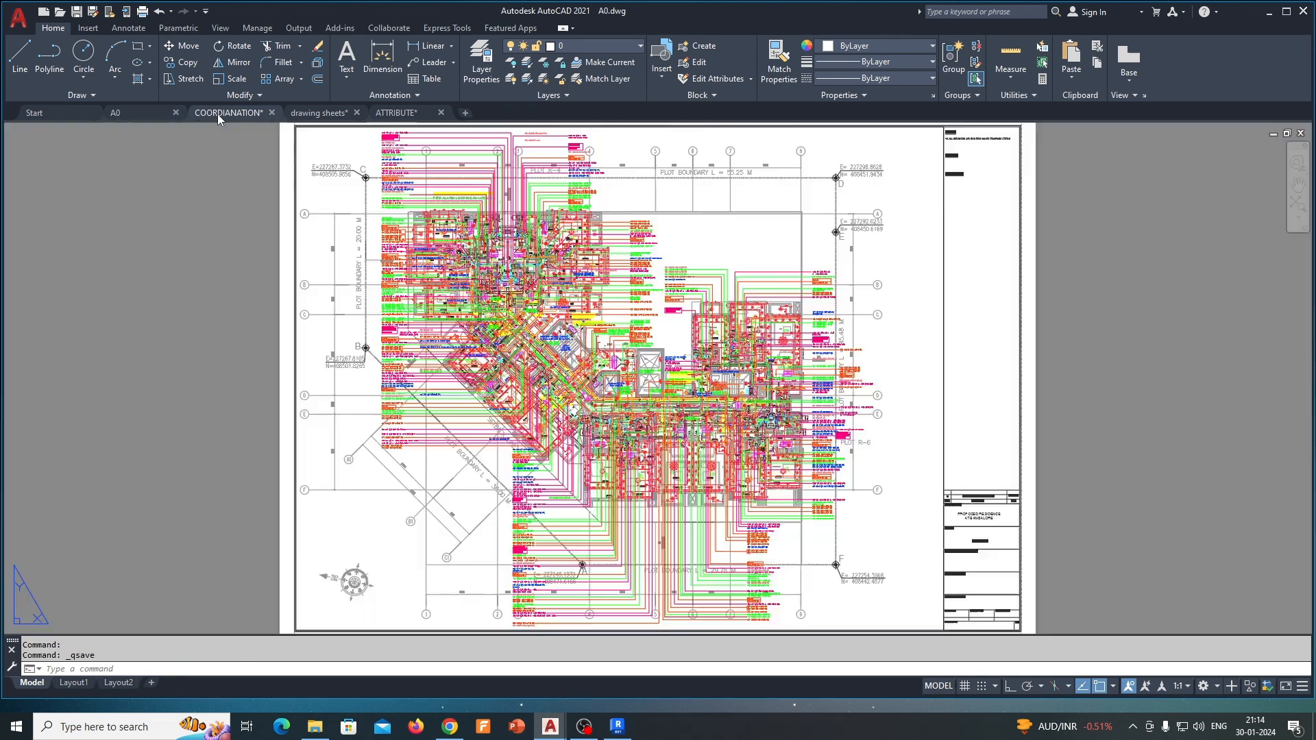
pyautogui.middleClick(493, 311)
pyautogui.middleClick(493, 311)
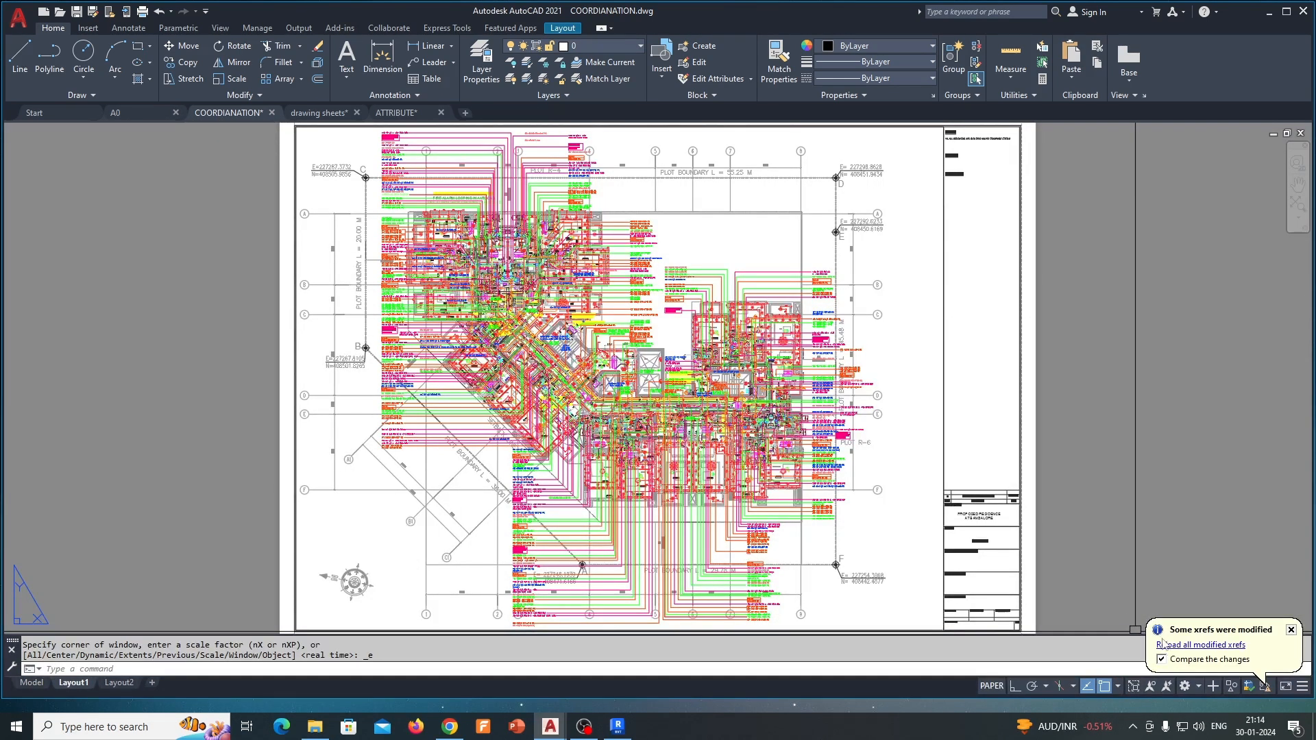
pyautogui.press('Escape')
pyautogui.press('Escape')
pyautogui.press('Return')
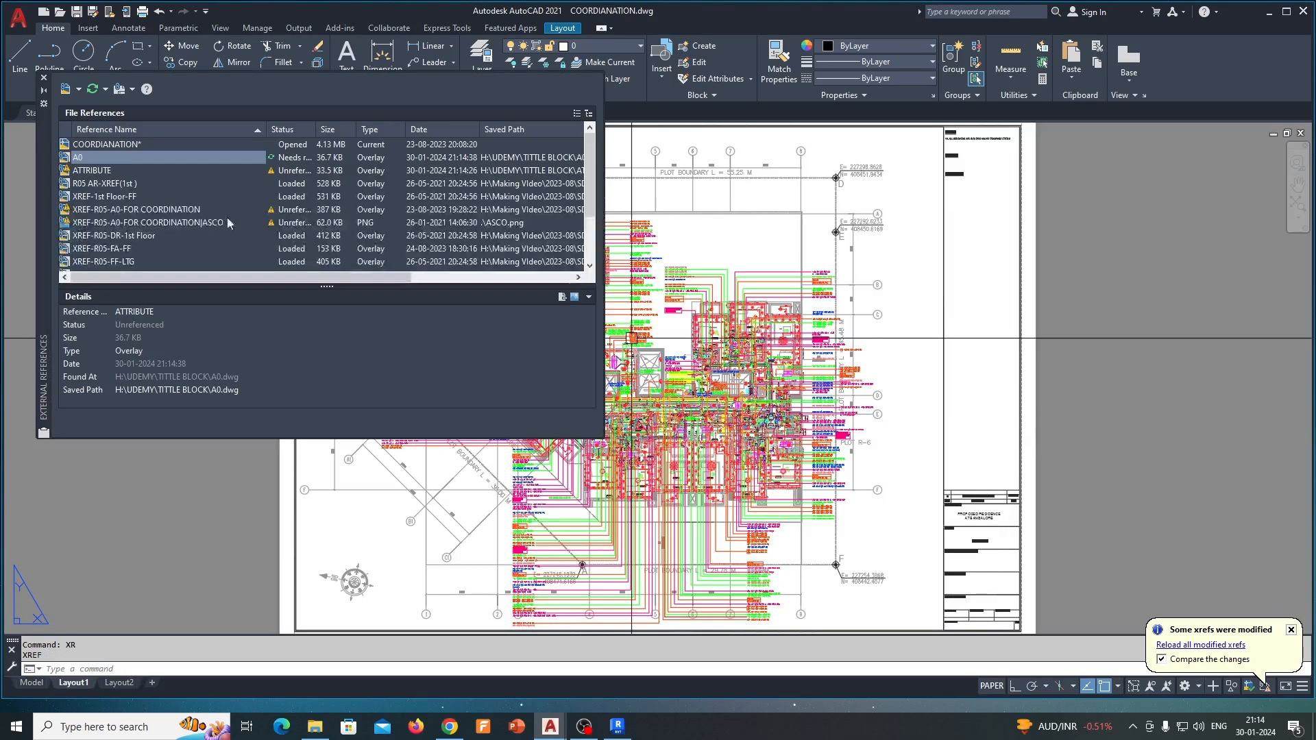
pyautogui.rightClick(99, 157)
pyautogui.click(117, 248)
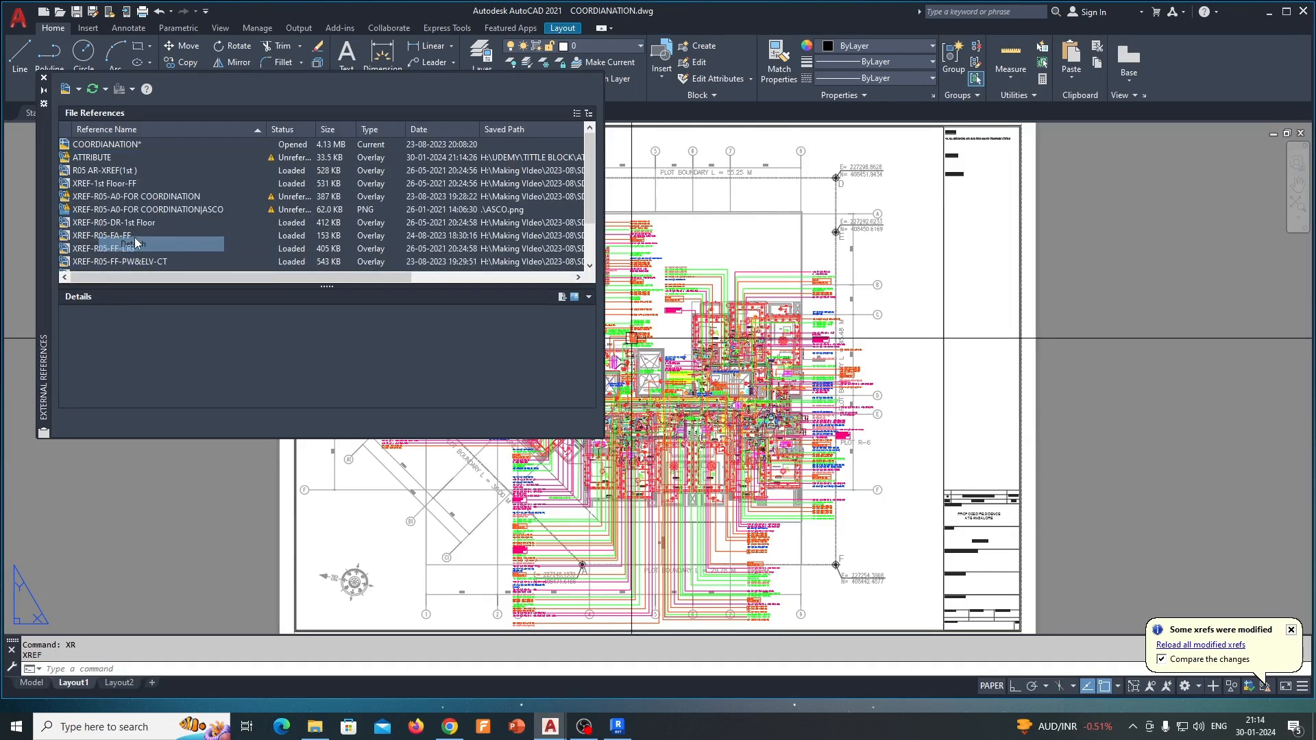
pyautogui.middleClick(972, 409)
pyautogui.middleClick(973, 408)
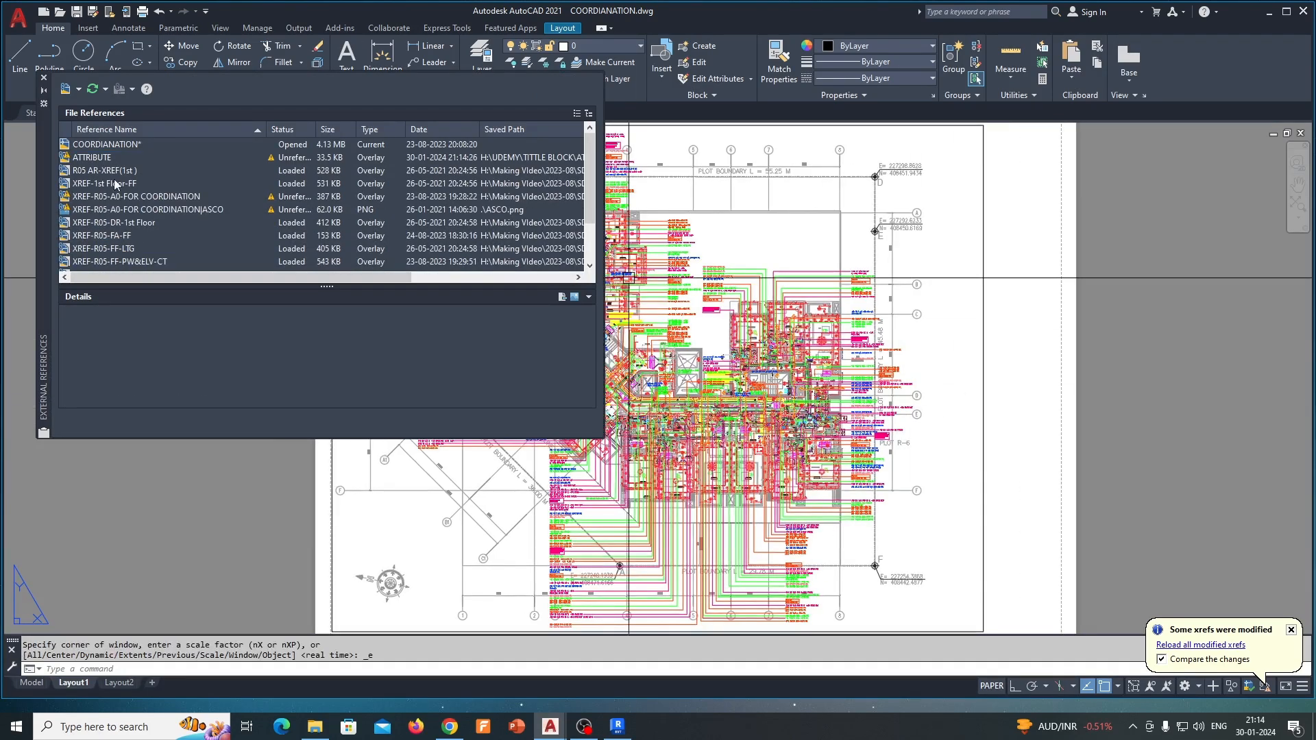
pyautogui.click(43, 78)
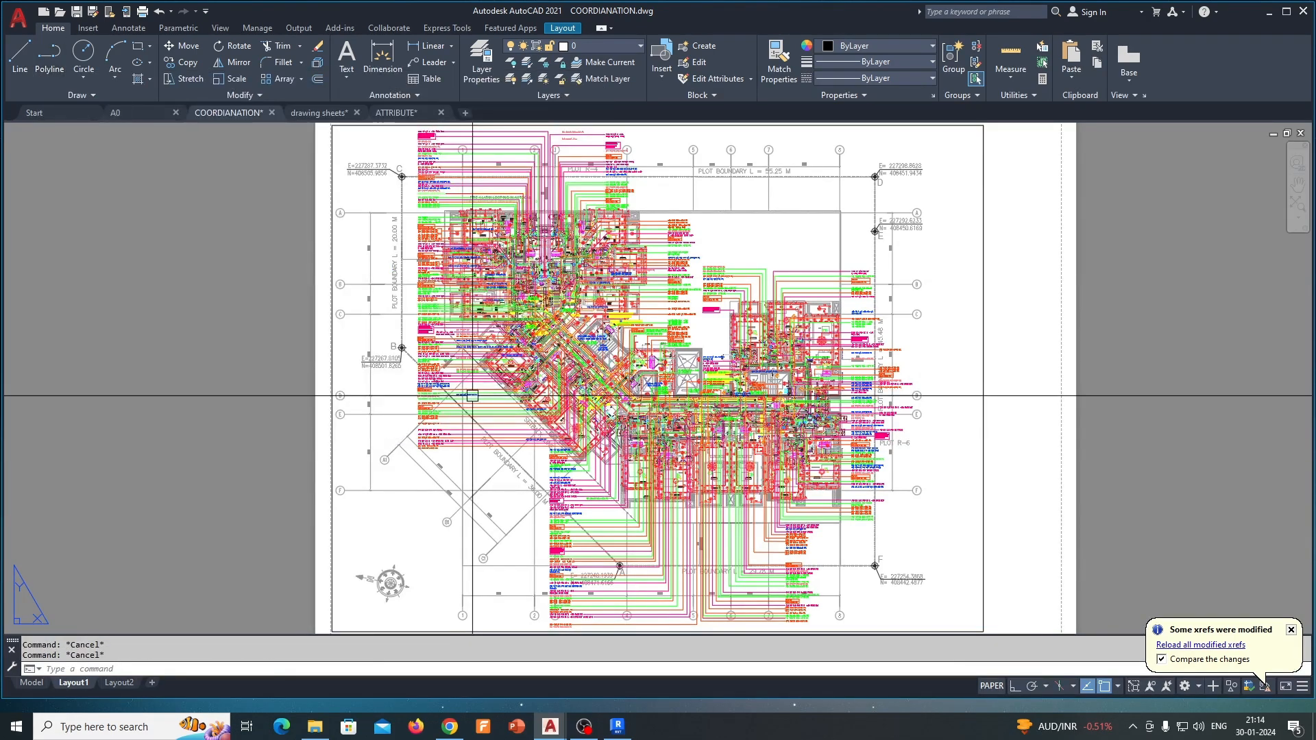
# - Attach A0 from the TITTLE BLOCK folder as an overlay reference at scale 1 and insertion point 0,0,0, and close the reference manager
pyautogui.write('XR')
pyautogui.press('Return')
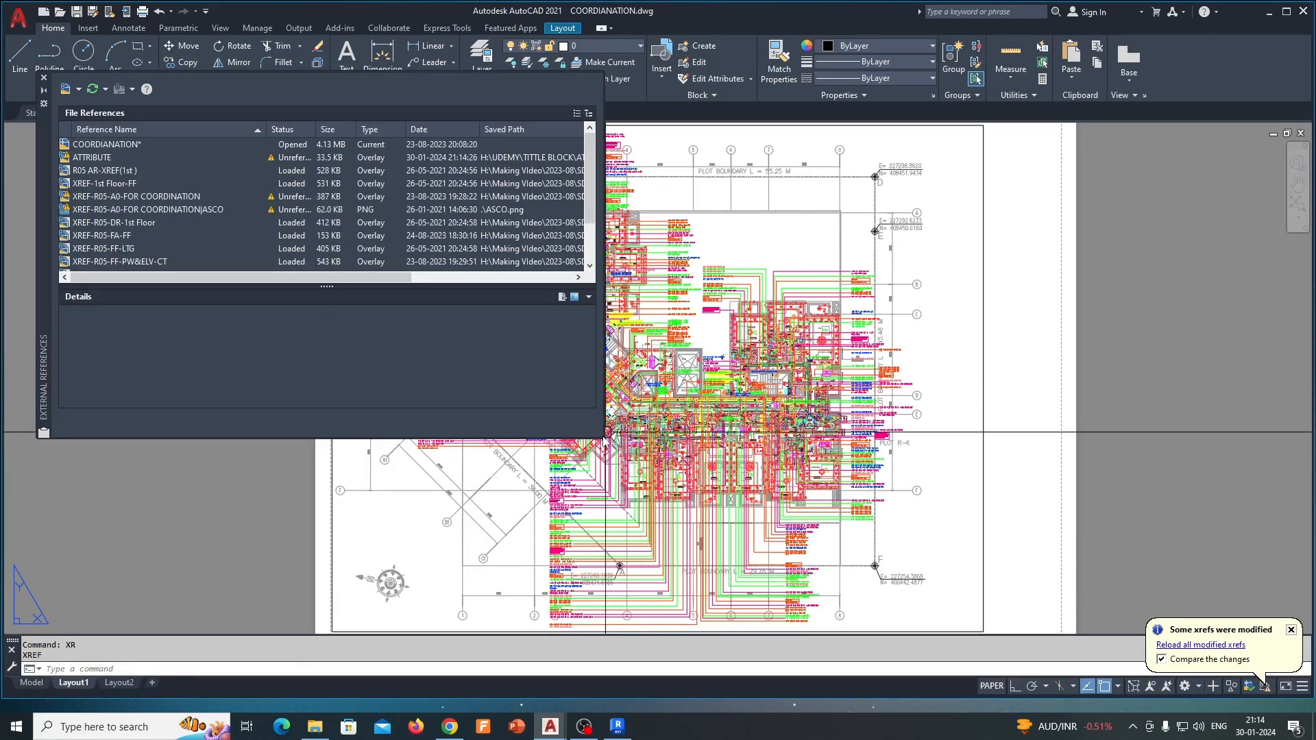
pyautogui.click(77, 90)
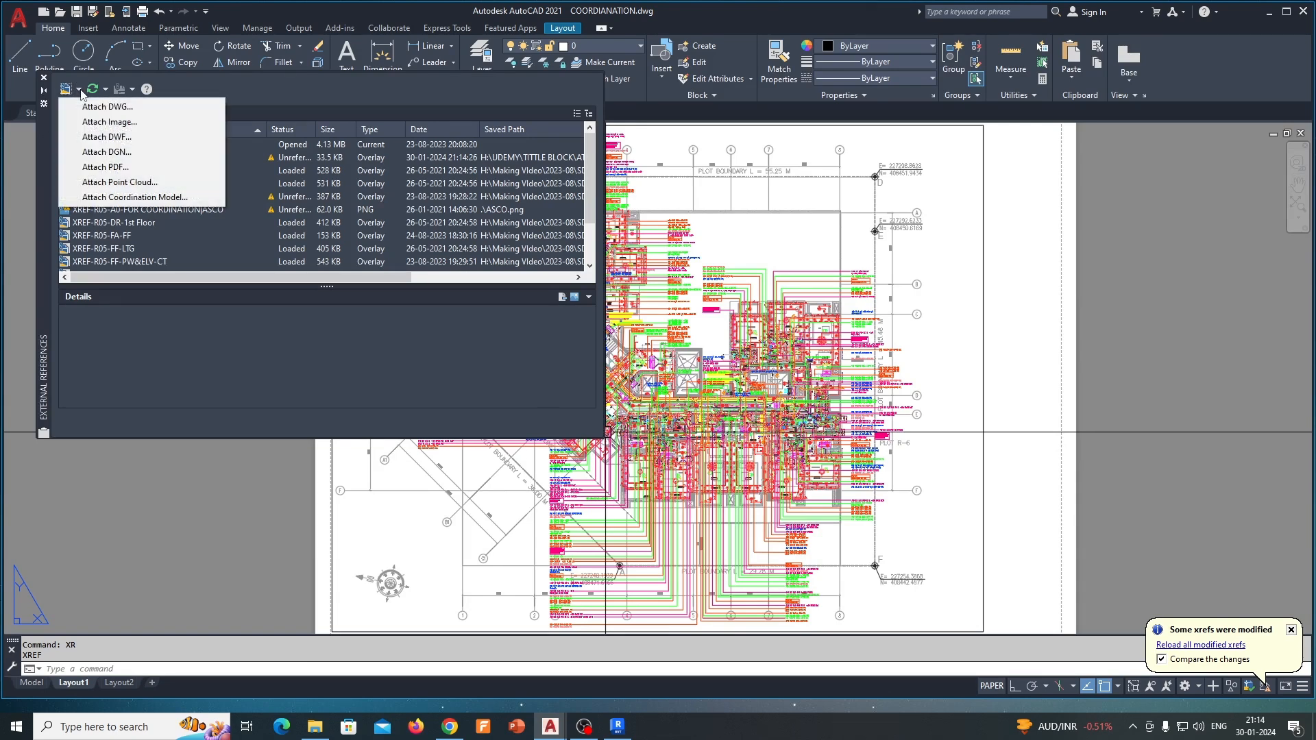
pyautogui.click(110, 105)
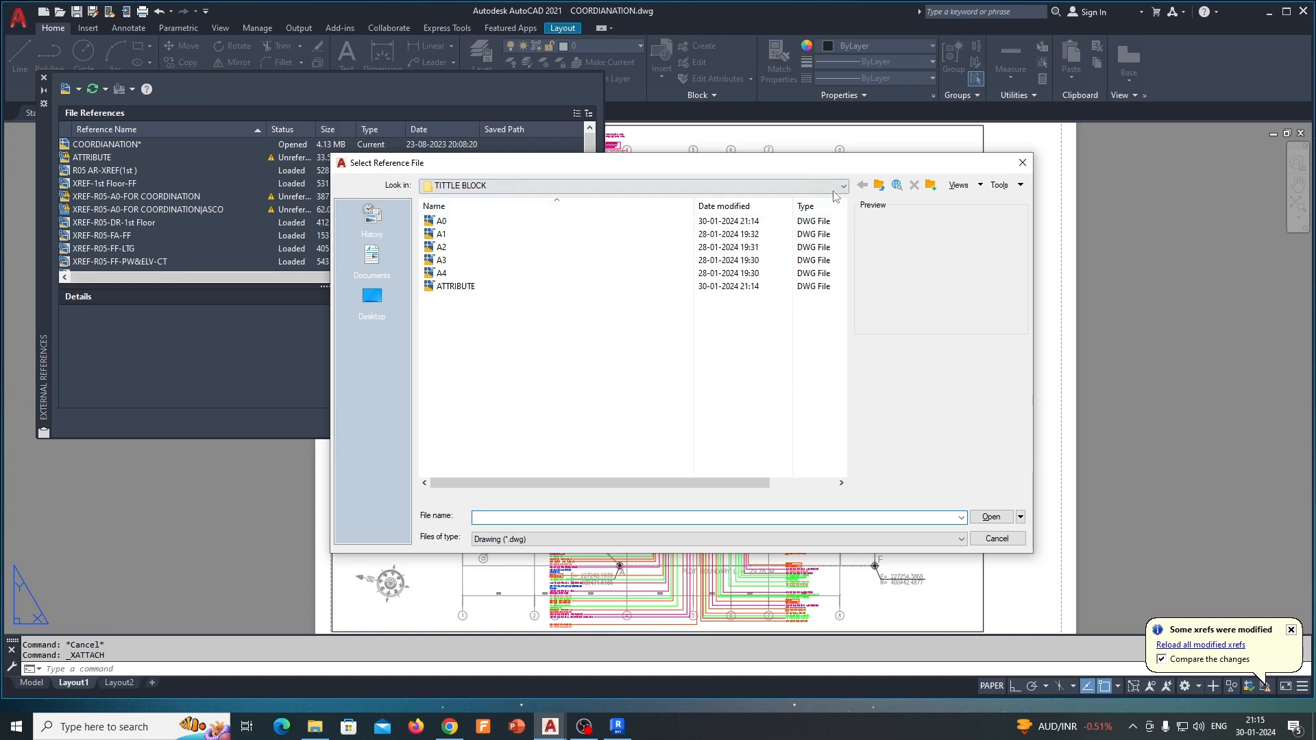
pyautogui.click(881, 187)
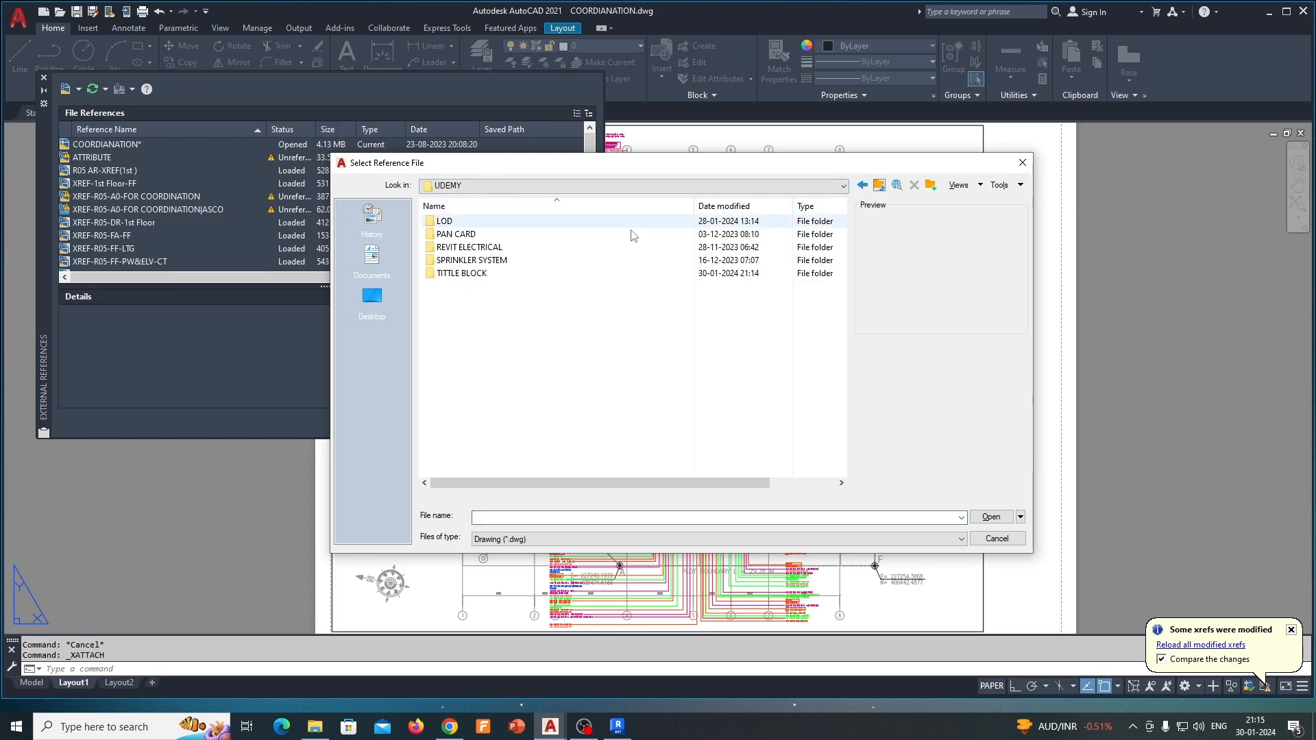
pyautogui.doubleClick(456, 282)
pyautogui.click(441, 223)
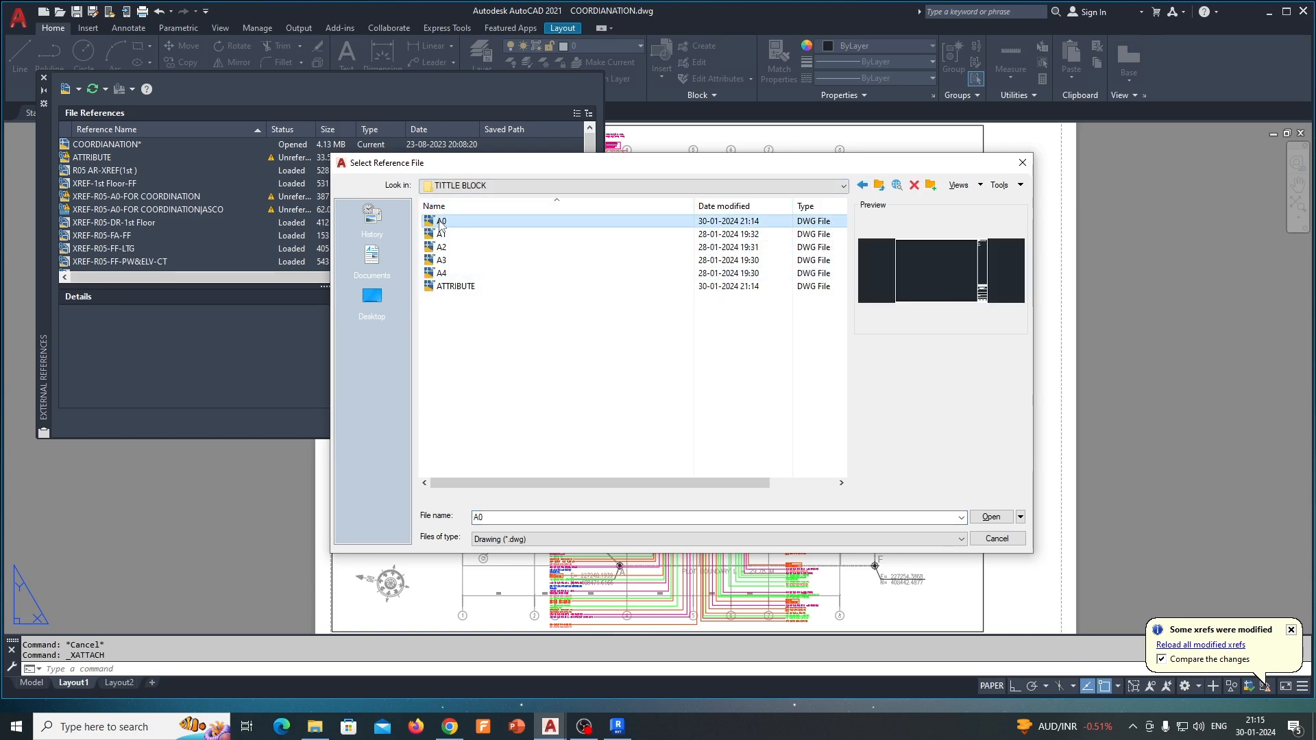
pyautogui.click(992, 518)
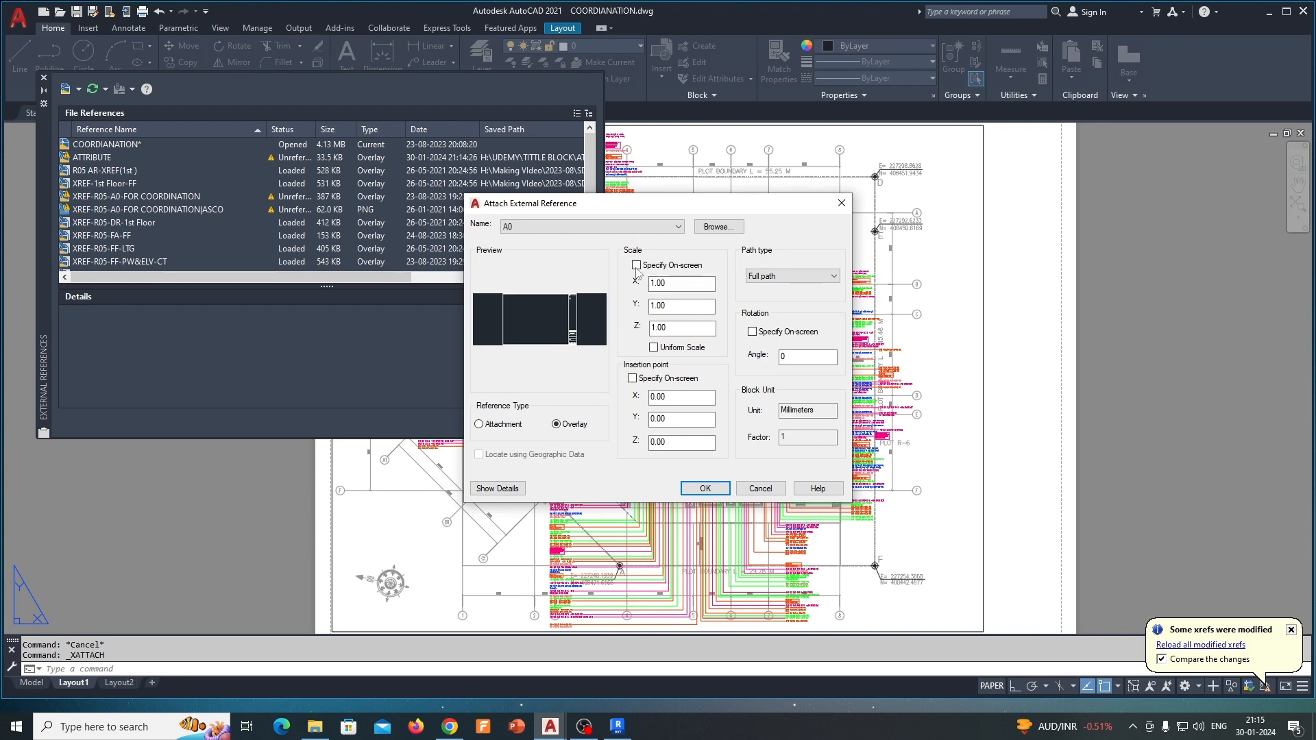
pyautogui.click(704, 488)
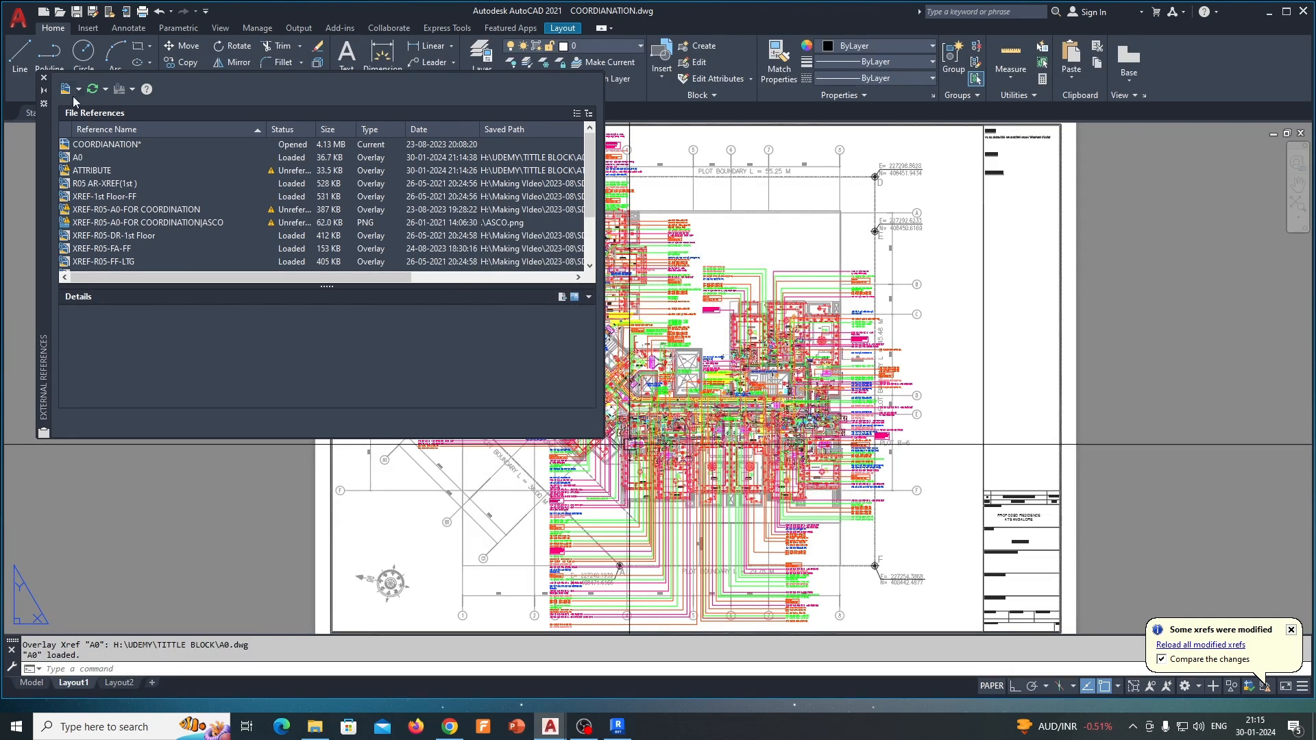
pyautogui.click(44, 79)
# - Examine the attached A0 title block at the edge of the COORDIANATION layout sheet
pyautogui.scroll(8, 714, 413)
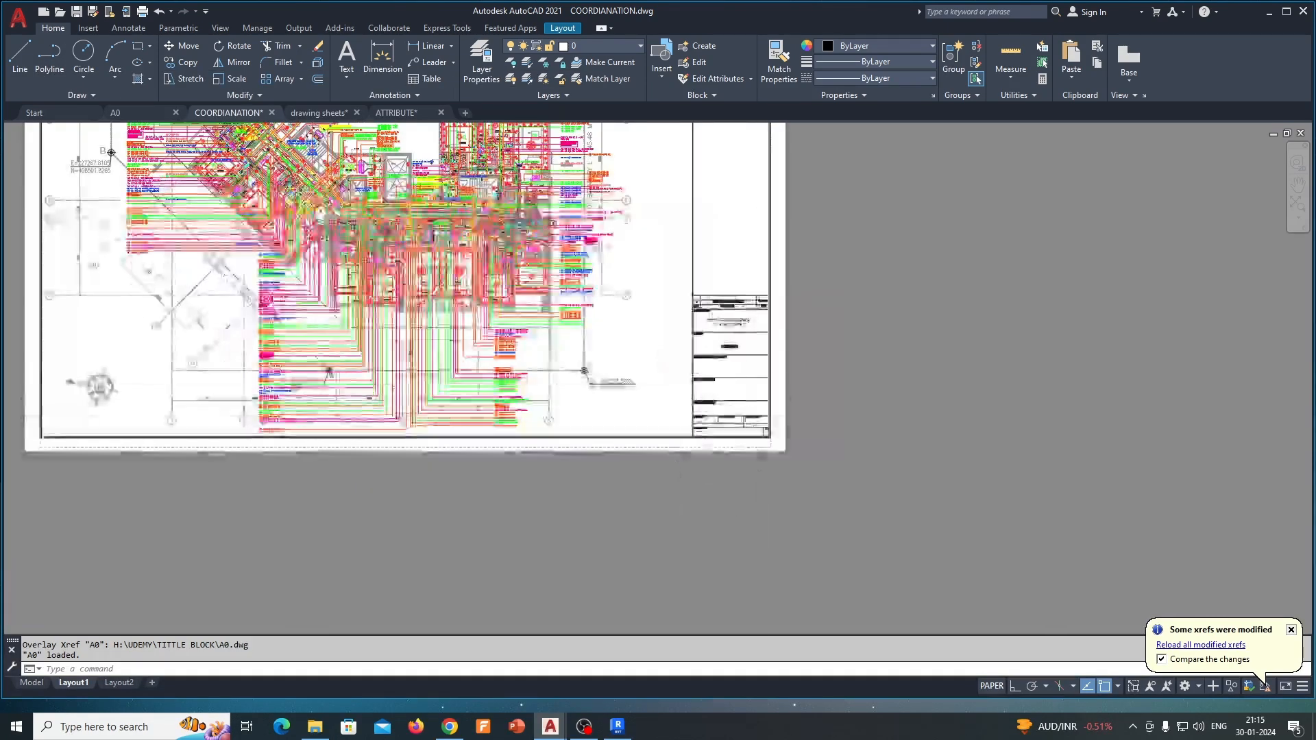
pyautogui.moveTo(714, 412); pyautogui.dragTo(711, 444, button='middle')
pyautogui.scroll(-2, 632, 425)
pyautogui.moveTo(628, 420); pyautogui.dragTo(629, 489, button='middle')
pyautogui.moveTo(615, 371); pyautogui.dragTo(625, 516, button='middle')
pyautogui.moveTo(653, 418); pyautogui.dragTo(652, 450, button='middle')
pyautogui.click(638, 419)
pyautogui.press('Escape')
pyautogui.scroll(-6, 651, 350)
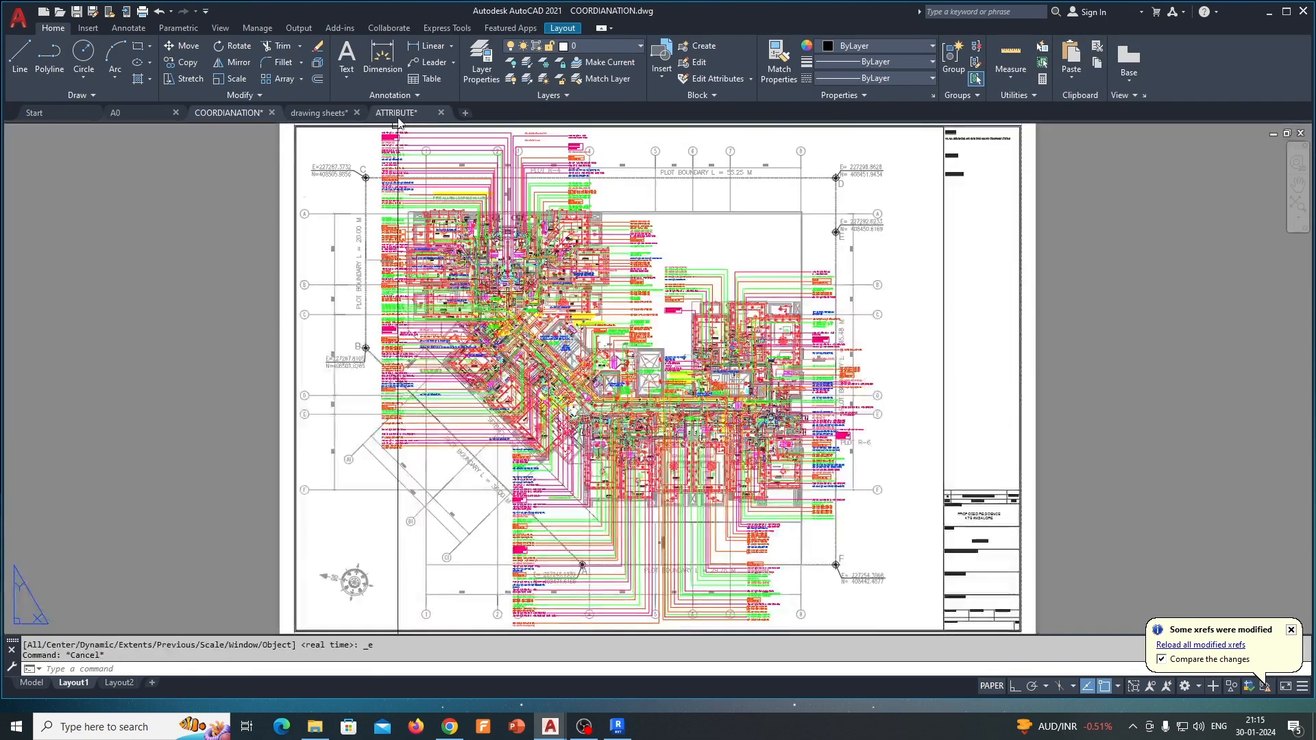
# - Copy the whole attribute block from the ATTRIBUTE drawing with a base point
pyautogui.click(399, 114)
pyautogui.click(482, 282)
pyautogui.click(763, 533)
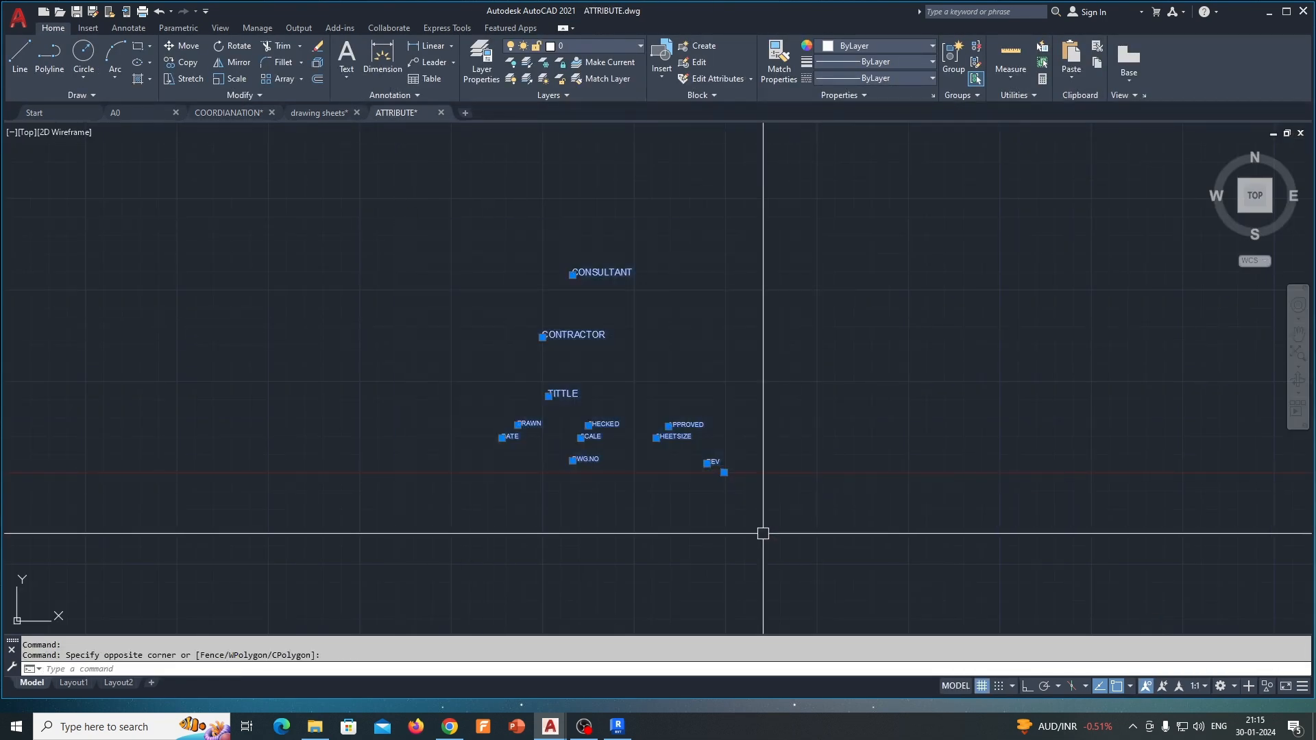
pyautogui.press('Escape')
pyautogui.press('Escape')
pyautogui.press('Escape')
pyautogui.click(830, 532)
pyautogui.click(479, 252)
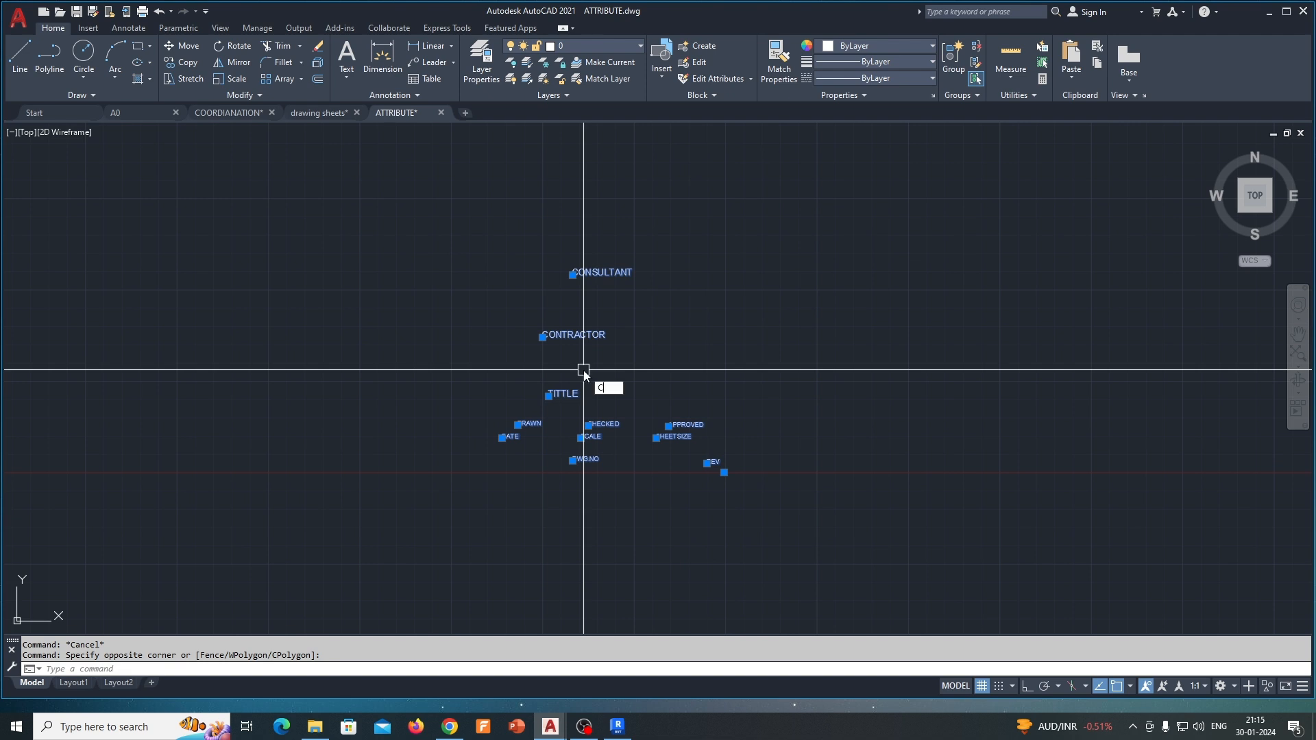
pyautogui.hotkey('ctrl', 'shift', 'c')
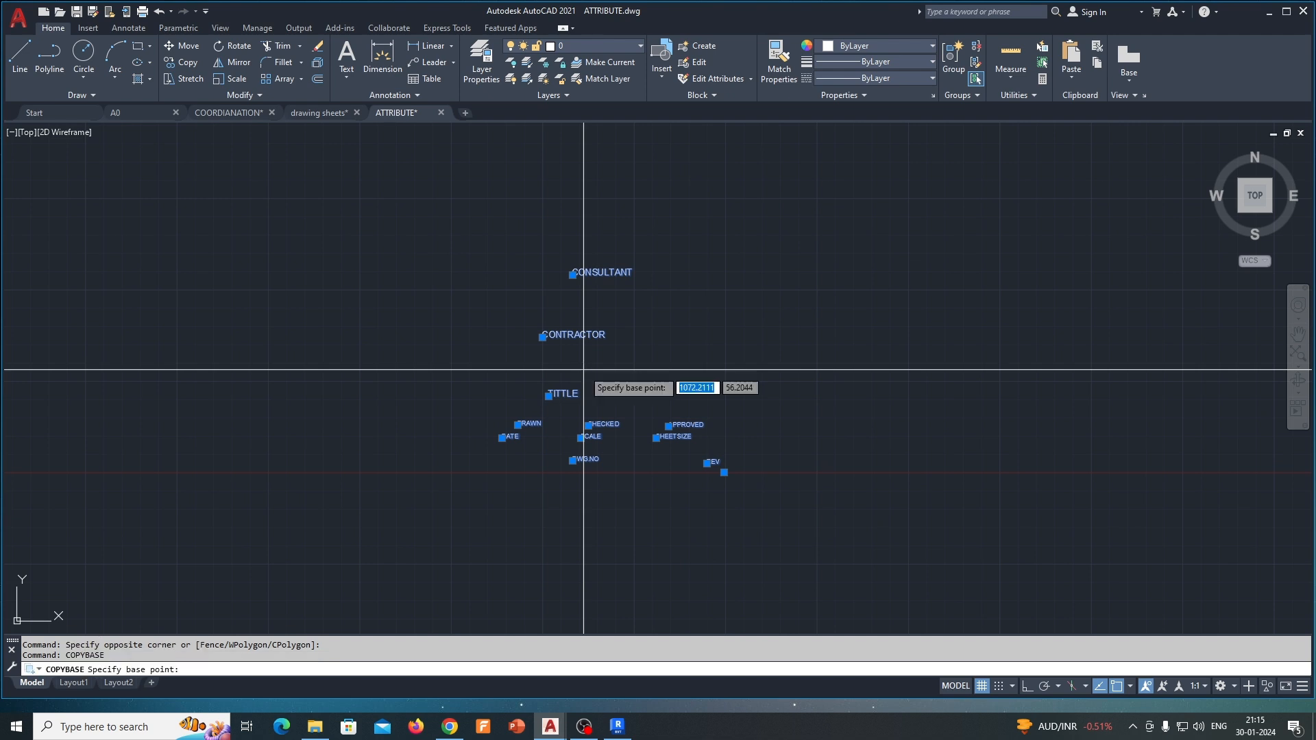
pyautogui.press('Return')
pyautogui.press('Escape')
# - Paste the copied attribute block into the COORDIANATION layout at its original coordinates
pyautogui.click(236, 112)
pyautogui.rightClick(732, 288)
pyautogui.moveTo(787, 336)
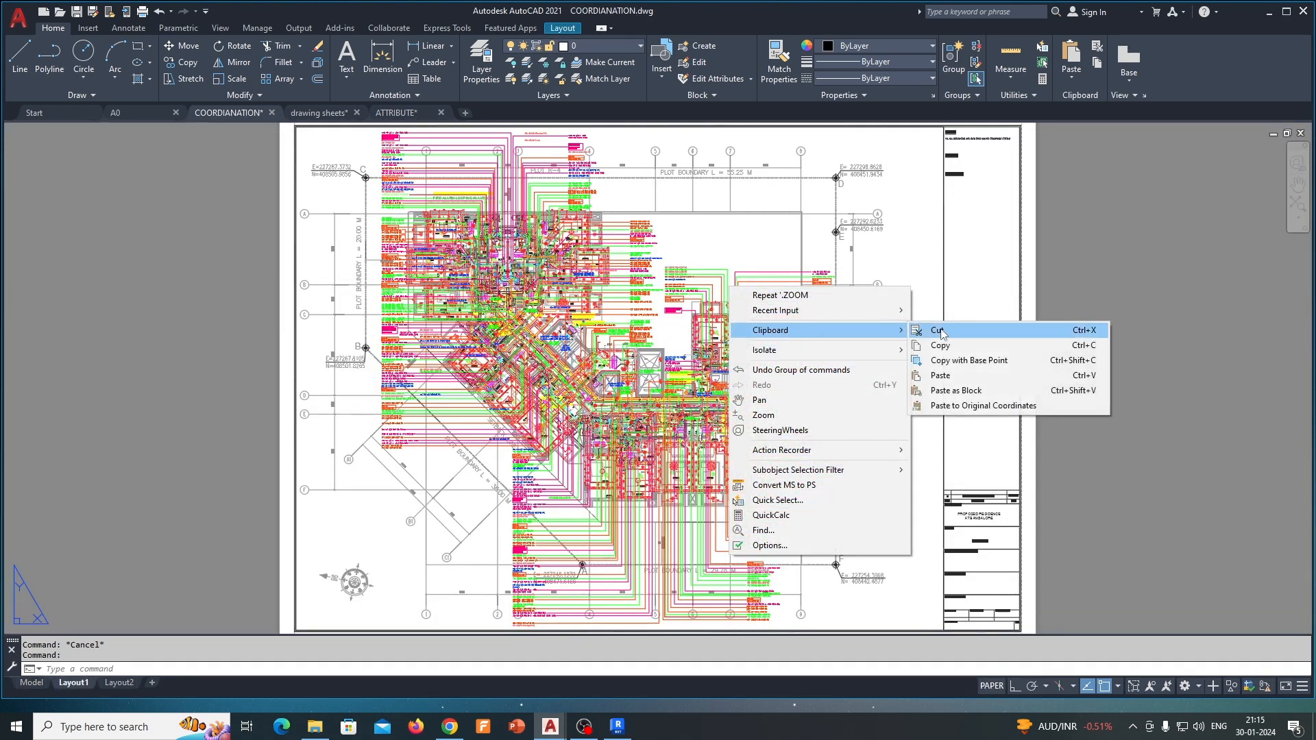
pyautogui.click(945, 405)
# - Set the DWG.NO attribute of the pasted SHEET DETAIL block to EL-001 with the Standard text style
pyautogui.scroll(6, 576, 356)
pyautogui.moveTo(953, 602); pyautogui.dragTo(600, 393, button='middle')
pyautogui.scroll(2, 614, 335)
pyautogui.moveTo(609, 302)
pyautogui.mouseDown(button='middle')
pyautogui.moveTo(610, 316)
pyautogui.moveTo(550, 307)
pyautogui.mouseUp(button='middle')
pyautogui.moveTo(607, 445)
pyautogui.mouseDown(button='middle')
pyautogui.moveTo(607, 358)
pyautogui.moveTo(629, 368)
pyautogui.mouseUp(button='middle')
pyautogui.scroll(2, 576, 414)
pyautogui.doubleClick(508, 441)
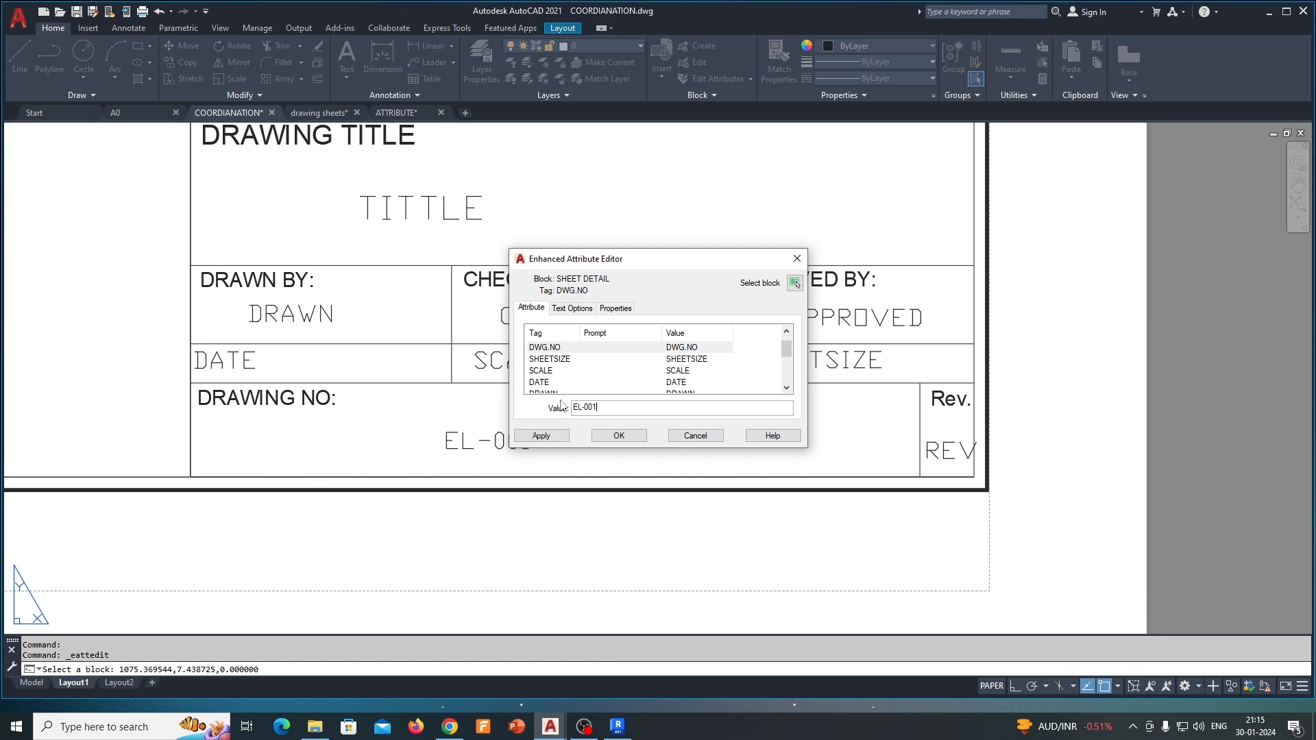
pyautogui.click(615, 309)
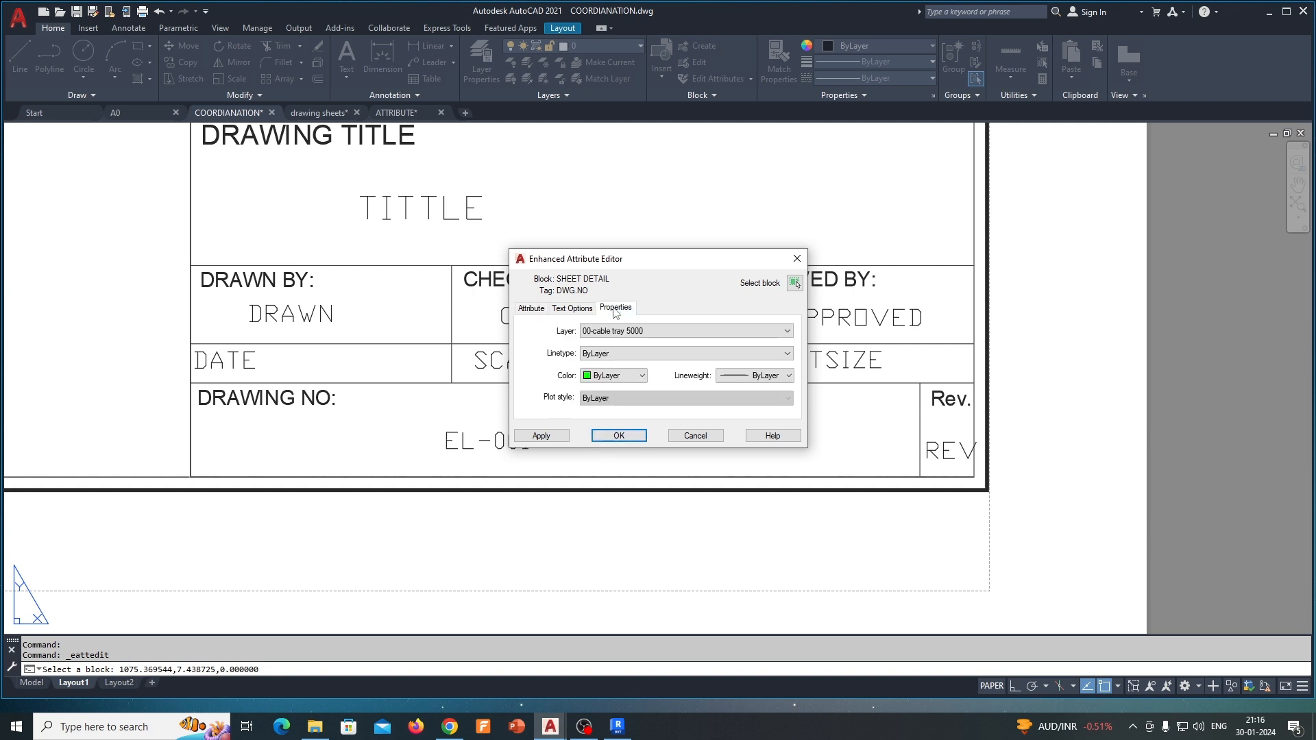
pyautogui.click(589, 310)
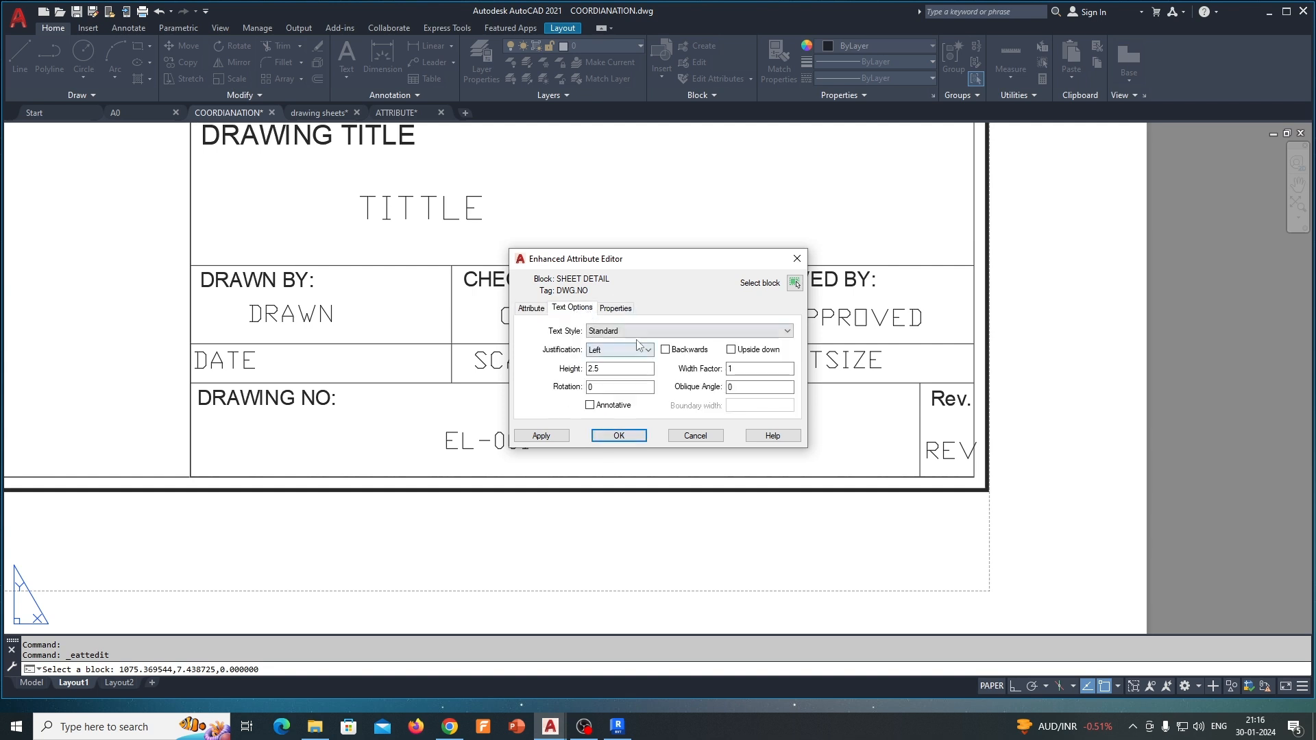
pyautogui.click(689, 330)
pyautogui.click(686, 340)
pyautogui.click(617, 435)
pyautogui.press('Escape')
# - Change the font of the Standard text style to Arial and close the text style settings
pyautogui.moveTo(540, 446); pyautogui.dragTo(611, 437, button='middle')
pyautogui.scroll(-1, 667, 429)
pyautogui.press('Escape')
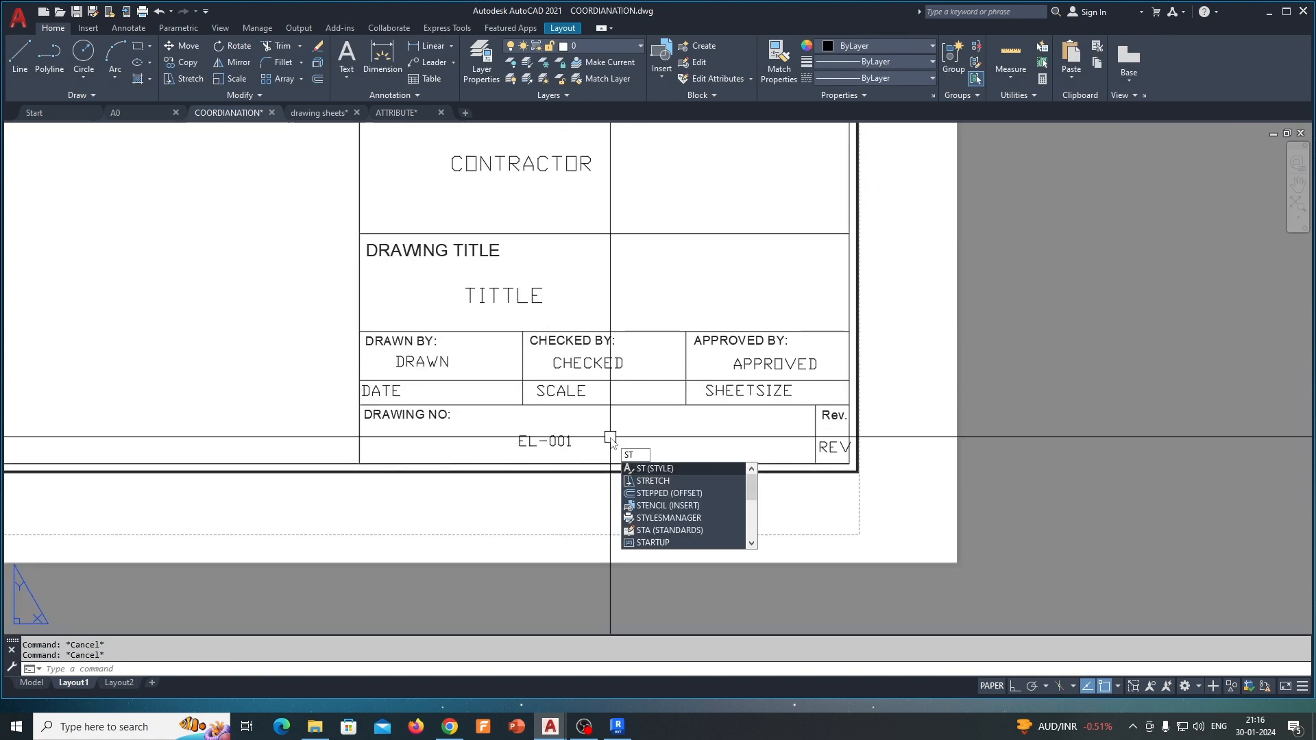
pyautogui.press('Escape')
pyautogui.write('TS')
pyautogui.press('Return')
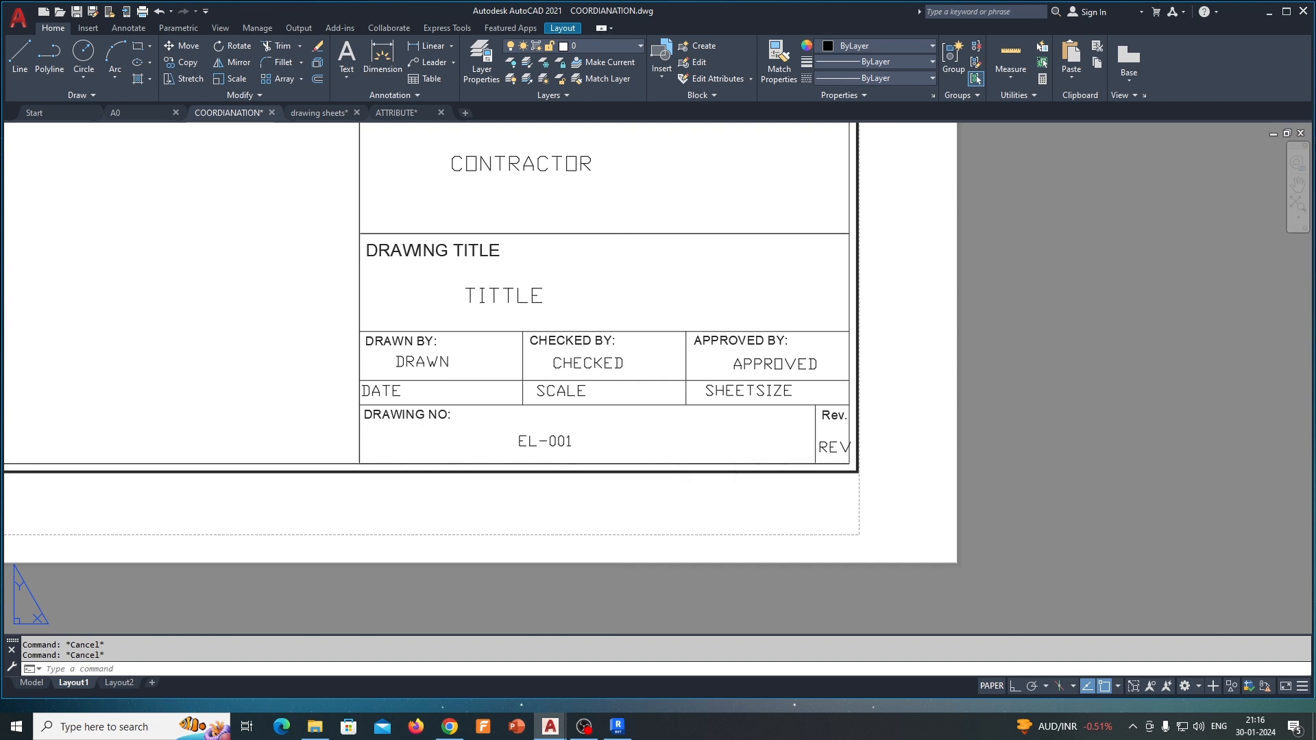
pyautogui.press('Escape')
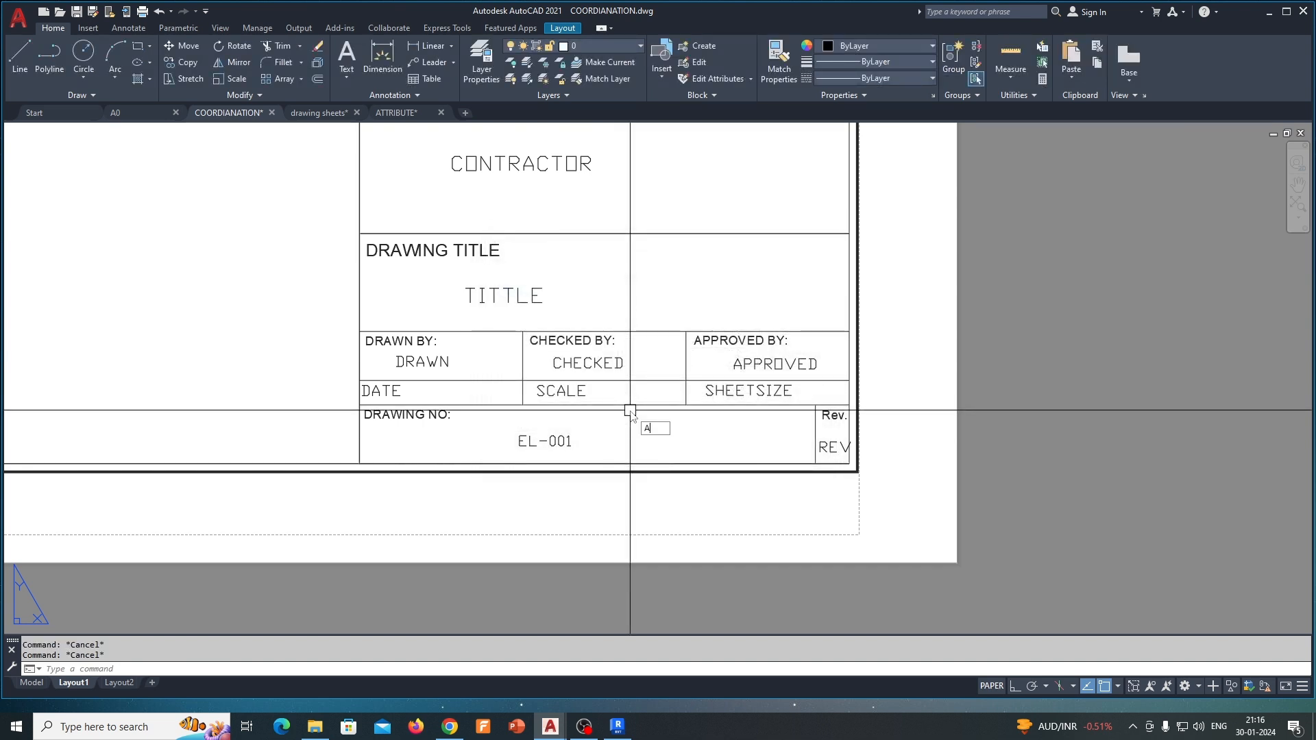
pyautogui.write('ST')
pyautogui.press('Return')
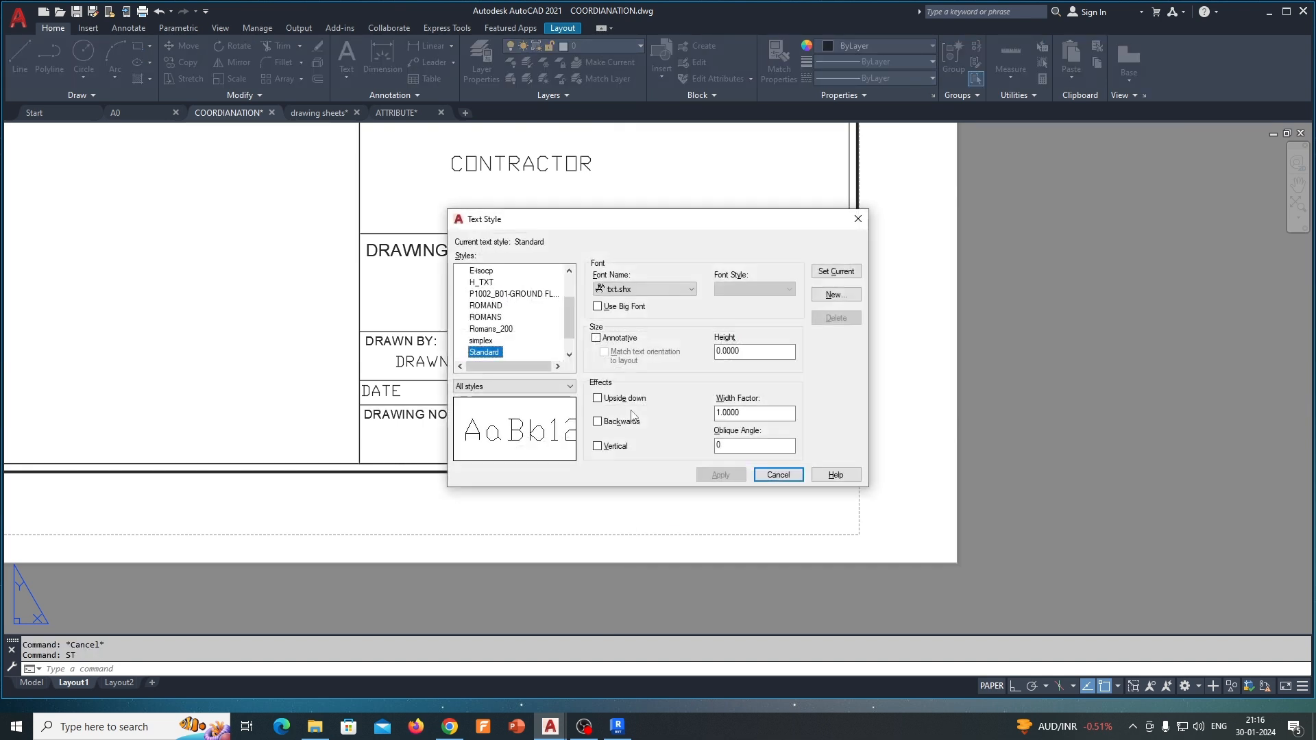
pyautogui.click(654, 290)
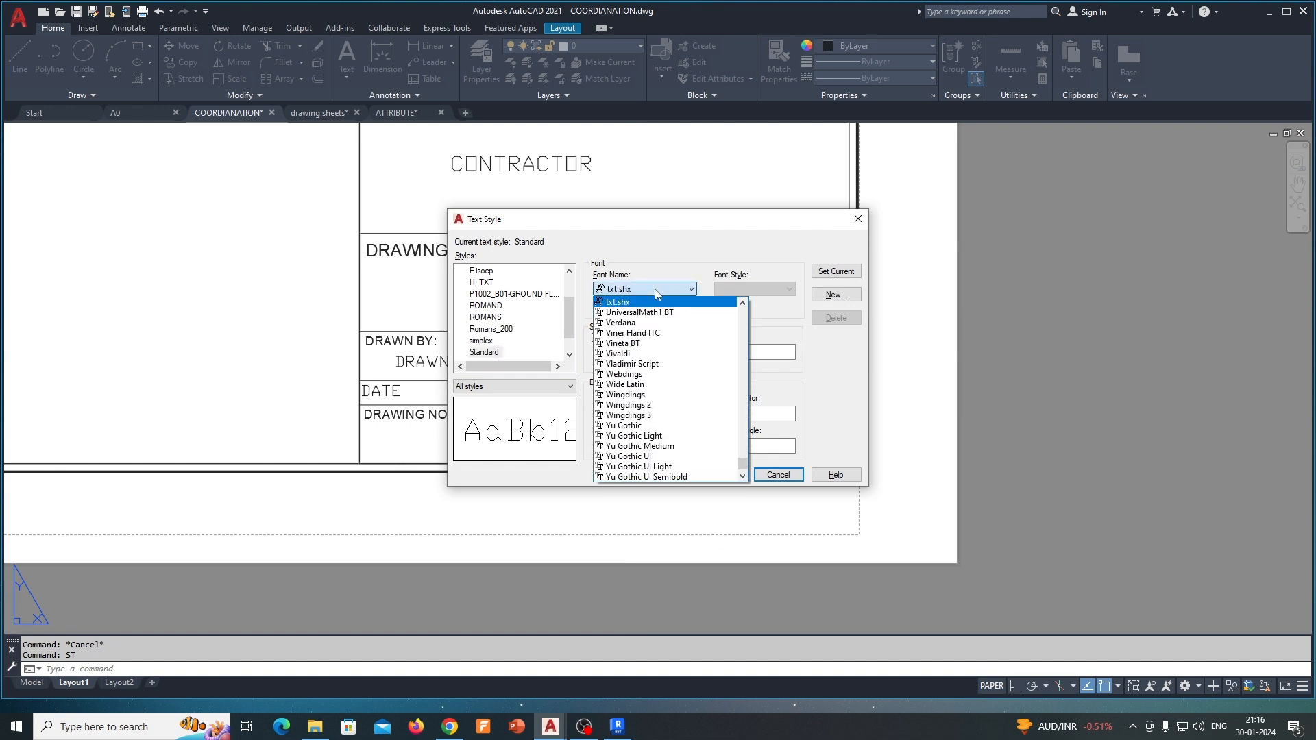
pyautogui.scroll(8, 640, 360)
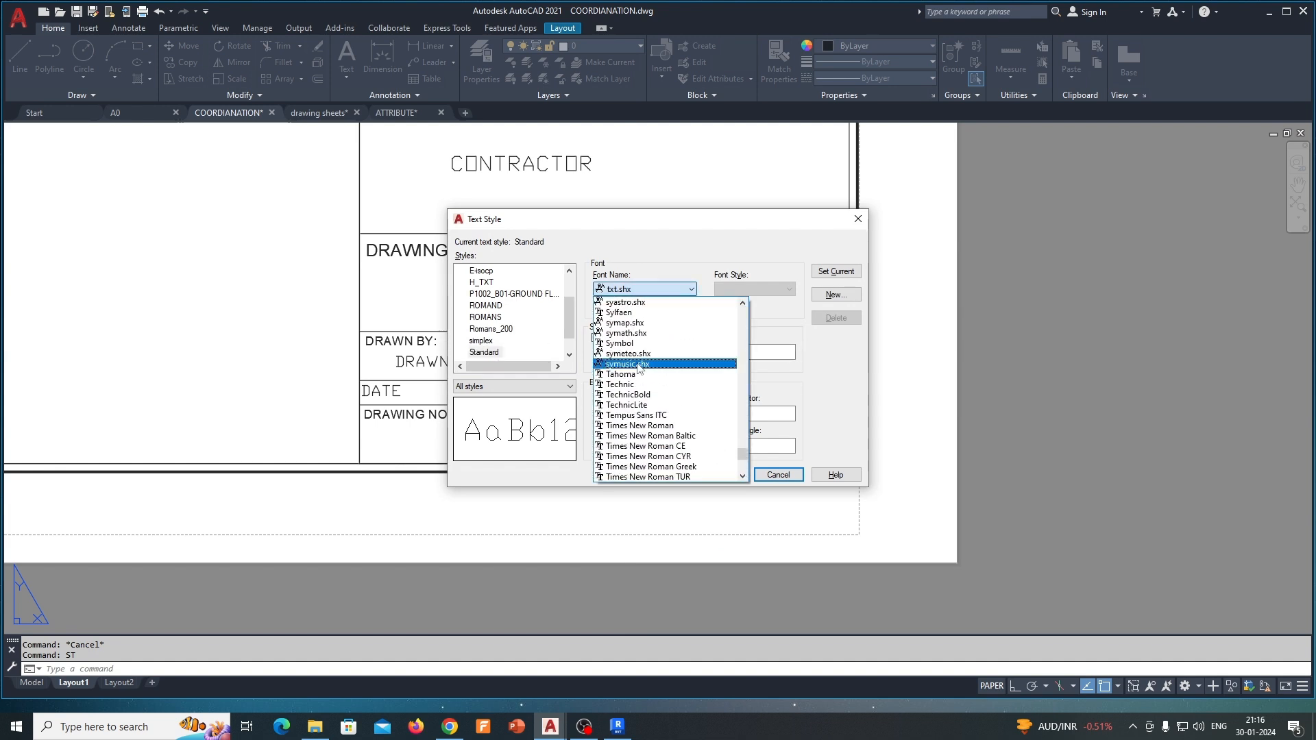
pyautogui.press('a')
pyautogui.press('r')
pyautogui.click(623, 313)
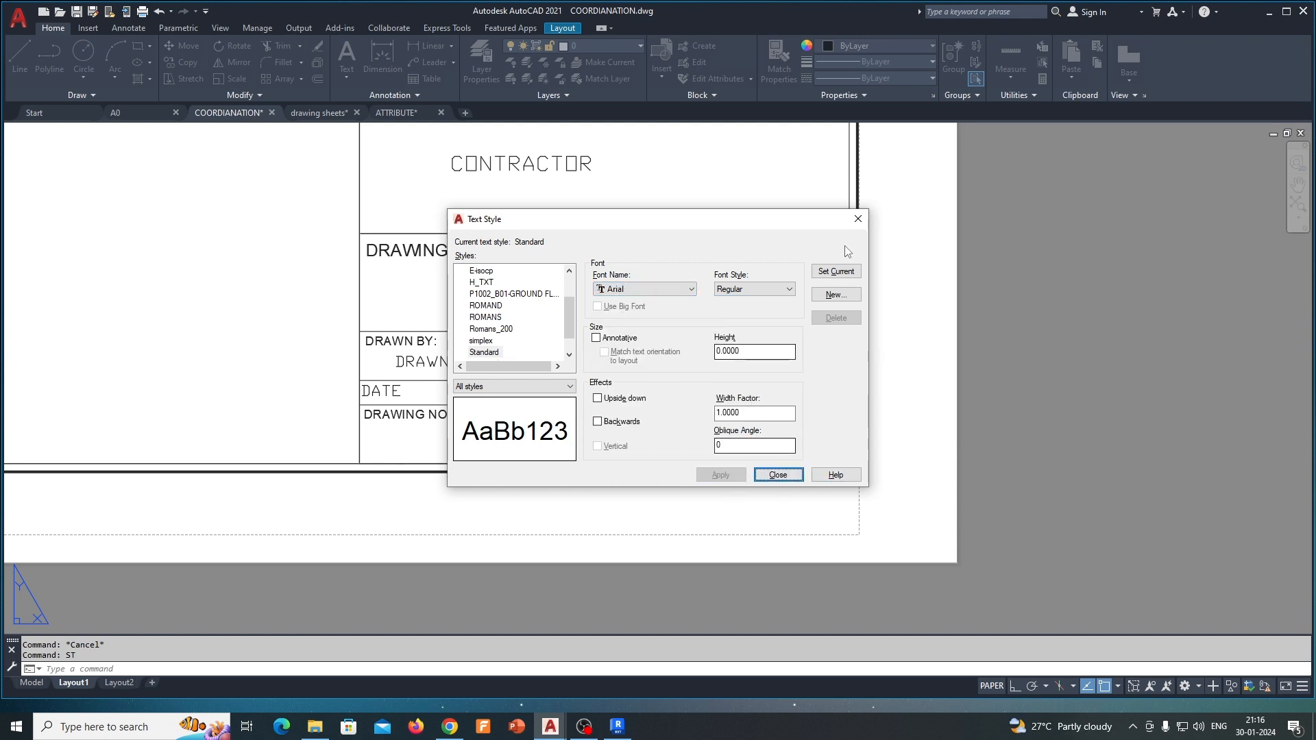
pyautogui.click(778, 475)
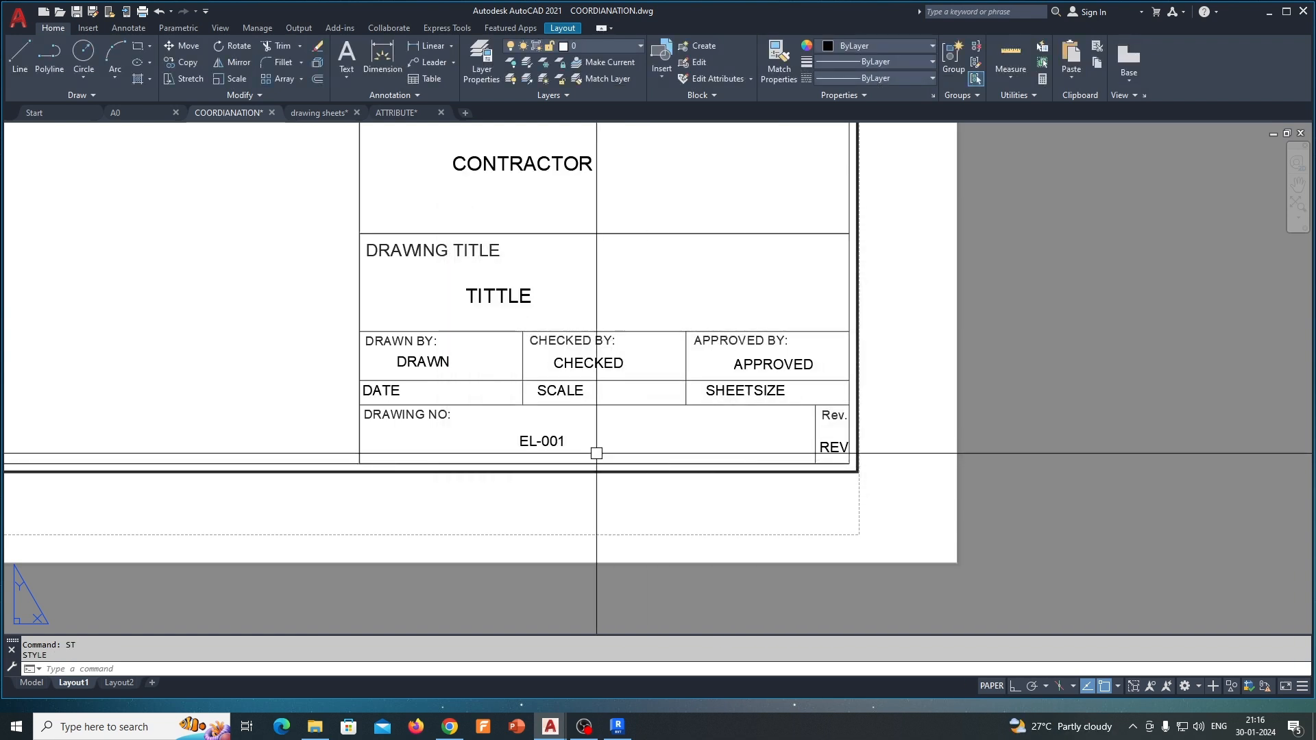
# - Set the DWG.NO attribute of the title block to EL-001-0001
pyautogui.scroll(4, 558, 441)
pyautogui.moveTo(474, 410); pyautogui.dragTo(506, 425, button='middle')
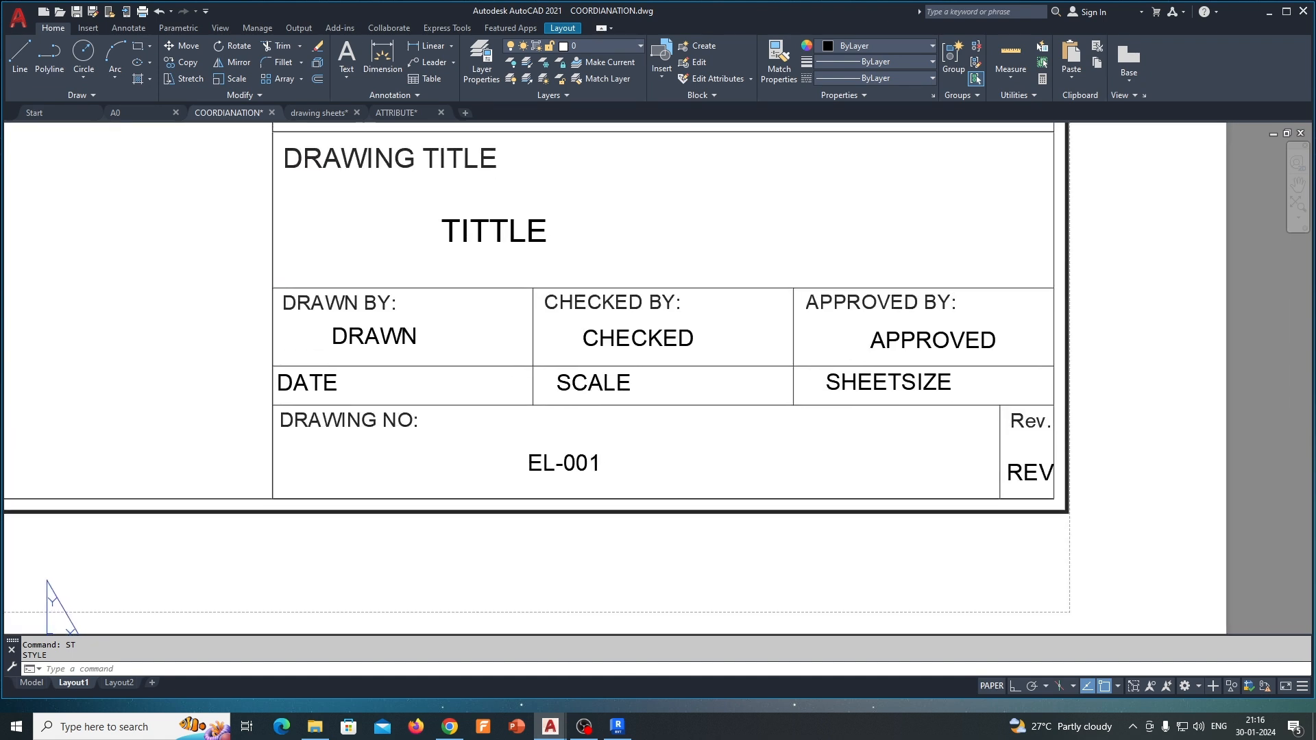
pyautogui.moveTo(597, 432); pyautogui.dragTo(597, 404, button='middle')
pyautogui.doubleClick(572, 441)
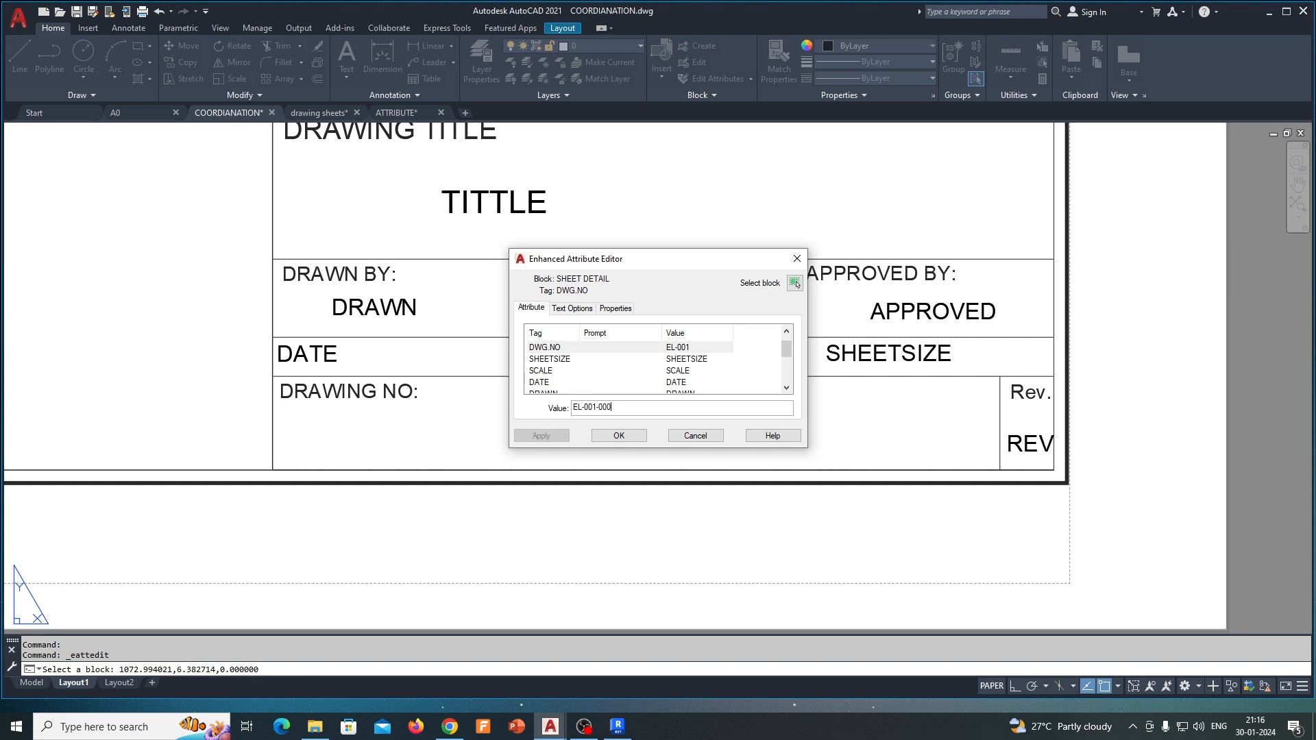
pyautogui.click(618, 437)
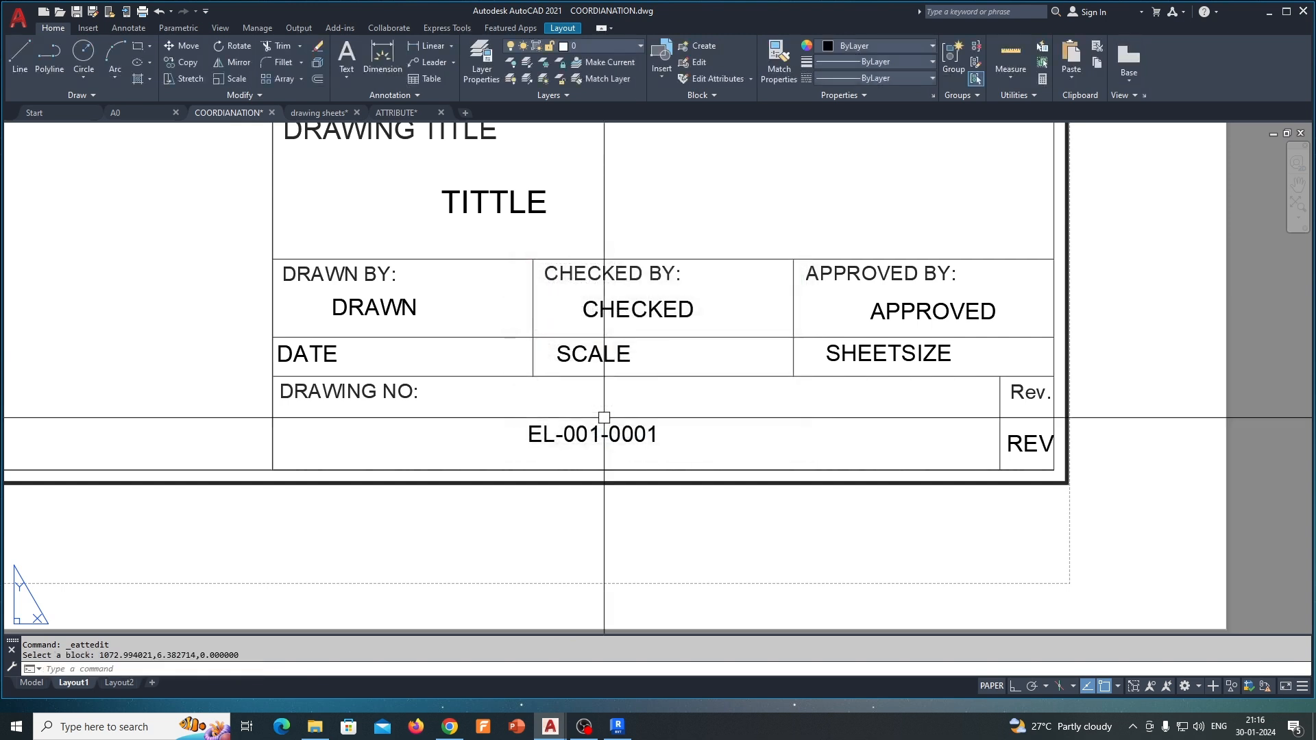
# - Set the REV attribute of the title block to 0
pyautogui.moveTo(709, 426); pyautogui.dragTo(590, 418, button='middle')
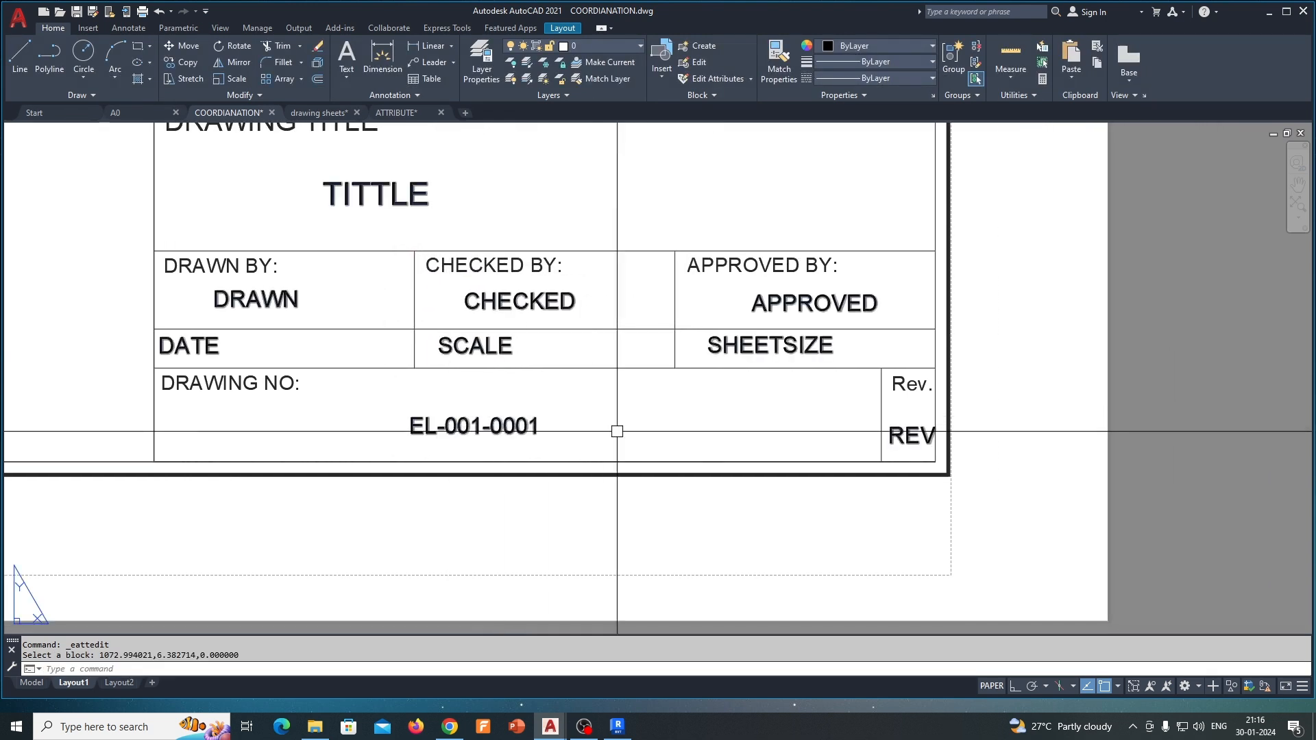
pyautogui.moveTo(500, 429); pyautogui.dragTo(324, 413, button='middle')
pyautogui.doubleClick(732, 426)
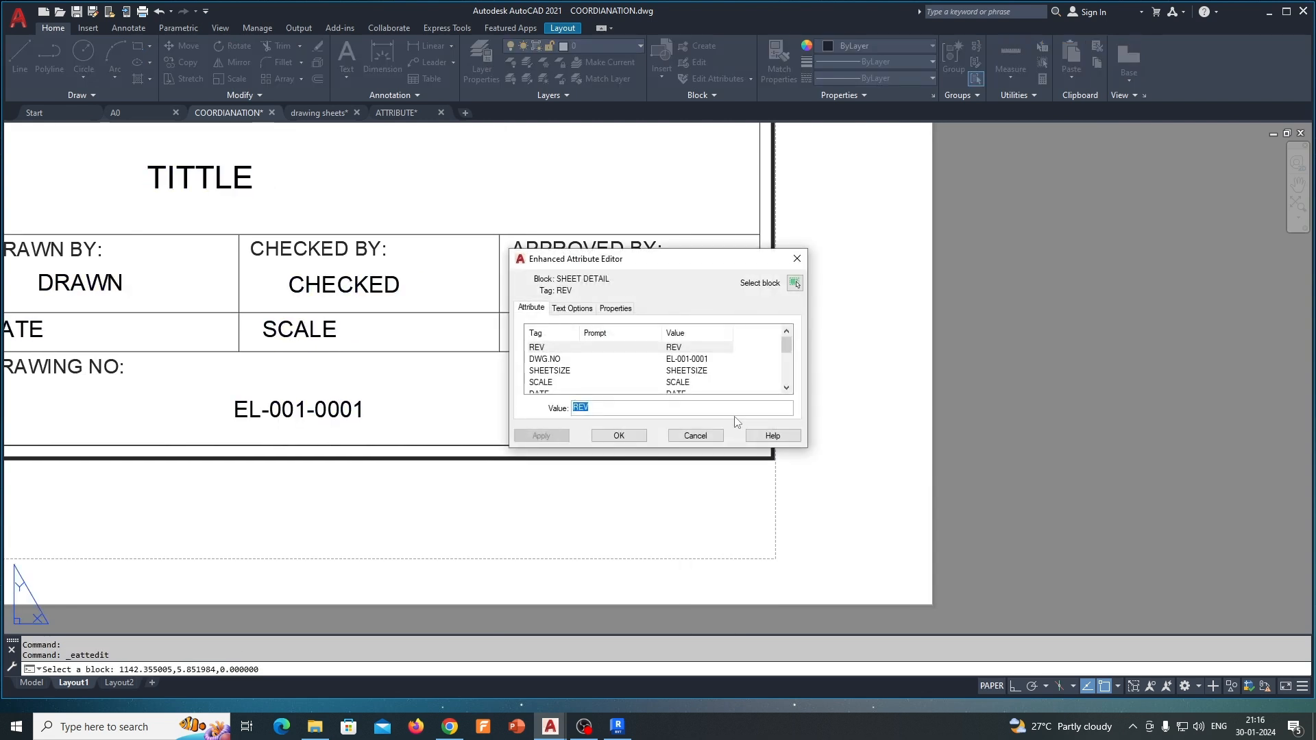
pyautogui.click(631, 441)
# - Shift the revision value horizontally with Ortho on so it sits centred beneath the Rev. label
pyautogui.scroll(4, 730, 414)
pyautogui.click(708, 431)
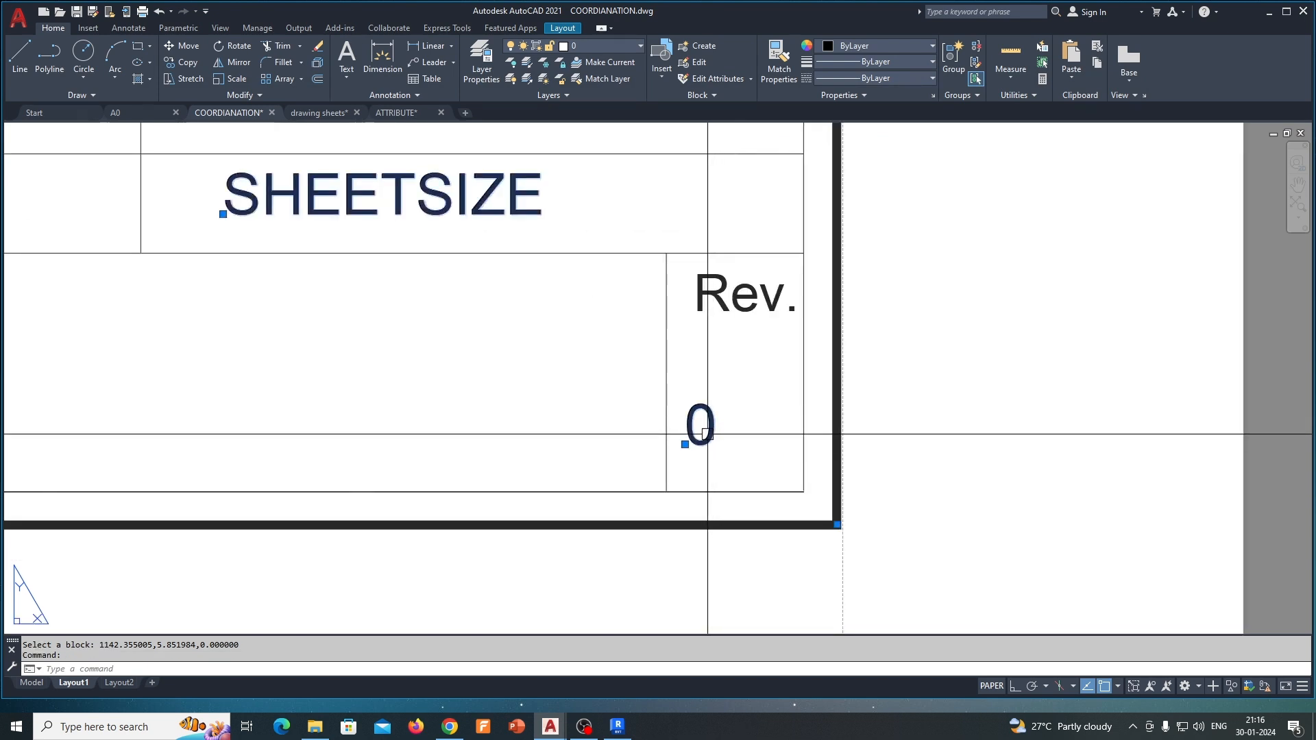
pyautogui.click(687, 444)
pyautogui.scroll(2, 699, 450)
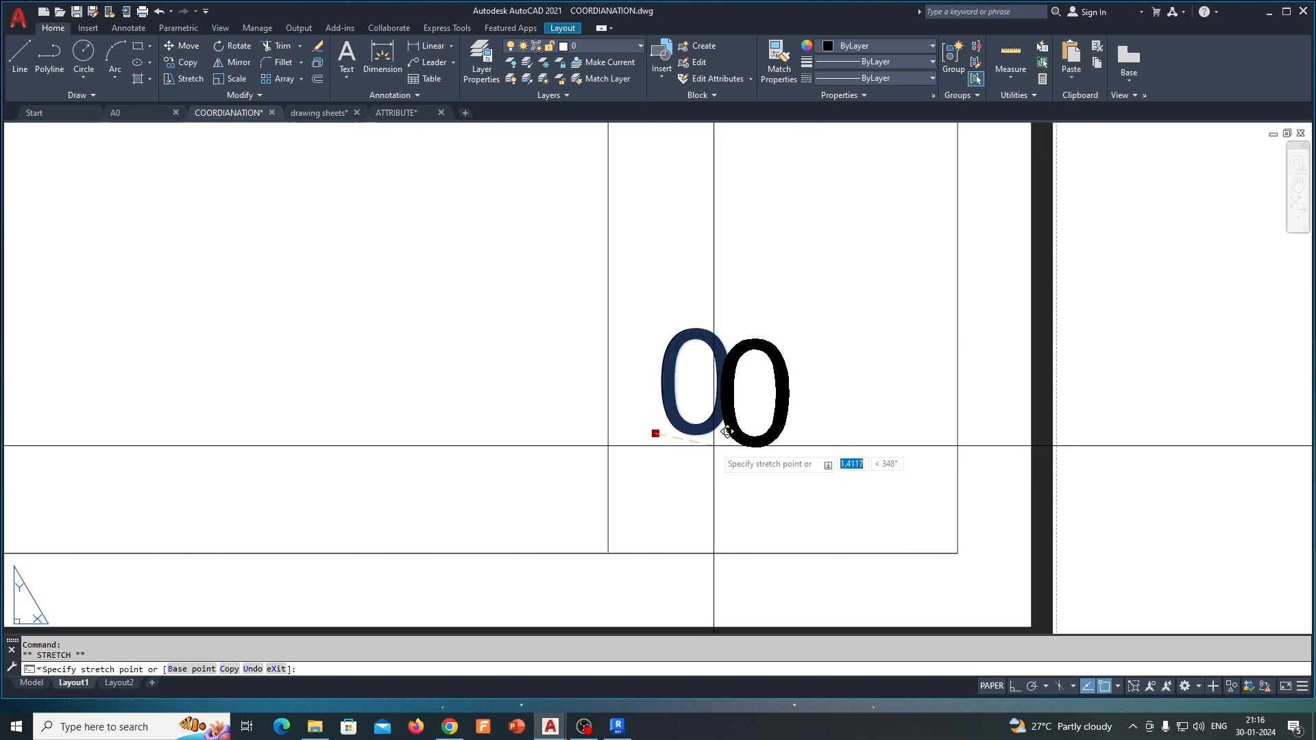
pyautogui.press('F8')
pyautogui.press('Escape')
# - Set the DATE attribute of the title block to 30-01-2024
pyautogui.scroll(-5, 730, 436)
pyautogui.moveTo(666, 423); pyautogui.dragTo(1026, 427, button='middle')
pyautogui.doubleClick(413, 350)
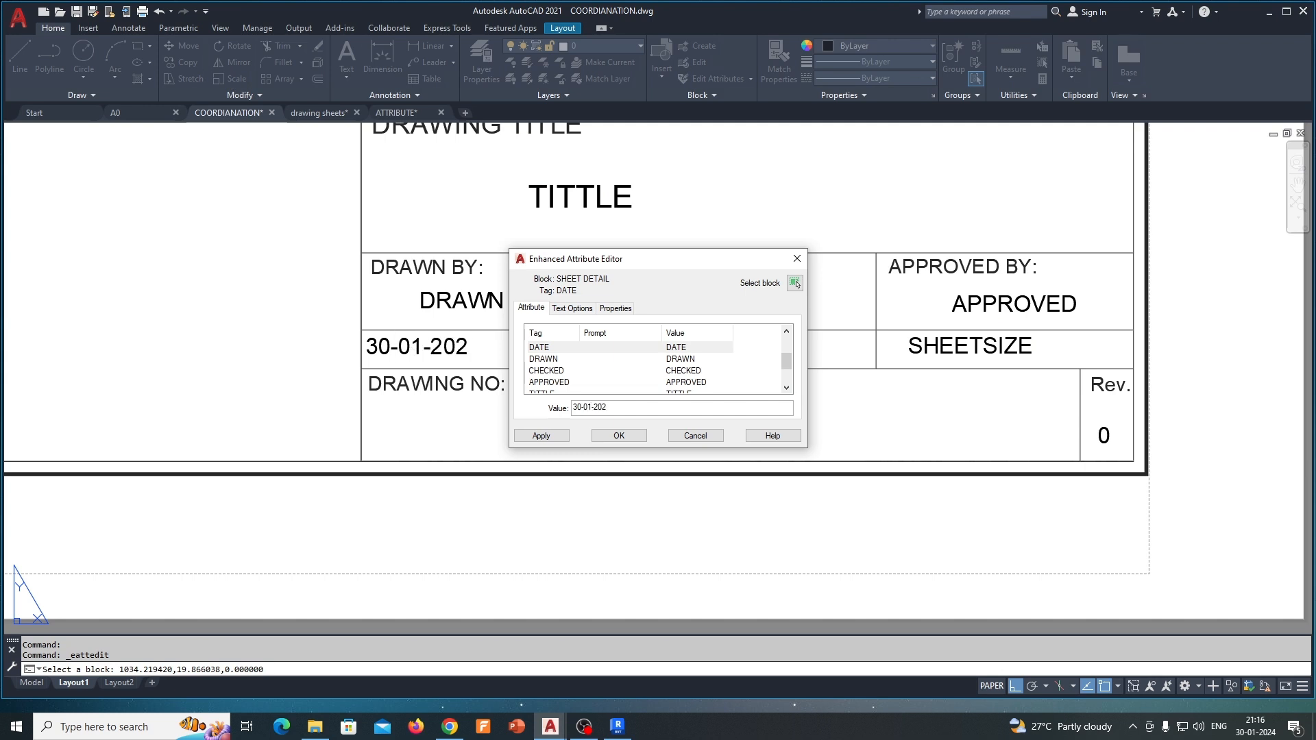
pyautogui.press('Return')
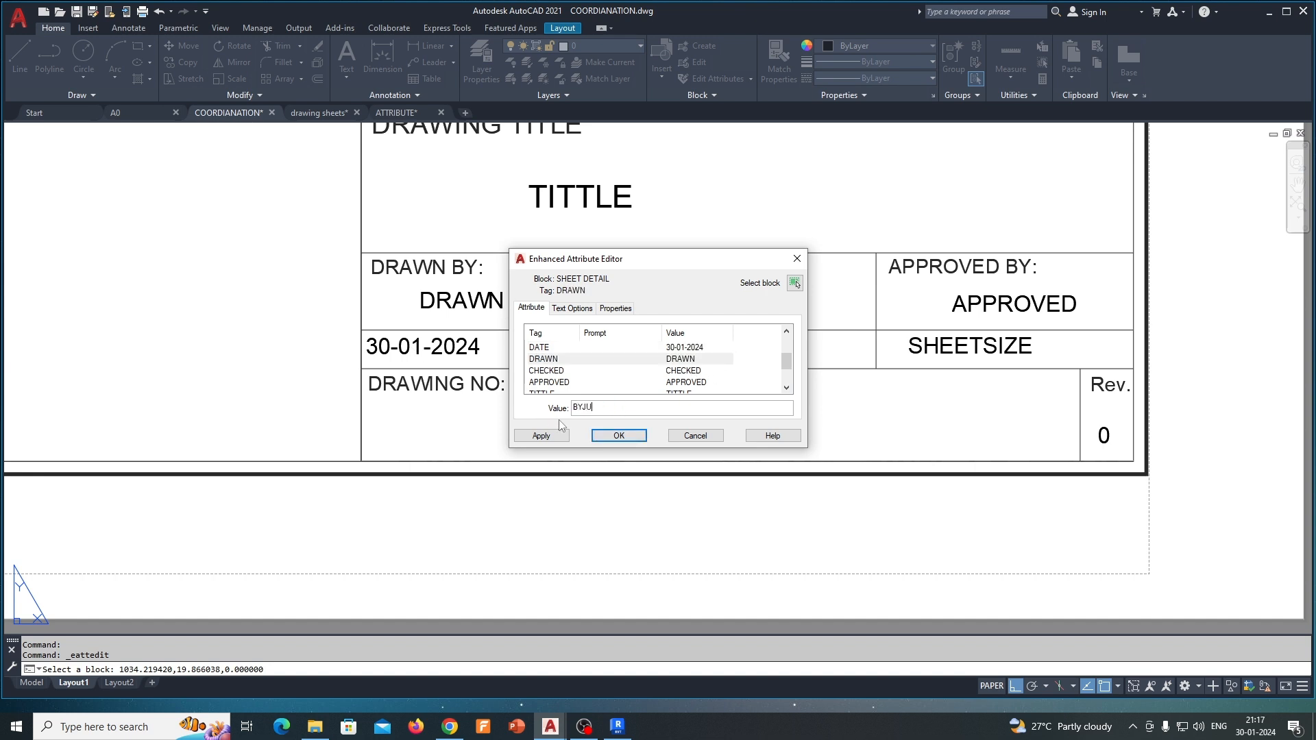
# - Enter the drafter's name as the value of the DRAWN, CHECKED and APPROVED attributes of the title block
pyautogui.click(678, 375)
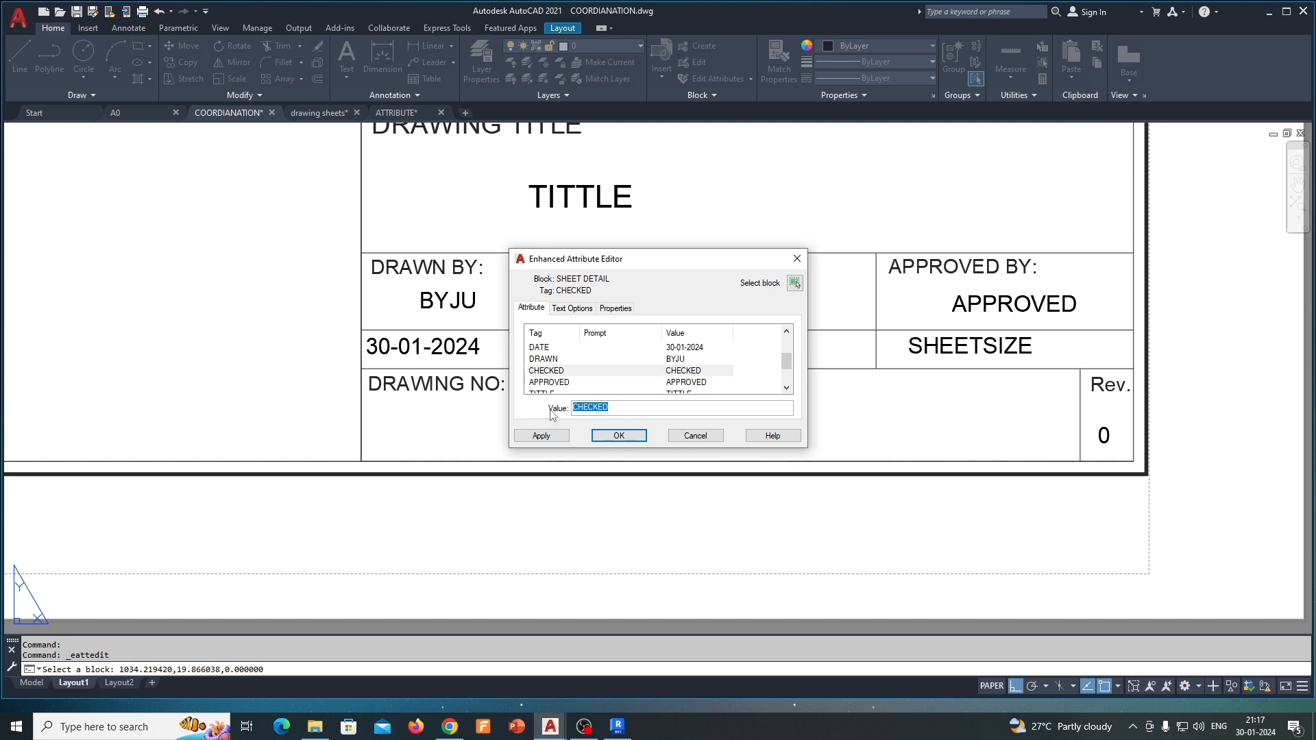
pyautogui.click(696, 384)
pyautogui.write('BYJ')
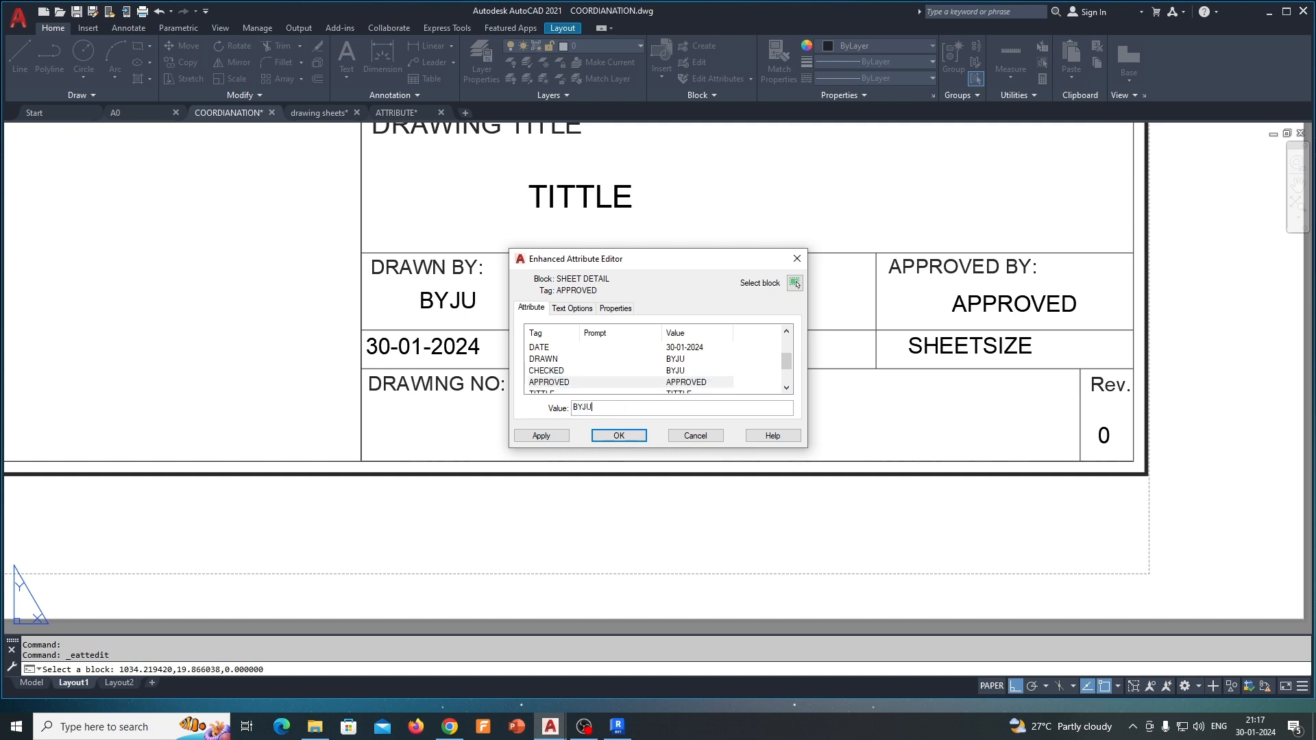
pyautogui.write('U')
pyautogui.click(616, 436)
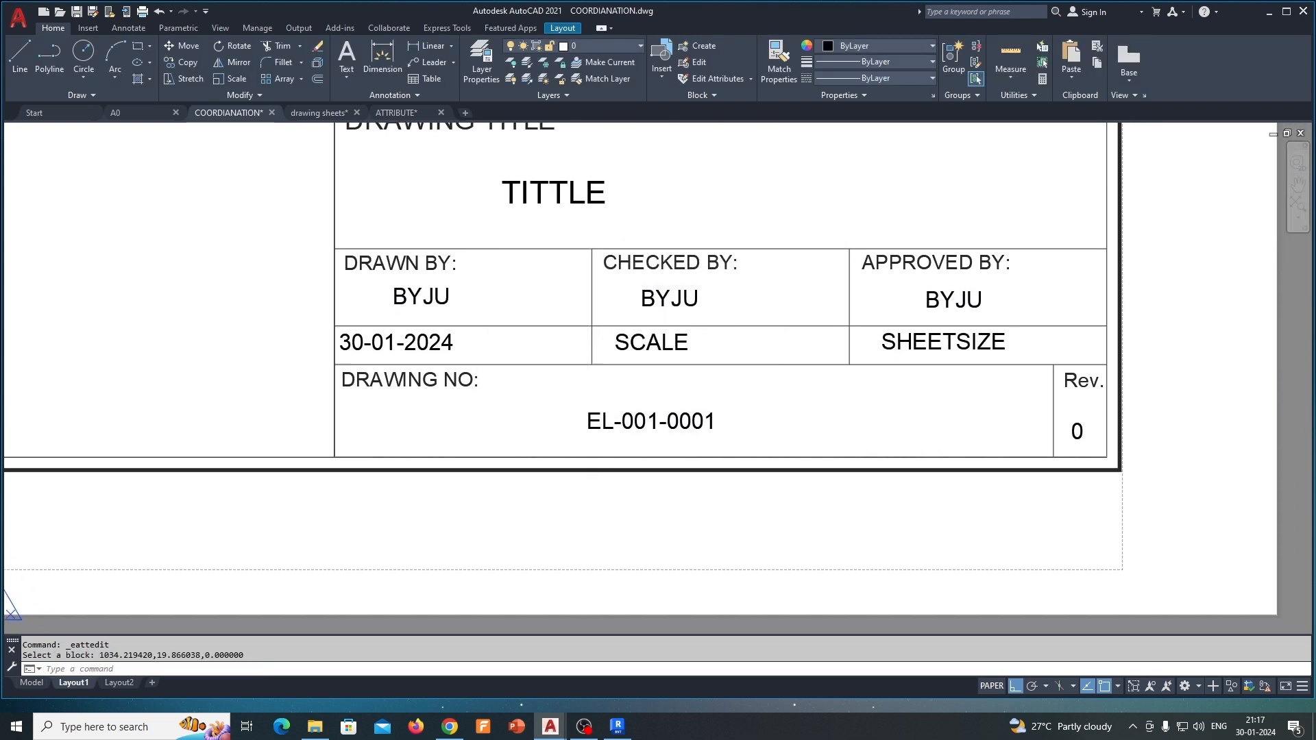
# - Replace the CHECKED attribute with the checker's initials and the APPROVED attribute with the approver's initials
pyautogui.doubleClick(670, 298)
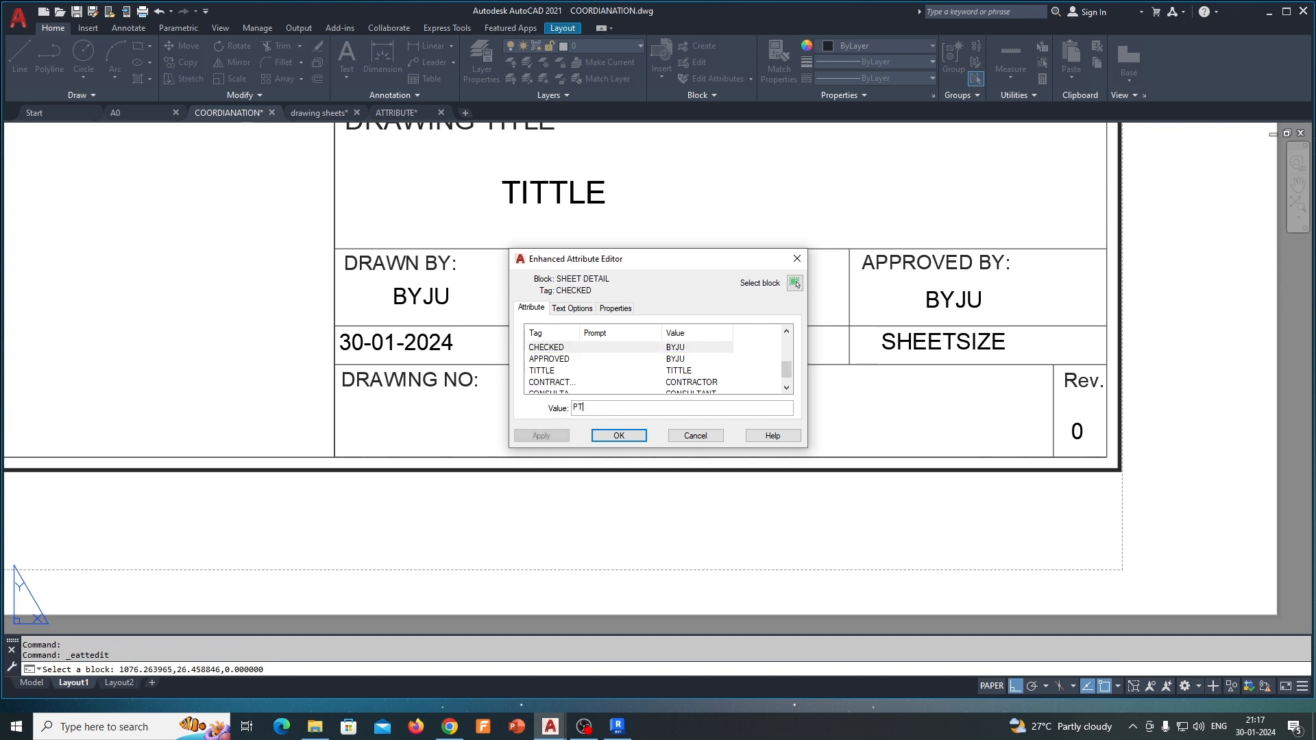
pyautogui.click(625, 439)
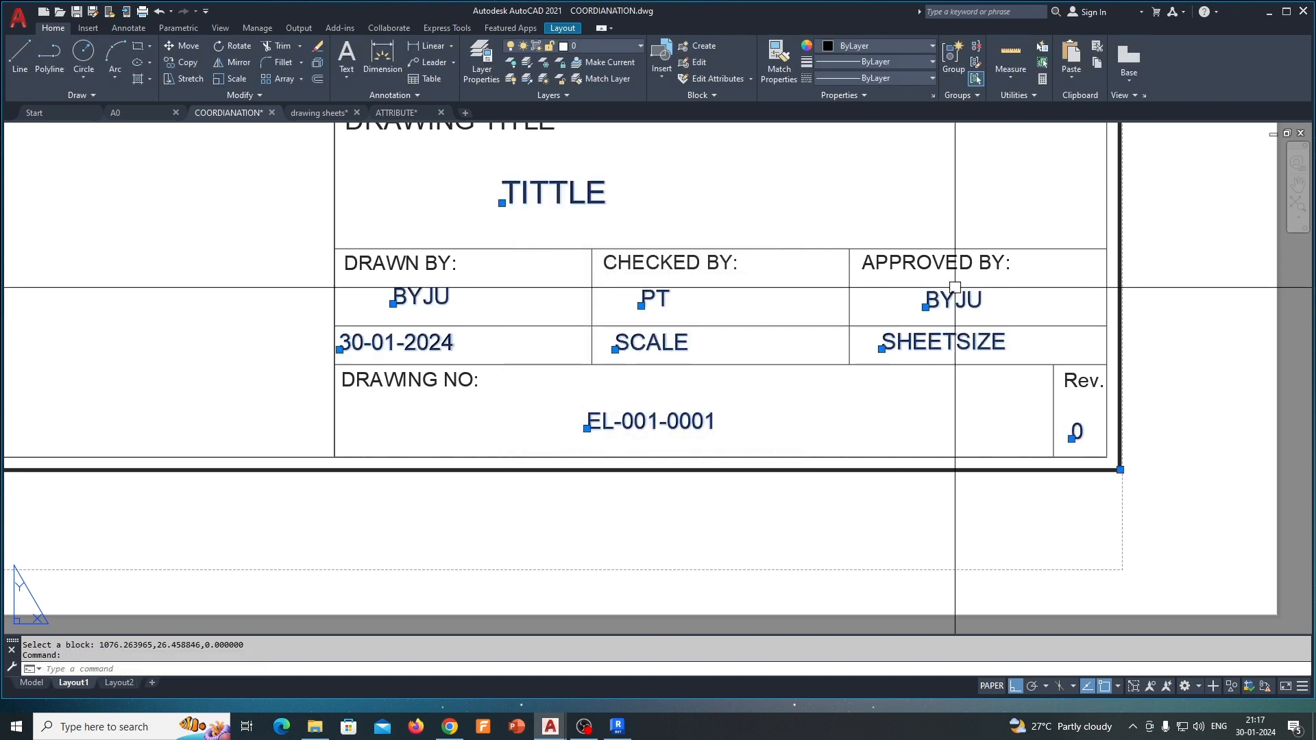
pyautogui.doubleClick(903, 313)
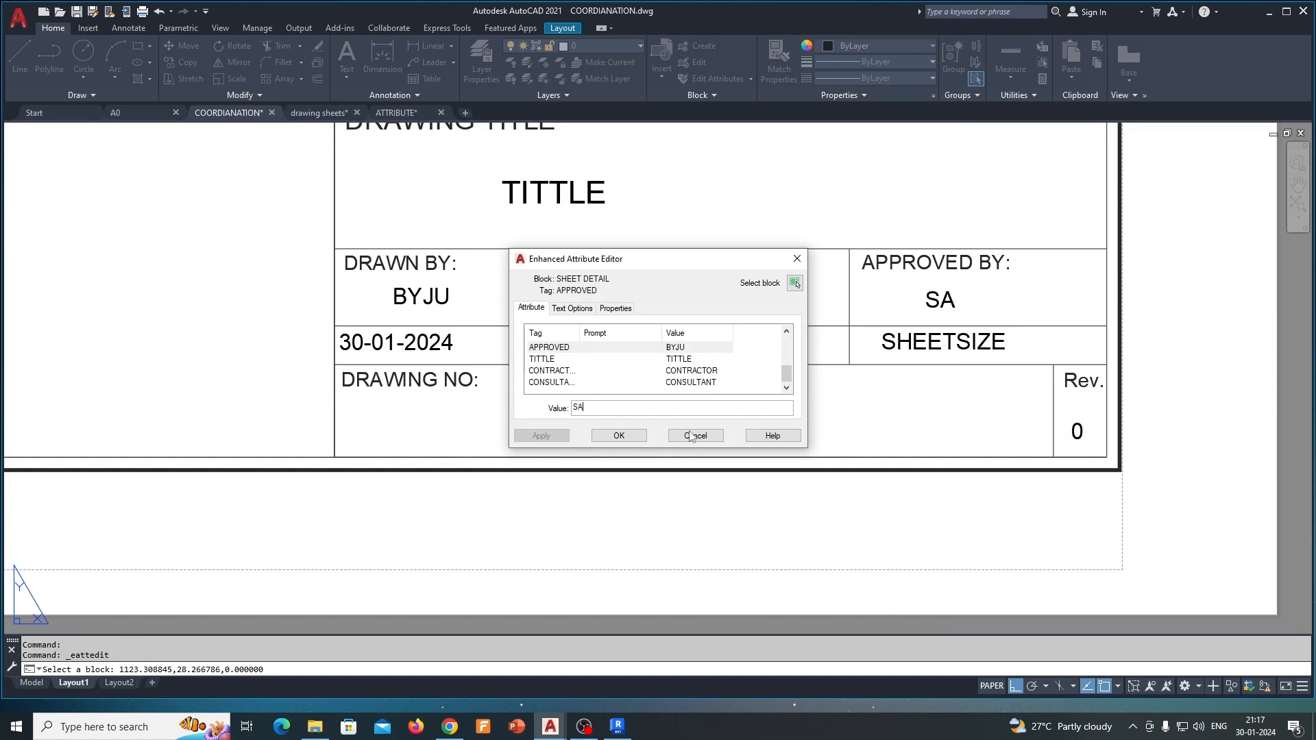
pyautogui.click(619, 438)
pyautogui.doubleClick(409, 294)
pyautogui.press('Escape')
pyautogui.press('Escape')
# - Set the SCALE attribute of the title block to 1:100 and the SHEETSIZE attribute to A1
pyautogui.moveTo(513, 304); pyautogui.dragTo(517, 296, button='middle')
pyautogui.moveTo(635, 344); pyautogui.dragTo(558, 340, button='middle')
pyautogui.doubleClick(574, 336)
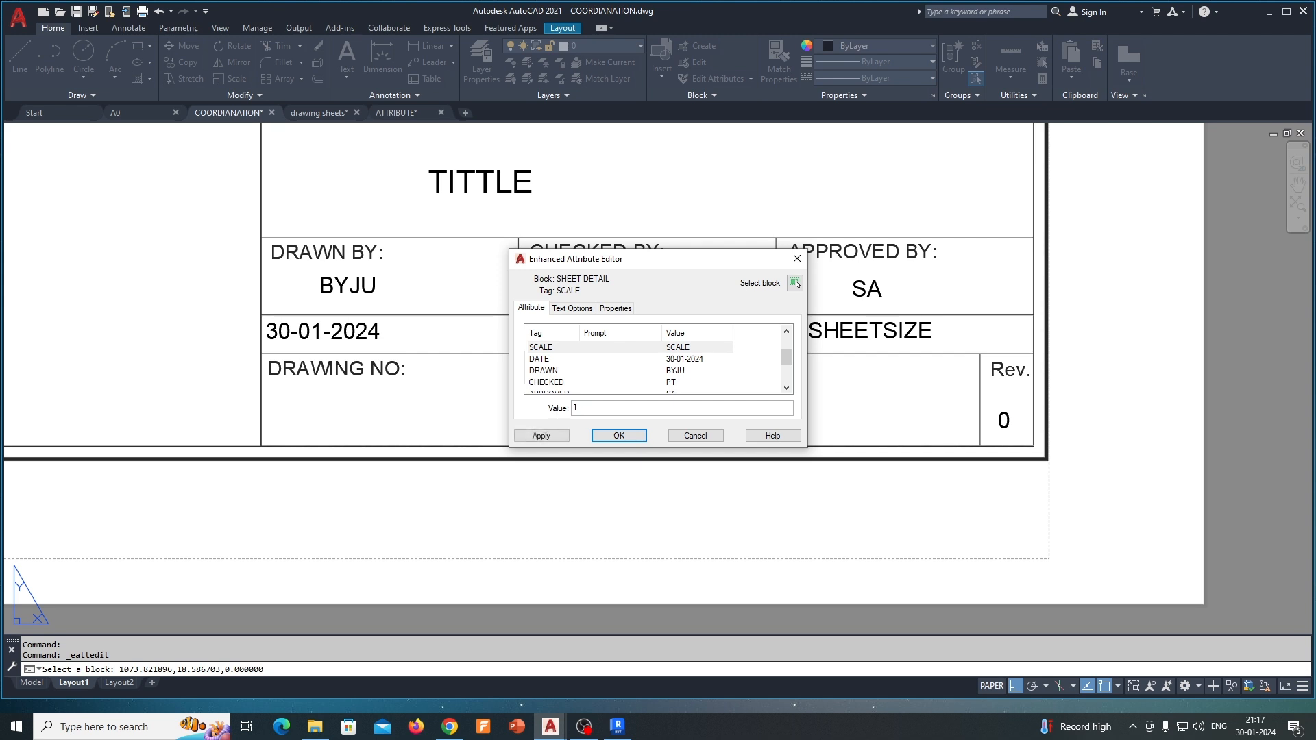
pyautogui.click(630, 437)
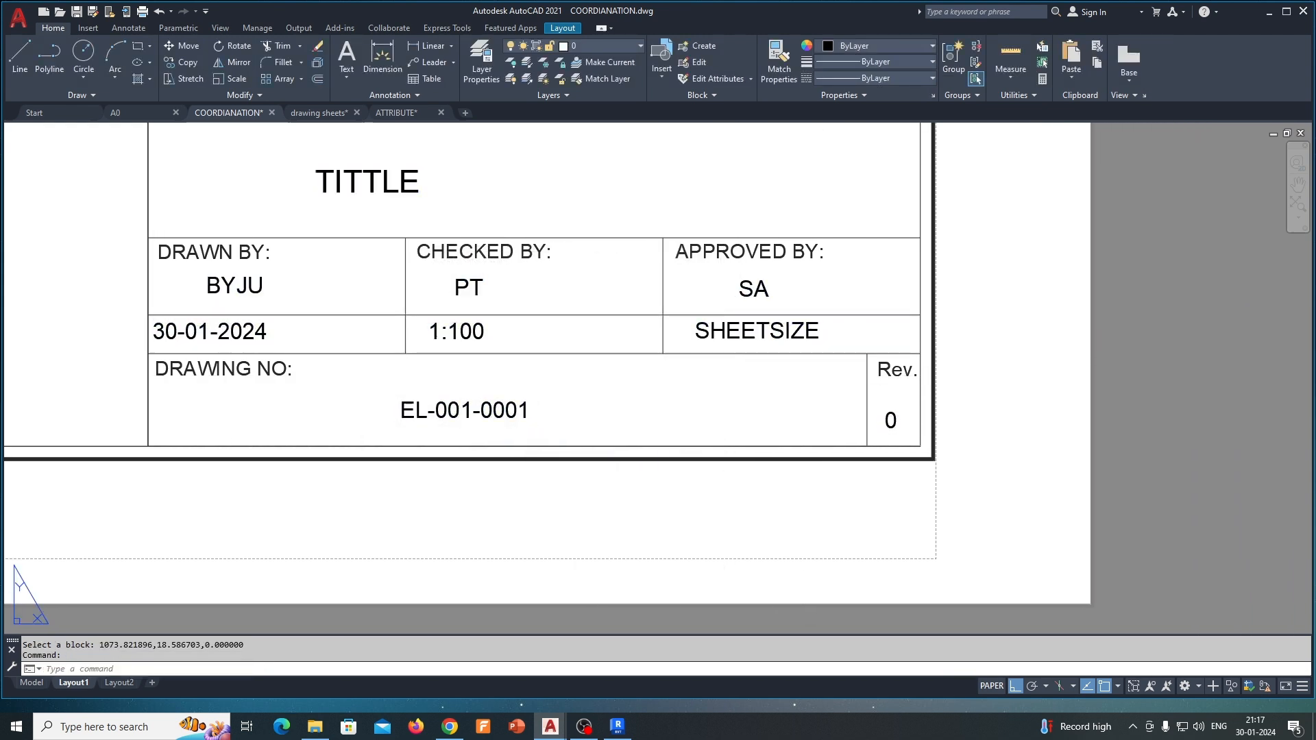
pyautogui.doubleClick(731, 330)
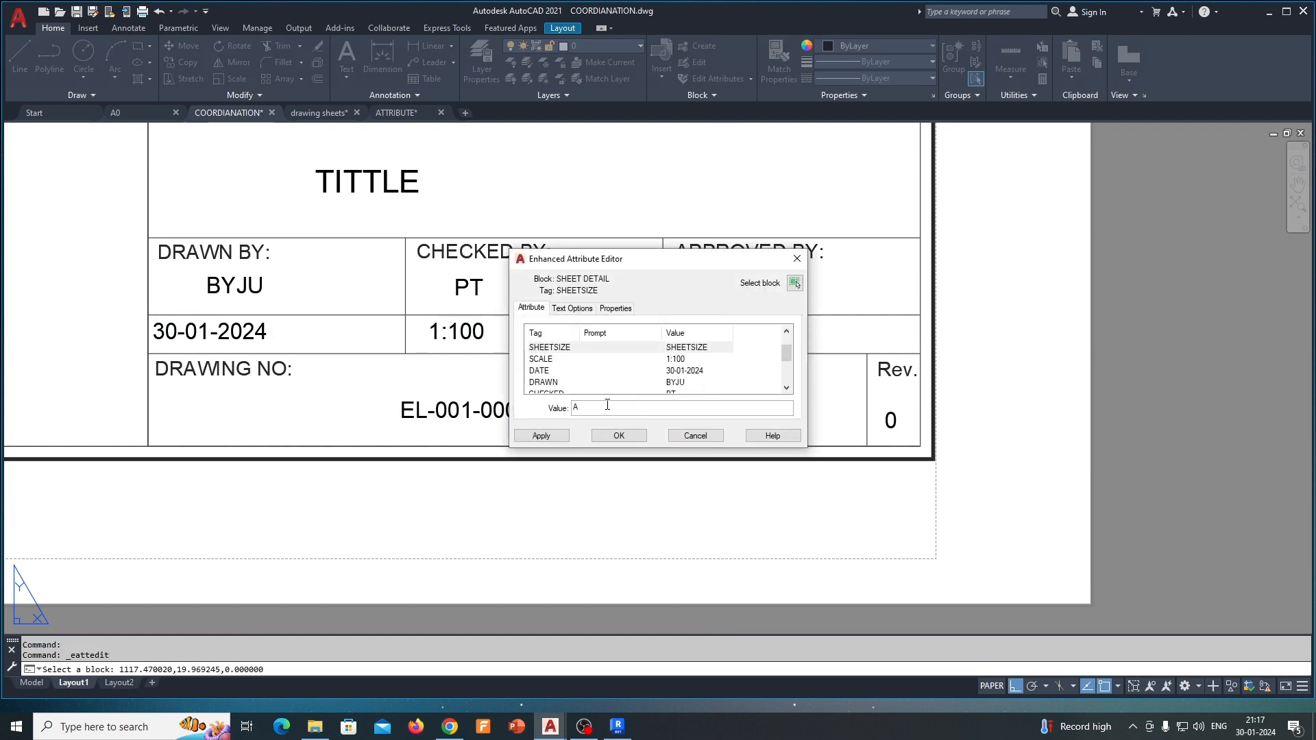
pyautogui.click(619, 436)
# - Shift the sheet size value horizontally so it lines up beneath the approver's initials
pyautogui.click(693, 340)
pyautogui.click(697, 335)
pyautogui.scroll(4, 710, 333)
pyautogui.click(744, 340)
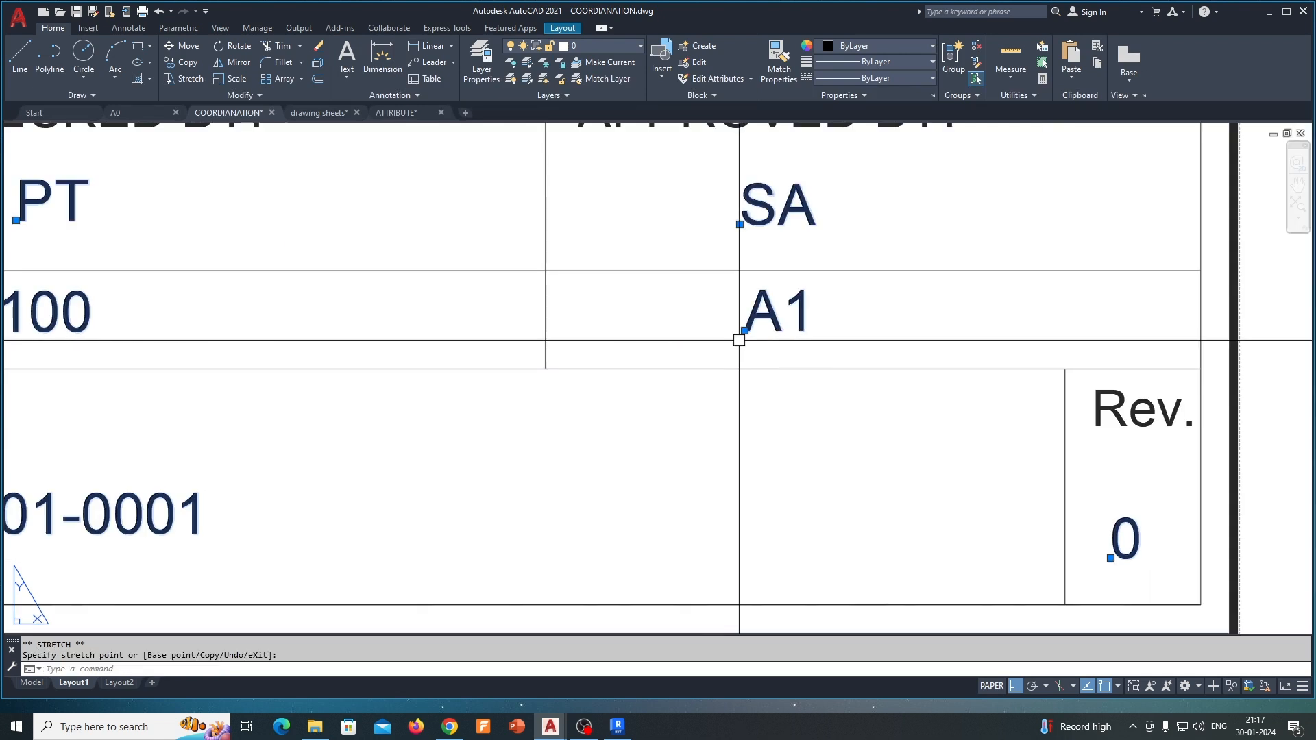
pyautogui.press('Escape')
# - Set the TITTLE attribute of the title block to GROUND FLOOR MEP COORDINATION LAYOUT
pyautogui.scroll(-7, 688, 359)
pyautogui.moveTo(628, 347); pyautogui.dragTo(625, 399, button='middle')
pyautogui.scroll(2, 548, 344)
pyautogui.doubleClick(547, 344)
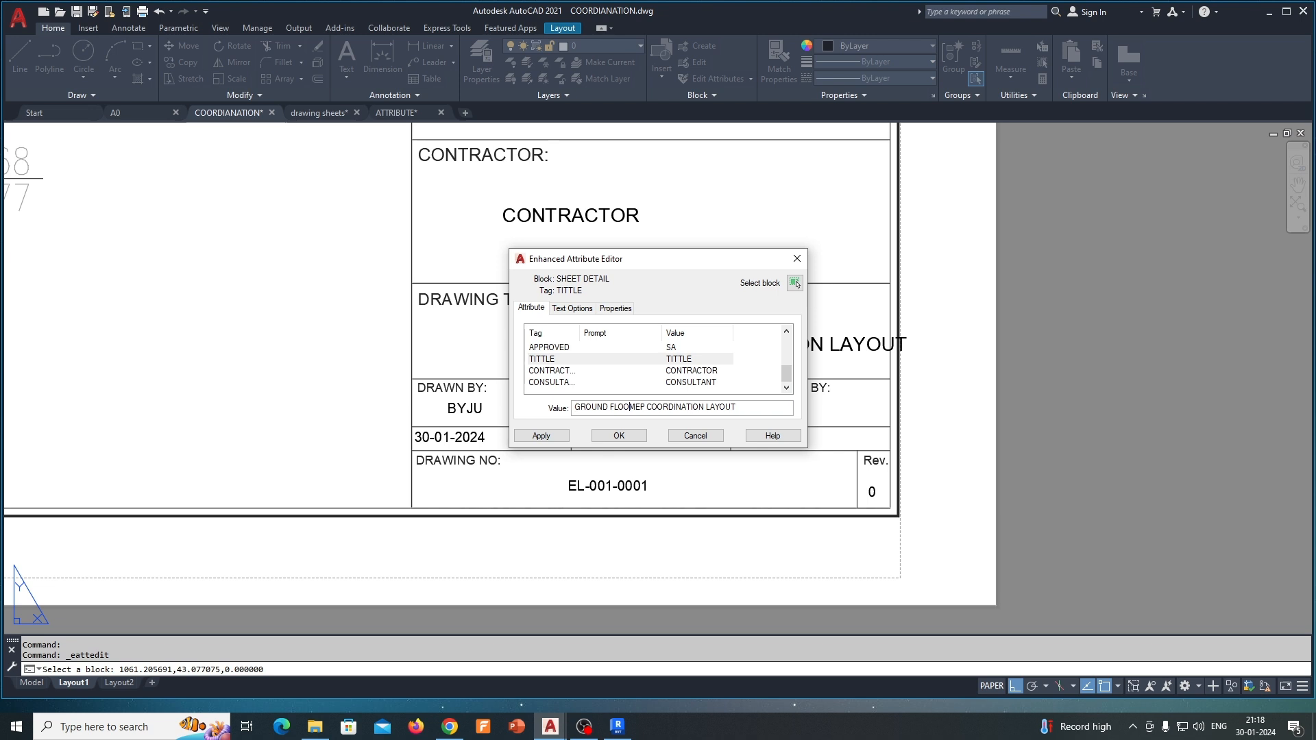
pyautogui.click(619, 436)
# - Shift the drawing title text horizontally with Ortho on so it fits inside the DRAWING TITLE cell
pyautogui.click(514, 347)
pyautogui.click(515, 351)
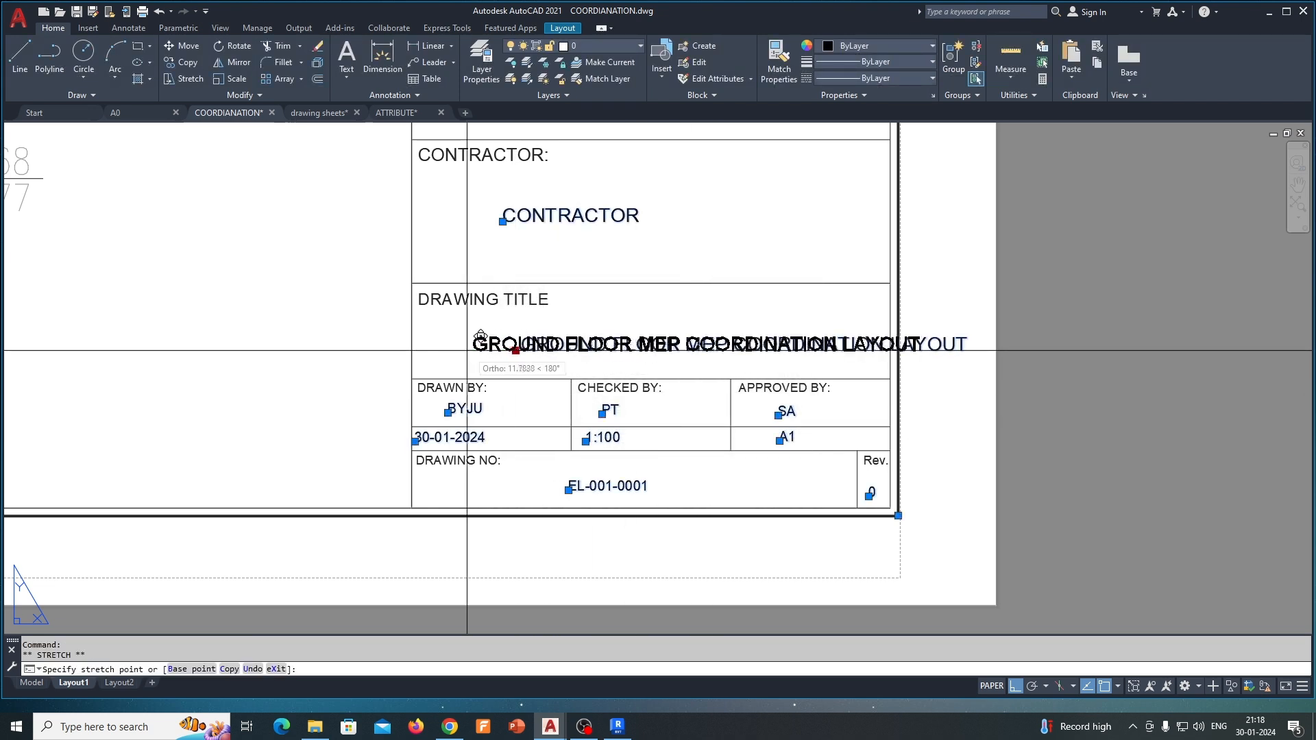
pyautogui.click(427, 351)
pyautogui.press('Escape')
# - Set the CONTRACTOR attribute to BIM LANE and the CONSULTANT attribute to BIMLANE
pyautogui.moveTo(576, 302); pyautogui.dragTo(485, 309, button='middle')
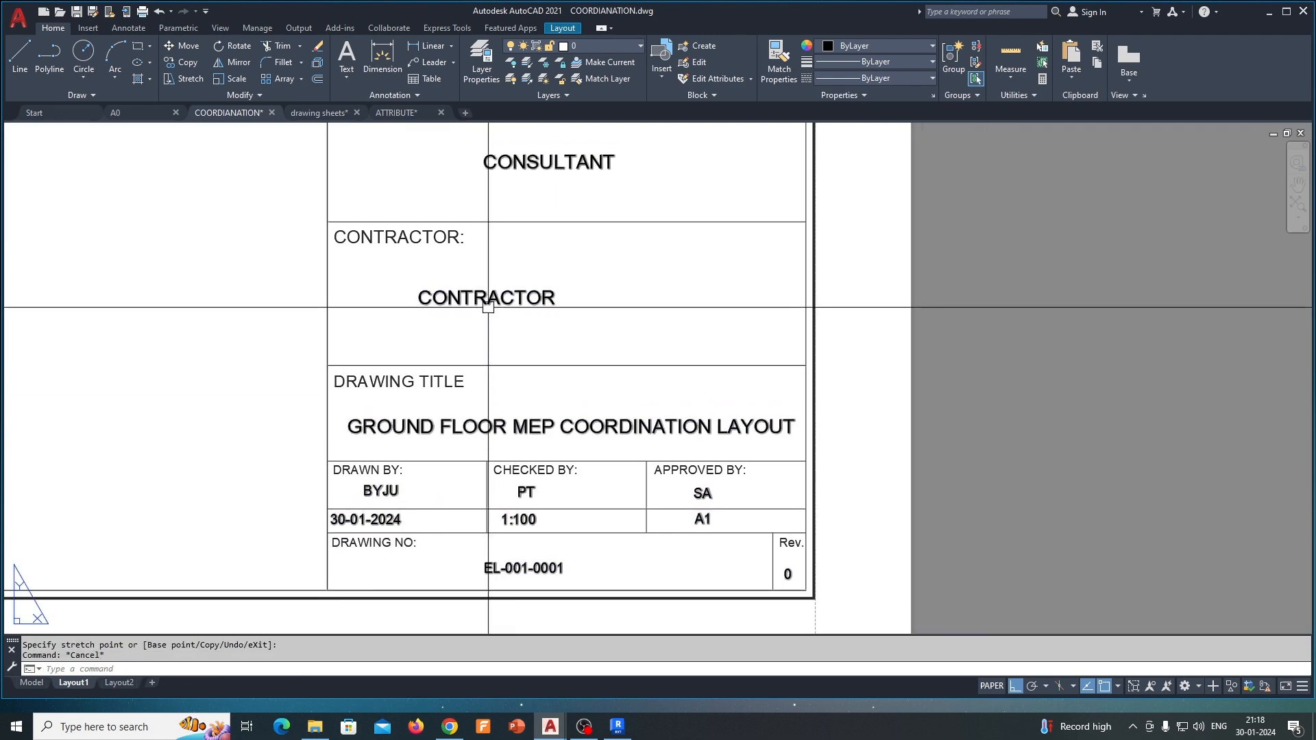
pyautogui.doubleClick(490, 310)
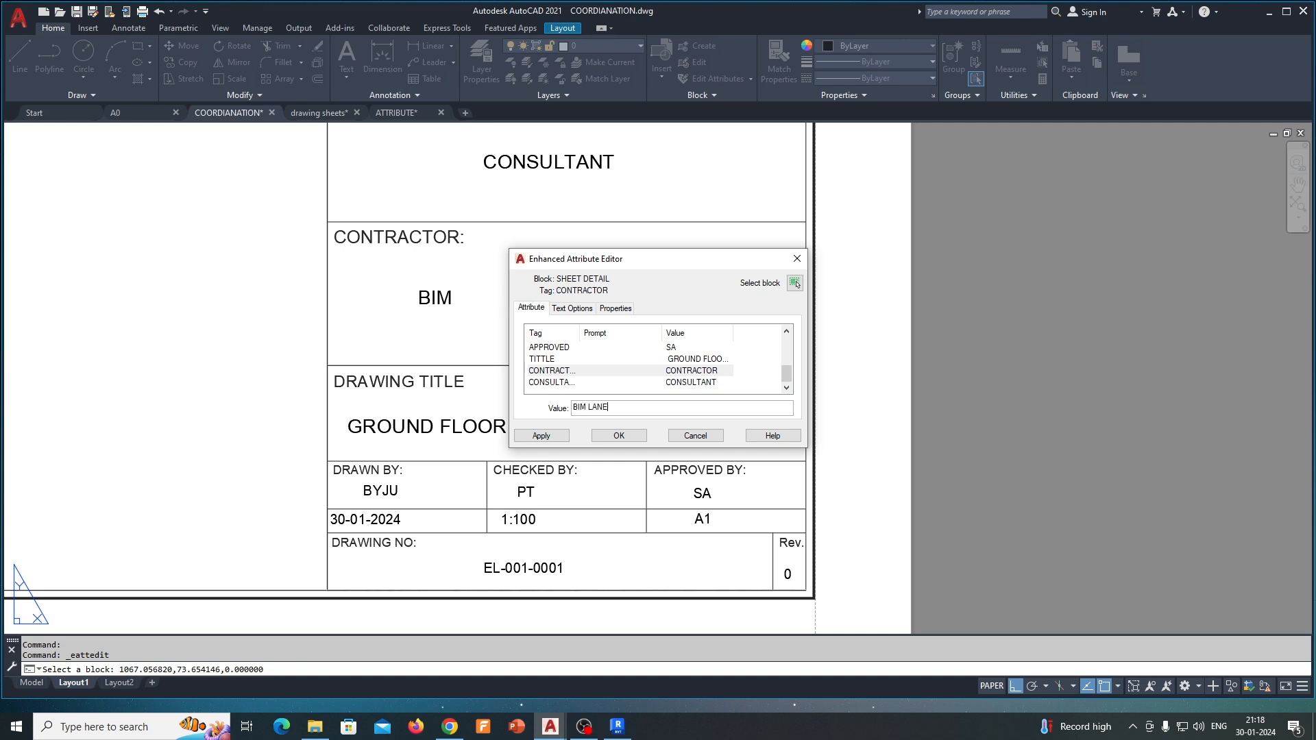
pyautogui.click(617, 436)
pyautogui.moveTo(538, 166); pyautogui.dragTo(534, 295, button='middle')
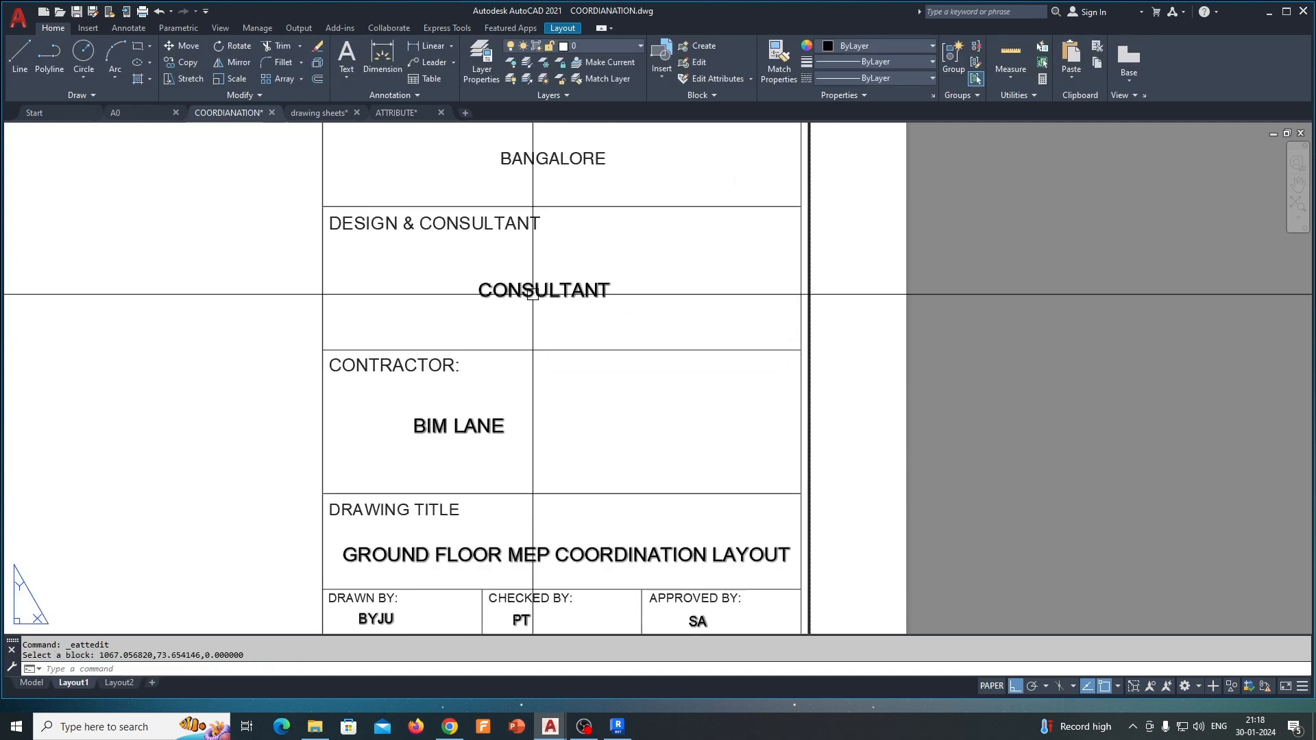
pyautogui.doubleClick(534, 292)
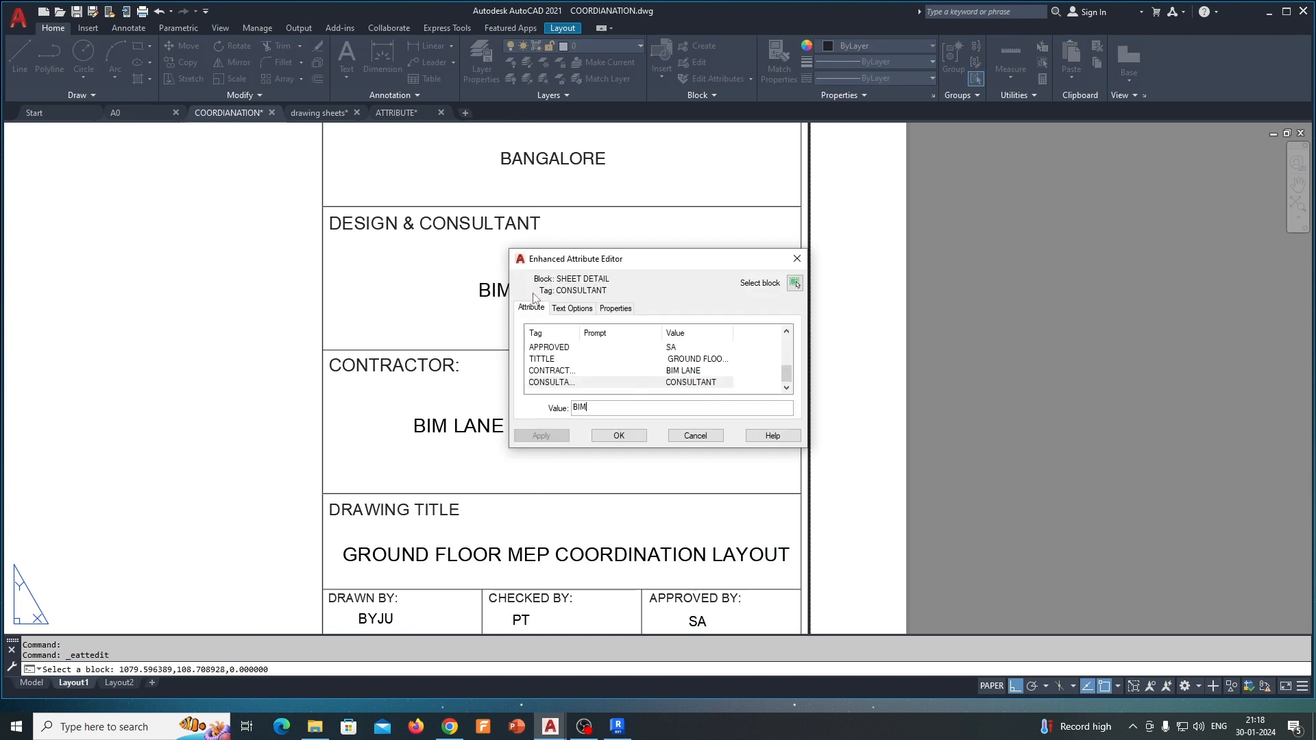
pyautogui.click(624, 436)
pyautogui.scroll(-2, 594, 347)
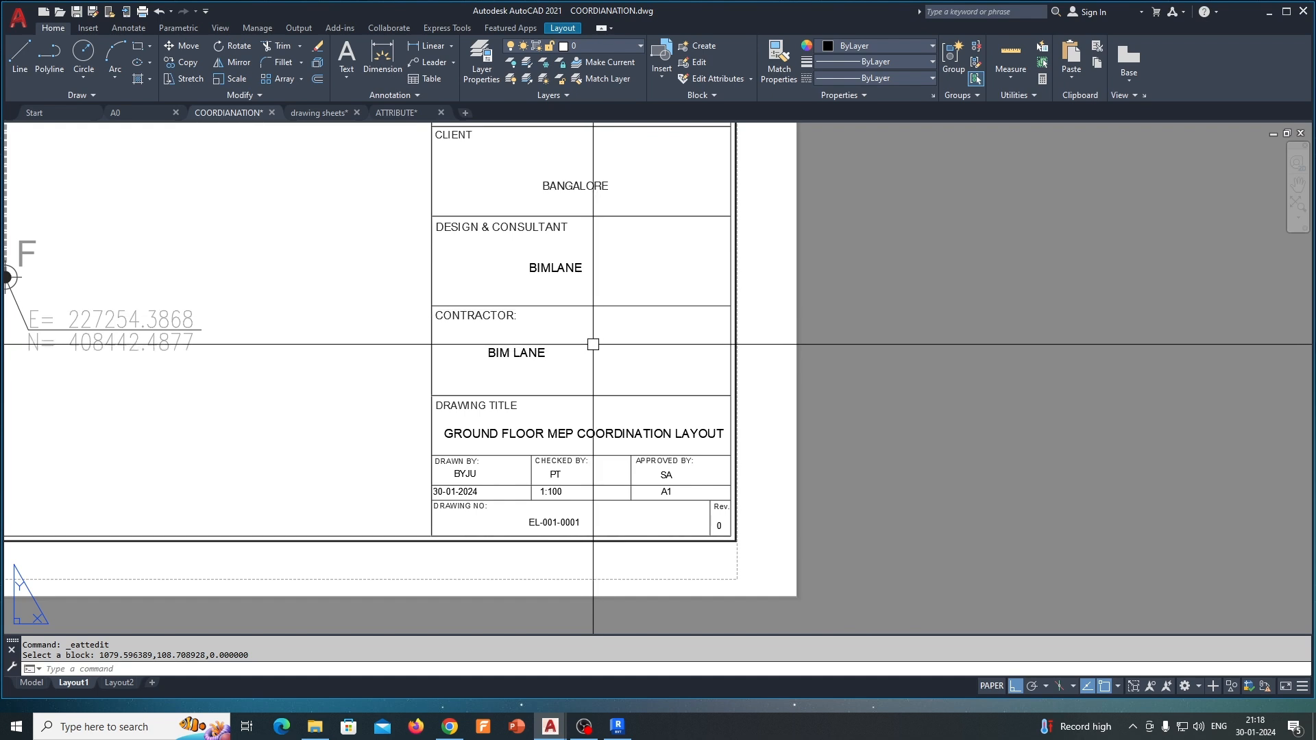
pyautogui.click(523, 357)
pyautogui.click(485, 357)
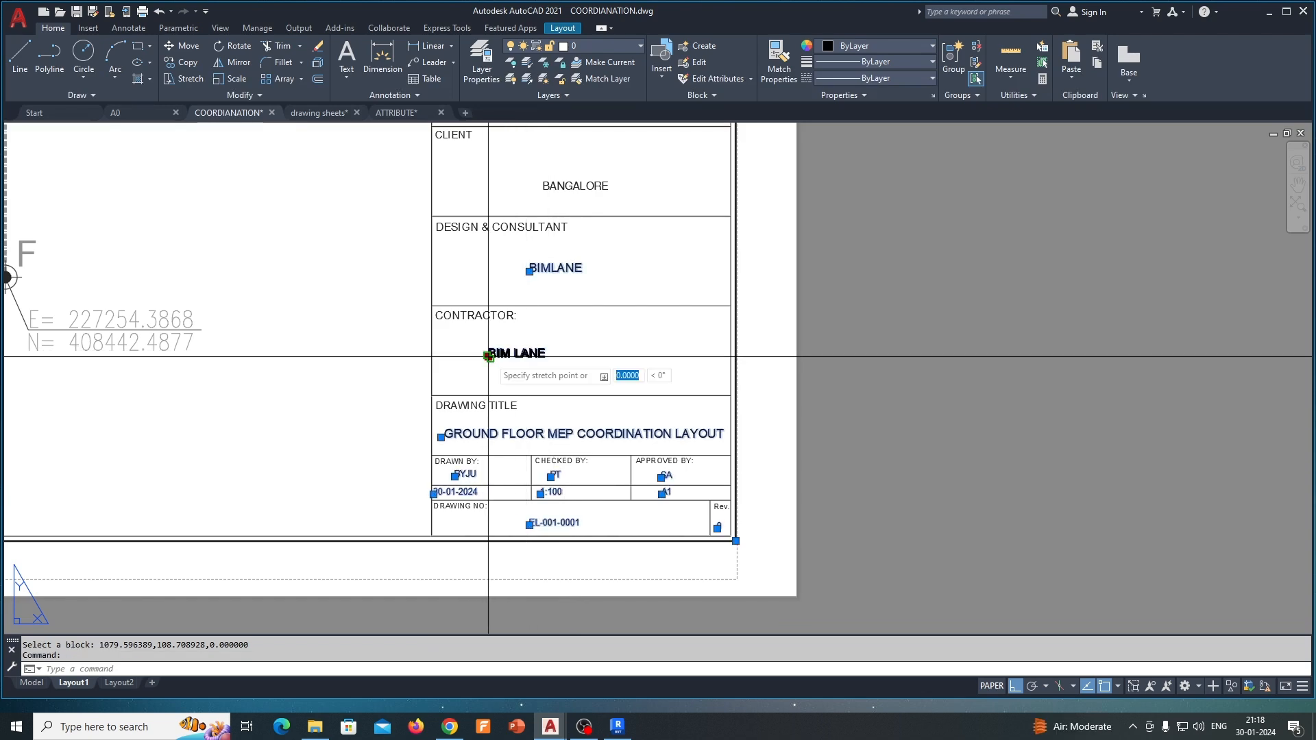
pyautogui.scroll(4, 524, 365)
pyautogui.scroll(-2, 578, 365)
pyautogui.moveTo(578, 365); pyautogui.dragTo(538, 486, button='middle')
pyautogui.press('Escape')
# - Review the filled-in title block and the whole coordination sheet in Layout1
pyautogui.scroll(-4, 544, 323)
pyautogui.scroll(4, 561, 408)
pyautogui.scroll(-8, 582, 429)
pyautogui.scroll(2, 564, 357)
pyautogui.scroll(2, 565, 356)
pyautogui.scroll(-4, 575, 298)
pyautogui.moveTo(560, 238); pyautogui.dragTo(576, 294, button='middle')
pyautogui.middleClick(584, 323)
pyautogui.middleClick(584, 324)
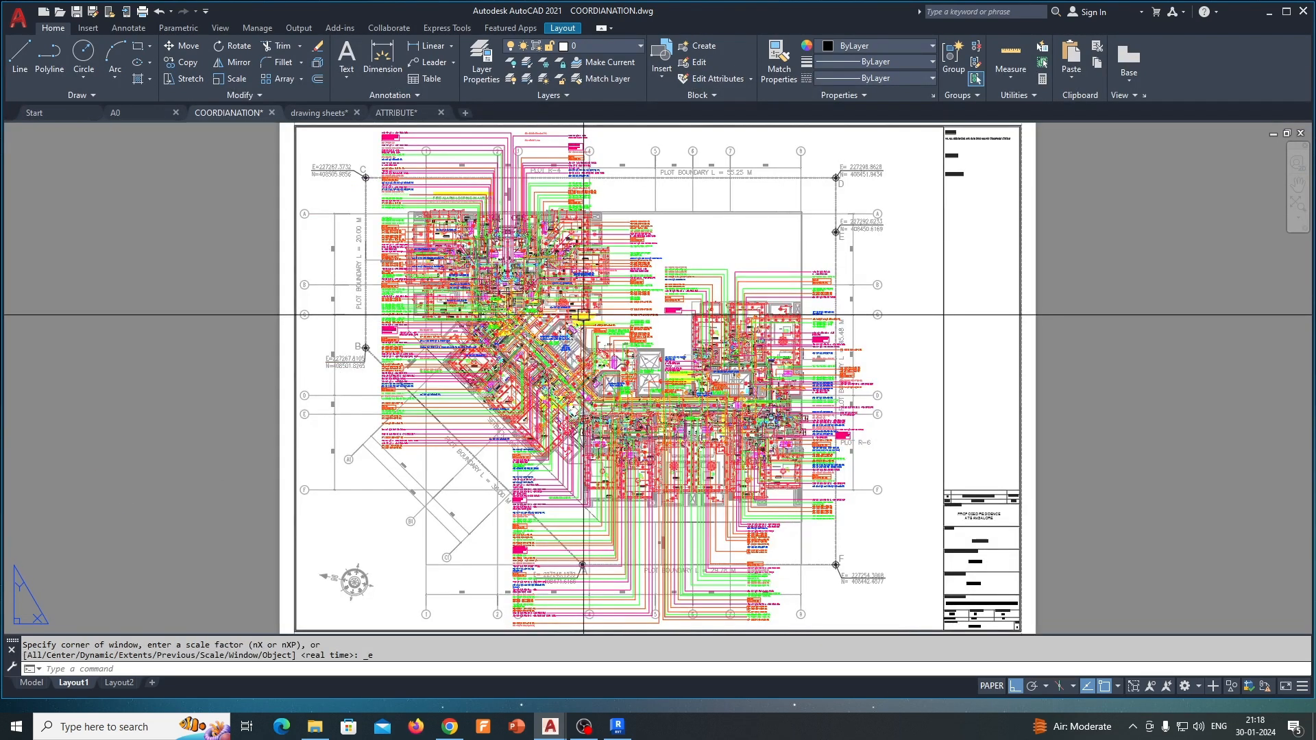
# - Open Layout2 and erase its default viewport so the layout is empty
pyautogui.click(125, 683)
pyautogui.scroll(-4, 621, 427)
pyautogui.write('e')
pyautogui.press('space')
pyautogui.click(400, 303)
pyautogui.click(807, 556)
pyautogui.press('space')
pyautogui.middleClick(695, 465)
pyautogui.middleClick(695, 464)
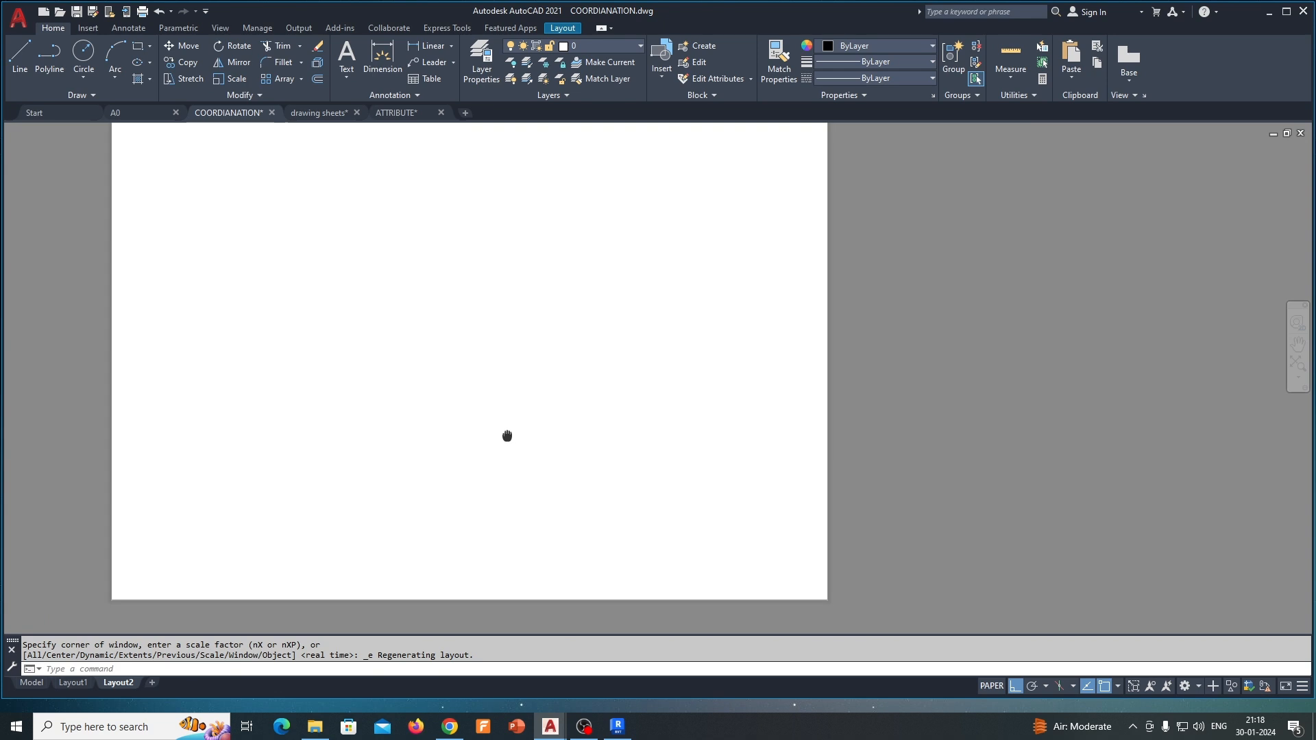
# - Attach the A0 title sheet to Layout2 as an overlay external reference at insertion point 0,0 and scale 1
pyautogui.press('Escape')
pyautogui.press('Escape')
pyautogui.write('xr')
pyautogui.press('space')
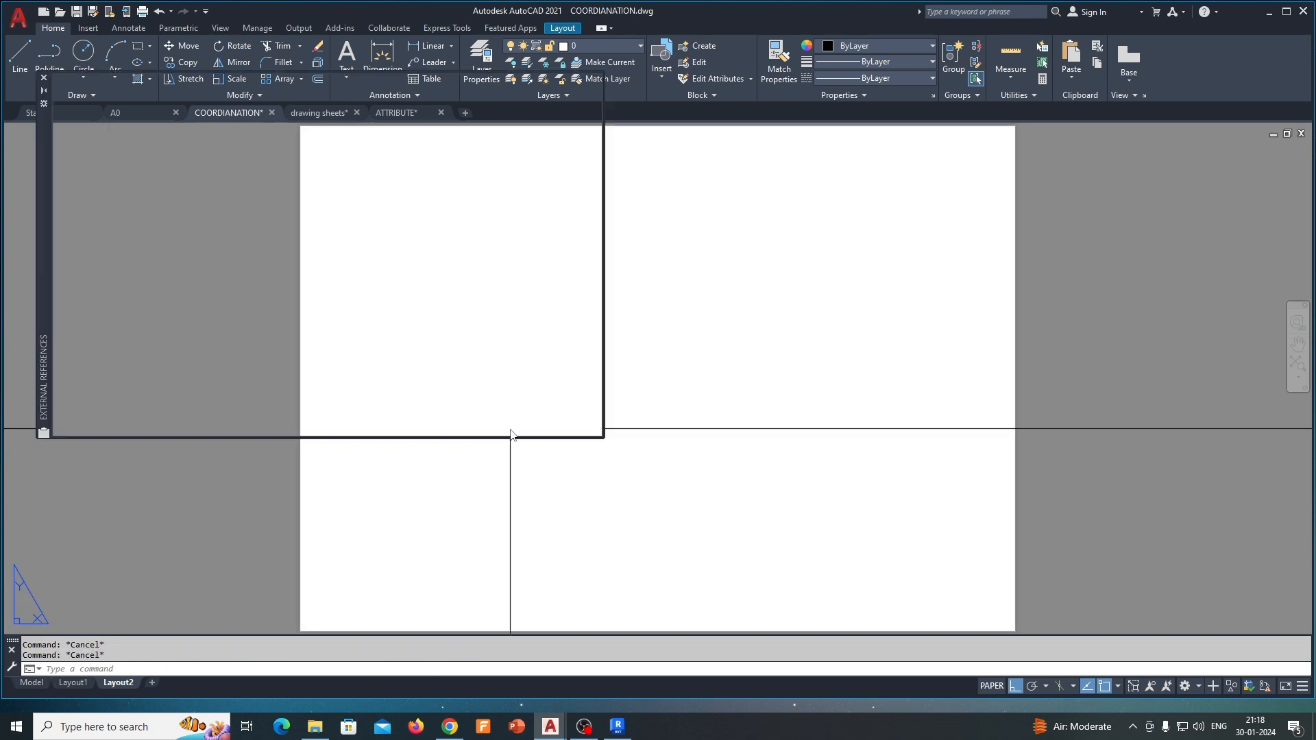
pyautogui.rightClick(83, 157)
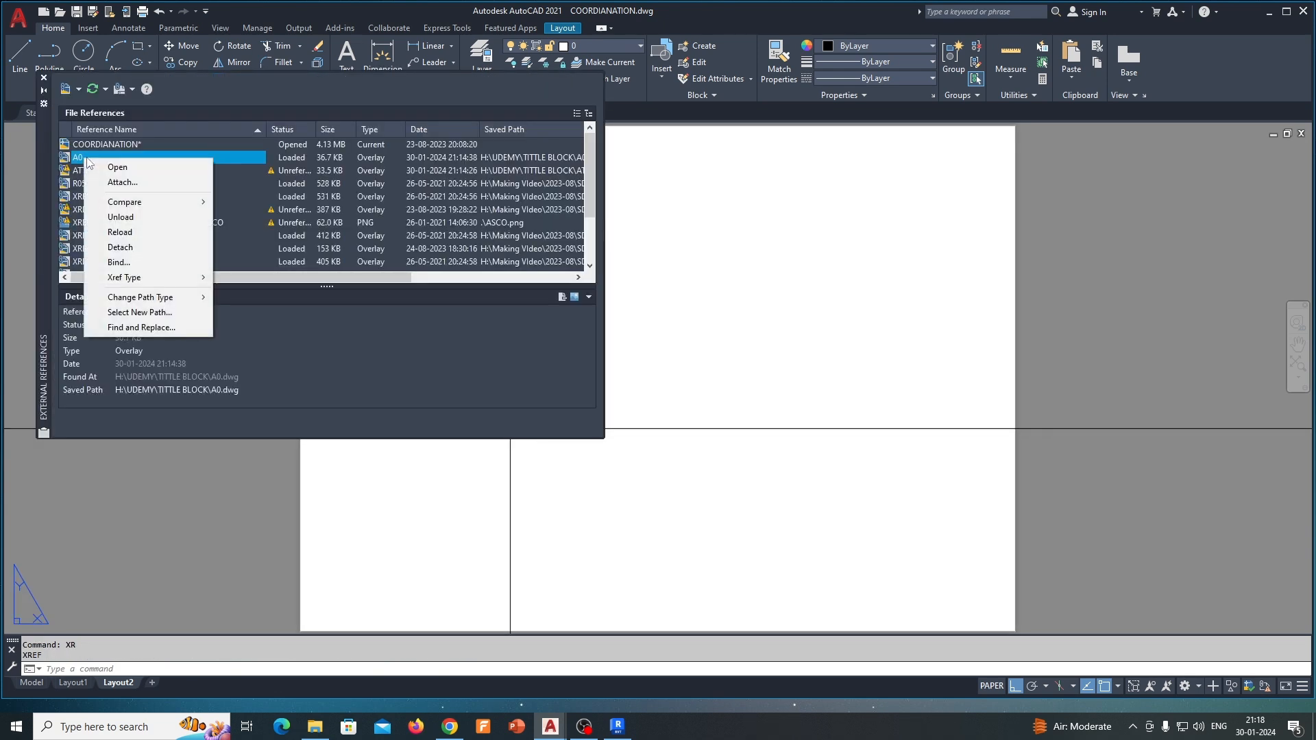
pyautogui.click(122, 182)
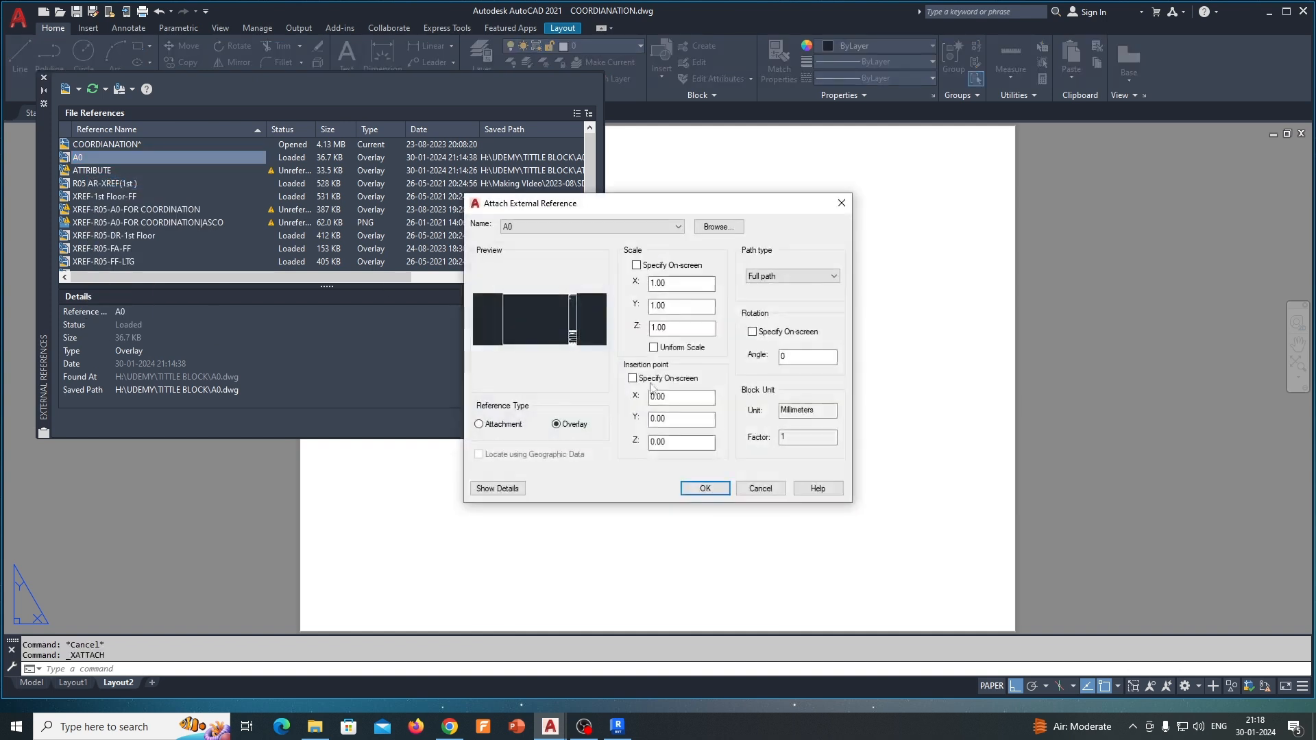
pyautogui.click(701, 485)
pyautogui.middleClick(705, 486)
pyautogui.middleClick(705, 485)
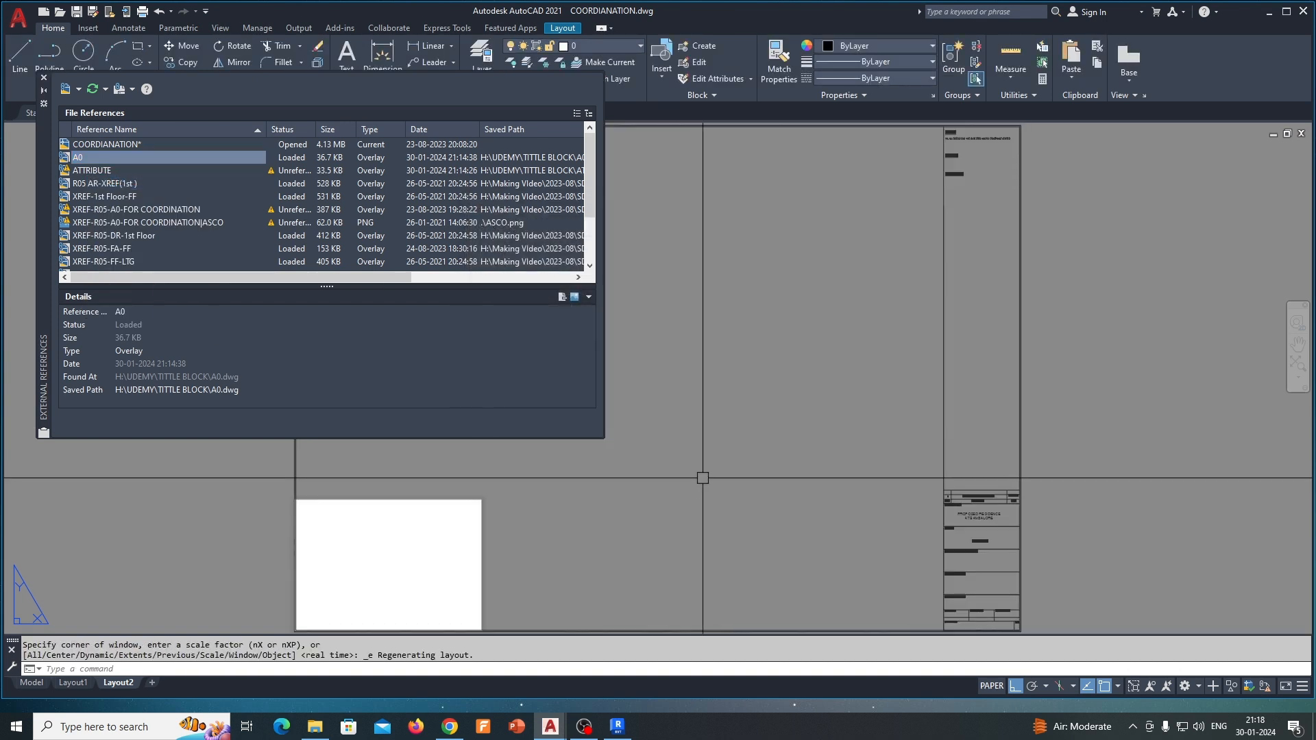
pyautogui.click(45, 78)
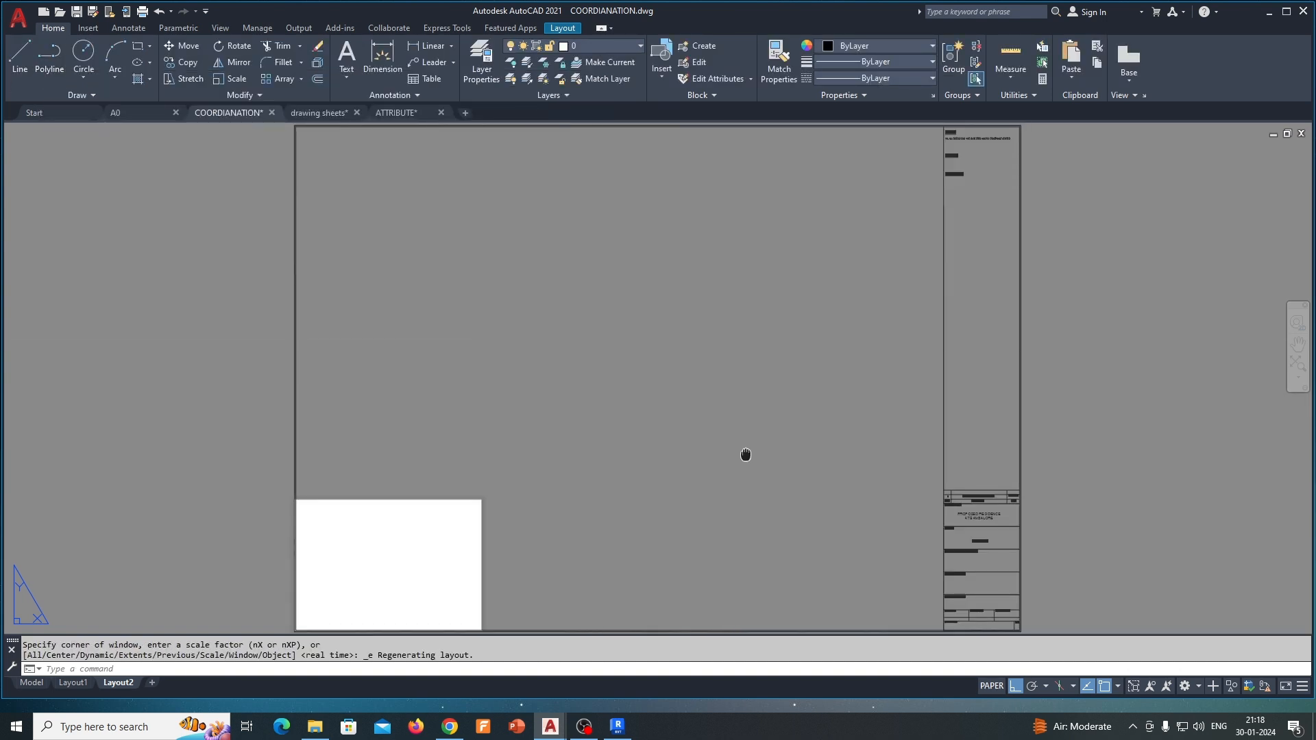
# - Try applying the previous plot's page setup to Layout2, and undo the change
pyautogui.scroll(5, 884, 590)
pyautogui.middleClick(681, 547)
pyautogui.middleClick(681, 547)
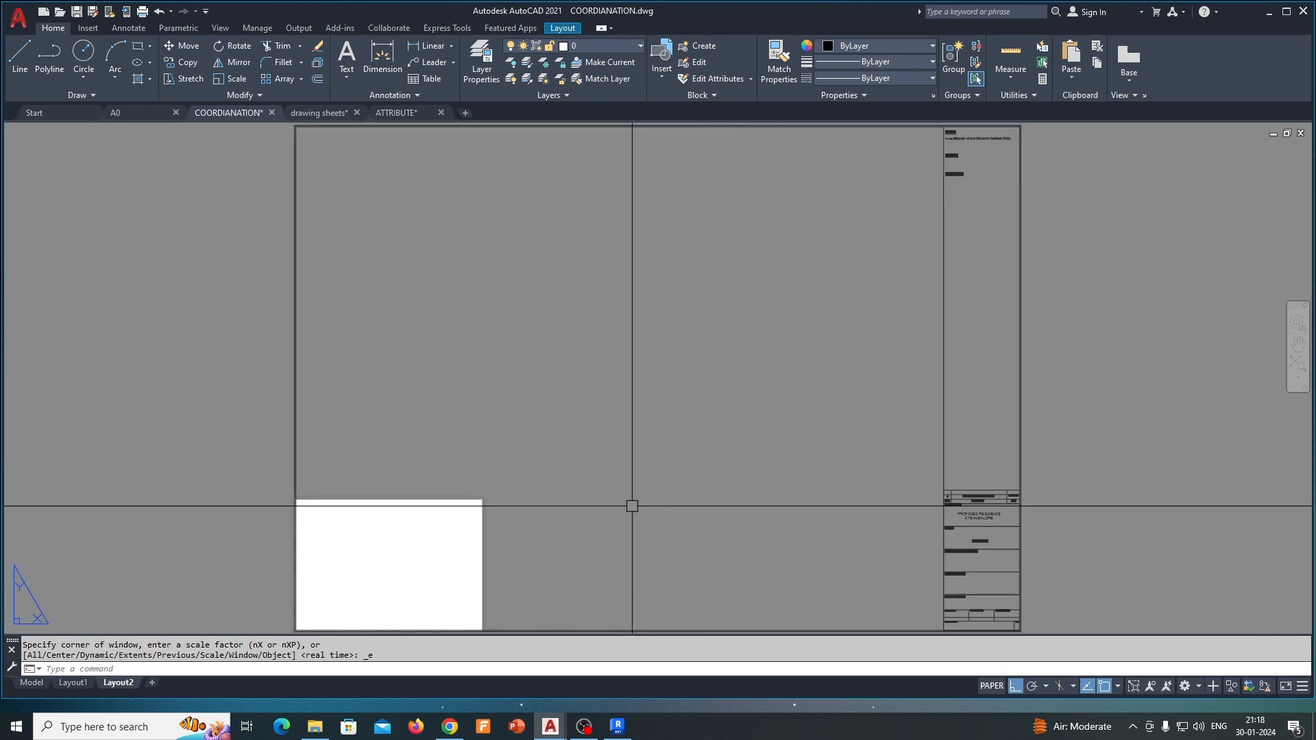
pyautogui.hotkey('ctrl', 'p')
pyautogui.click(604, 392)
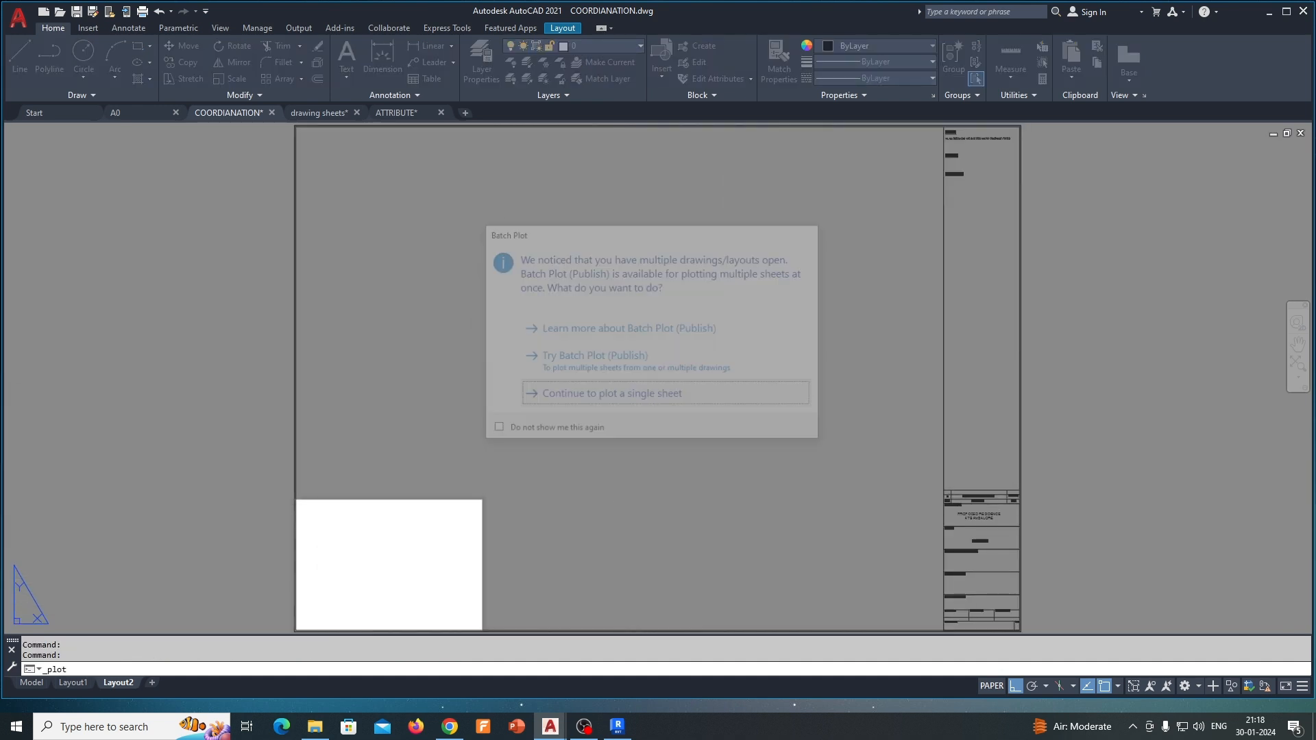
pyautogui.click(521, 212)
pyautogui.click(524, 234)
pyautogui.click(648, 523)
pyautogui.click(794, 523)
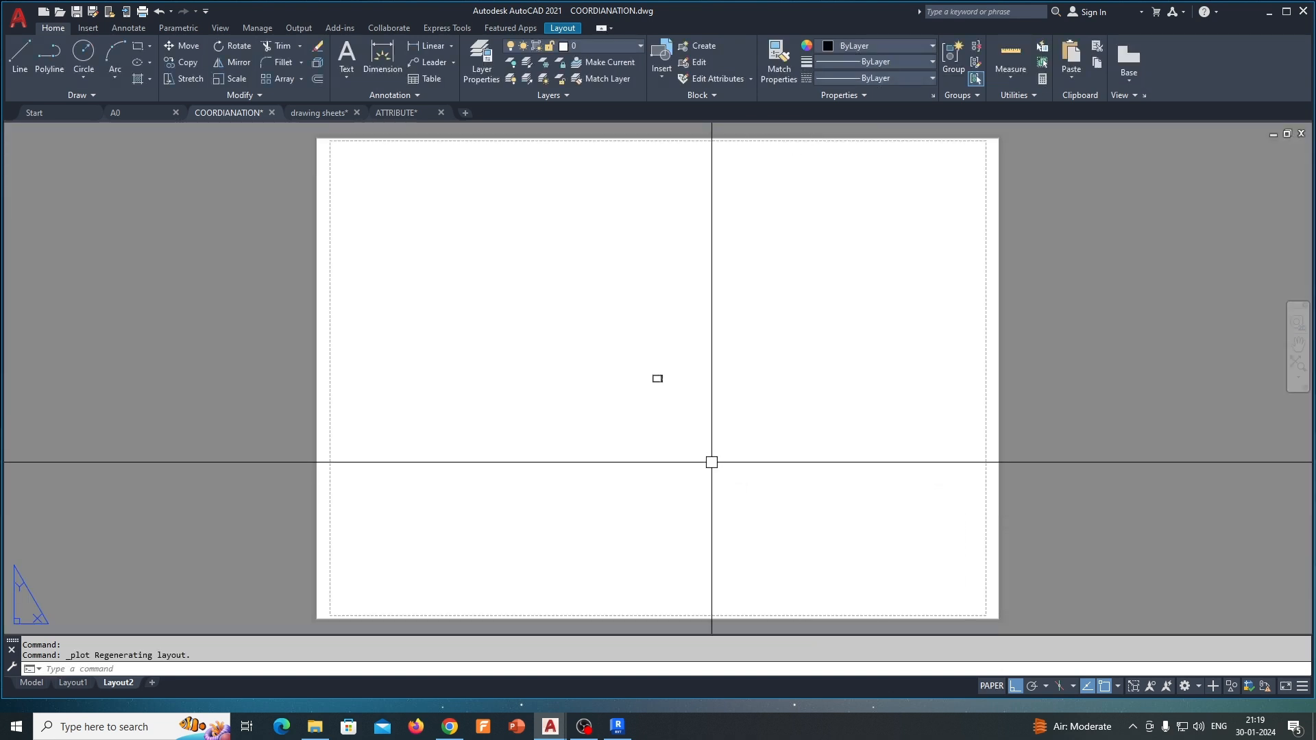
pyautogui.hotkey('ctrl', 'z')
# - Apply the previous plot's setup to Layout2 with DWG To PDF.pc3, ISO A1 landscape, centred extents and the scale refitted to 1 mm = 1.424 units
pyautogui.hotkey('ctrl', 'p')
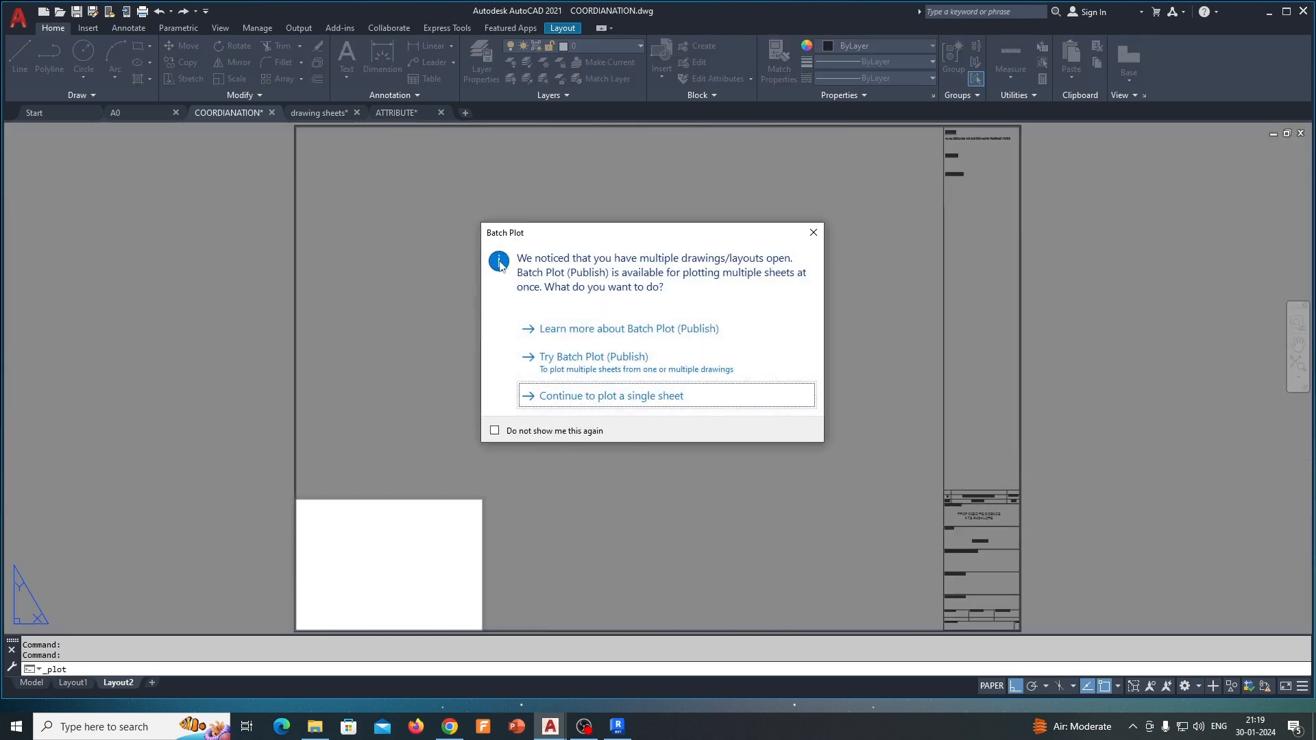
pyautogui.click(603, 392)
pyautogui.click(496, 218)
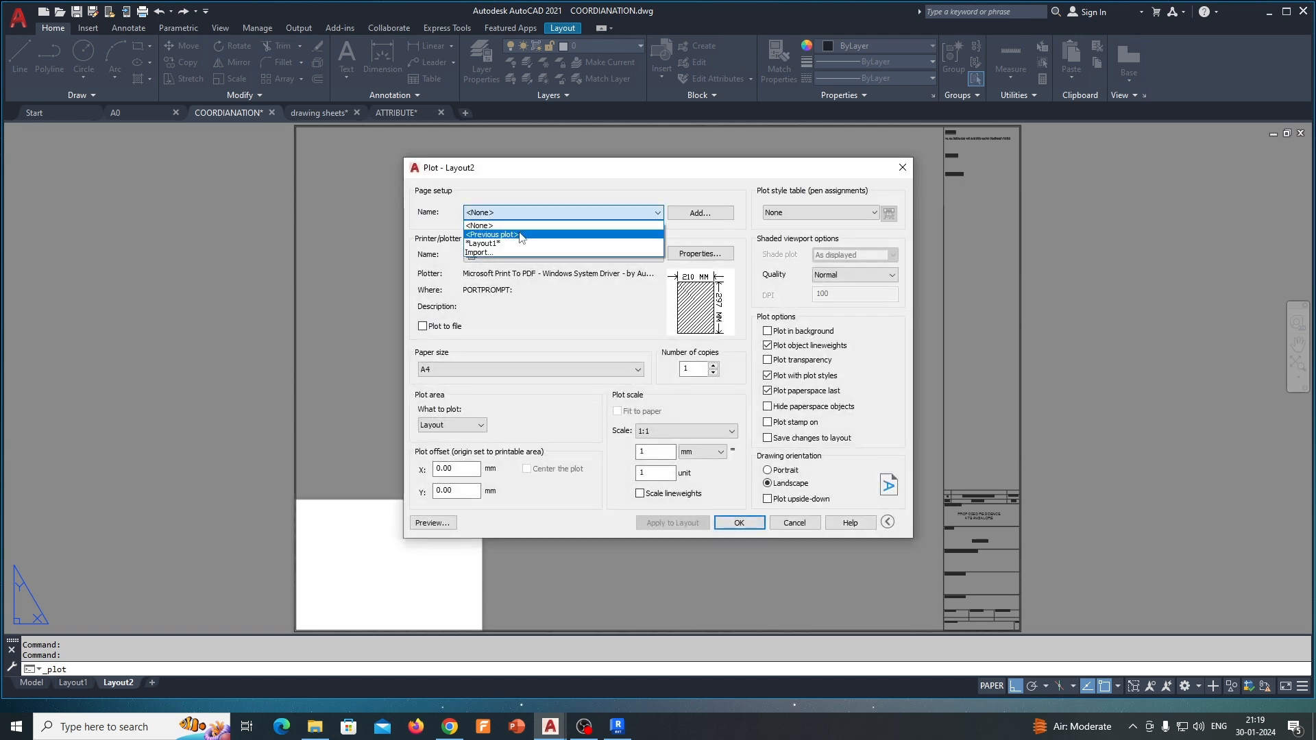
pyautogui.click(525, 235)
pyautogui.click(617, 411)
pyautogui.click(618, 411)
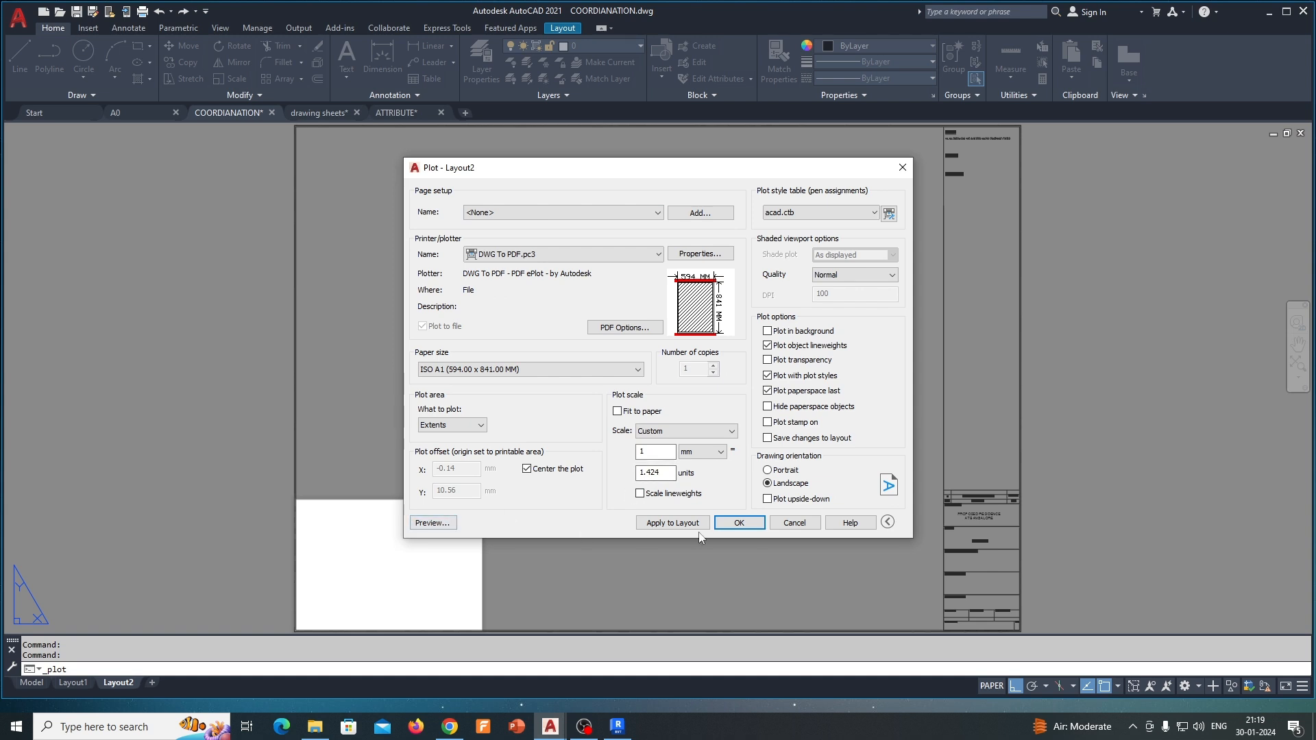
pyautogui.click(678, 525)
pyautogui.click(788, 527)
pyautogui.middleClick(738, 520)
pyautogui.middleClick(738, 520)
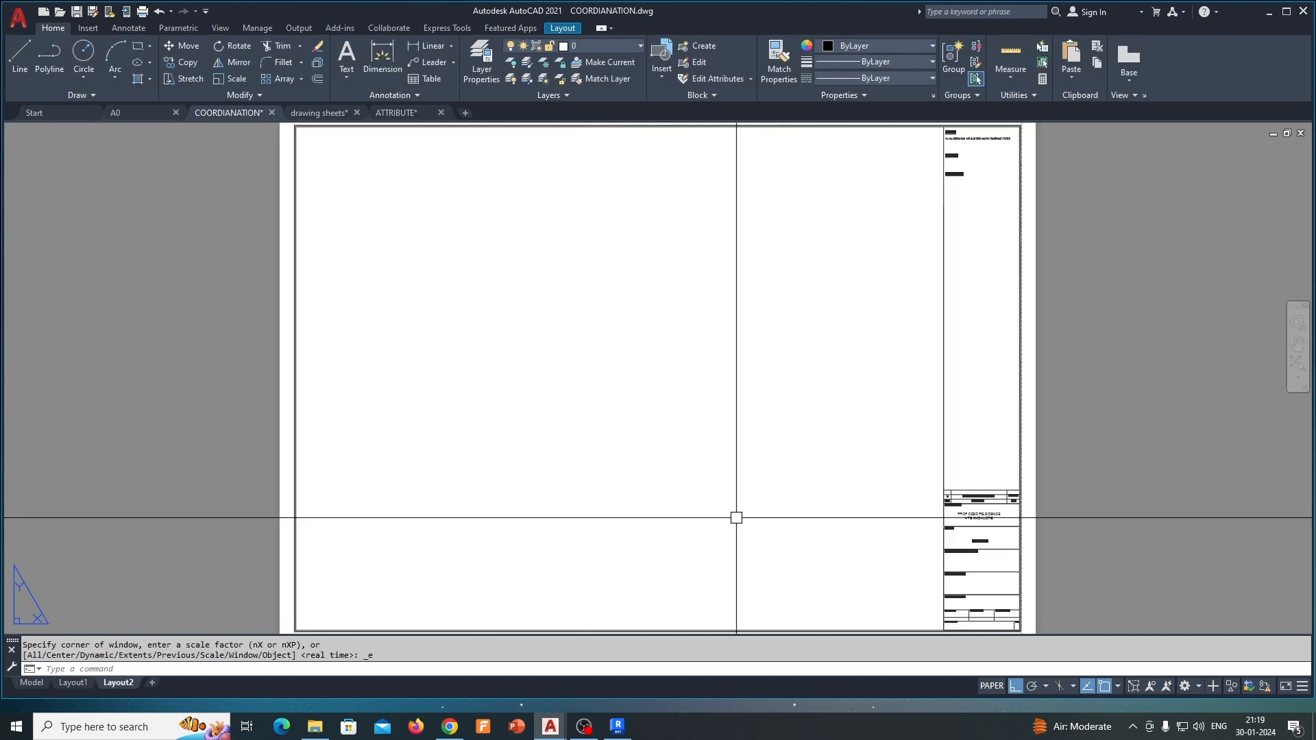
# - Inspect the empty title block cells and the overall sheet fit in Layout2
pyautogui.moveTo(790, 531); pyautogui.dragTo(757, 511, button='middle')
pyautogui.scroll(6, 757, 511)
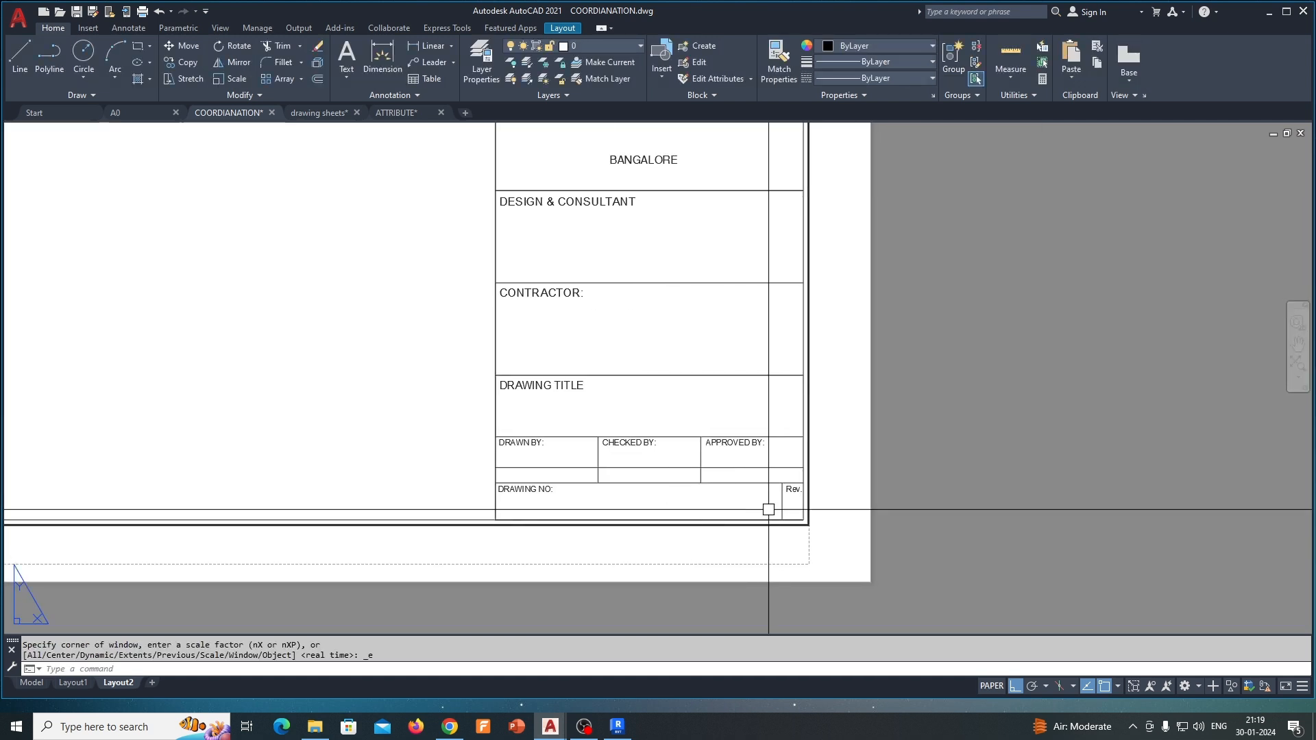
pyautogui.scroll(-6, 632, 487)
pyautogui.moveTo(565, 461); pyautogui.dragTo(670, 497, button='middle')
pyautogui.scroll(-2, 672, 497)
pyautogui.middleClick(610, 476)
pyautogui.middleClick(611, 476)
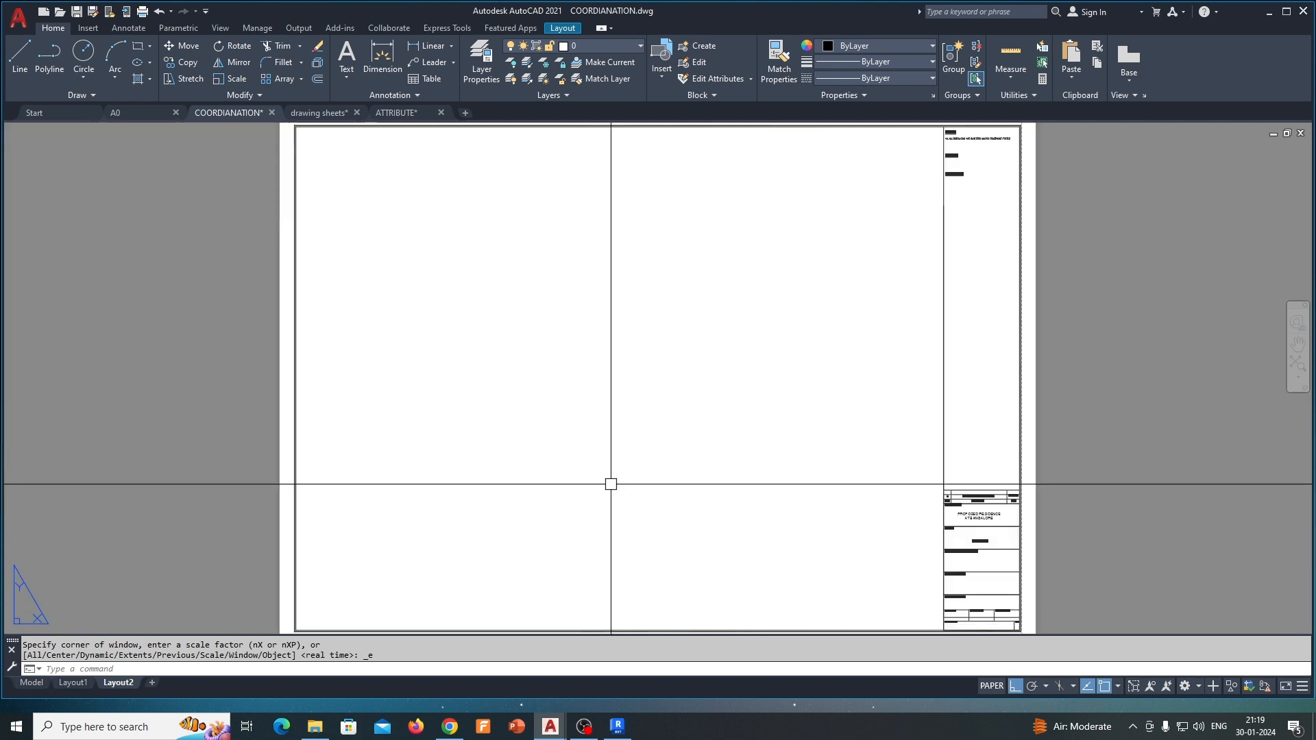
pyautogui.hotkey('ctrl', 'v')
pyautogui.press('Escape')
pyautogui.press('Escape')
# - Switch to the ATTRIBUTE drawing and copy the whole title attribute block to the clipboard
pyautogui.click(395, 115)
pyautogui.click(870, 553)
pyautogui.click(458, 236)
pyautogui.hotkey('ctrl', 'c')
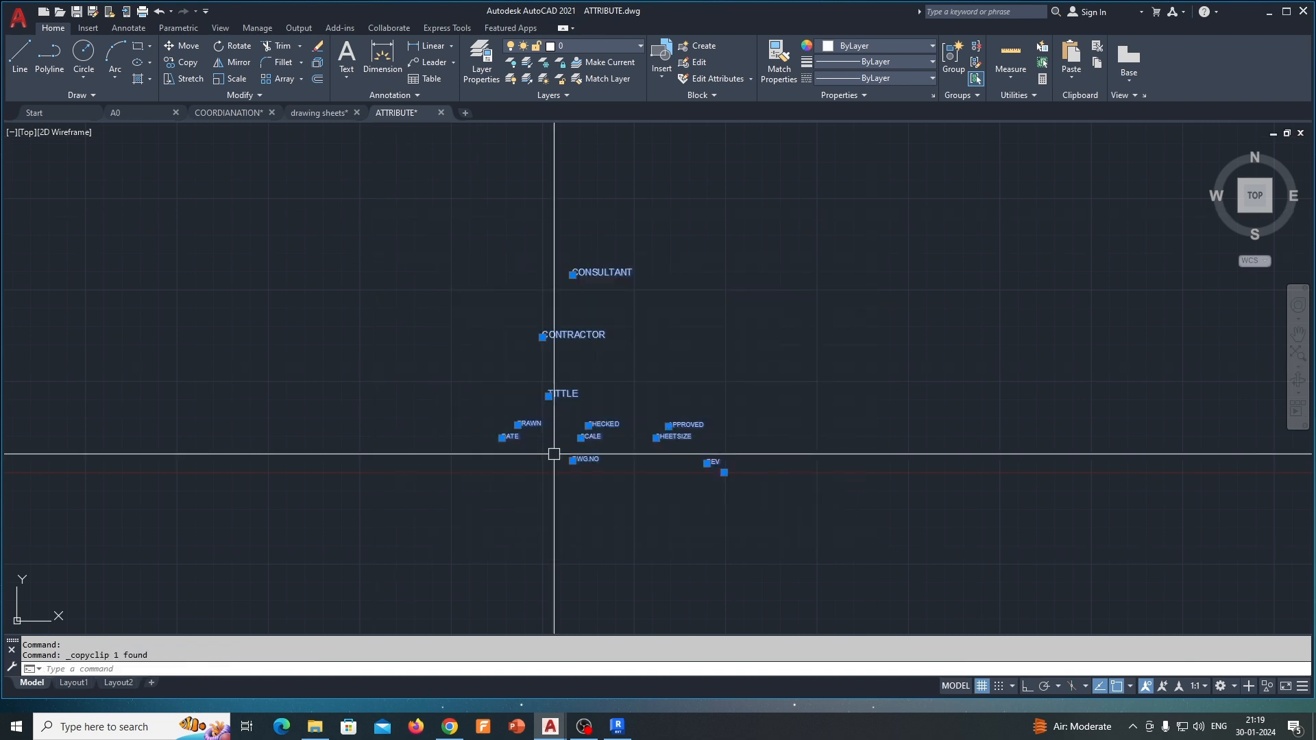
# - Paste the copied attribute block into the COORDIANATION drawing's Layout2 at its original coordinates and check its fit in the title block
pyautogui.press('Return')
pyautogui.press('Escape')
pyautogui.press('Escape')
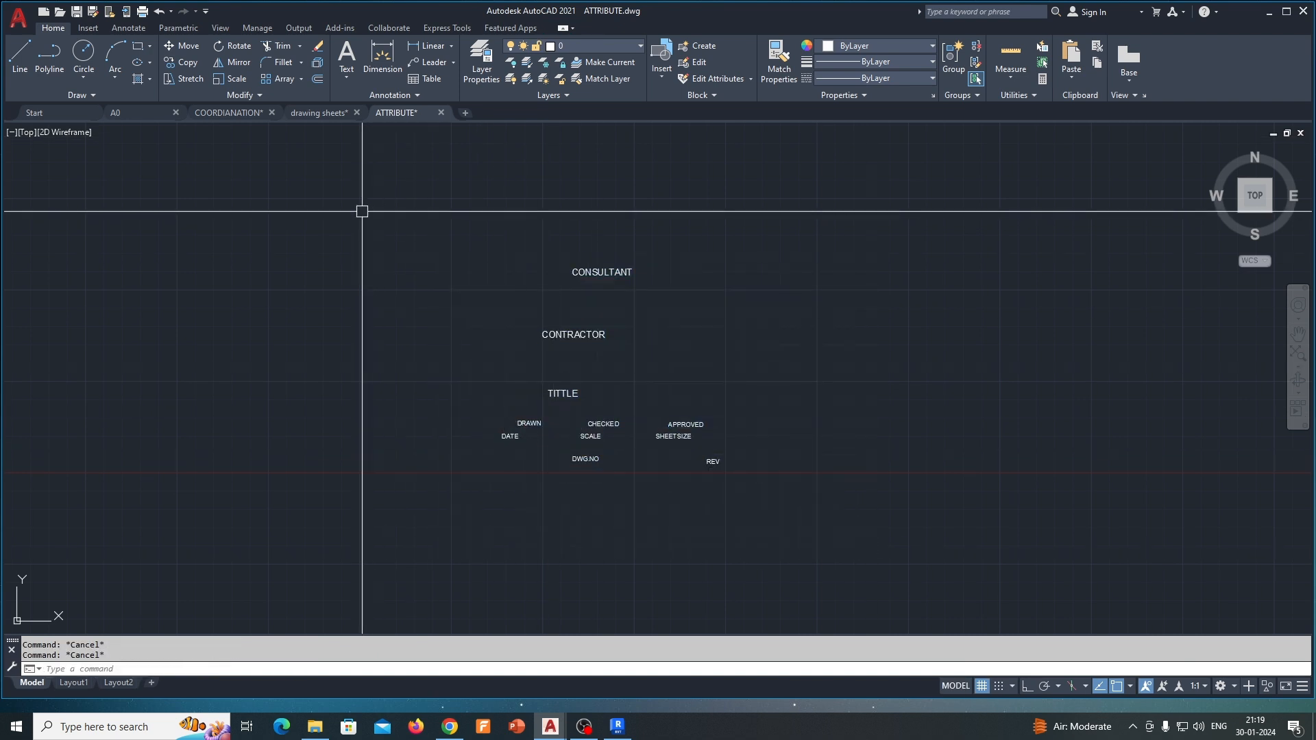
pyautogui.click(228, 113)
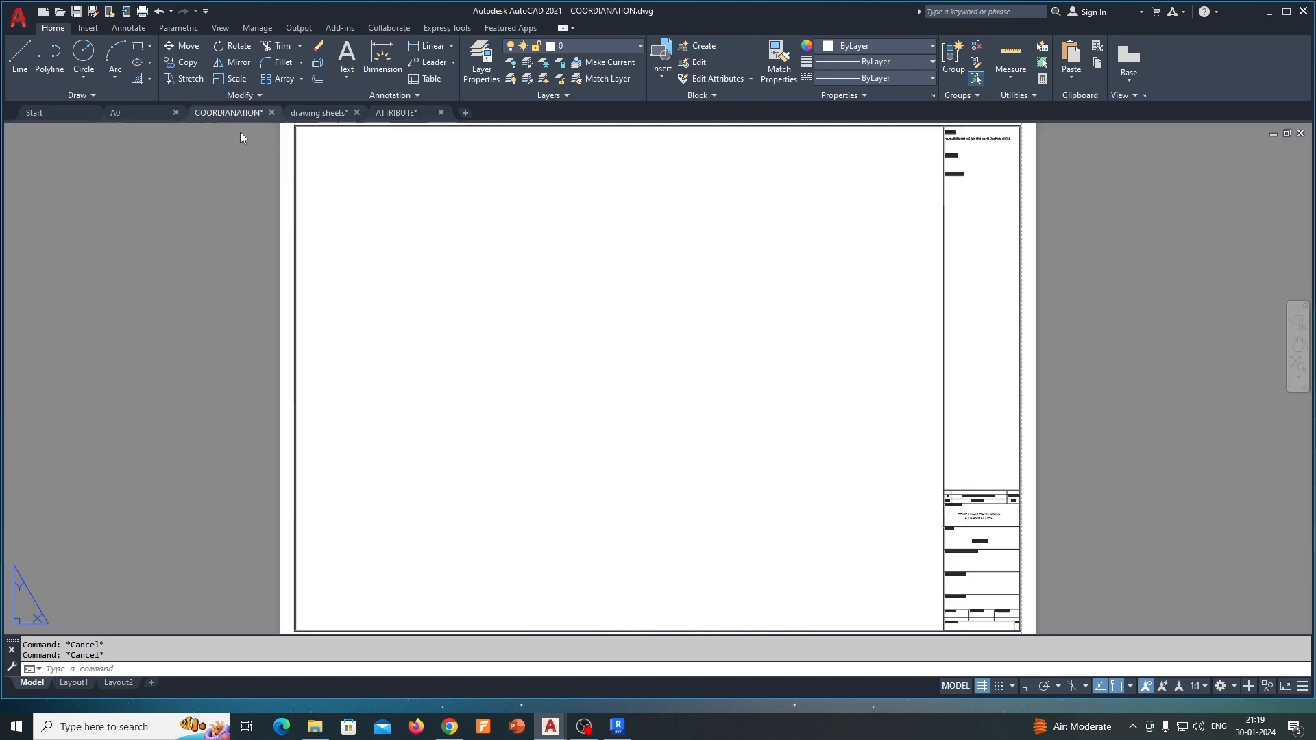
pyautogui.rightClick(566, 320)
pyautogui.moveTo(617, 365)
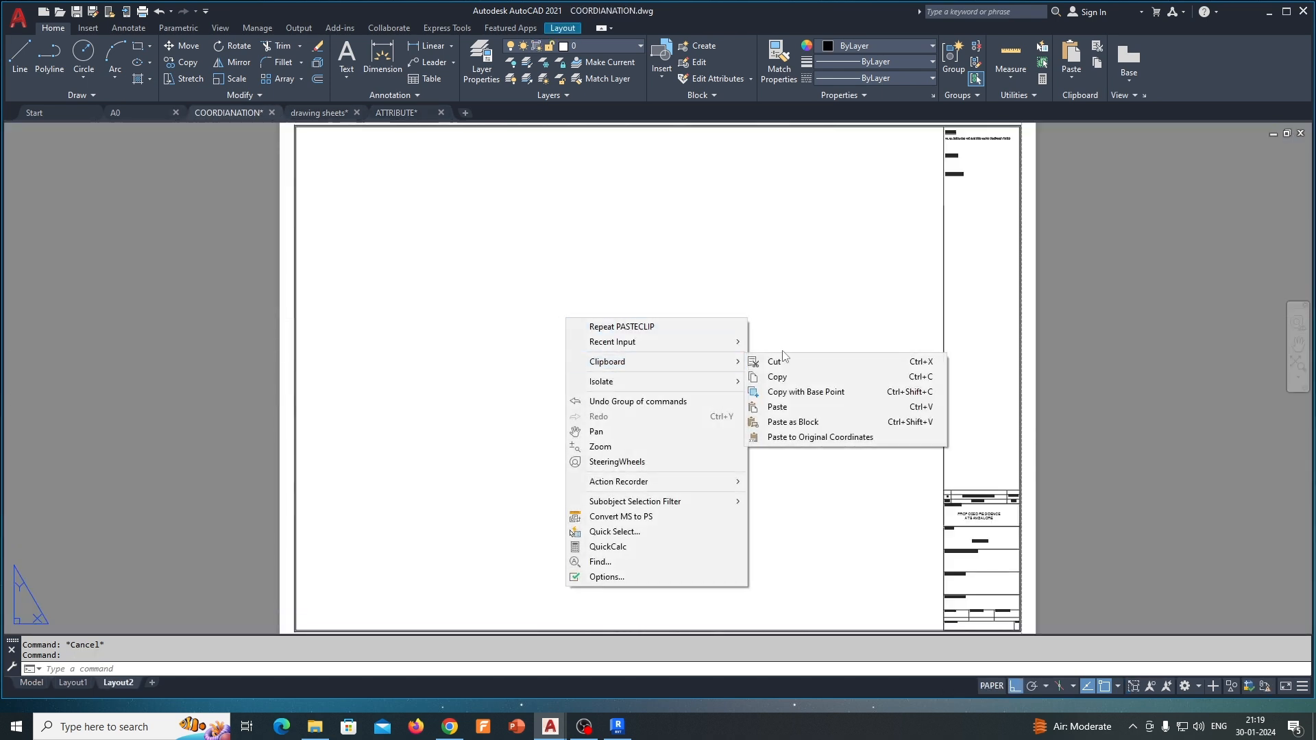
pyautogui.click(814, 440)
pyautogui.moveTo(961, 598); pyautogui.dragTo(668, 425, button='middle')
pyautogui.scroll(5, 669, 425)
pyautogui.scroll(-5, 767, 411)
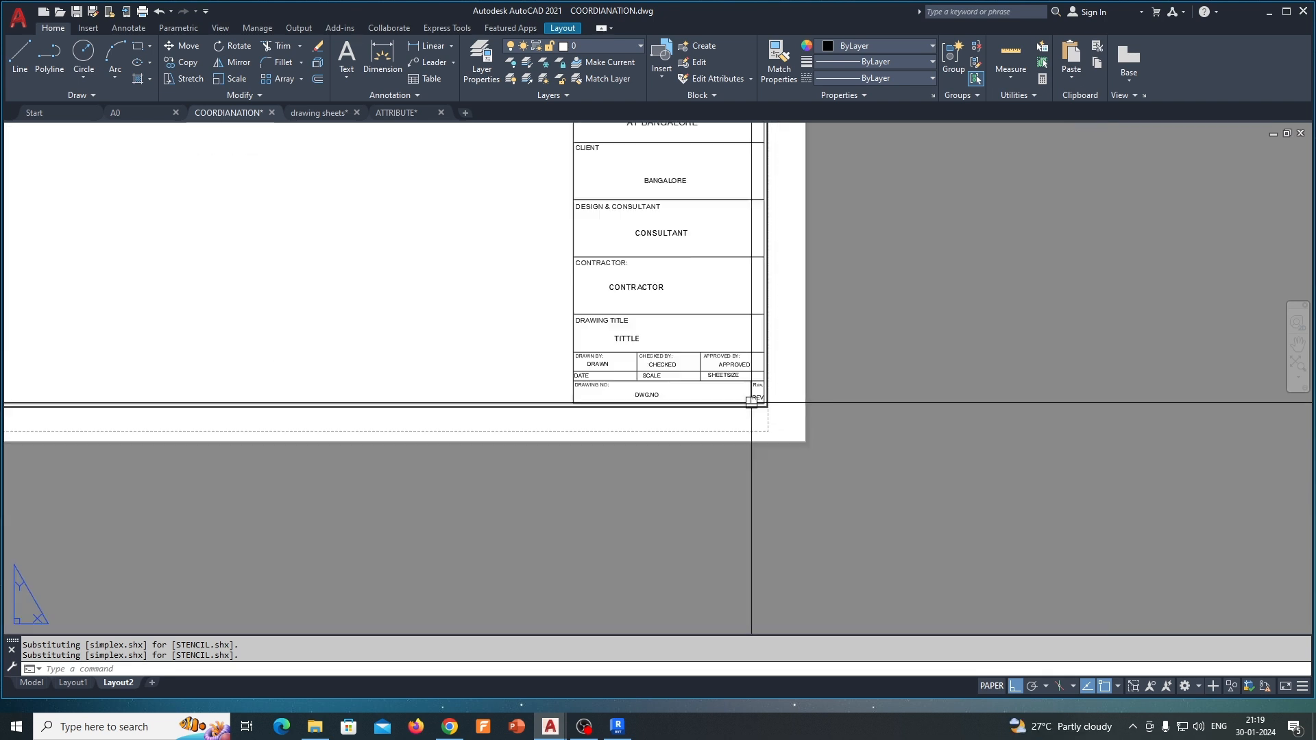
pyautogui.middleClick(472, 423)
pyautogui.middleClick(472, 424)
# - Create a rectangular viewport with MVIEW in the upper-left part of the Layout2 sheet
pyautogui.press('Escape')
pyautogui.press('Escape')
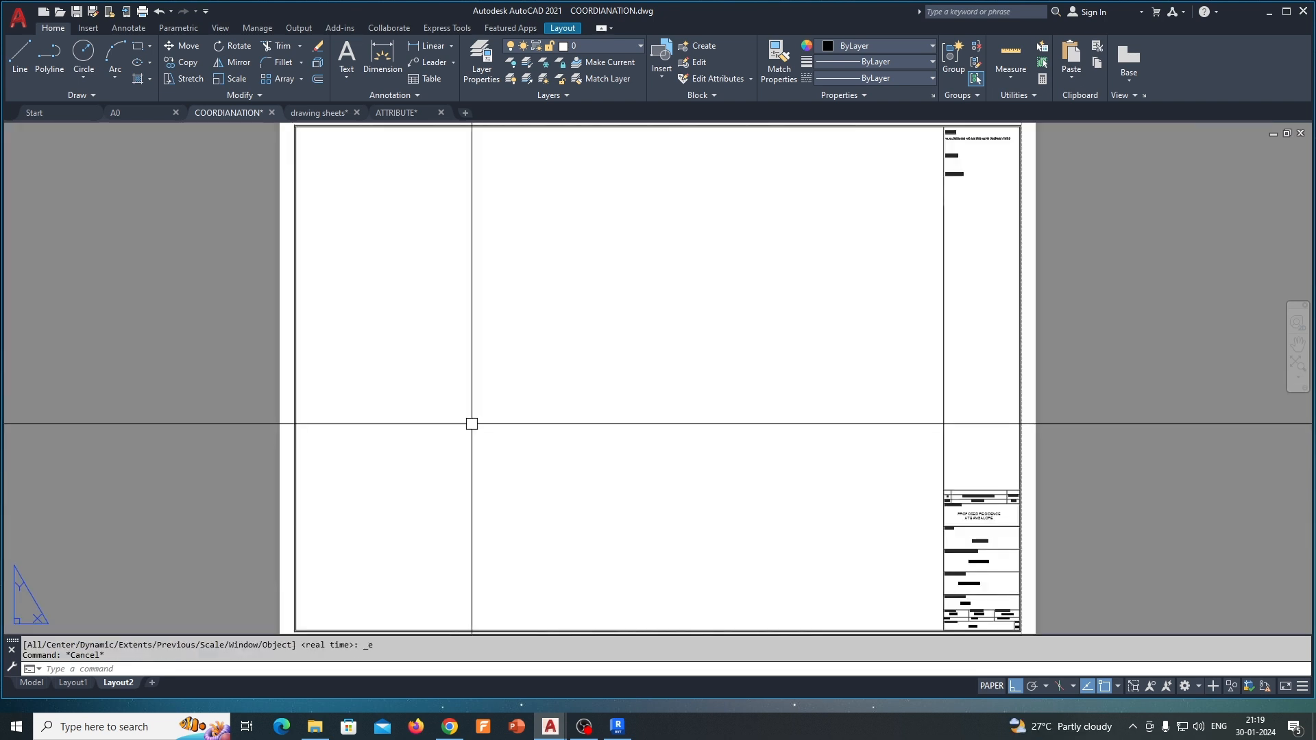
pyautogui.write('MV')
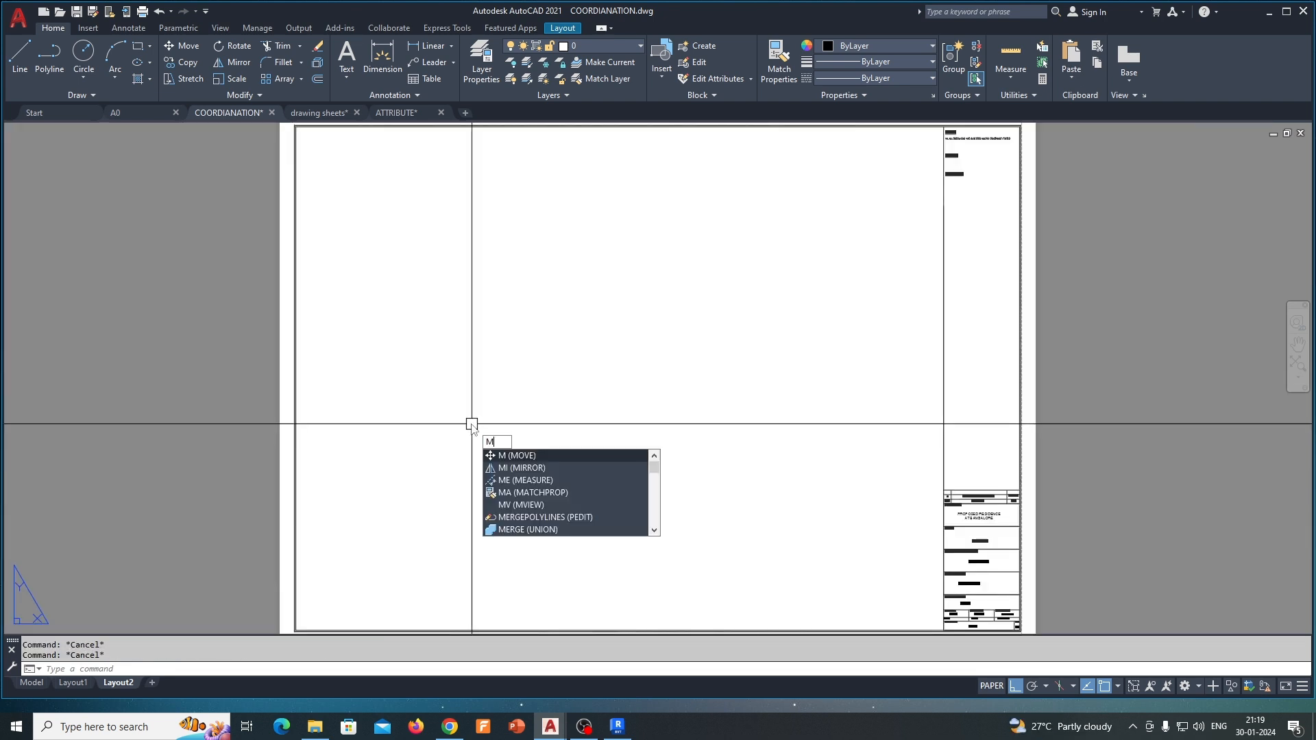
pyautogui.press('Return')
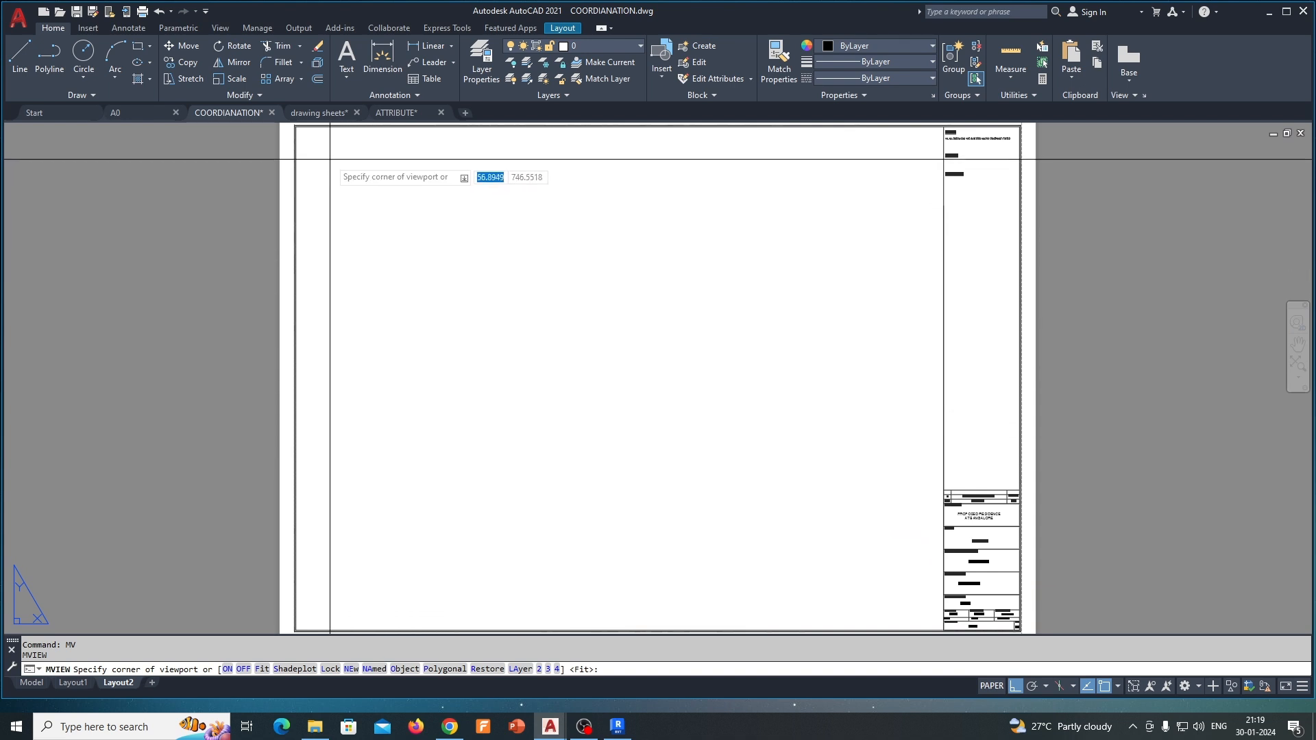
pyautogui.click(315, 144)
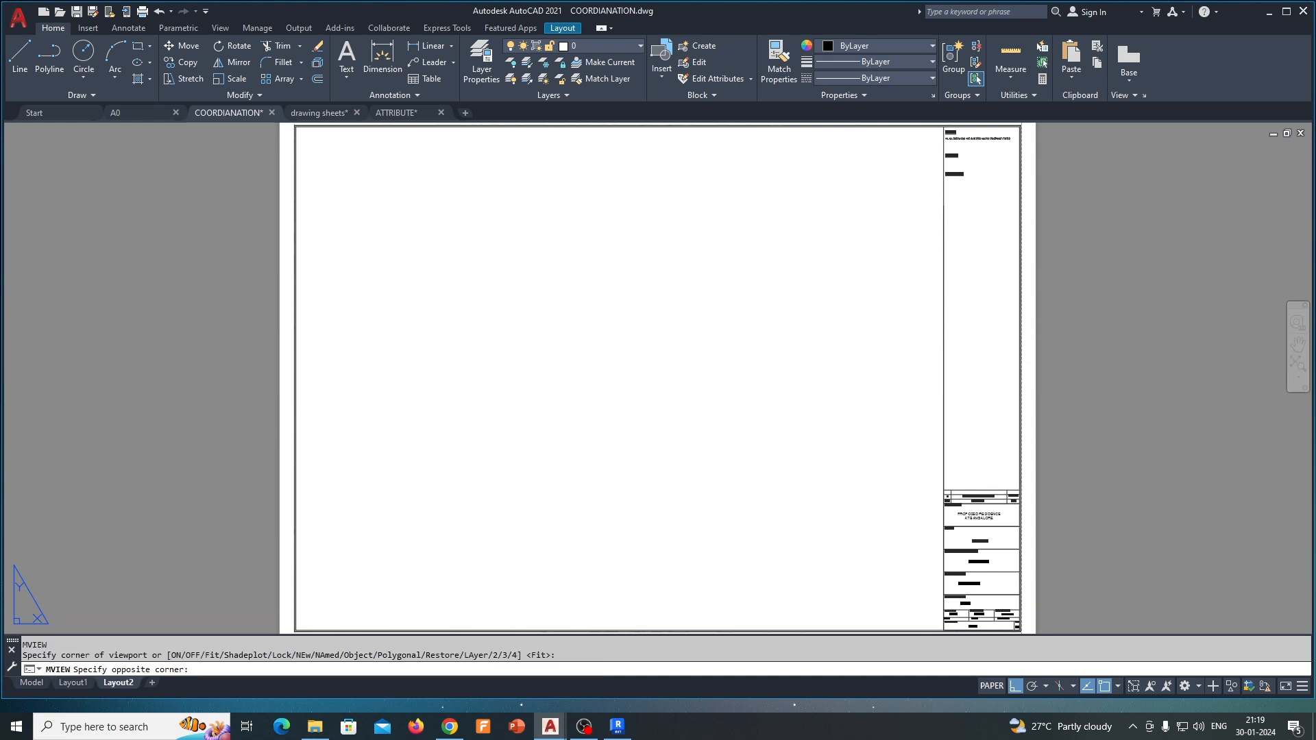
pyautogui.click(570, 378)
# - Inside the viewport, define a UCS with its origin on the section's wall beside the title and its X axis running up along the wall
pyautogui.doubleClick(471, 317)
pyautogui.scroll(6, 460, 261)
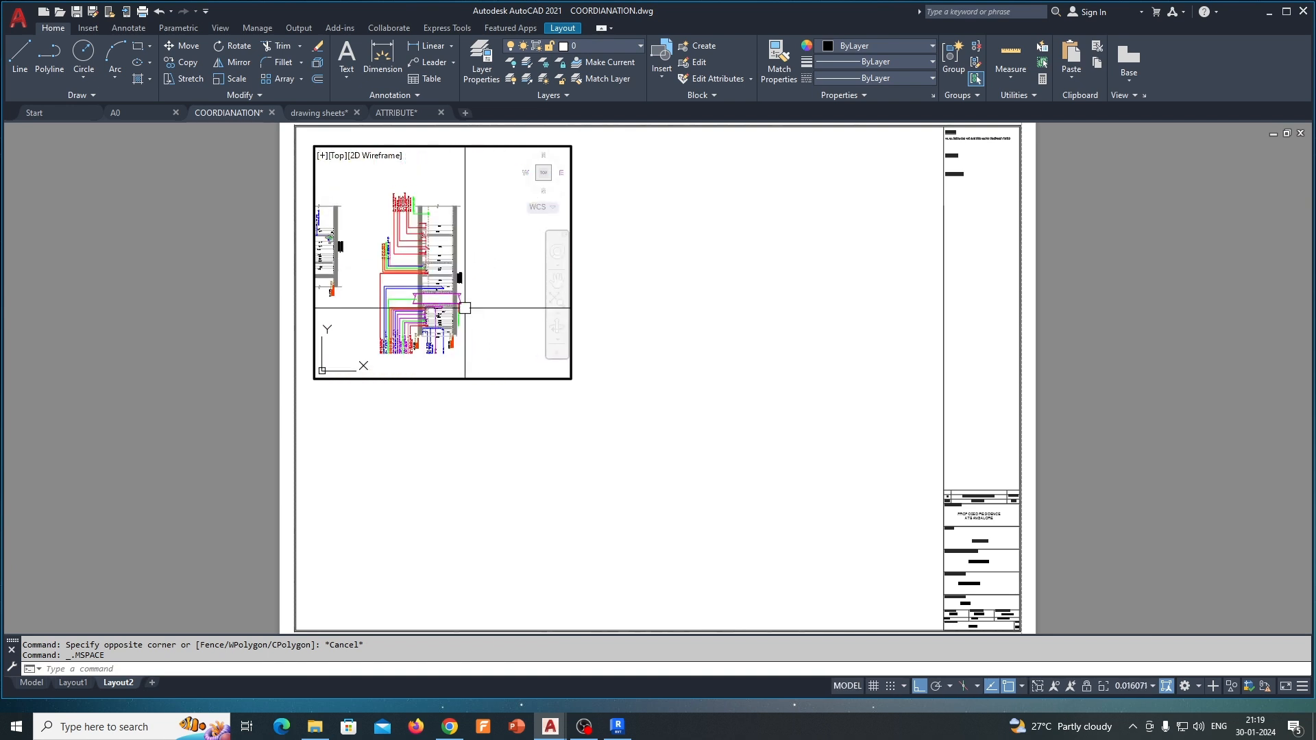
pyautogui.scroll(2, 465, 307)
pyautogui.moveTo(468, 268)
pyautogui.mouseDown(button='middle')
pyautogui.moveTo(480, 258)
pyautogui.moveTo(462, 287)
pyautogui.mouseUp(button='middle')
pyautogui.scroll(-2, 479, 269)
pyautogui.scroll(4, 455, 278)
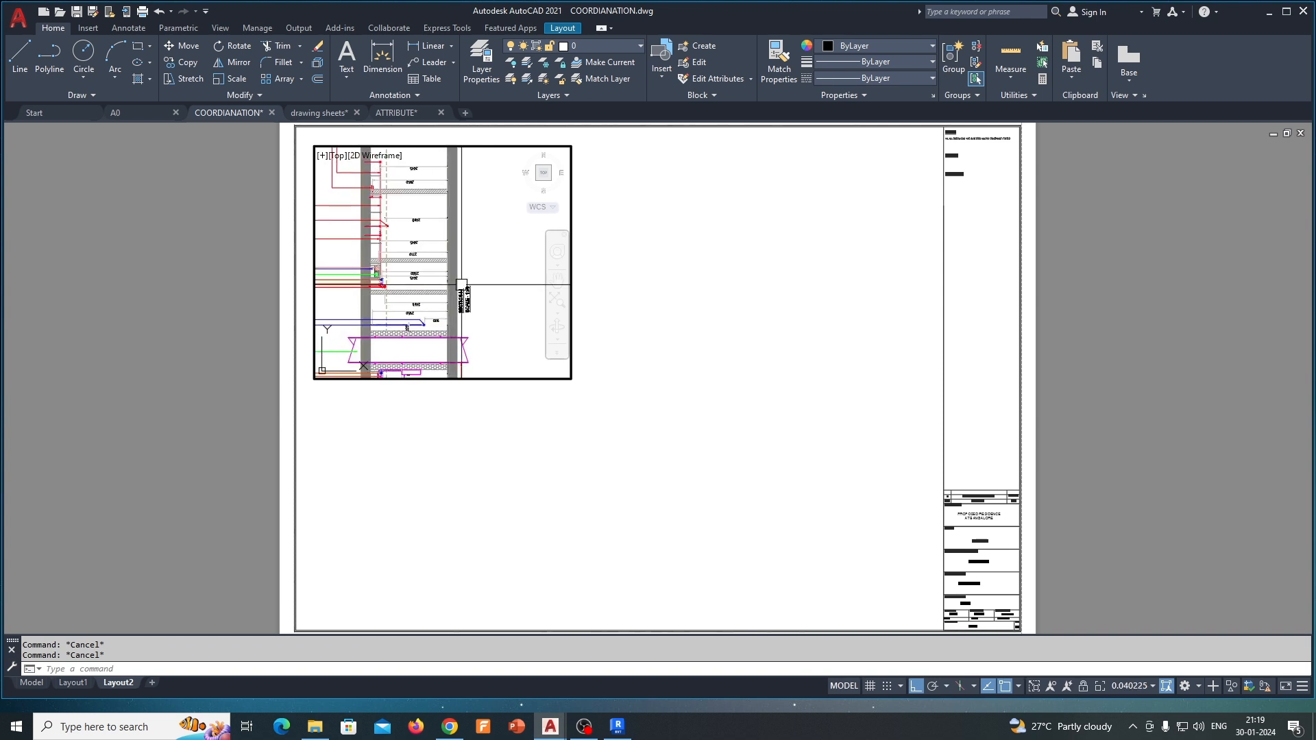
pyautogui.write('CS')
pyautogui.press('Return')
pyautogui.scroll(4, 461, 283)
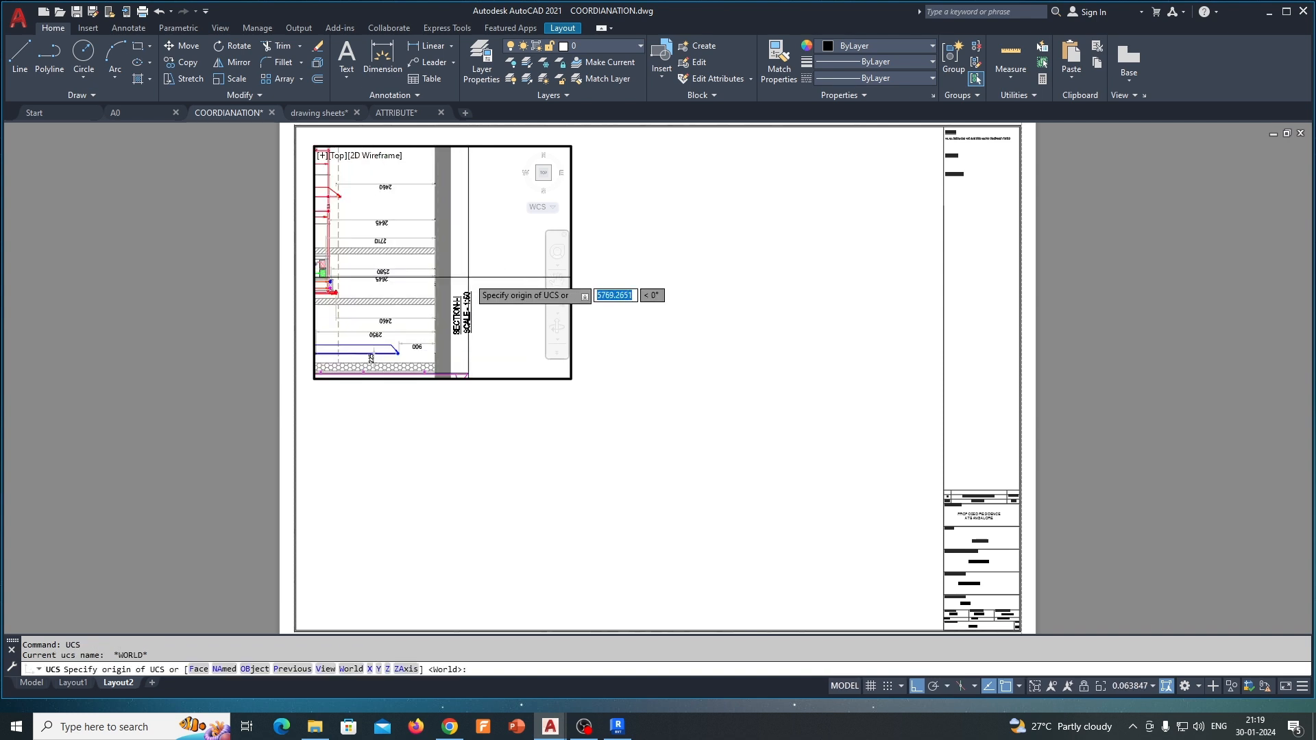
pyautogui.click(439, 272)
pyautogui.scroll(-4, 446, 273)
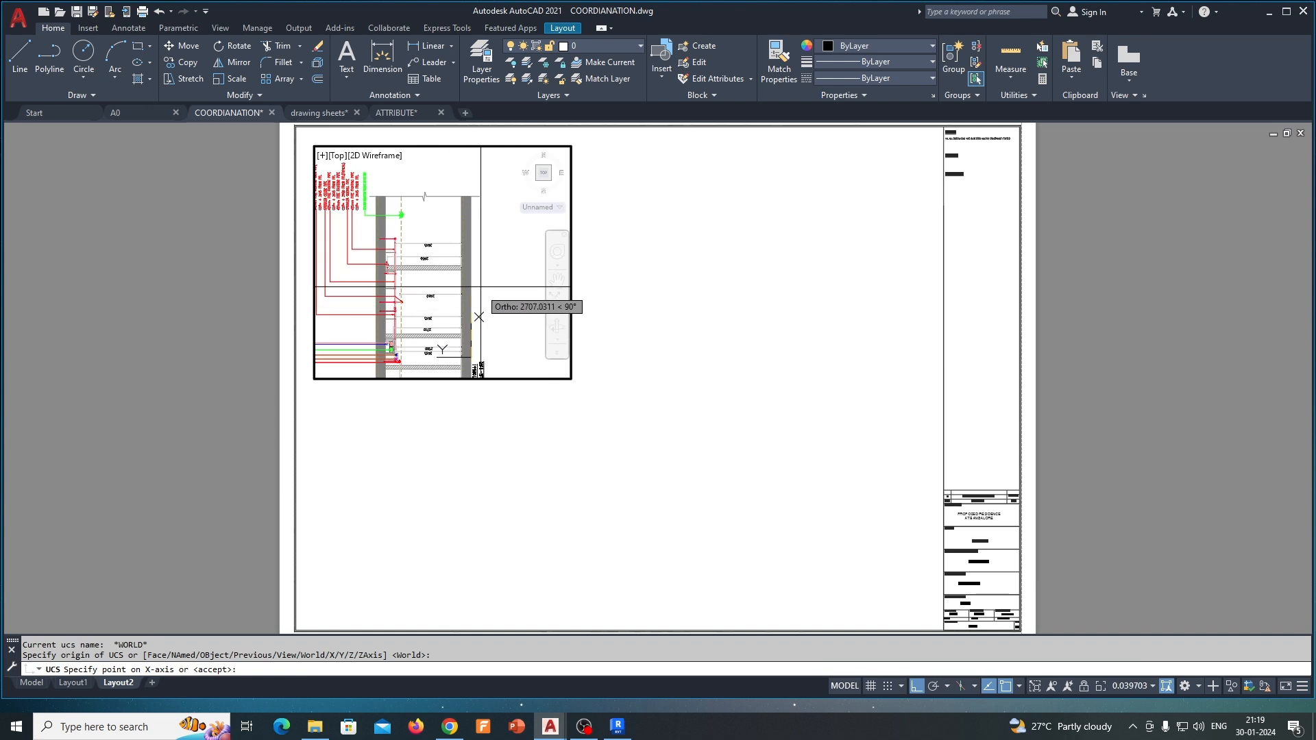
pyautogui.click(471, 197)
pyautogui.press('Return')
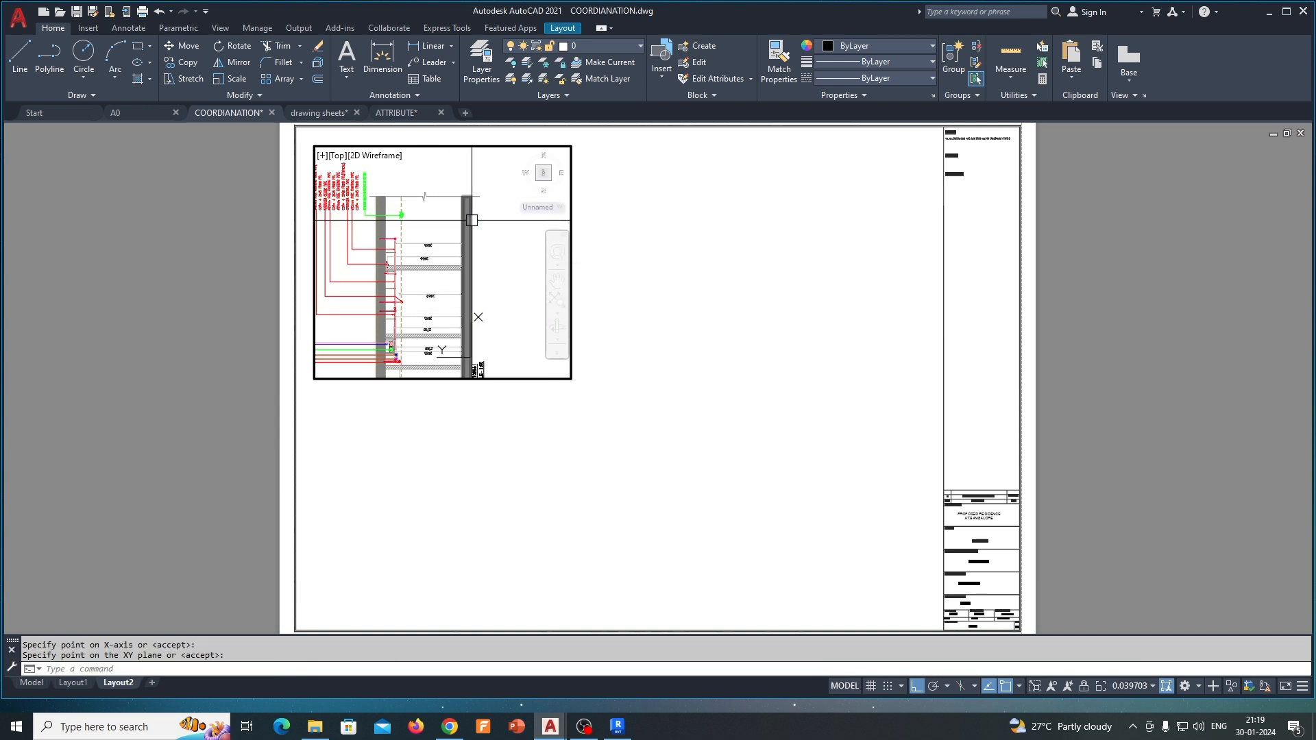
# - Rotate the viewport's view to the plan of the current UCS and frame the whole section in it
pyautogui.write('PLAN')
pyautogui.press('Return')
pyautogui.write('C')
pyautogui.press('Return')
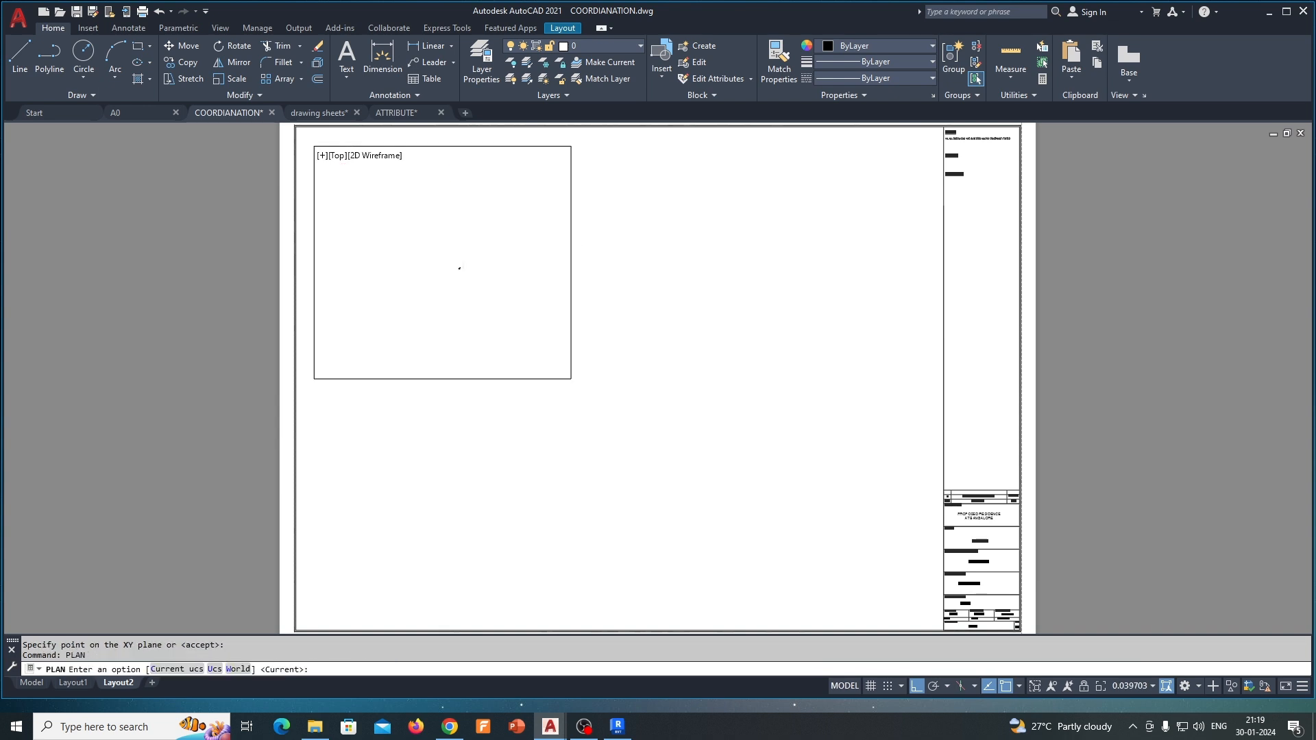
pyautogui.scroll(11, 434, 273)
pyautogui.scroll(-1, 433, 299)
pyautogui.moveTo(434, 300)
pyautogui.mouseDown(button='middle')
pyautogui.moveTo(400, 302)
pyautogui.moveTo(417, 322)
pyautogui.mouseUp(button='middle')
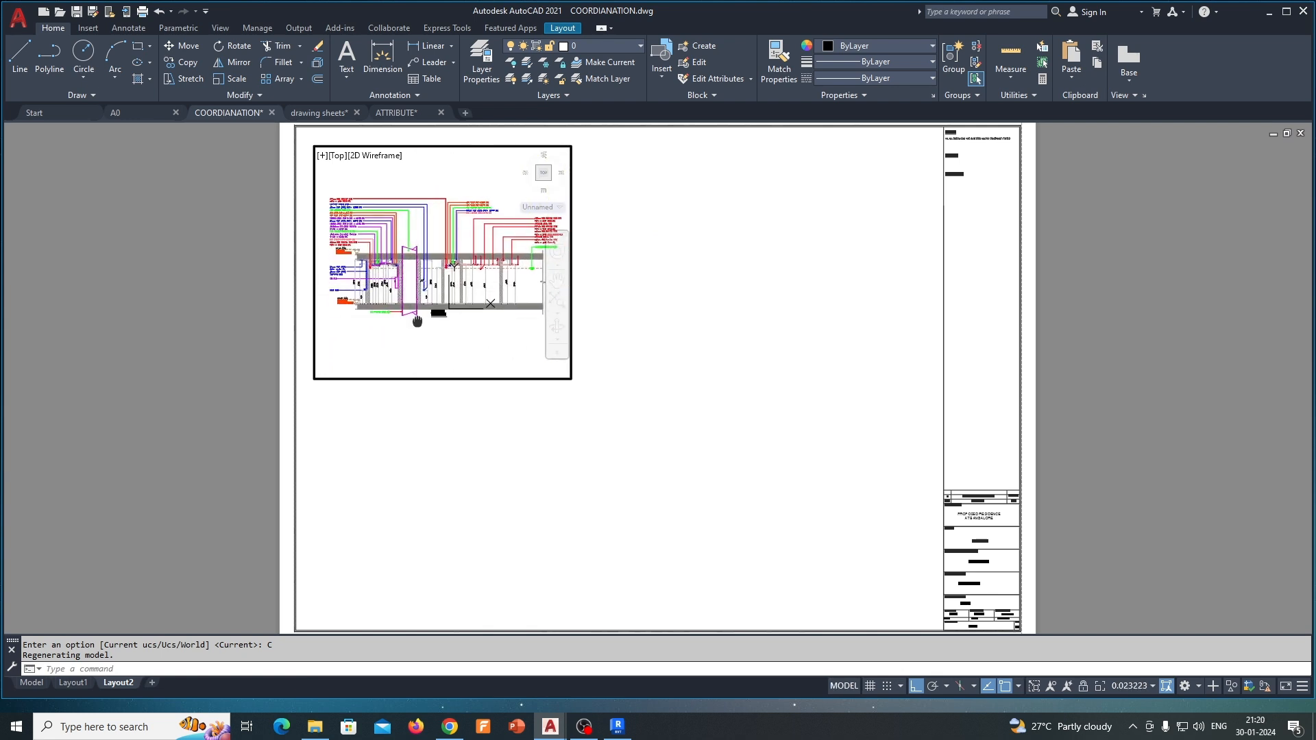
# - Set the viewport scale to 1:20
pyautogui.write('z')
pyautogui.press('Return')
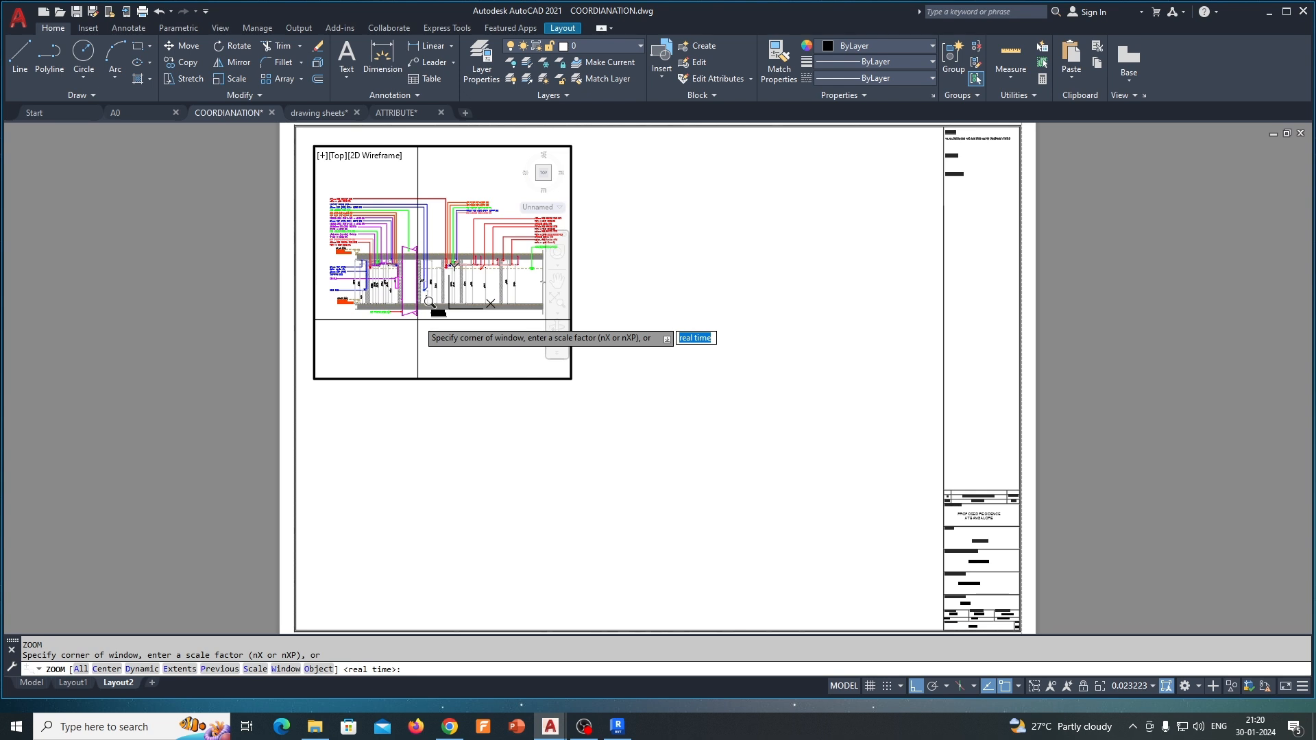
pyautogui.press('Escape')
pyautogui.click(1137, 687)
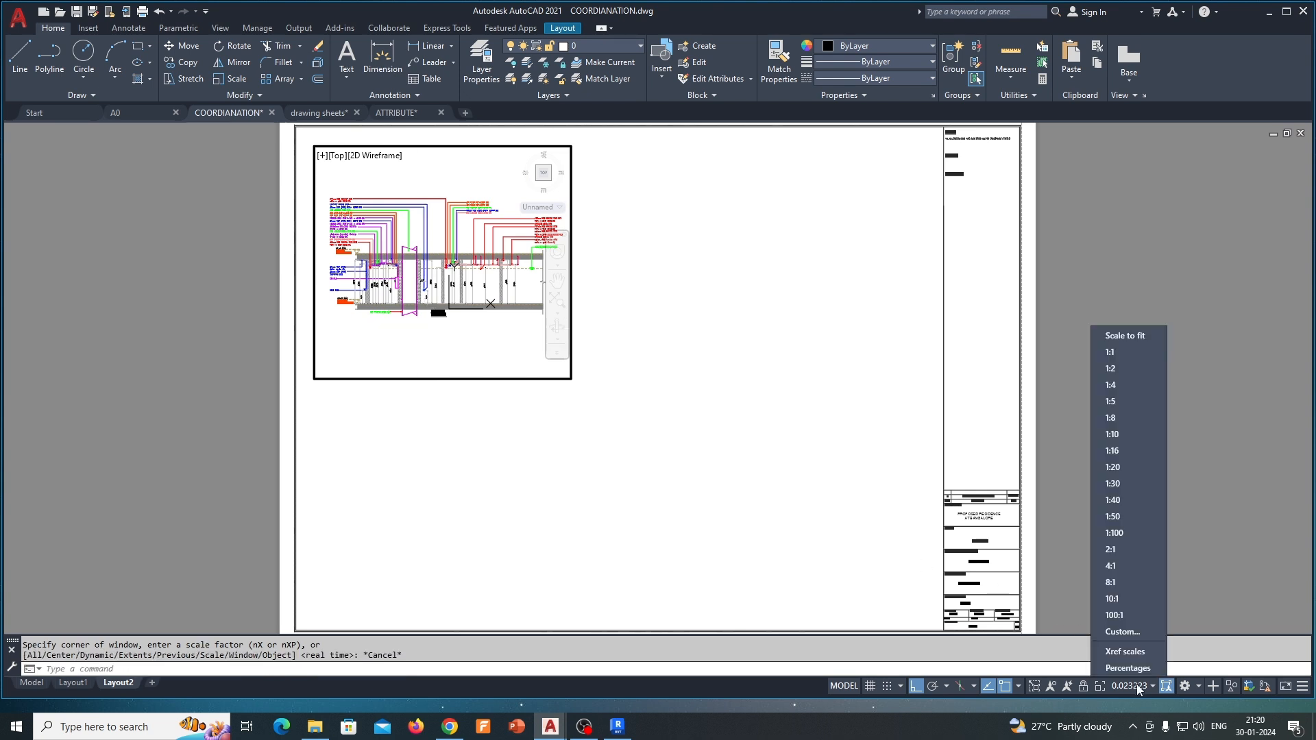
pyautogui.click(1118, 469)
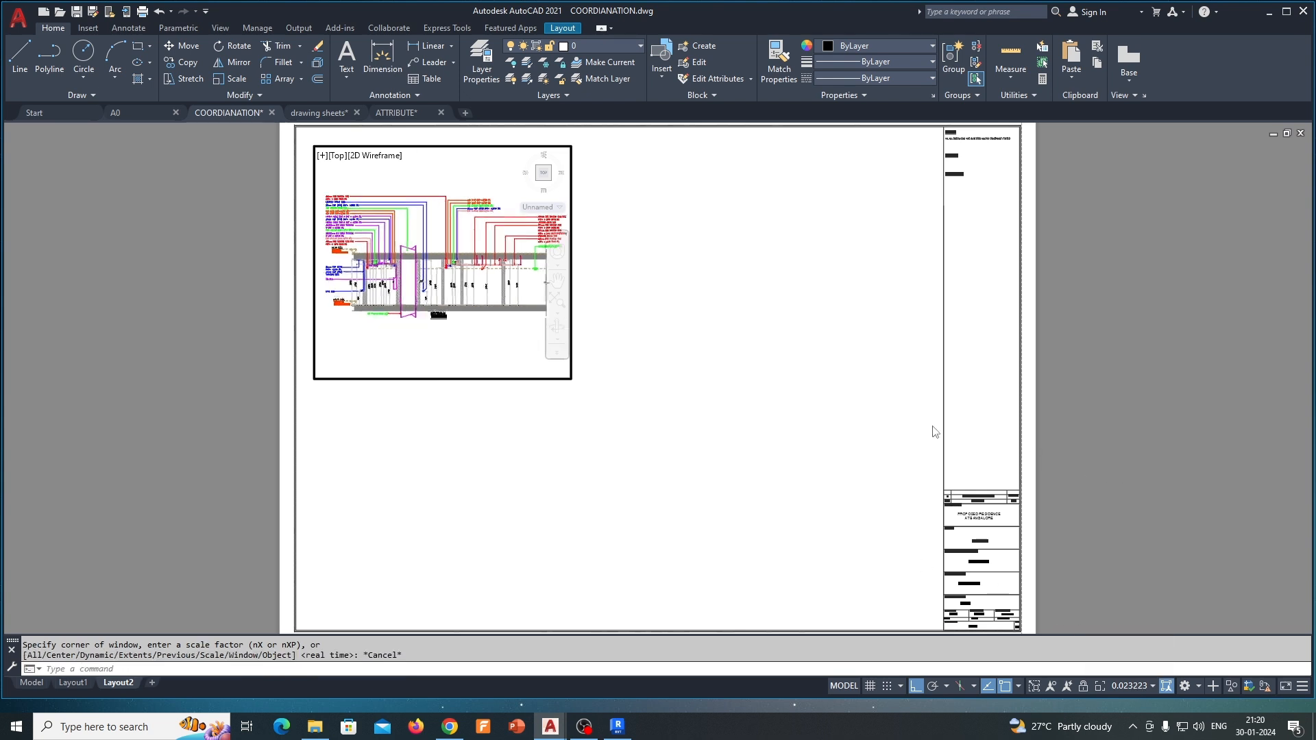
# - Return to paper space and stretch the viewport's right edge outward to include the section's right end and its labels
pyautogui.doubleClick(638, 426)
pyautogui.write('s')
pyautogui.click(594, 422)
pyautogui.click(546, 356)
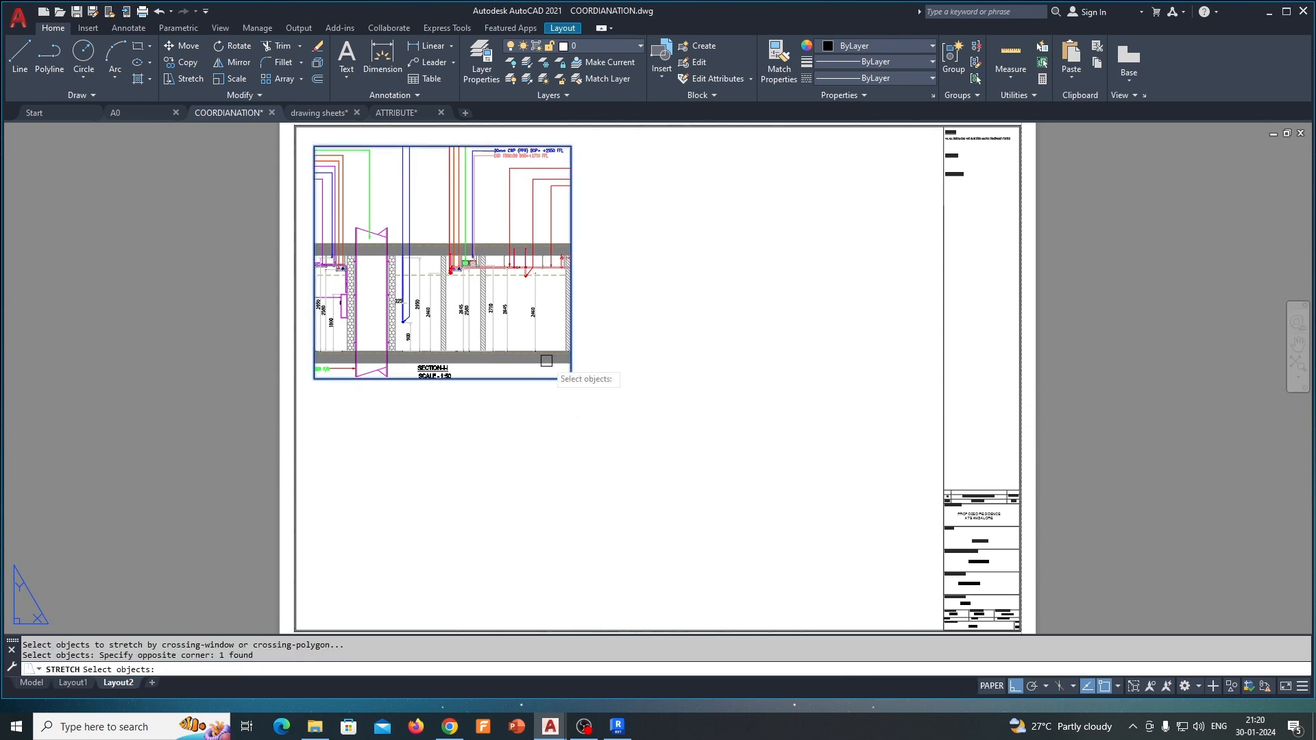
pyautogui.press('space')
pyautogui.click(544, 384)
pyautogui.click(755, 420)
# - Move the viewport horizontally toward the title block to free space on its left side
pyautogui.scroll(-3, 669, 419)
pyautogui.write('m')
pyautogui.click(595, 381)
pyautogui.press('space')
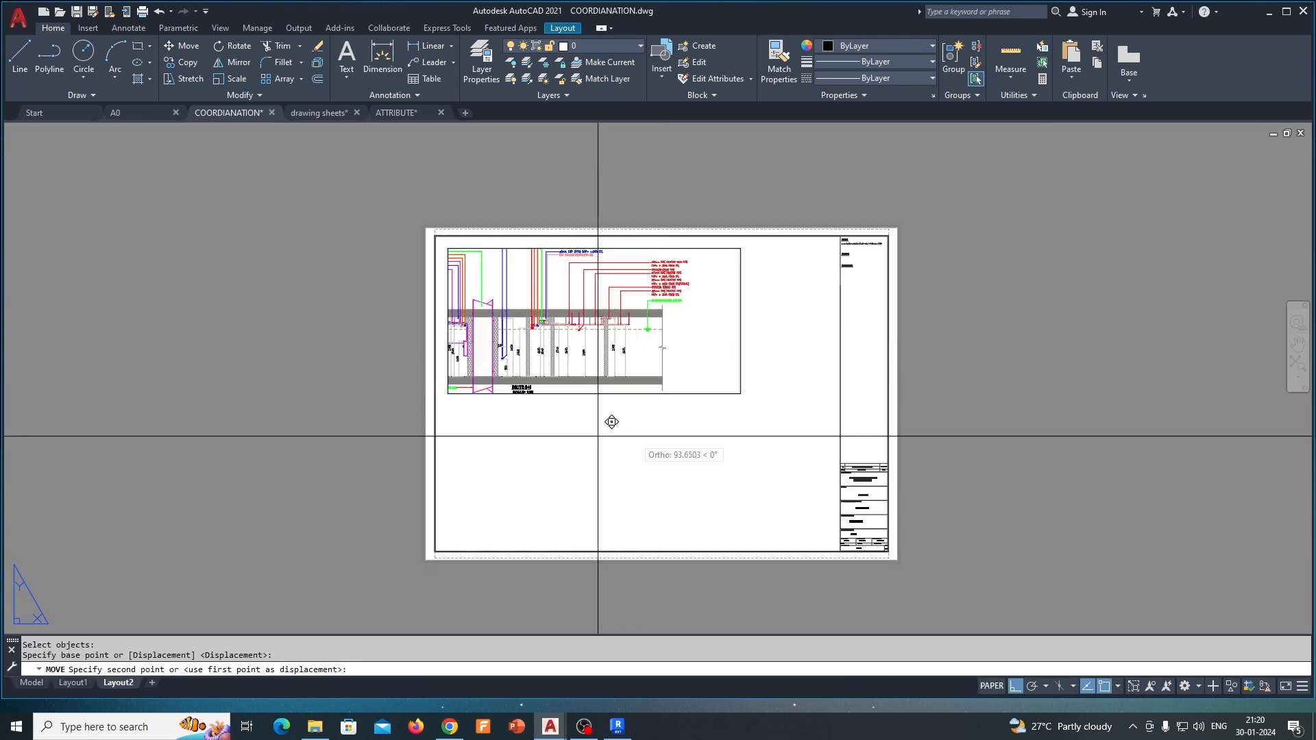
pyautogui.click(596, 437)
pyautogui.click(655, 438)
# - Stretch the viewport's left edge outward twice to include more of the section's left side
pyautogui.write('s')
pyautogui.click(557, 420)
pyautogui.click(499, 375)
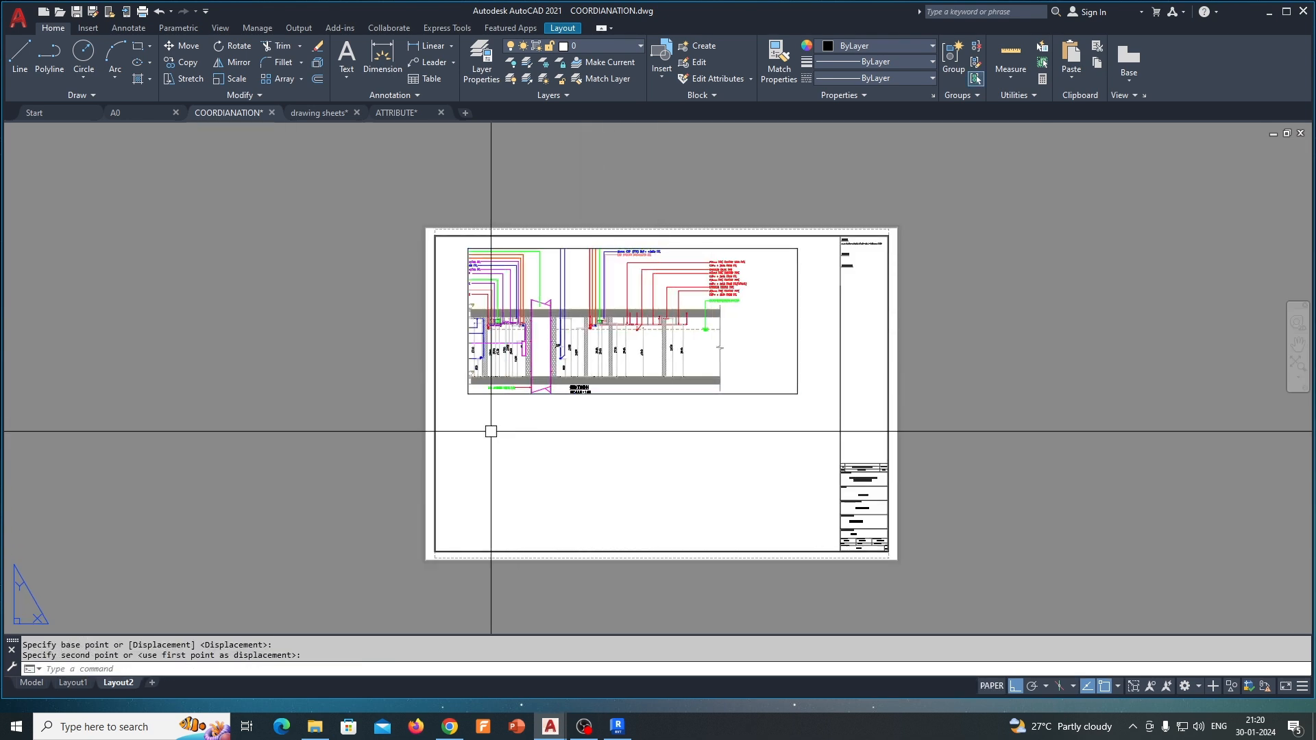
pyautogui.scroll(2, 477, 404)
pyautogui.press('space')
pyautogui.click(474, 409)
pyautogui.click(448, 381)
pyautogui.press('space')
pyautogui.click(485, 430)
pyautogui.click(459, 430)
# - Stretch the viewport's right edge inward, closer to the end of the section
pyautogui.moveTo(847, 428); pyautogui.dragTo(714, 429, button='middle')
pyautogui.write('s')
pyautogui.press('space')
pyautogui.click(883, 353)
pyautogui.click(825, 423)
pyautogui.press('space')
pyautogui.click(877, 433)
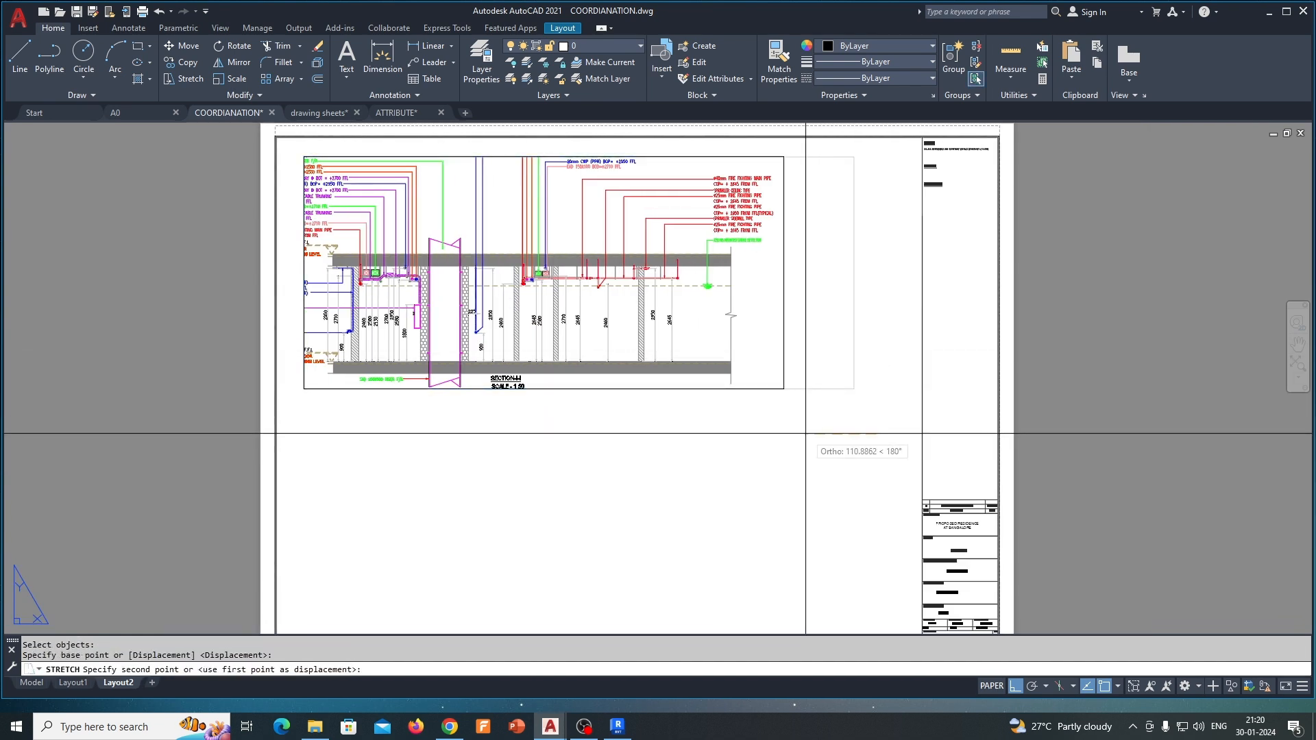
# - Move the narrowed viewport horizontally toward the title block
pyautogui.write('m')
pyautogui.press('space')
pyautogui.click(628, 417)
pyautogui.click(606, 352)
pyautogui.press('space')
pyautogui.click(578, 453)
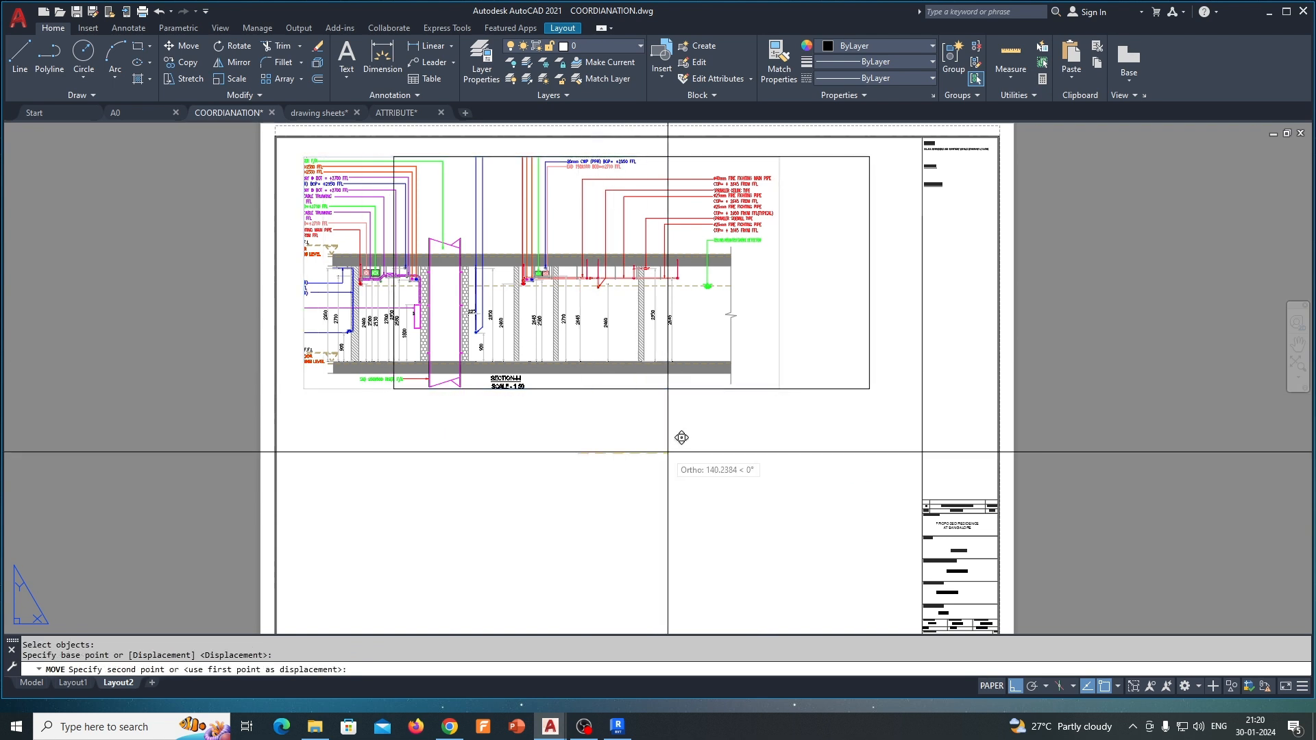
pyautogui.click(678, 452)
# - Stretch the viewport's left edge outward to include the left-hand labels, and trim the excess space back slightly
pyautogui.click(403, 392)
pyautogui.press('space')
pyautogui.click(469, 449)
pyautogui.click(381, 448)
pyautogui.press('space')
pyautogui.click(327, 401)
pyautogui.click(310, 376)
pyautogui.press('space')
pyautogui.click(335, 431)
pyautogui.click(363, 430)
pyautogui.scroll(5, 640, 383)
pyautogui.scroll(-5, 641, 384)
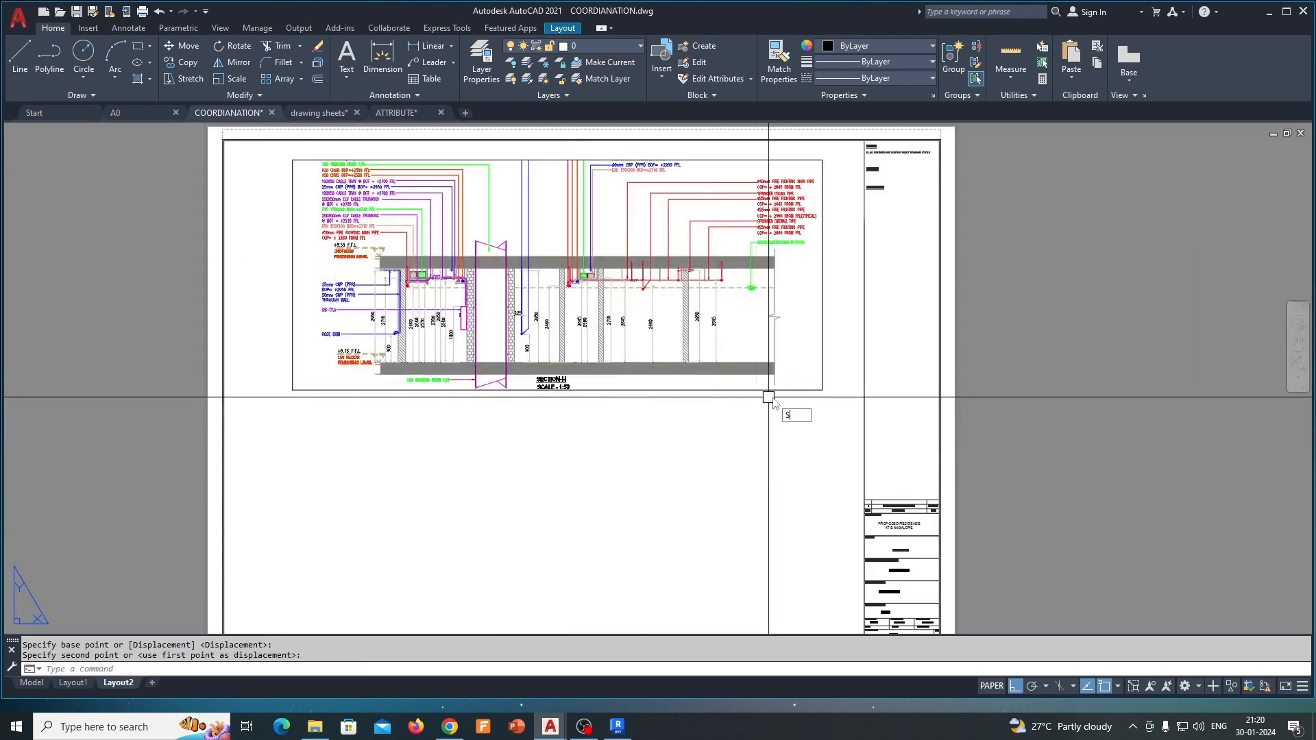
# - Stretch the viewport's bottom edge downward to leave space below the section title
pyautogui.click(836, 369)
pyautogui.click(800, 416)
pyautogui.press('space')
pyautogui.click(808, 425)
pyautogui.click(802, 457)
pyautogui.press('Escape')
# - Activate the section viewport and set its scale to 1:50
pyautogui.doubleClick(662, 386)
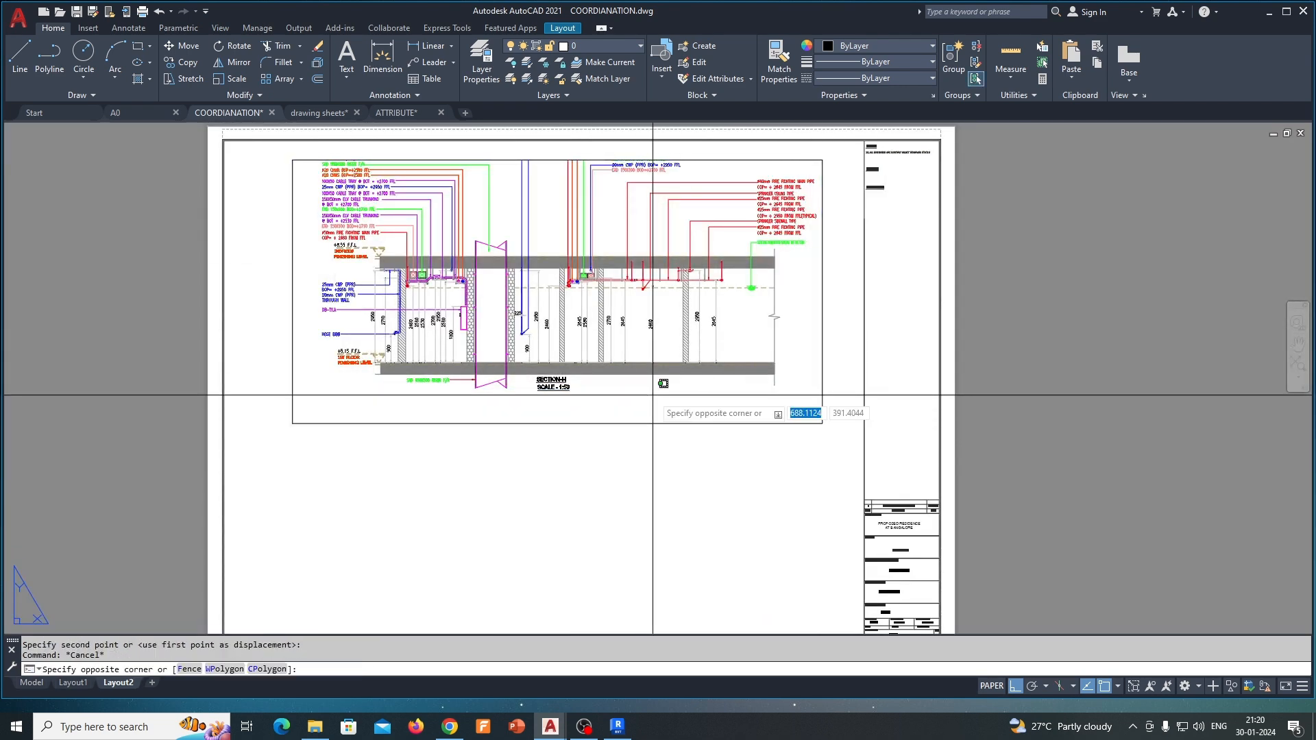
pyautogui.click(1147, 687)
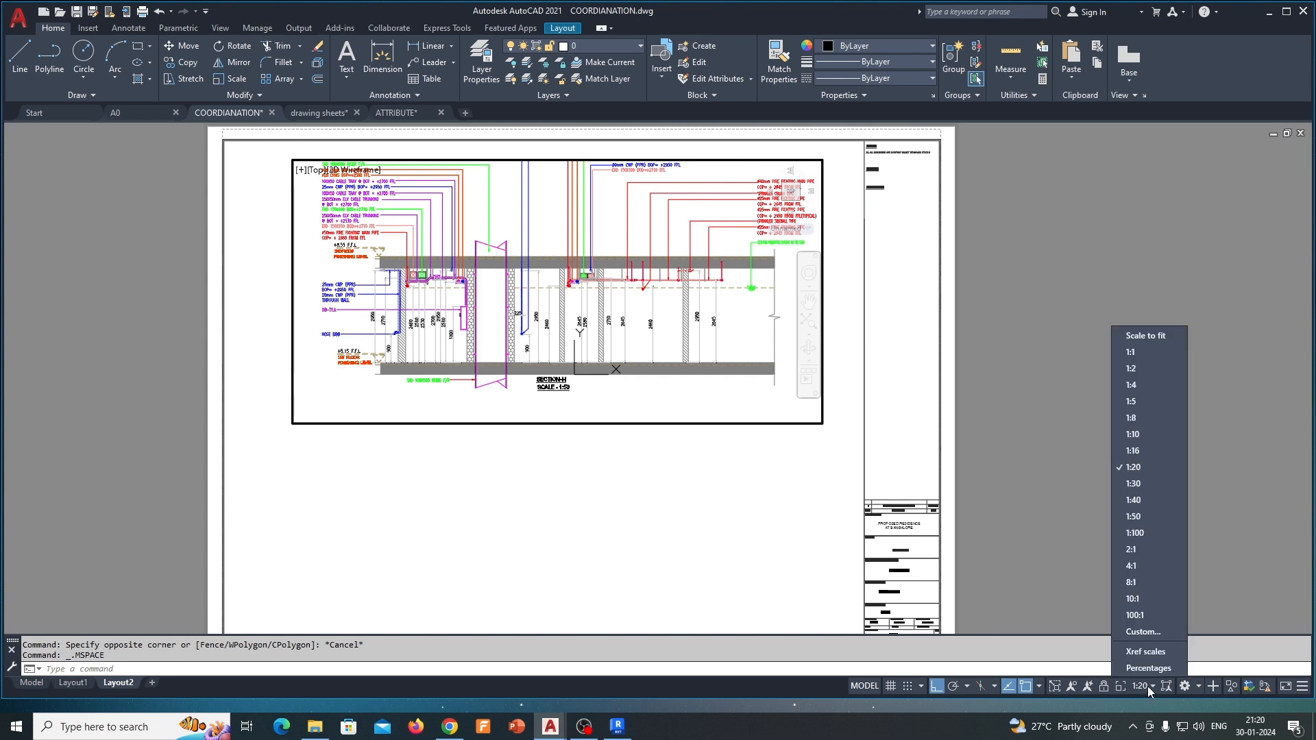
pyautogui.click(1134, 517)
# - Return to paper space and stretch the viewport's right and left edges inward to fit the section and its labels
pyautogui.doubleClick(606, 511)
pyautogui.write('s')
pyautogui.press('space')
pyautogui.click(835, 397)
pyautogui.click(788, 441)
pyautogui.press('space')
pyautogui.click(802, 484)
pyautogui.click(646, 464)
pyautogui.press('space')
pyautogui.click(337, 393)
pyautogui.click(276, 439)
pyautogui.press('space')
pyautogui.click(366, 477)
pyautogui.click(522, 481)
# - Stretch the viewport's bottom edge up and its top edge down to fit closely around the section
pyautogui.press('space')
pyautogui.click(727, 386)
pyautogui.click(563, 431)
pyautogui.press('space')
pyautogui.click(382, 440)
pyautogui.click(377, 359)
pyautogui.press('space')
pyautogui.click(689, 195)
pyautogui.click(563, 154)
pyautogui.press('space')
pyautogui.click(712, 206)
pyautogui.click(713, 268)
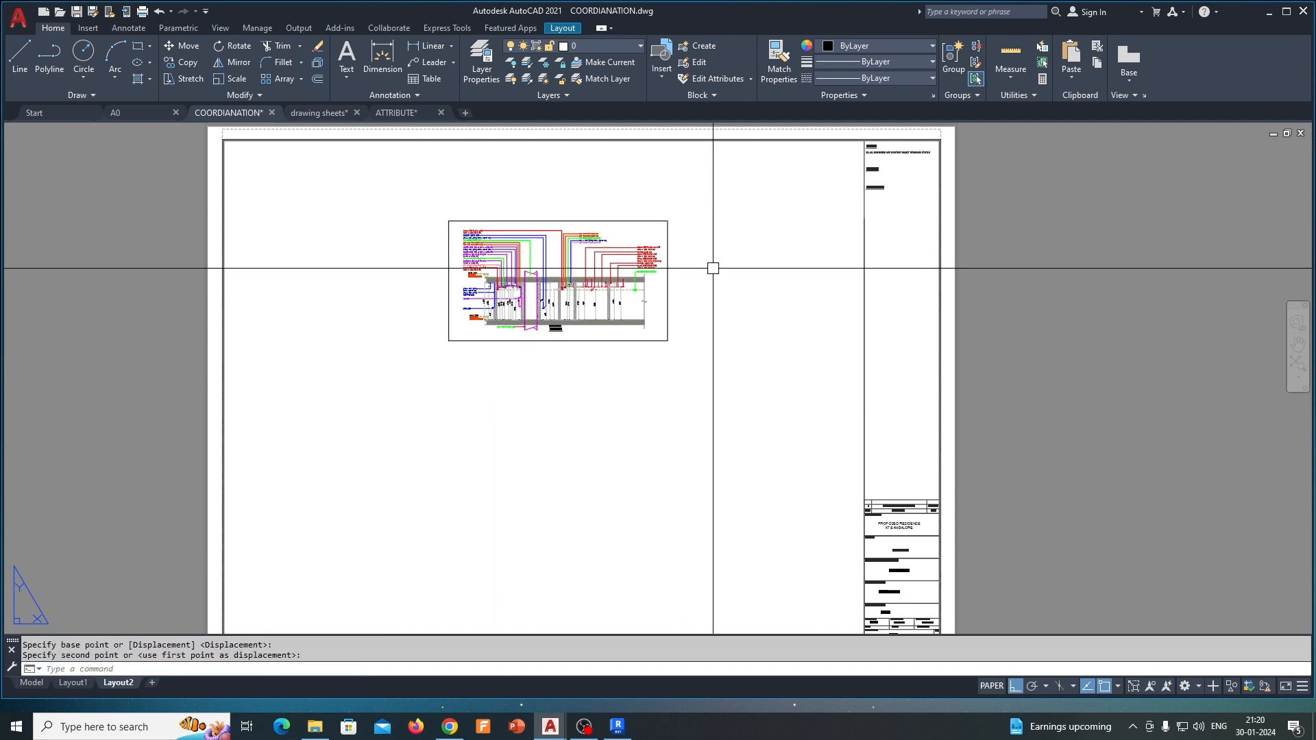
# - Trim the viewport's left edge slightly closer to the left-hand labels
pyautogui.scroll(4, 442, 224)
pyautogui.press('space')
pyautogui.click(484, 184)
pyautogui.click(384, 309)
pyautogui.press('space')
pyautogui.click(362, 362)
pyautogui.click(377, 364)
pyautogui.scroll(-4, 532, 374)
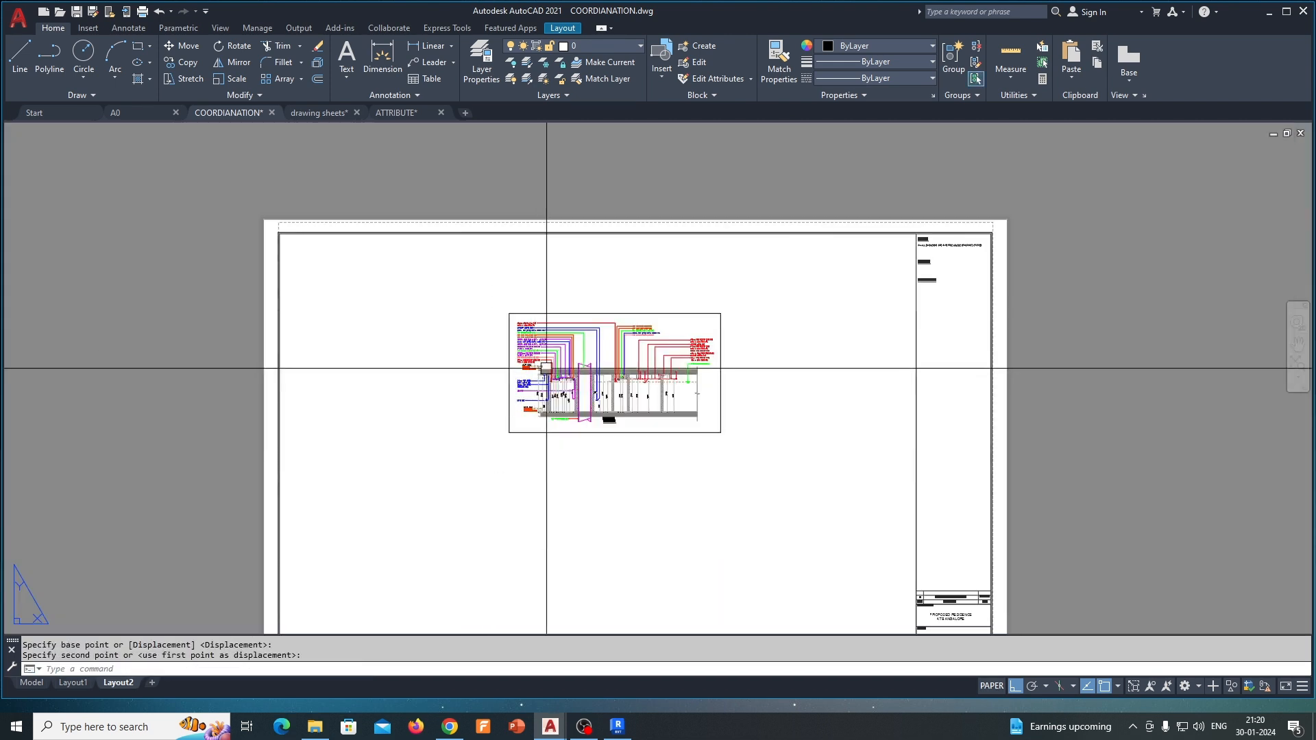
# - Move the viewport by its upper-left corner to just inside the sheet border's upper-left corner, with ortho off
pyautogui.press('space')
pyautogui.click(509, 314)
pyautogui.scroll(4, 308, 234)
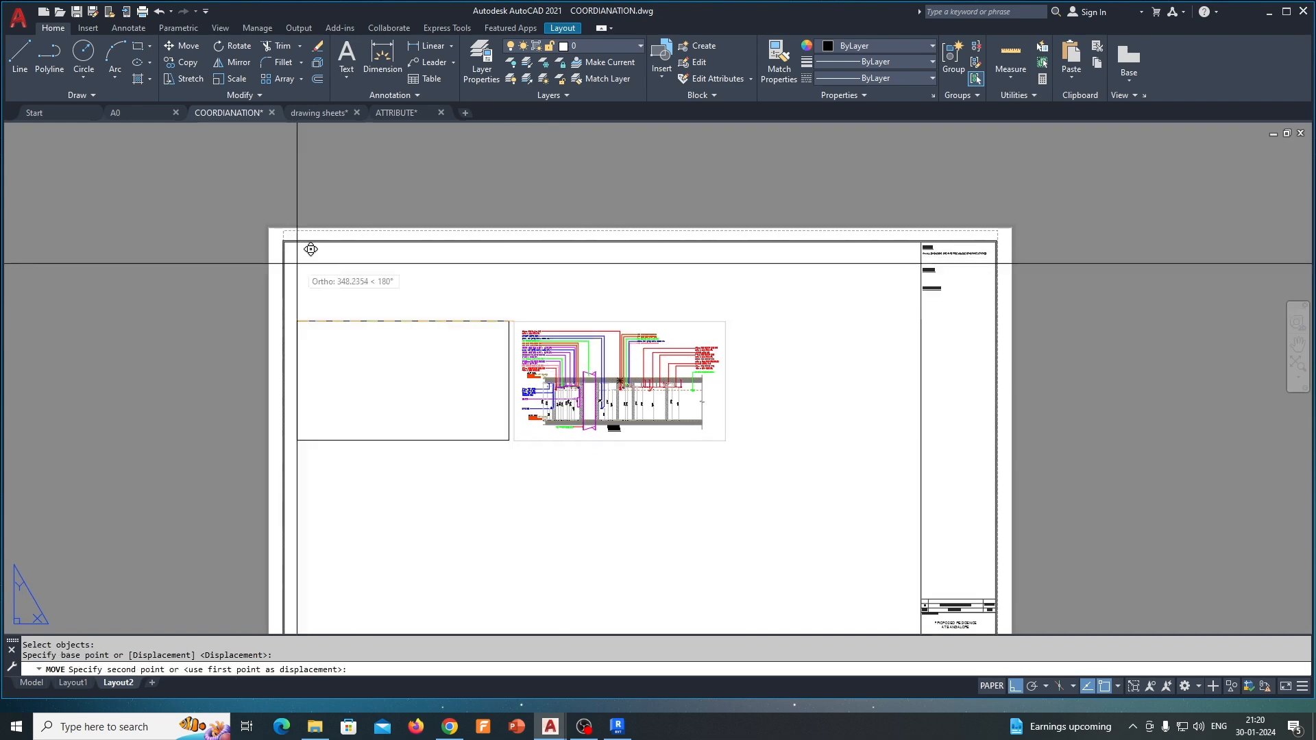
pyautogui.click(295, 249)
pyautogui.scroll(-2, 256, 175)
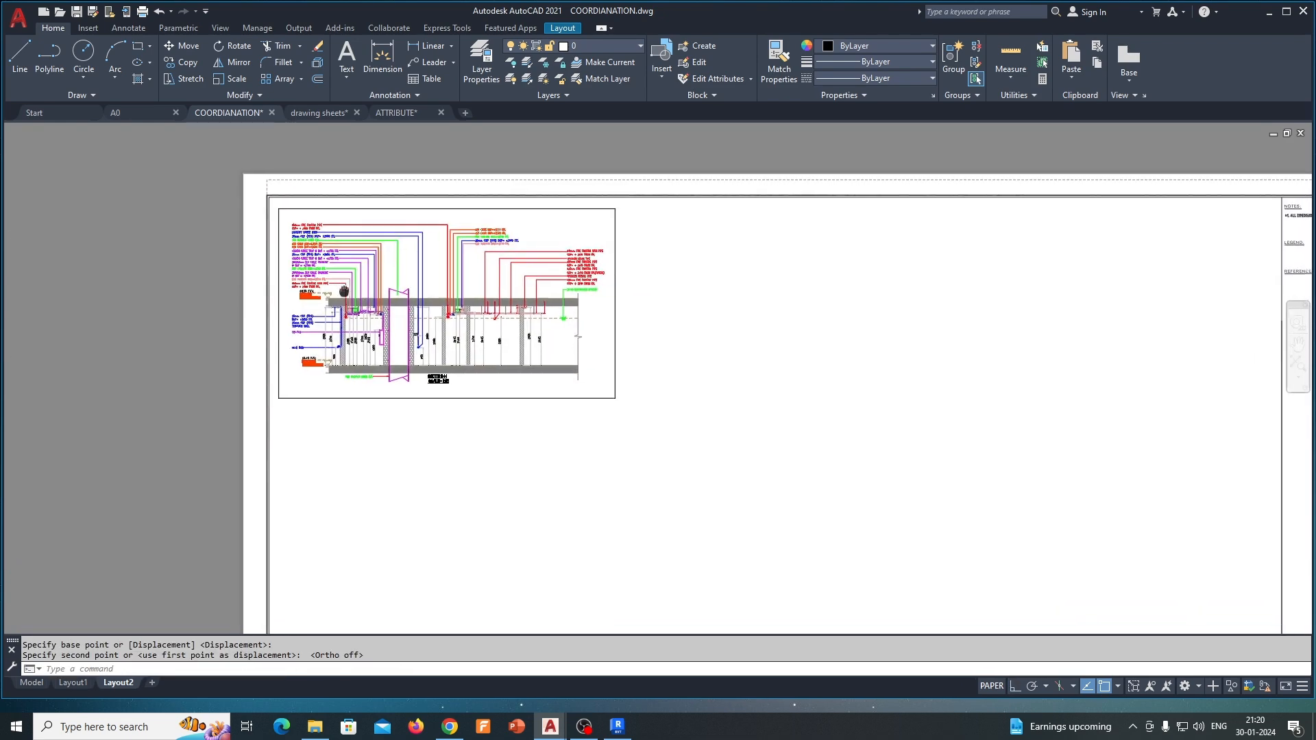
pyautogui.scroll(6, 420, 395)
pyautogui.scroll(-4, 420, 396)
# - Copy the first section viewport horizontally to the right of the original, with ortho on
pyautogui.write('CO')
pyautogui.press('space')
pyautogui.click(391, 421)
pyautogui.click(380, 382)
pyautogui.press('space')
pyautogui.click(290, 456)
pyautogui.moveTo(583, 479); pyautogui.dragTo(283, 464, button='middle')
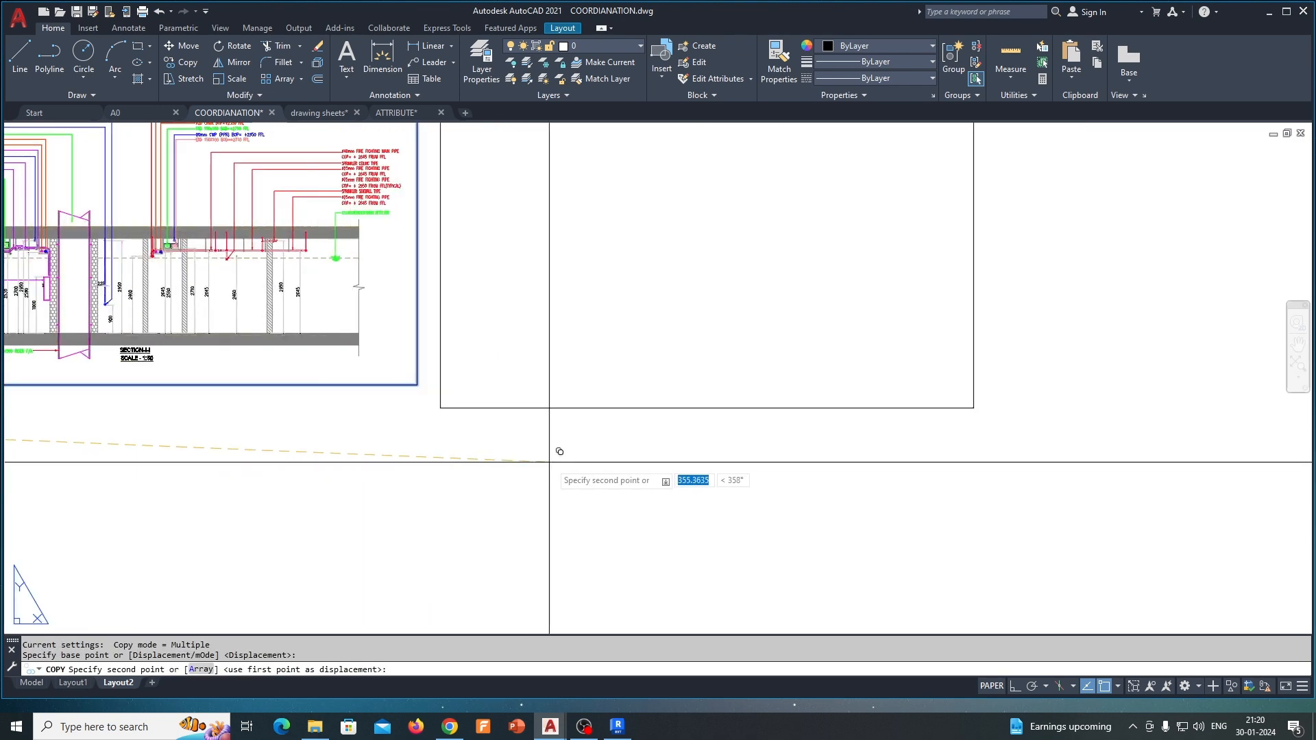
pyautogui.press('F8')
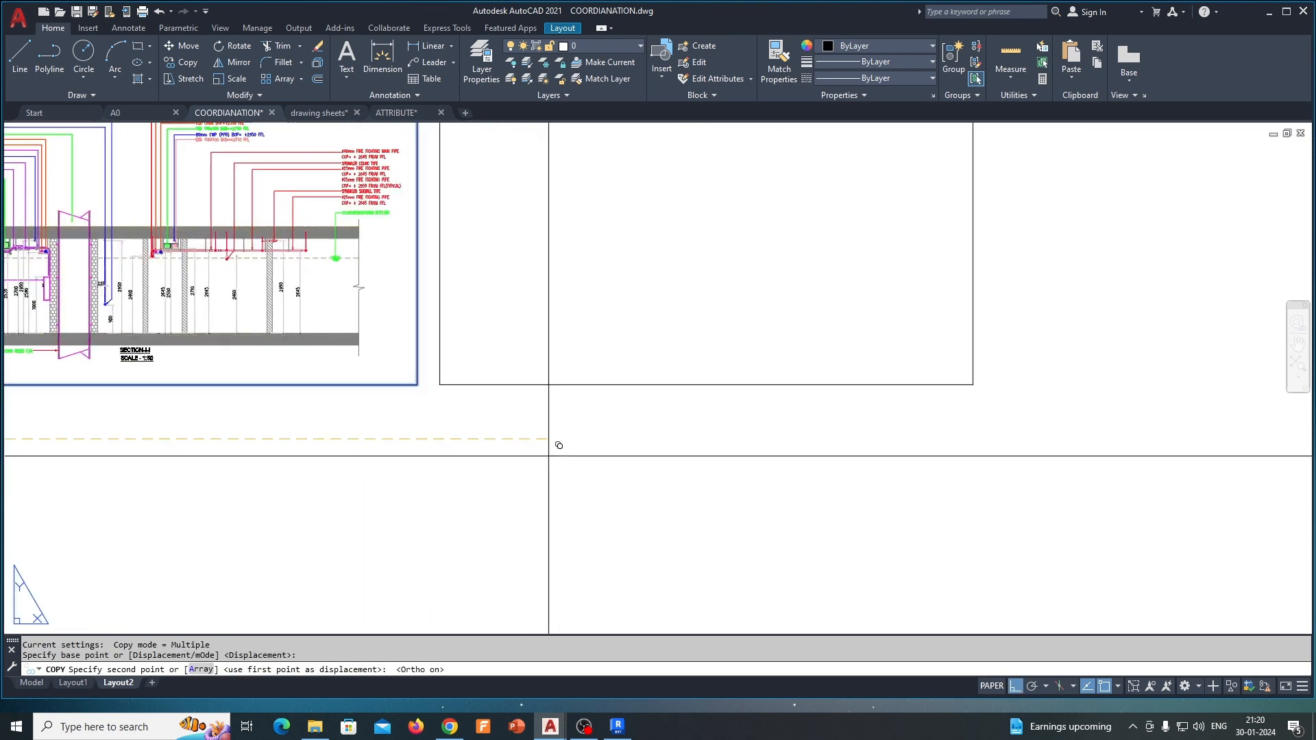
pyautogui.click(549, 456)
pyautogui.scroll(-2, 549, 456)
pyautogui.press('Escape')
pyautogui.press('Escape')
# - Stretch the copied viewport's top edge upward beyond the sheet to uncover the section above
pyautogui.write('s')
pyautogui.press('space')
pyautogui.click(842, 388)
pyautogui.click(769, 433)
pyautogui.press('Escape')
pyautogui.press('space')
pyautogui.click(837, 229)
pyautogui.click(809, 215)
pyautogui.press('space')
pyautogui.scroll(-2, 841, 376)
pyautogui.click(870, 433)
pyautogui.click(884, 253)
# - Stretch the copied viewport's bottom edge up to just below the upper section's title
pyautogui.moveTo(884, 253); pyautogui.dragTo(681, 332, button='middle')
pyautogui.click(648, 433)
pyautogui.click(608, 491)
pyautogui.press('space')
pyautogui.click(680, 542)
pyautogui.click(688, 400)
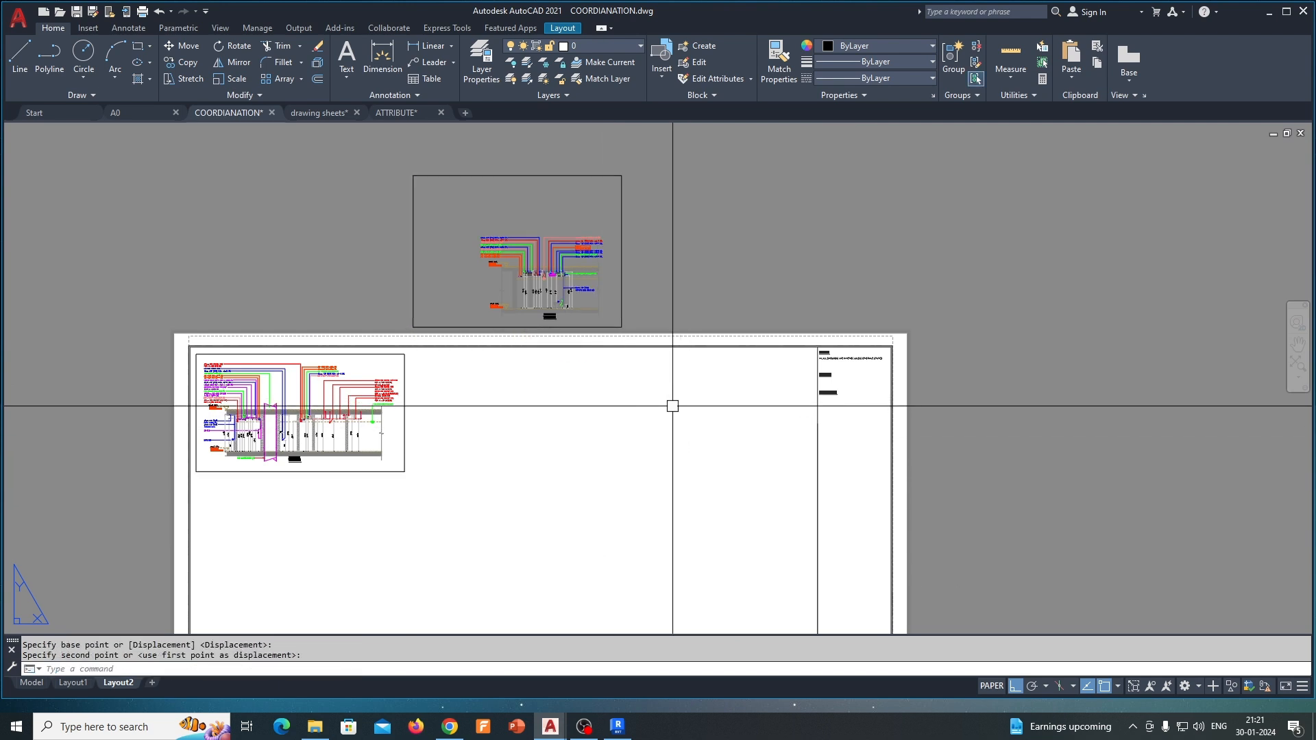
# - Stretch the copied viewport's top edge down and its left edge inward to fit closely around the section labels
pyautogui.press('space')
pyautogui.click(681, 199)
pyautogui.click(681, 247)
pyautogui.press('space')
pyautogui.click(448, 212)
pyautogui.click(404, 239)
pyautogui.press('space')
pyautogui.click(452, 187)
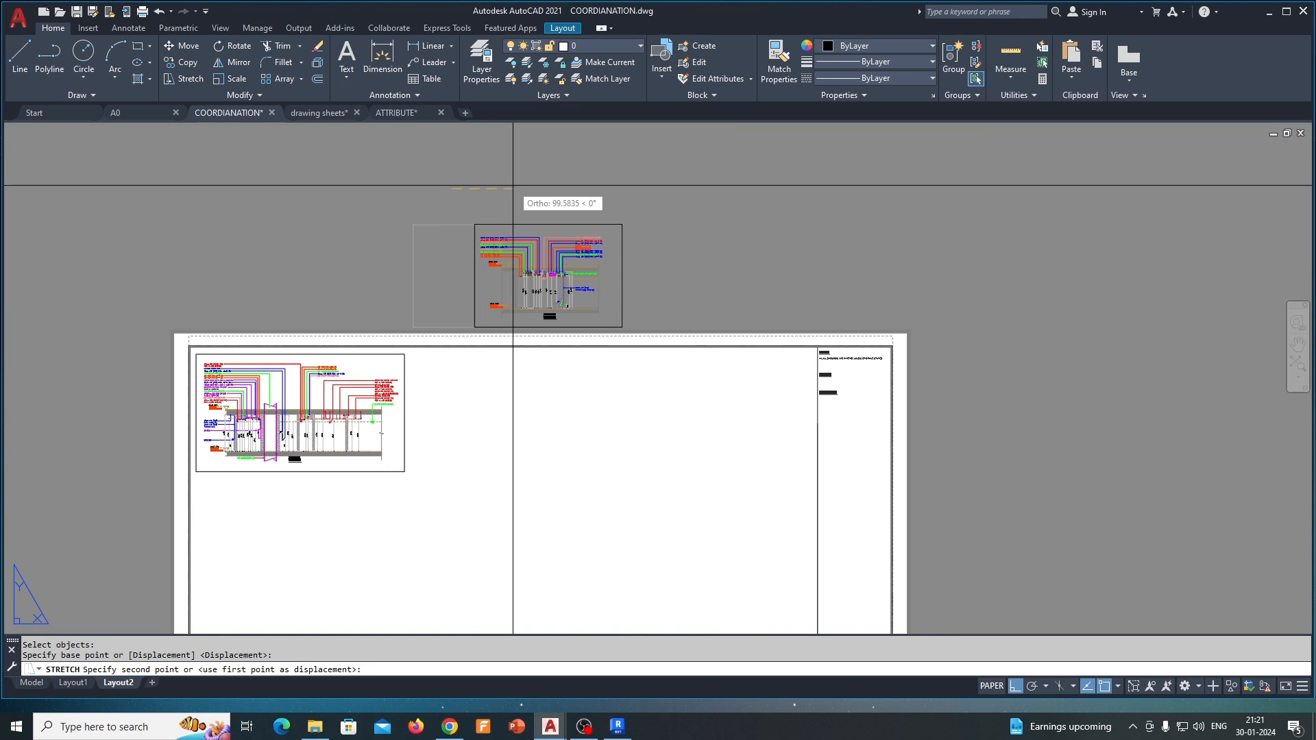
# - Move the fitted viewport by its upper-left corner to the first viewport's upper-right corner, and shift it slightly right to leave a gap
pyautogui.press('space')
pyautogui.click(474, 224)
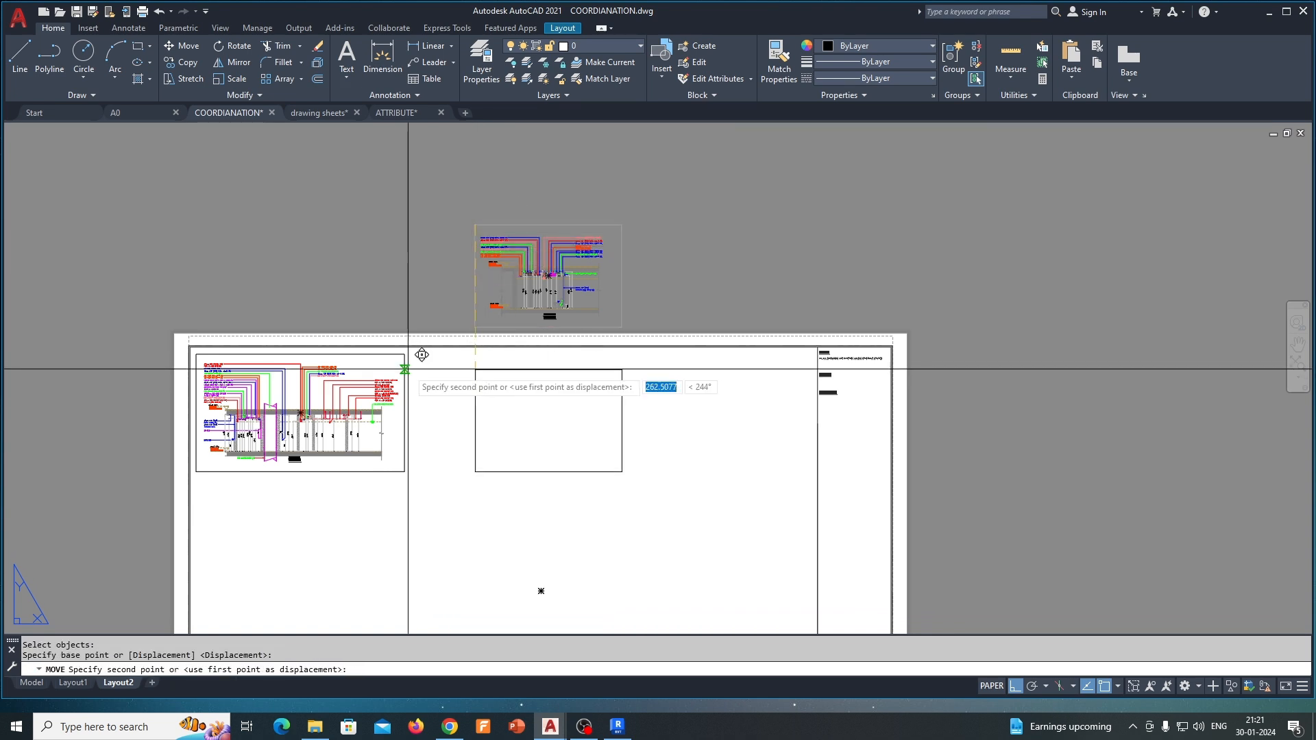
pyautogui.click(405, 354)
pyautogui.scroll(2, 389, 434)
pyautogui.press('space')
pyautogui.click(489, 436)
pyautogui.click(475, 397)
pyautogui.press('space')
pyautogui.click(472, 464)
pyautogui.click(484, 465)
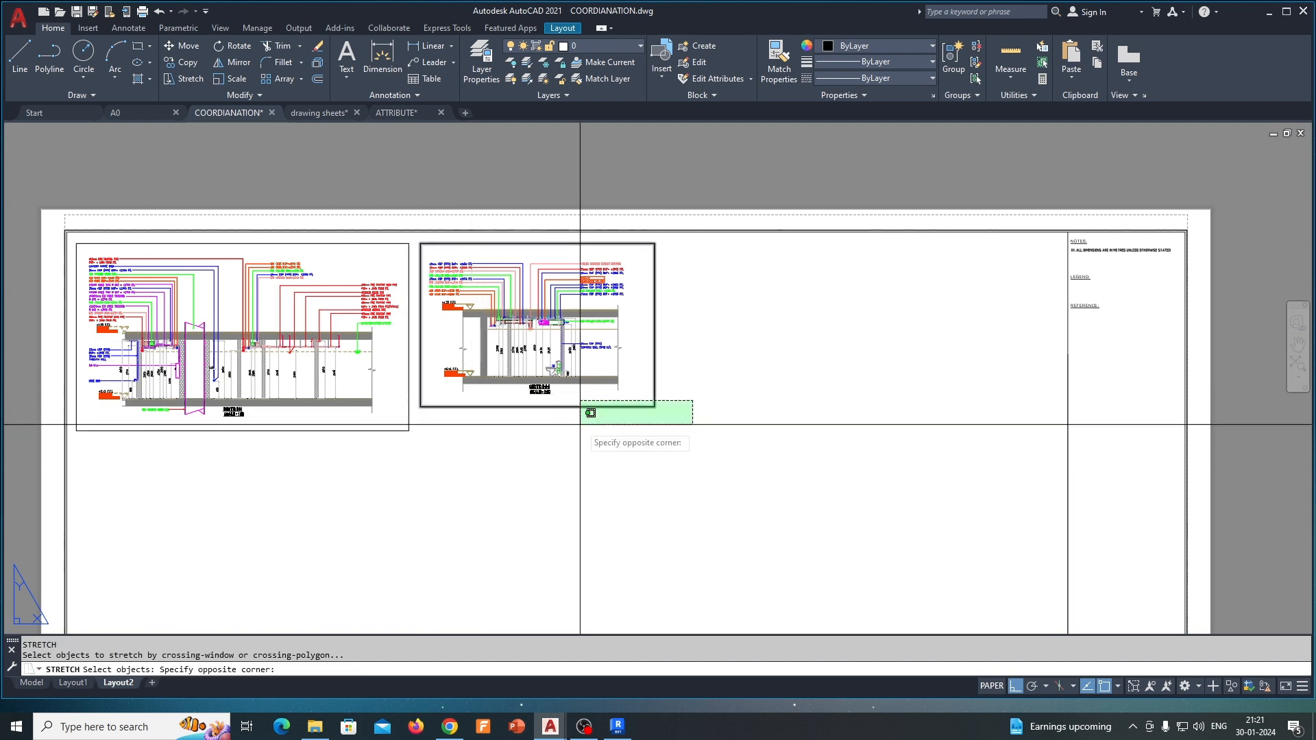
# - Stretch the second viewport's bottom edge down level with the first viewport's bottom edge
pyautogui.click(420, 404)
pyautogui.press('space')
pyautogui.click(420, 407)
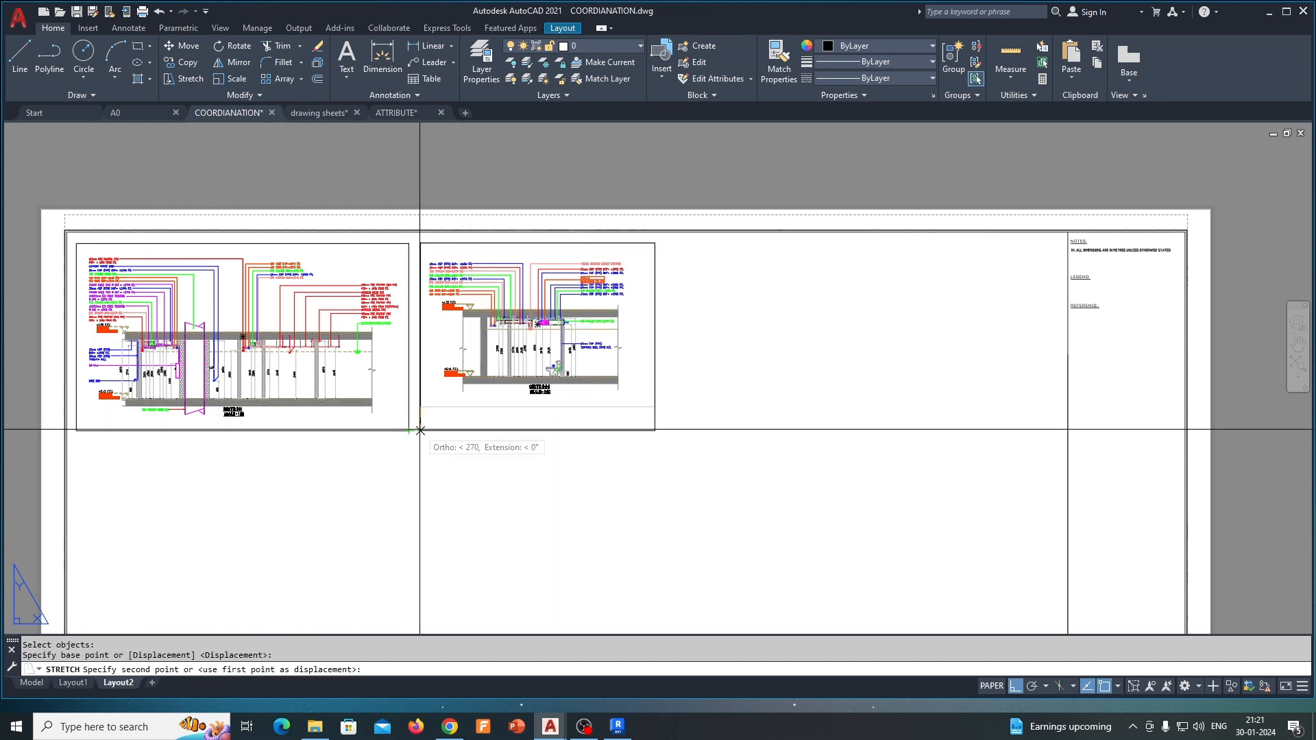
pyautogui.press('Escape')
pyautogui.moveTo(486, 369); pyautogui.dragTo(521, 352, button='middle')
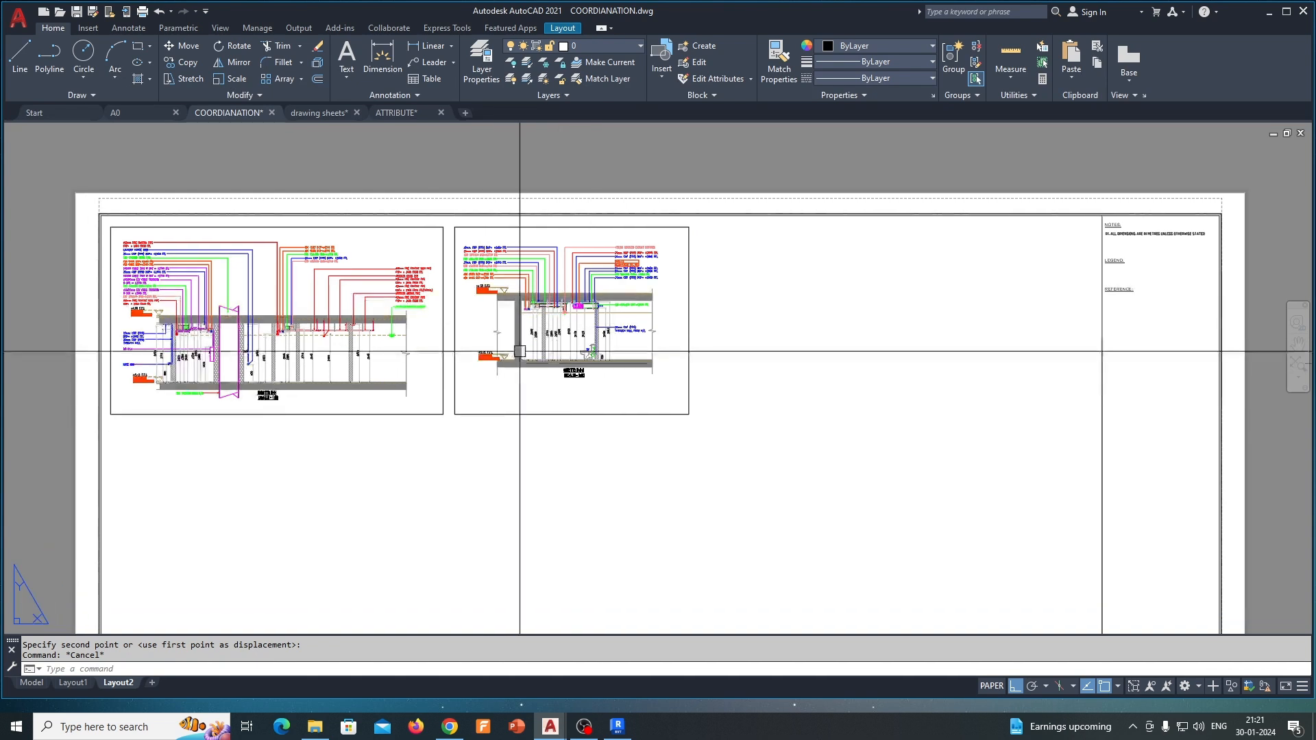
# - Lock both section viewports, and activate the second one briefly to check its lock before returning to paper space
pyautogui.click(466, 403)
pyautogui.click(430, 402)
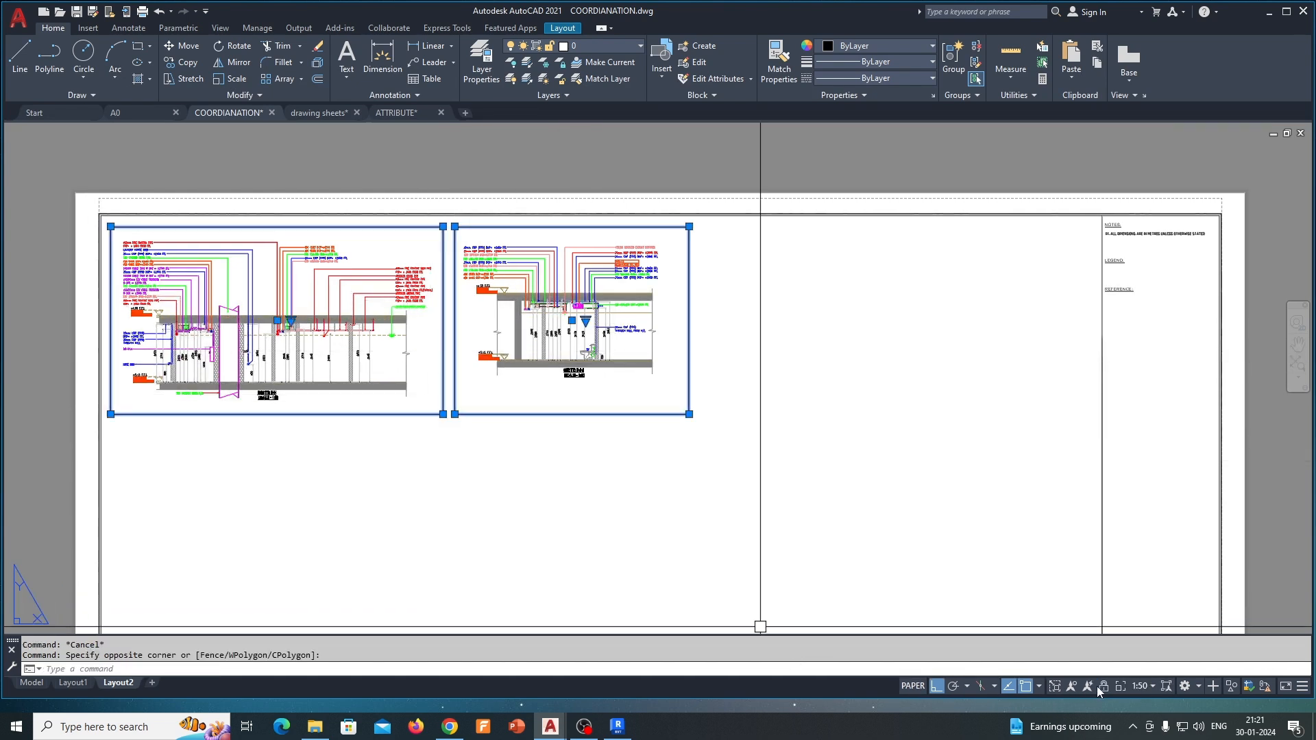
pyautogui.press('Escape')
pyautogui.moveTo(587, 447); pyautogui.dragTo(423, 433, button='middle')
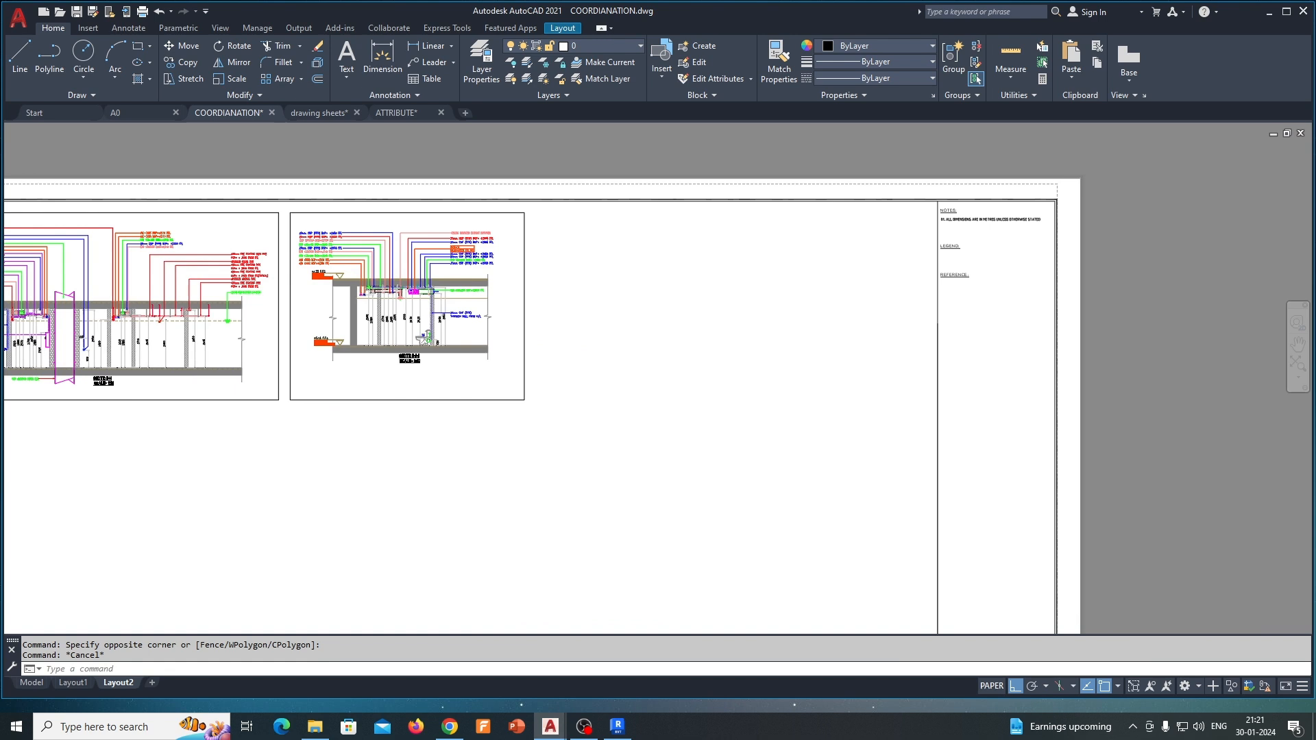
pyautogui.doubleClick(458, 379)
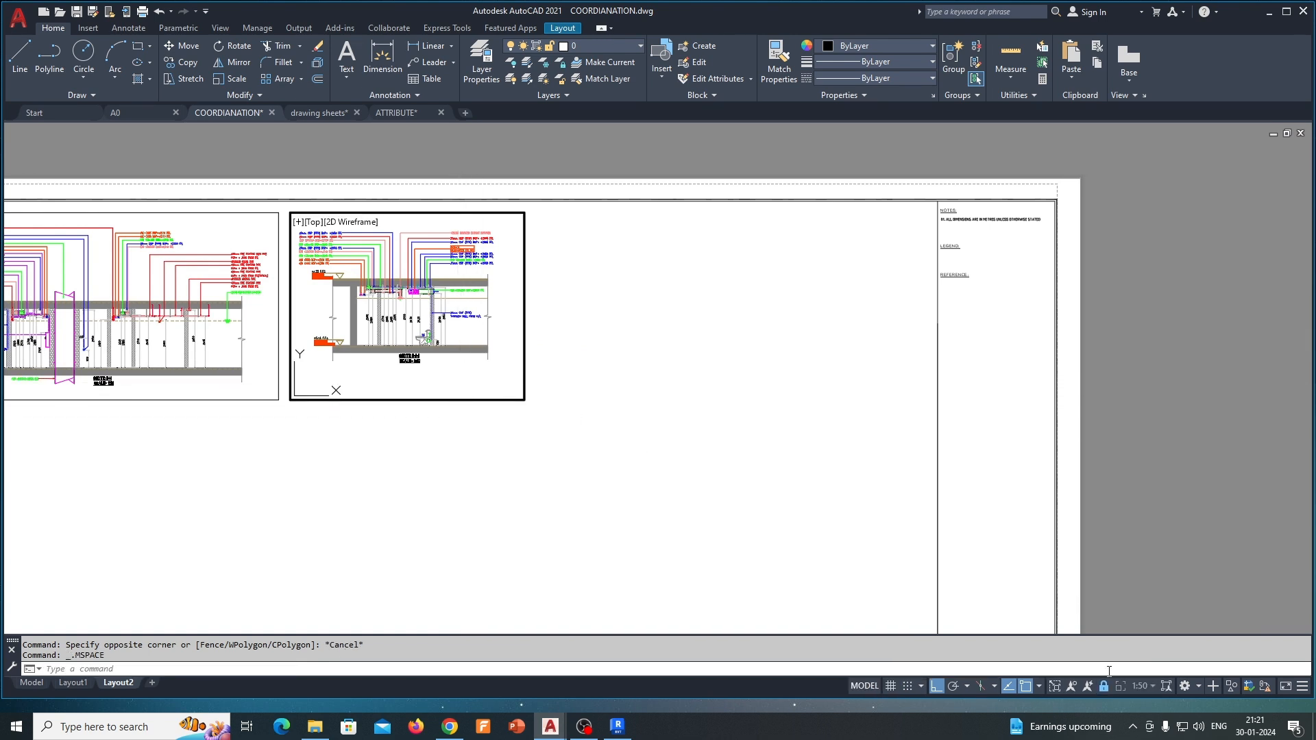
pyautogui.doubleClick(599, 502)
pyautogui.press('Escape')
# - Copy the second section viewport horizontally into the free space on its right
pyautogui.moveTo(489, 427); pyautogui.dragTo(552, 404, button='middle')
pyautogui.write('c')
pyautogui.click(483, 414)
pyautogui.click(468, 345)
pyautogui.press('space')
pyautogui.click(443, 435)
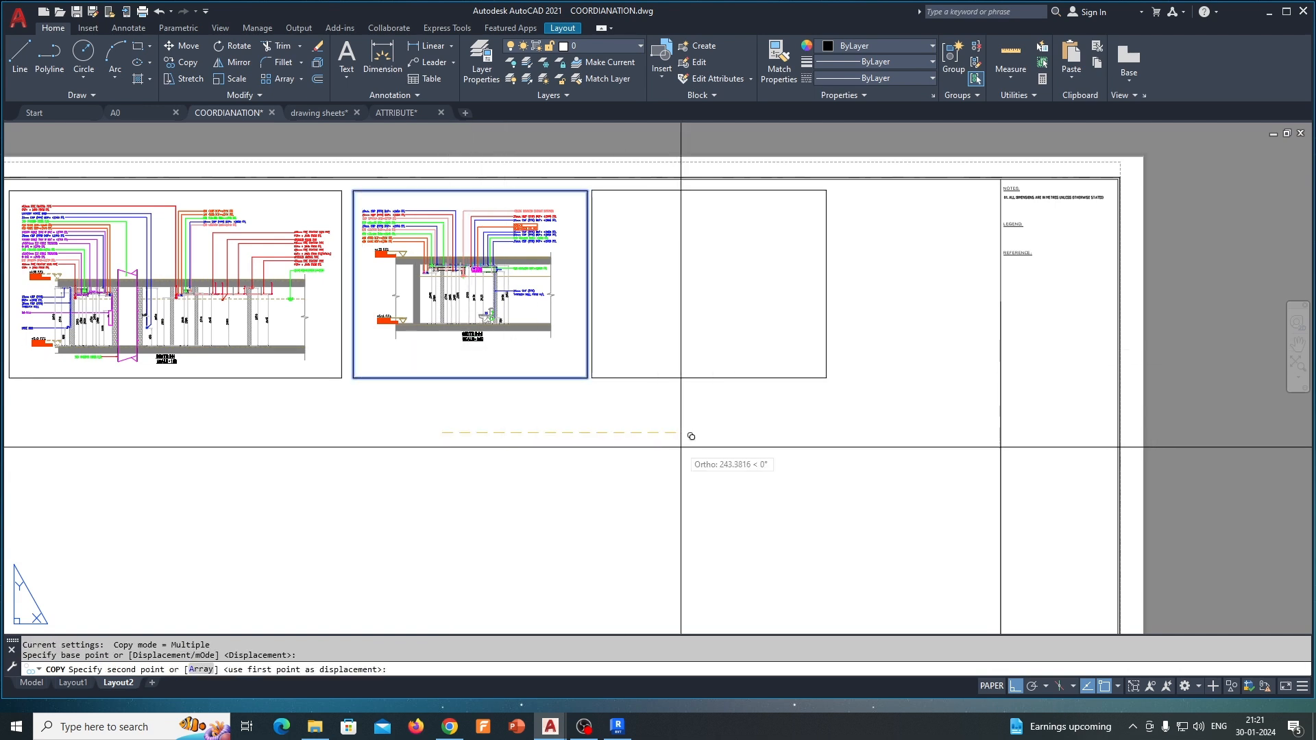
pyautogui.moveTo(681, 448); pyautogui.dragTo(536, 443, button='middle')
pyautogui.click(559, 444)
pyautogui.press('Escape')
pyautogui.press('Escape')
# - Stretch the third viewport's top edge upward beyond the sheet to uncover another section
pyautogui.moveTo(676, 400); pyautogui.dragTo(629, 520, button='middle')
pyautogui.write('s')
pyautogui.press('space')
pyautogui.click(685, 350)
pyautogui.click(646, 299)
pyautogui.press('space')
pyautogui.click(709, 466)
pyautogui.click(719, 277)
# - Stretch the third viewport's right edge outward to reveal more of the uncovered section
pyautogui.scroll(-2, 690, 381)
pyautogui.moveTo(691, 381); pyautogui.dragTo(590, 364, button='middle')
pyautogui.press('space')
pyautogui.click(587, 392)
pyautogui.click(546, 485)
pyautogui.press('space')
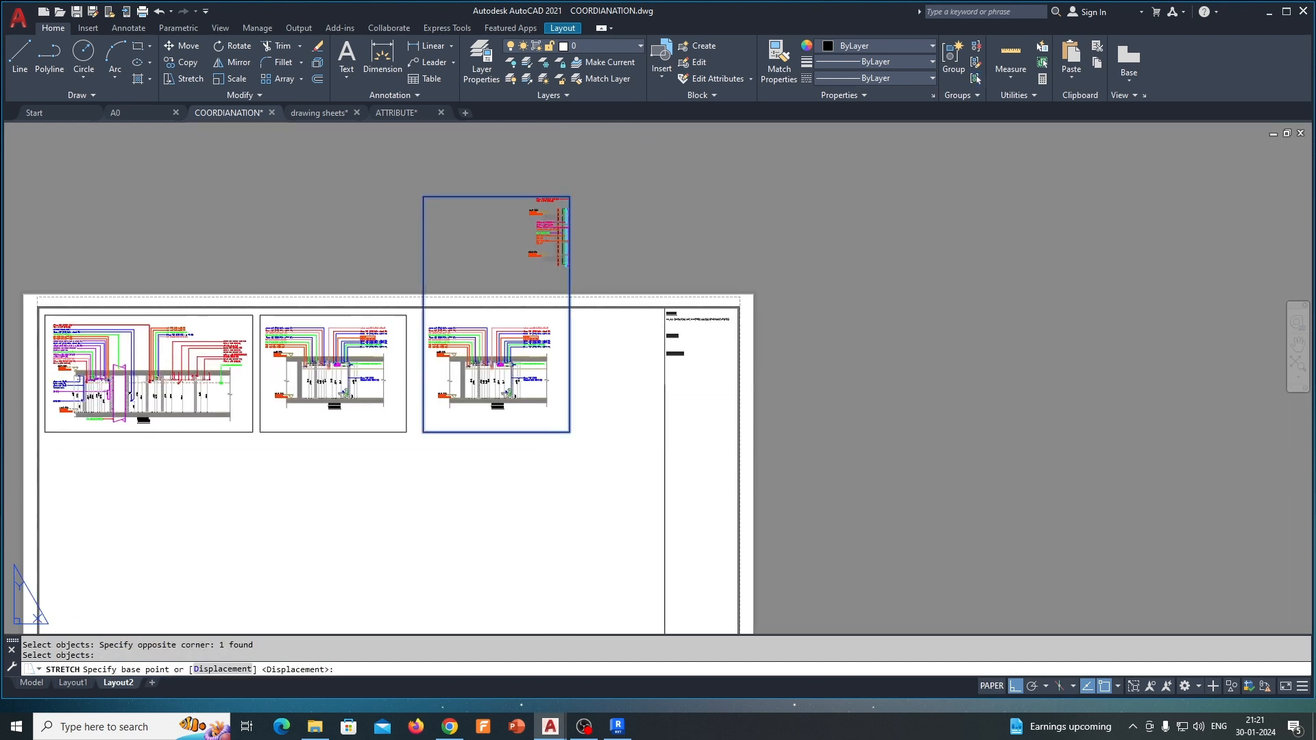
pyautogui.click(545, 486)
pyautogui.click(597, 485)
# - Stretch the third viewport's bottom edge up above the sheet, to just below Section A-A
pyautogui.press('space')
pyautogui.click(638, 420)
pyautogui.click(607, 446)
pyautogui.click(622, 432)
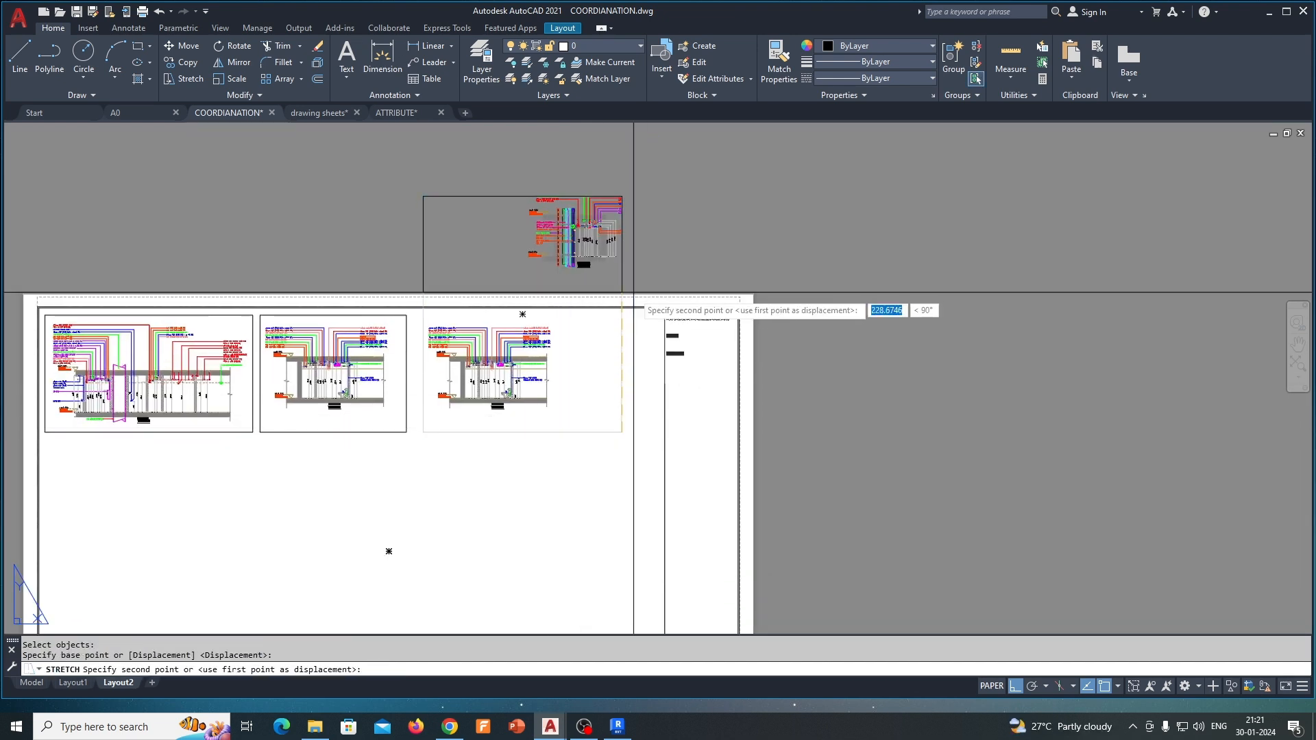
pyautogui.scroll(2, 641, 278)
pyautogui.click(641, 281)
pyautogui.moveTo(641, 281); pyautogui.dragTo(581, 355, button='middle')
# - Stretch the third viewport's right edge farther outward and its top edge slightly up to include all Section A-A labels
pyautogui.press('space')
pyautogui.click(576, 339)
pyautogui.click(530, 366)
pyautogui.press('space')
pyautogui.click(596, 352)
pyautogui.click(636, 351)
pyautogui.press('space')
pyautogui.press('space')
pyautogui.click(654, 245)
pyautogui.click(655, 229)
# - Stretch the third viewport's left edge inward to the Section A-A labels and trim its right edge slightly inward
pyautogui.press('space')
pyautogui.click(261, 199)
pyautogui.click(203, 370)
pyautogui.press('space')
pyautogui.click(657, 204)
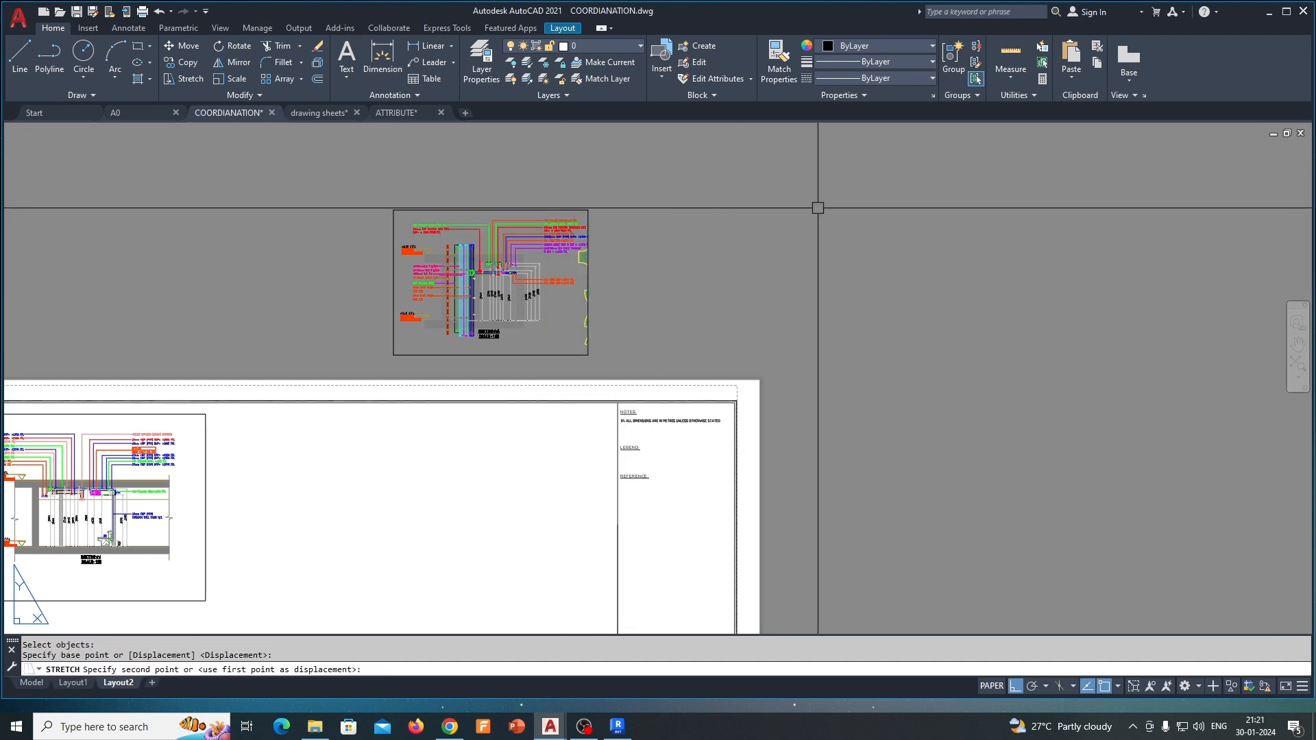
pyautogui.click(818, 208)
pyautogui.scroll(4, 617, 333)
pyautogui.press('space')
pyautogui.click(613, 417)
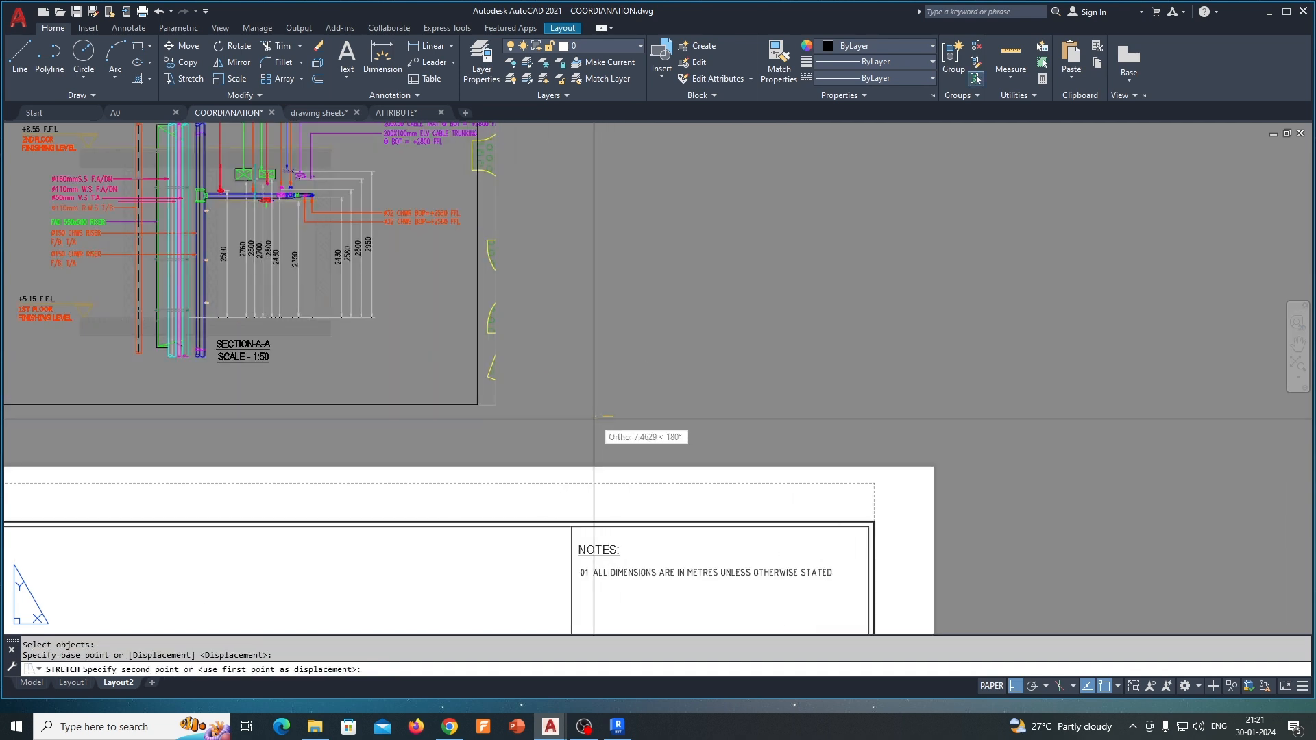
pyautogui.click(606, 419)
# - Move the Section A-A viewport by its upper-left corner to the second viewport's upper-right corner
pyautogui.scroll(-6, 600, 405)
pyautogui.write('m')
pyautogui.press('space')
pyautogui.click(601, 370)
pyautogui.click(537, 382)
pyautogui.press('space')
pyautogui.click(453, 315)
pyautogui.click(338, 443)
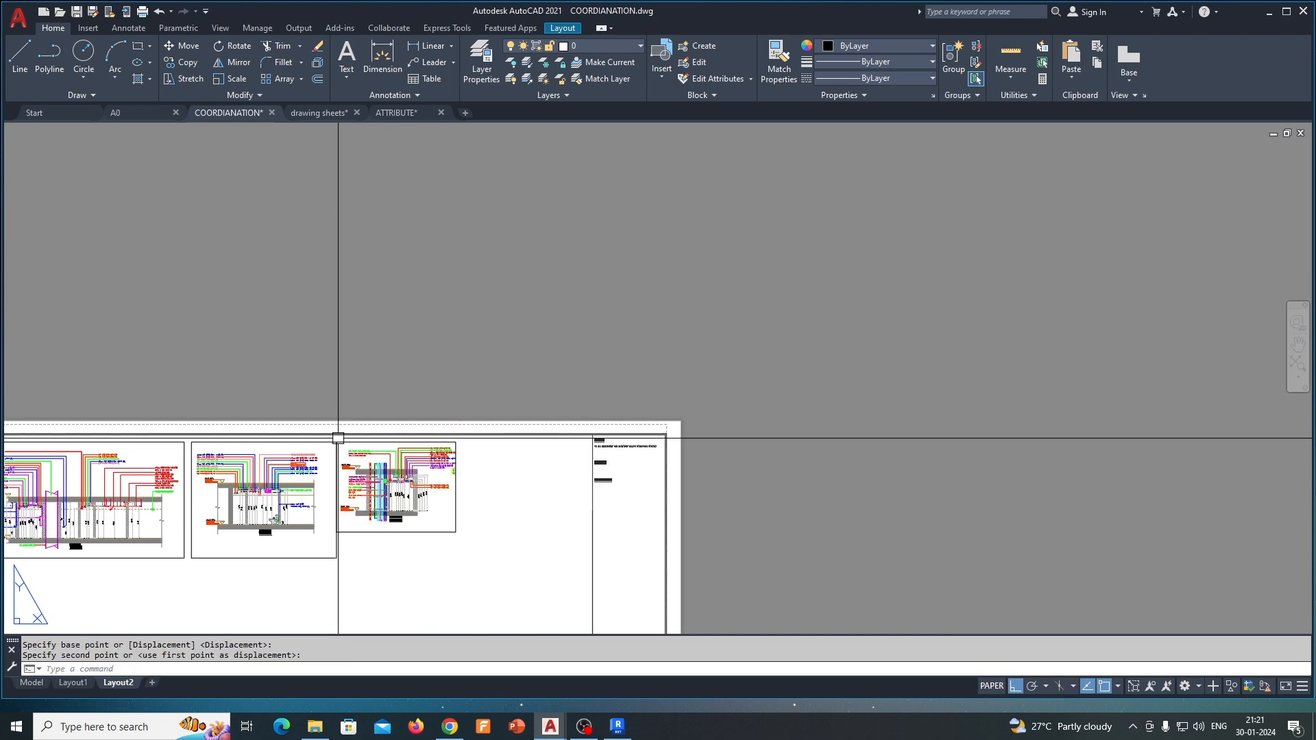
# - Stretch the Section A-A viewport's bottom edge down level with the second viewport's bottom edge
pyautogui.scroll(7, 350, 436)
pyautogui.write('s')
pyautogui.press('space')
pyautogui.click(347, 410)
pyautogui.keyDown('shift'); pyautogui.click(405, 459); pyautogui.keyUp('shift')
pyautogui.keyDown('shift'); pyautogui.click(338, 490); pyautogui.keyUp('shift')
pyautogui.press('space')
pyautogui.click(367, 427)
pyautogui.click(366, 533)
# - Shift the Section A-A viewport slightly right to leave a gap beside the second viewport
pyautogui.scroll(-5, 511, 439)
pyautogui.write('m')
pyautogui.click(622, 492)
pyautogui.click(590, 446)
pyautogui.press('space')
pyautogui.click(636, 511)
pyautogui.click(646, 512)
# - Create a new rectangular viewport with MVIEW in the empty area below the first section viewport
pyautogui.scroll(-5, 584, 482)
pyautogui.moveTo(582, 480); pyautogui.dragTo(532, 352, button='middle')
pyautogui.scroll(2, 527, 356)
pyautogui.press('Escape')
pyautogui.write('MV')
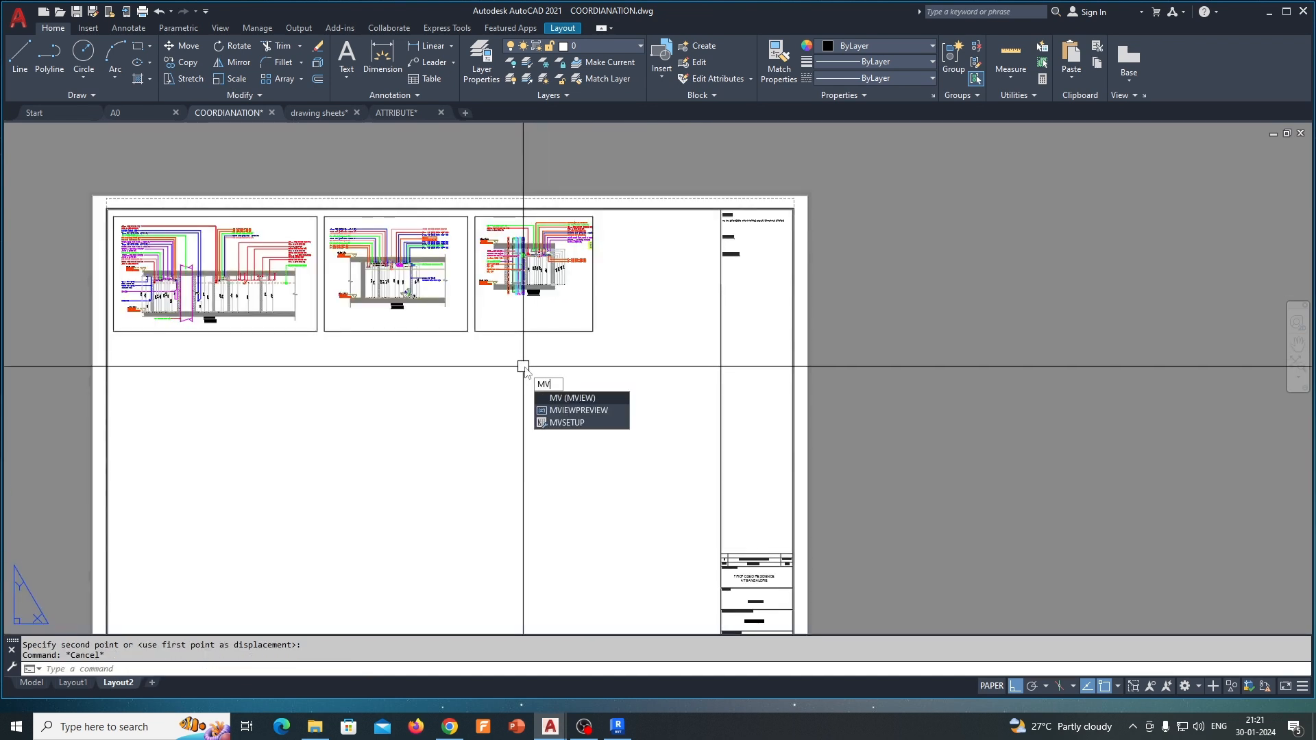
pyautogui.press('Return')
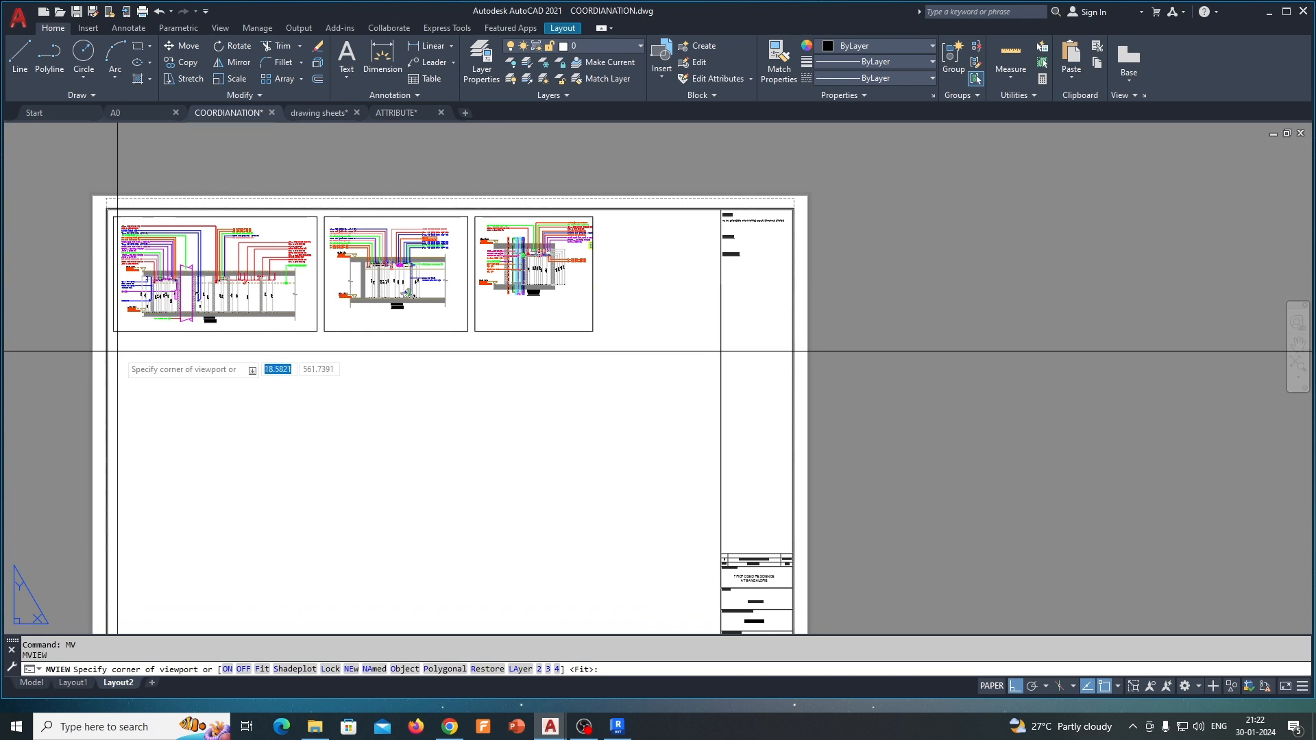
pyautogui.click(118, 351)
pyautogui.click(364, 542)
# - Activate the new viewport and bring the slanted Section K-K into view inside it
pyautogui.scroll(8, 384, 412)
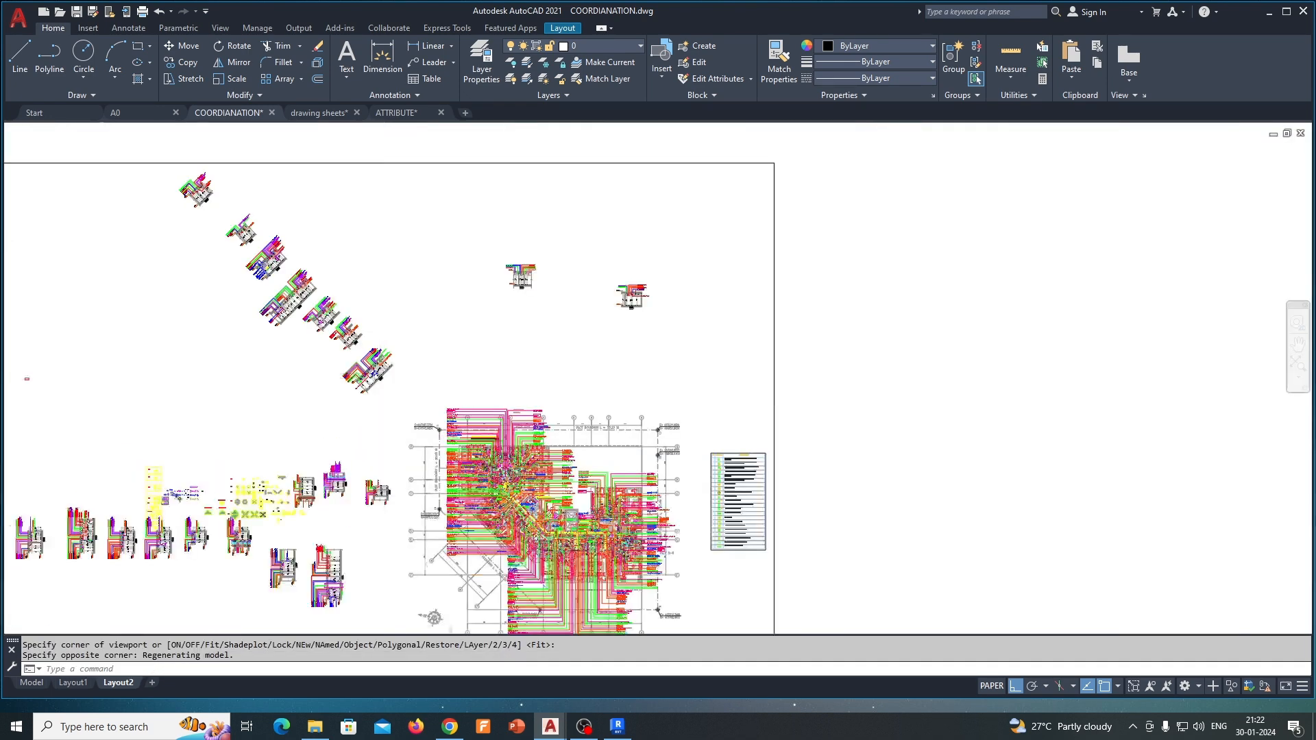
pyautogui.scroll(3, 381, 404)
pyautogui.scroll(-10, 381, 436)
pyautogui.doubleClick(381, 436)
pyautogui.scroll(8, 354, 509)
pyautogui.moveTo(354, 509)
pyautogui.mouseDown(button='middle')
pyautogui.moveTo(389, 499)
pyautogui.moveTo(364, 506)
pyautogui.mouseUp(button='middle')
pyautogui.scroll(-2, 382, 501)
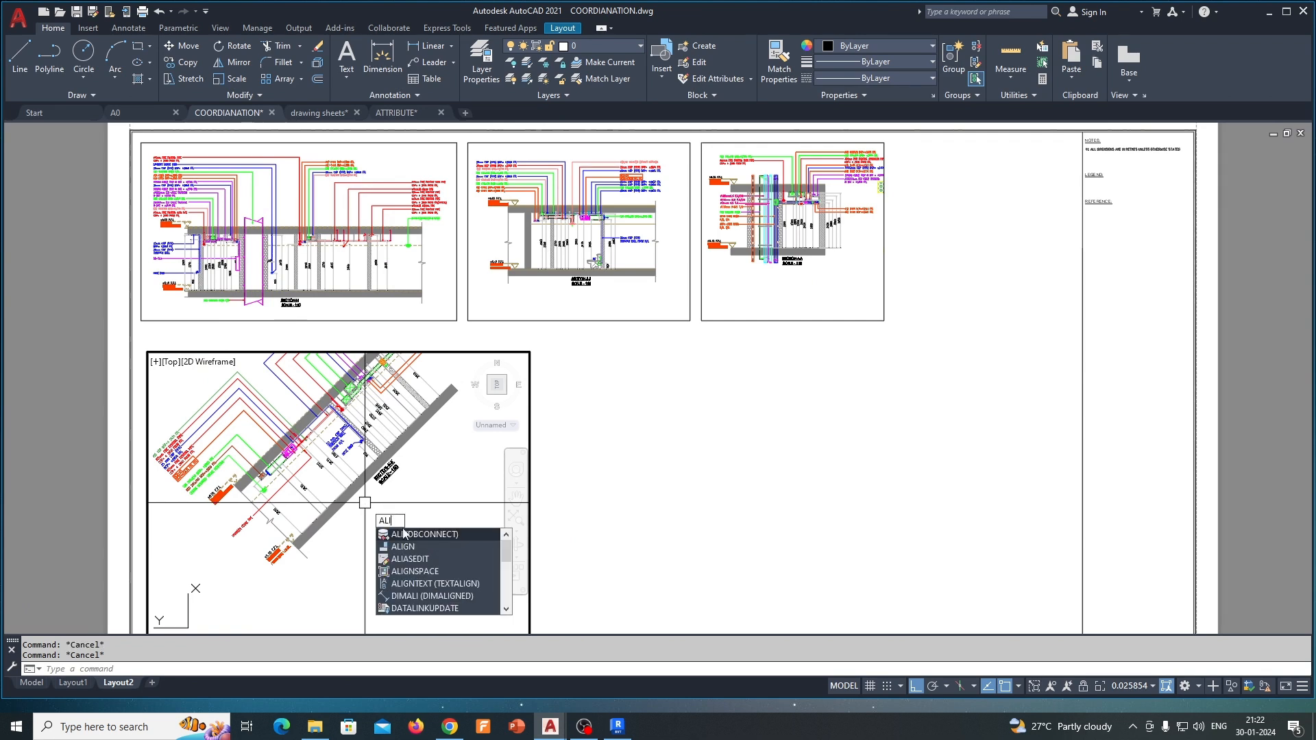
# - Try to level the slanted Section K-K in its viewport with ALIGNSPACE, using two points on its floor slab
pyautogui.scroll(4, 345, 496)
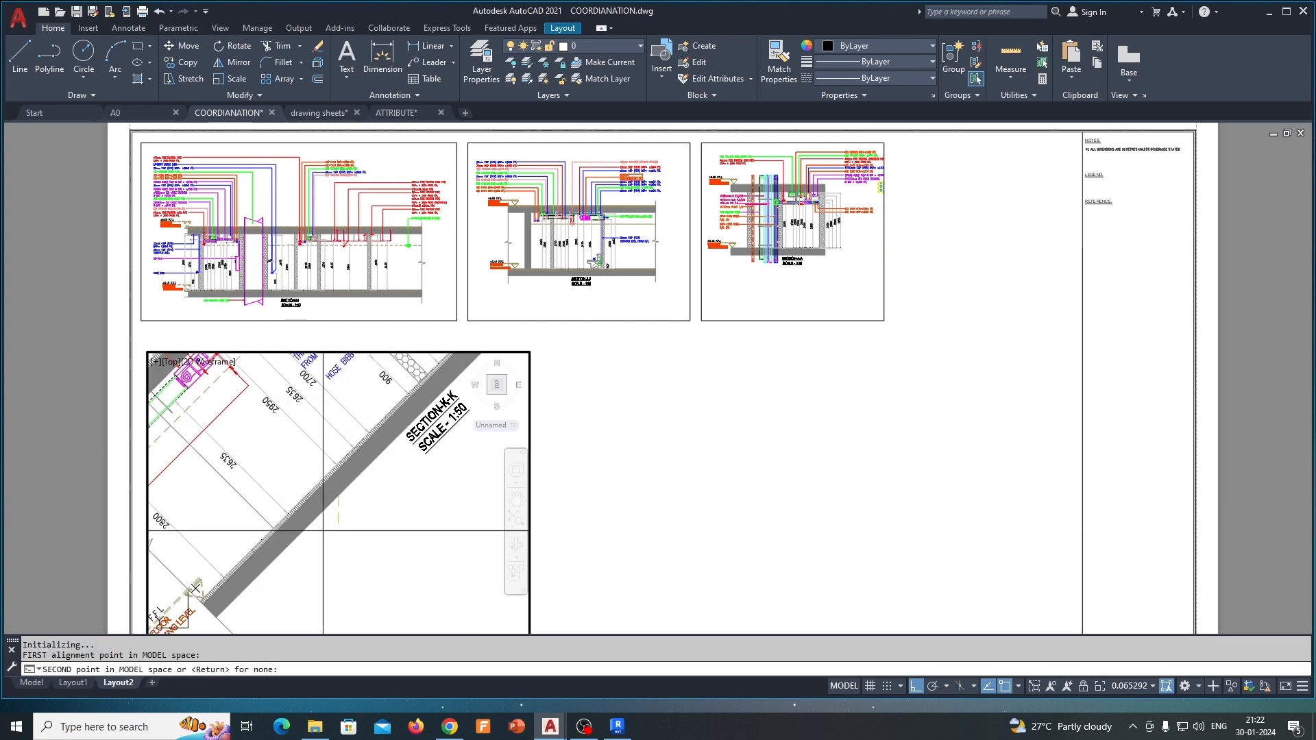
pyautogui.scroll(2, 320, 513)
pyautogui.click(343, 508)
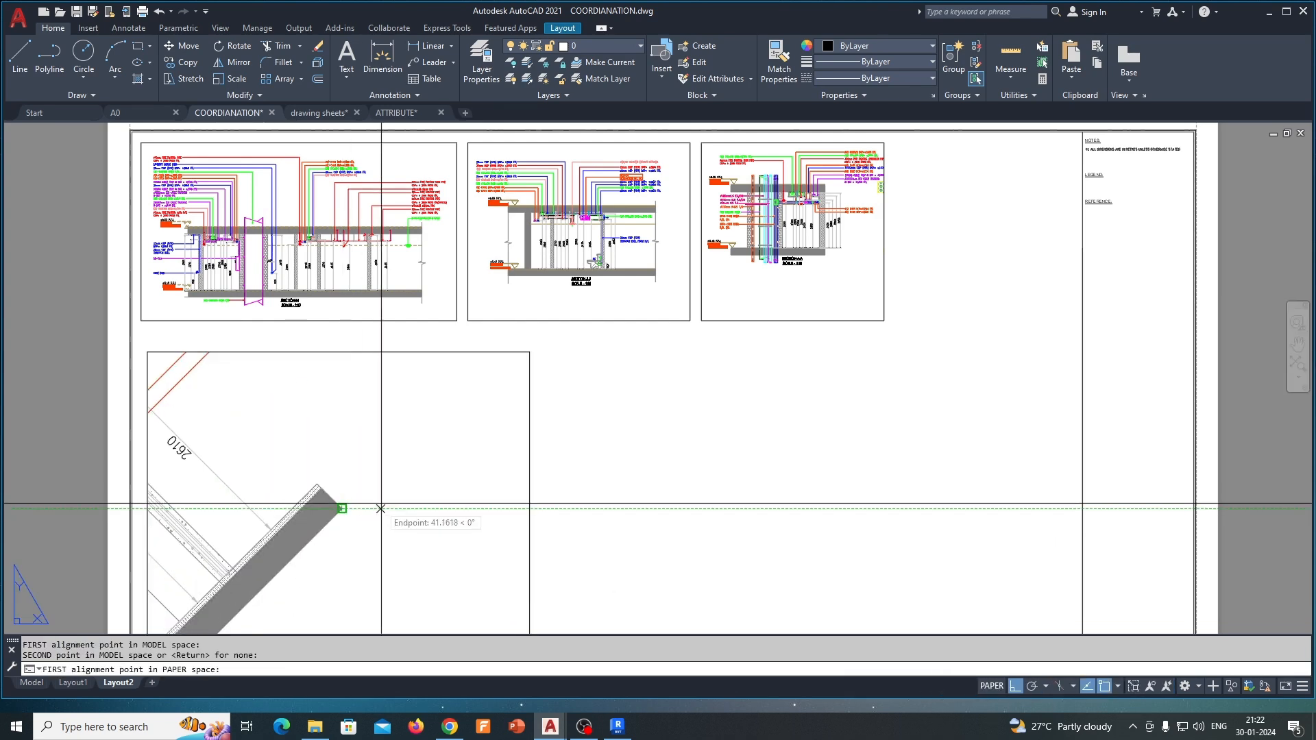
pyautogui.click(361, 491)
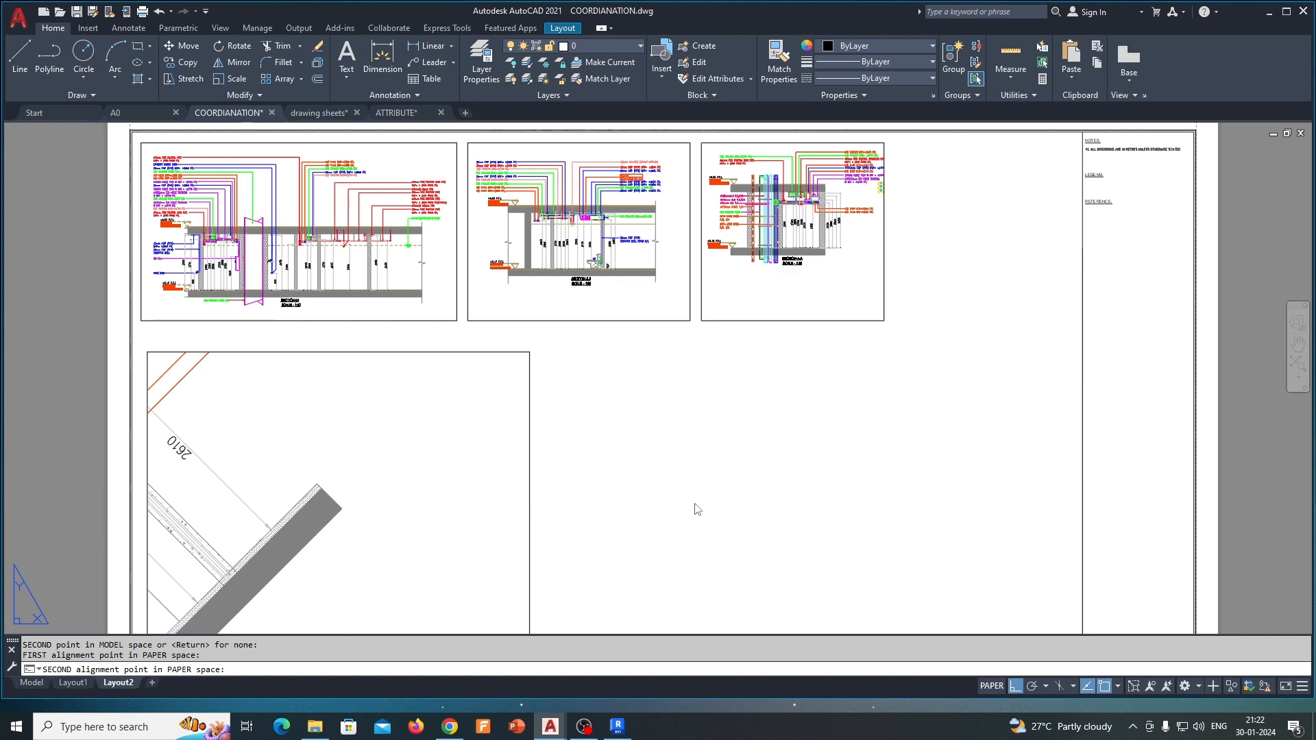
pyautogui.click(697, 509)
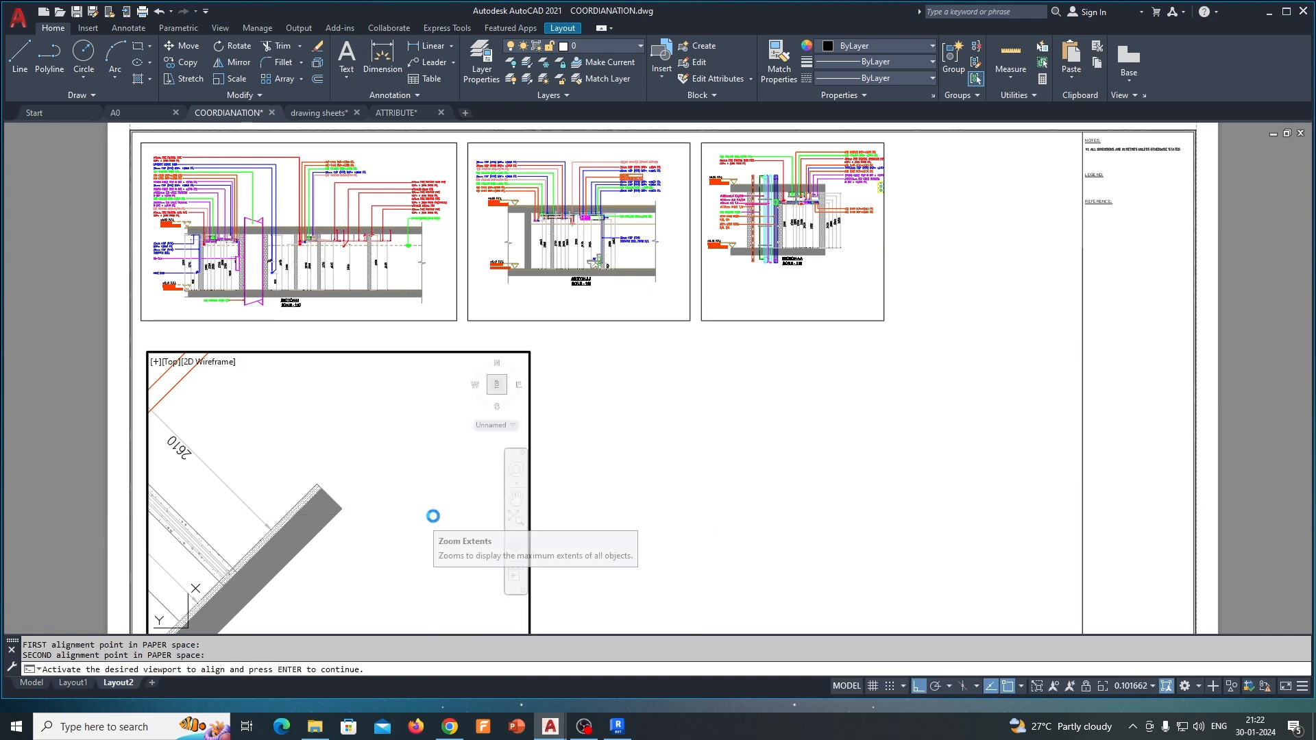
pyautogui.press('Return')
pyautogui.scroll(-6, 423, 506)
pyautogui.press('Escape')
pyautogui.hotkey('ctrl', 'z')
pyautogui.scroll(-8, 353, 537)
pyautogui.scroll(4, 340, 537)
pyautogui.moveTo(361, 528); pyautogui.dragTo(334, 532, button='middle')
pyautogui.scroll(3, 333, 532)
pyautogui.scroll(-6, 327, 529)
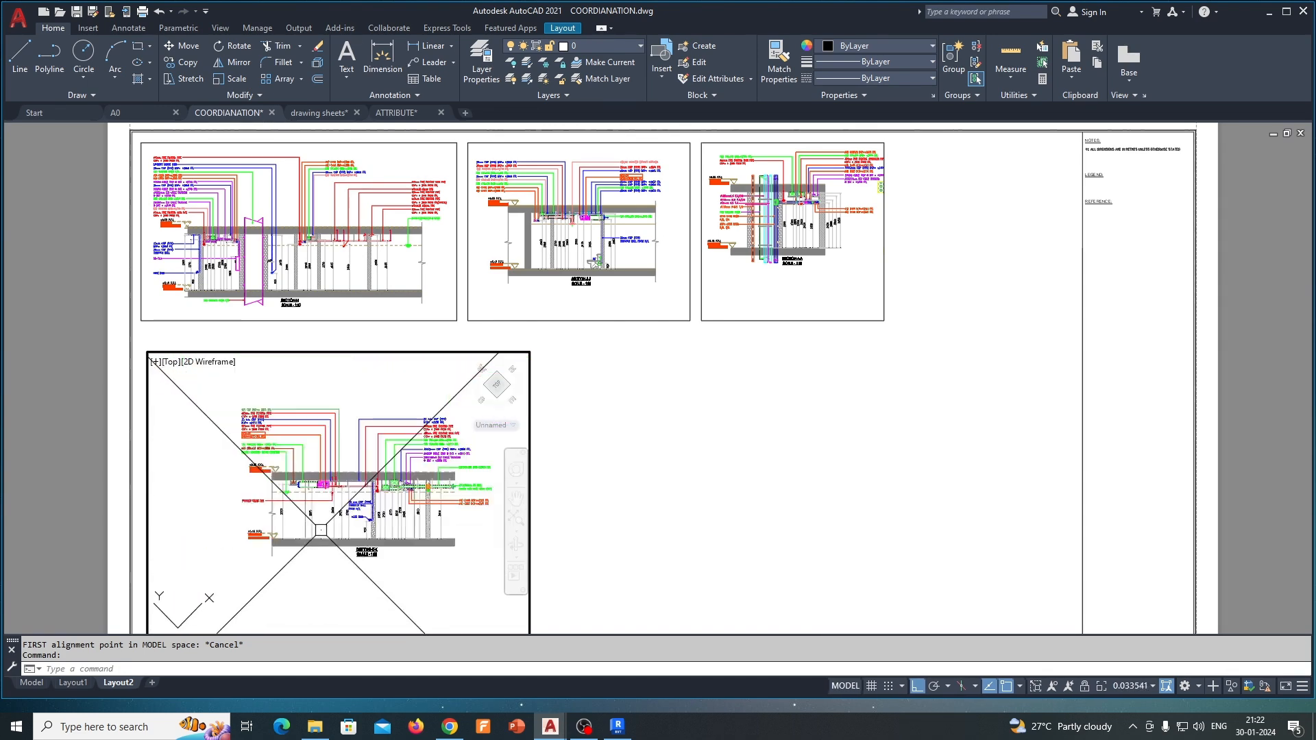
# - Undo the Section K-K alignment and view changes back to the unrotated overview
pyautogui.hotkey('ctrl', 'z')
pyautogui.hotkey('ctrl', 'z')
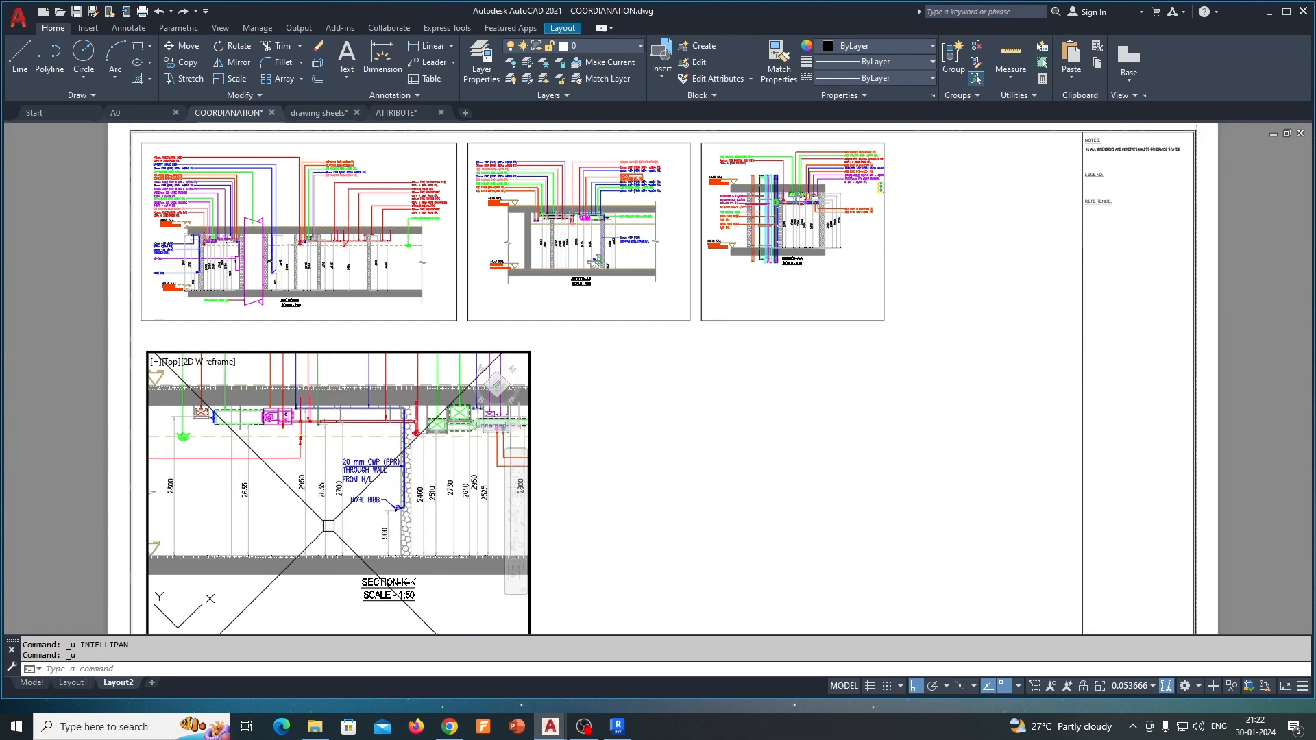
pyautogui.hotkey('ctrl', 'z')
pyautogui.hotkey('ctrl', 'z')
pyautogui.hotkey('ctrl', 'z')
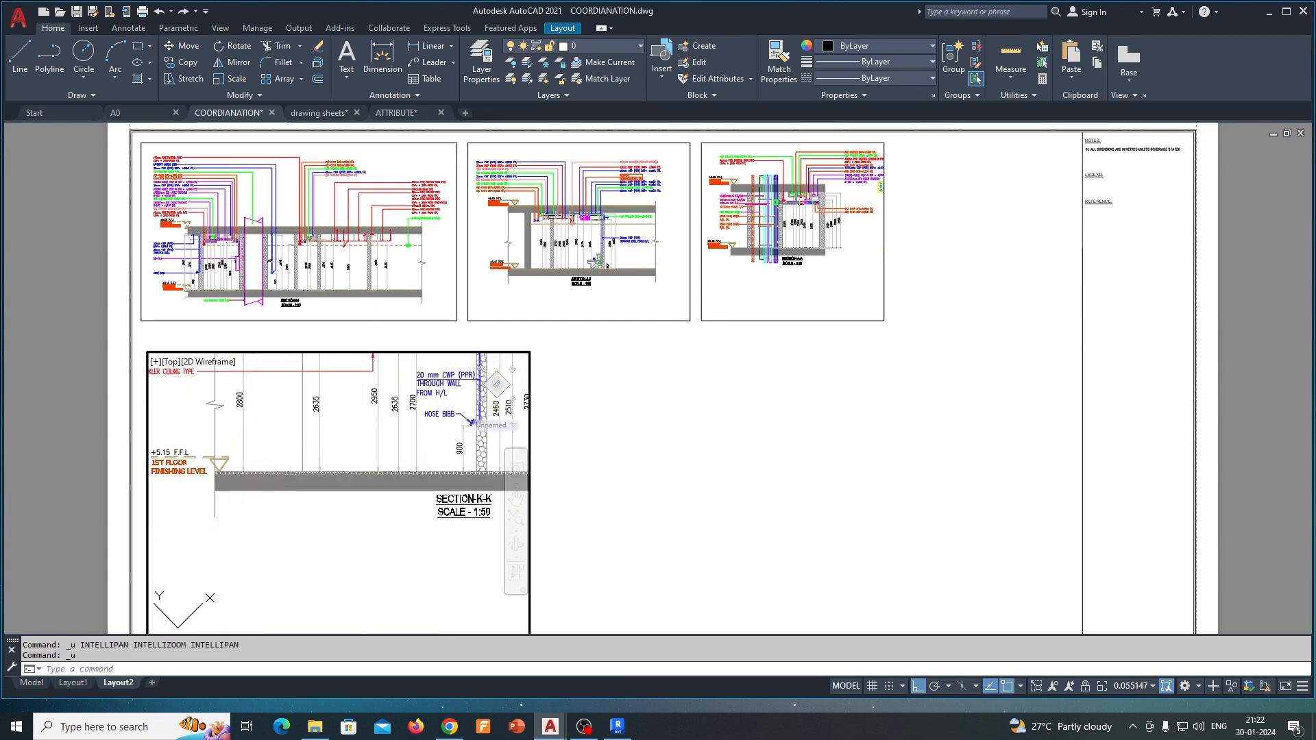
pyautogui.hotkey('ctrl', 'z')
pyautogui.hotkey('ctrl', 'z')
pyautogui.hotkey('ctrl', 'z')
pyautogui.hotkey('ctrl', 'z')
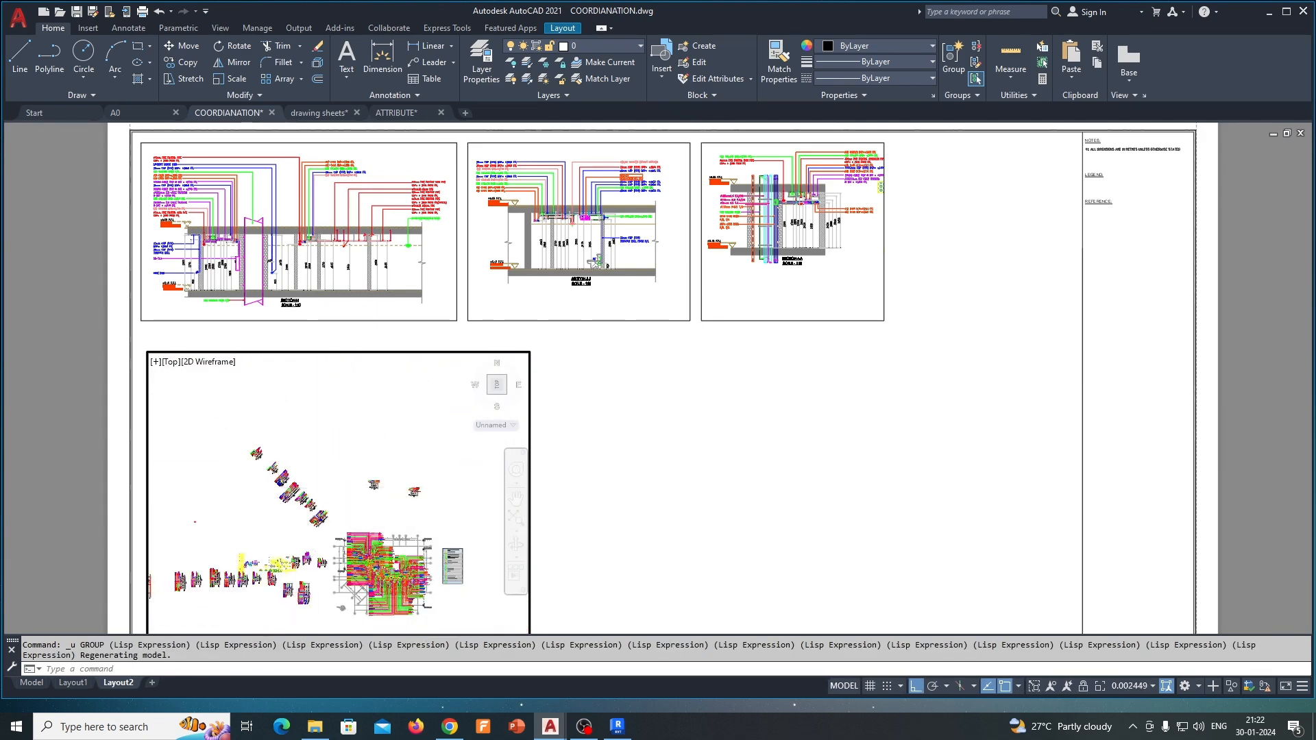
# - Level Section K-K with ALIGNSPACE, matching its floor slab's lower edge to two horizontally aligned points in paper space
pyautogui.scroll(12, 256, 465)
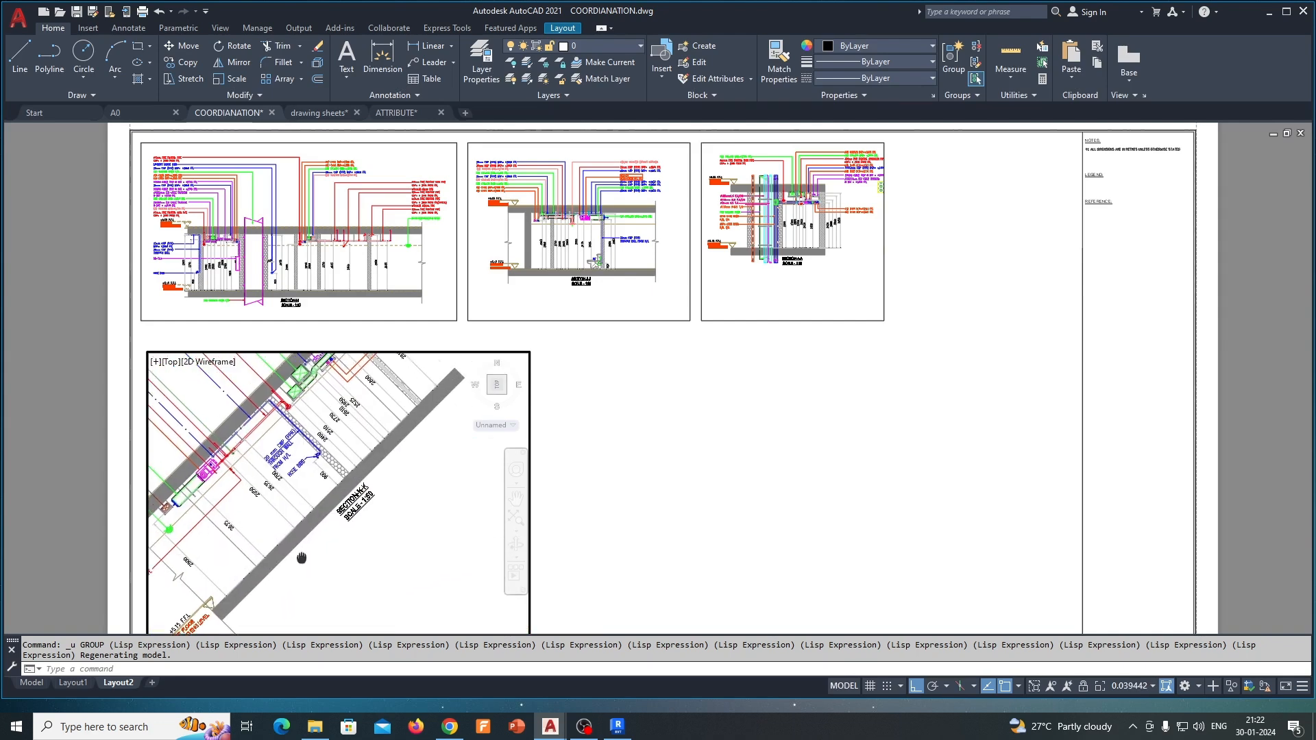
pyautogui.moveTo(298, 559); pyautogui.dragTo(302, 556, button='middle')
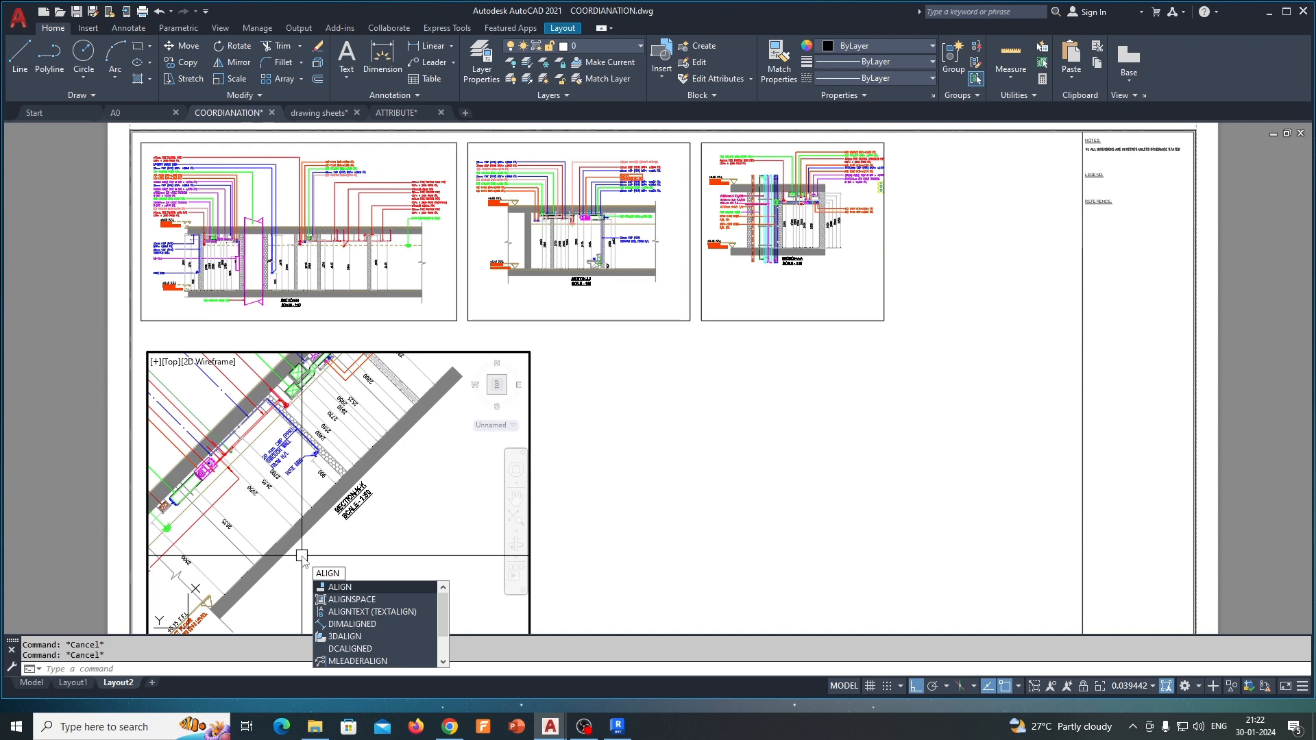
pyautogui.click(356, 600)
pyautogui.click(219, 619)
pyautogui.click(454, 375)
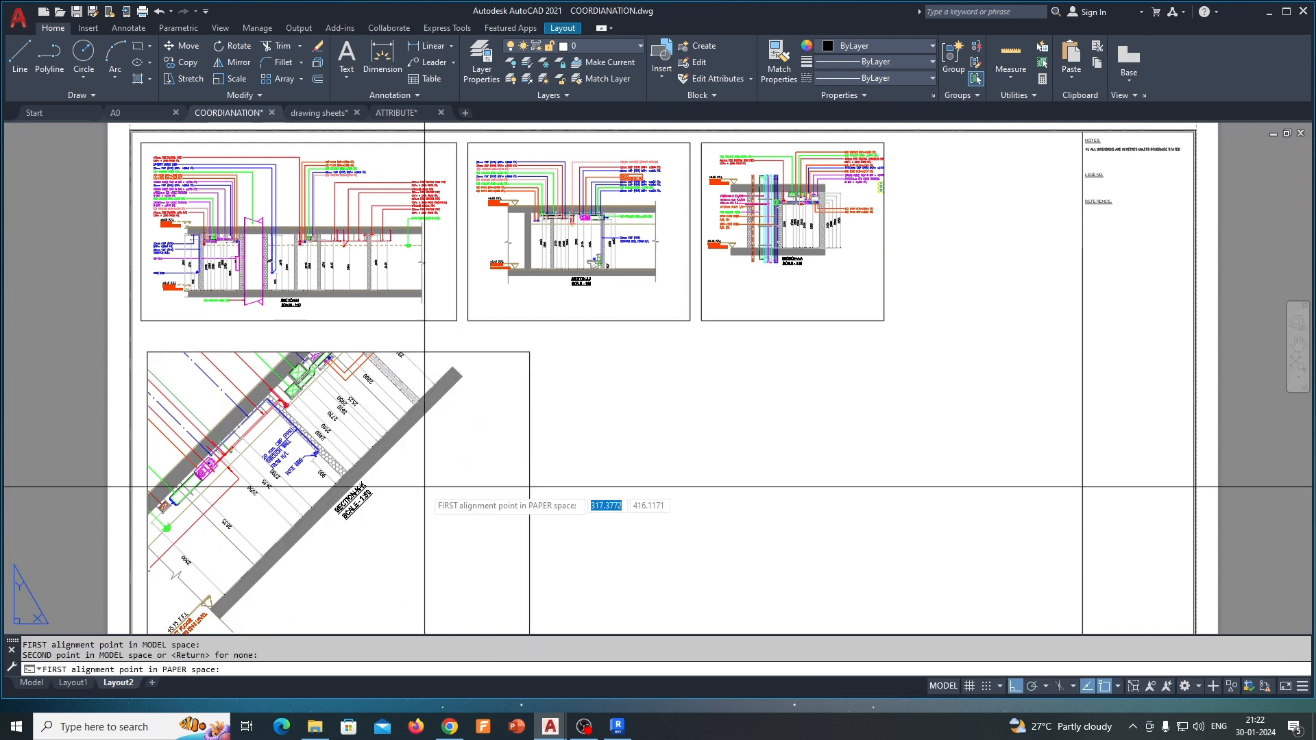
pyautogui.moveTo(429, 425); pyautogui.dragTo(423, 370, button='middle')
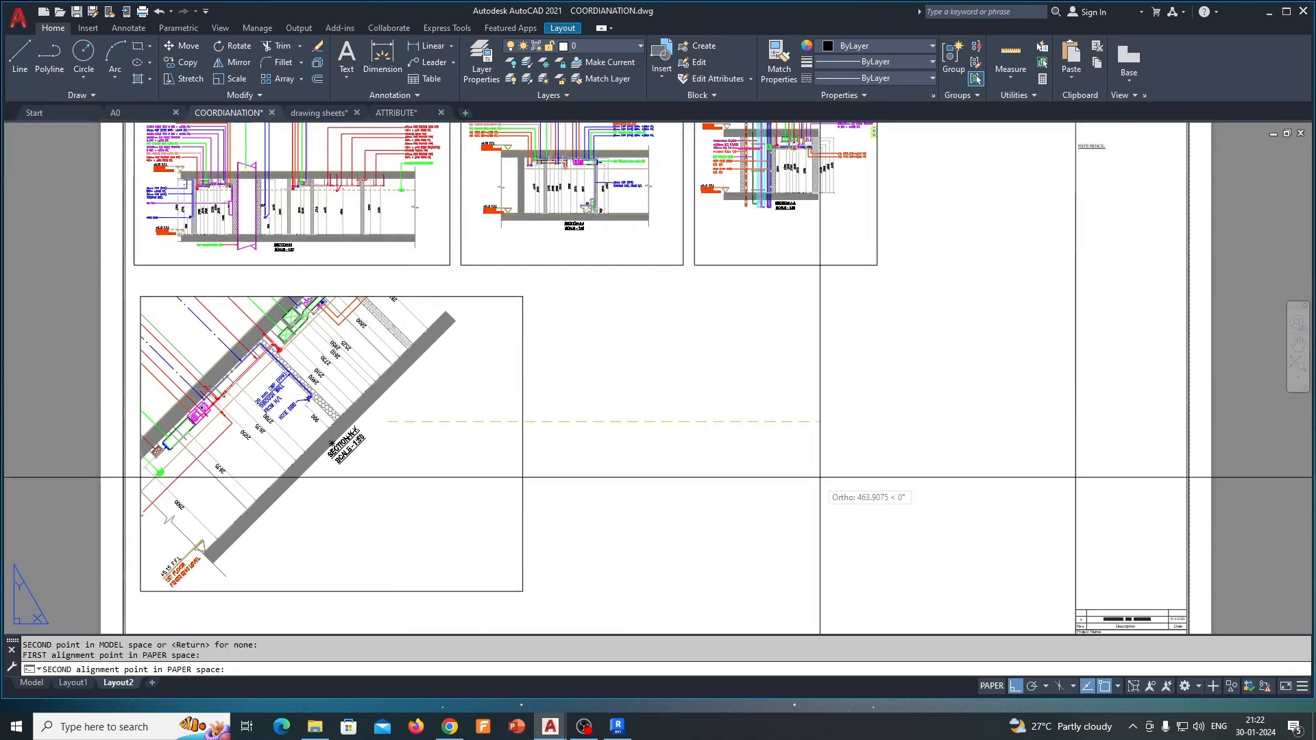
pyautogui.click(808, 440)
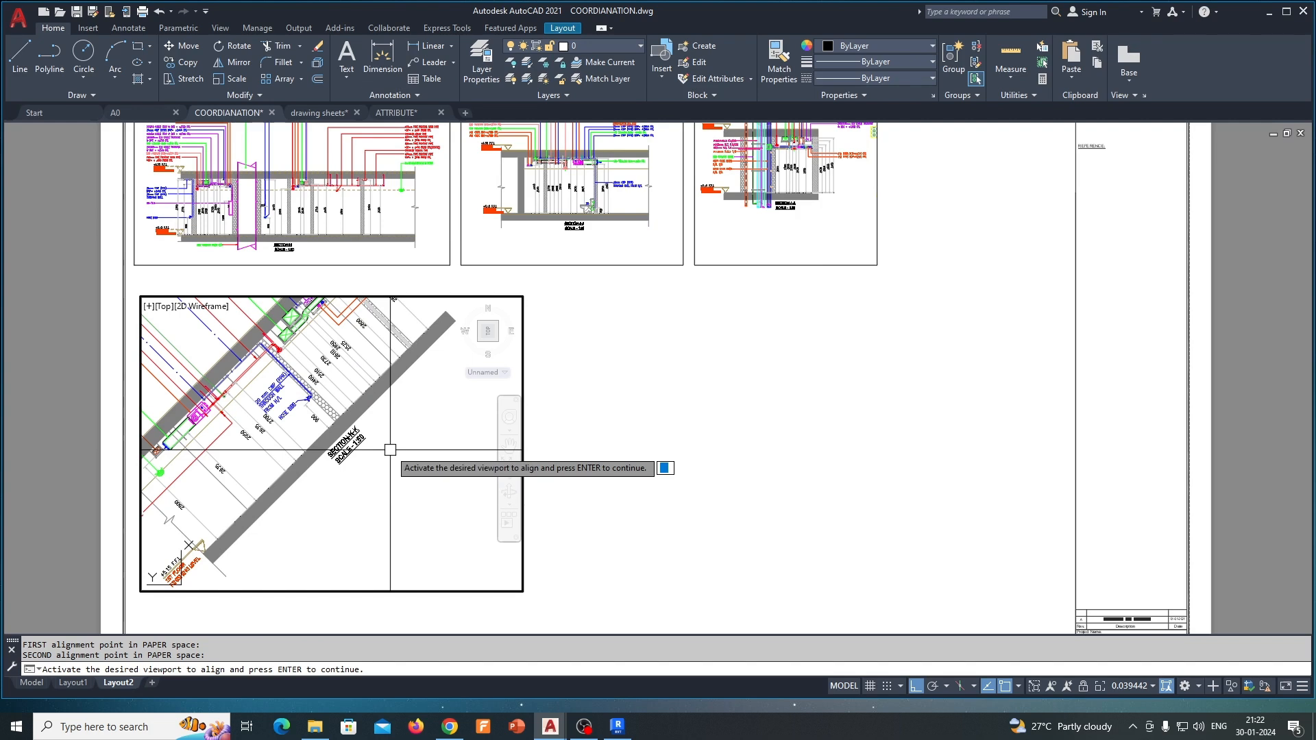
pyautogui.press('Return')
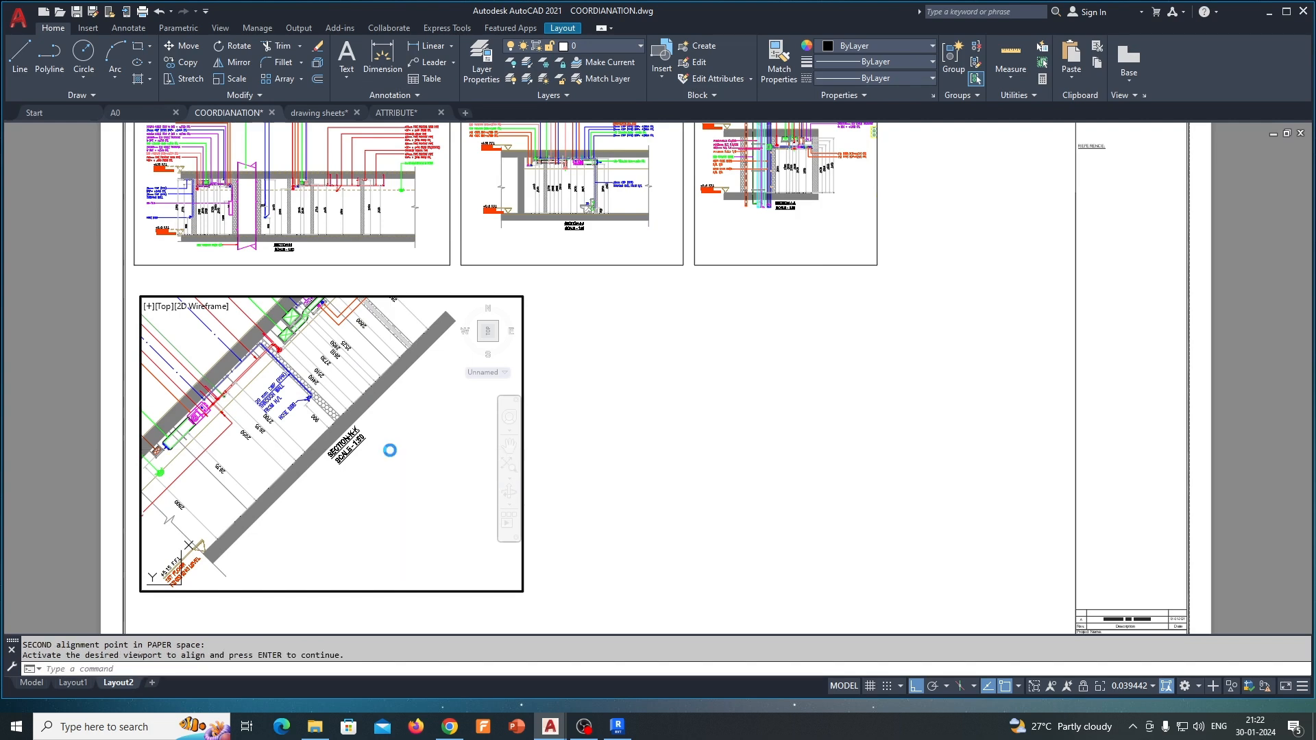
# - Fit the whole levelled Section K-K, including its labels, inside the viewport
pyautogui.scroll(-6, 376, 458)
pyautogui.moveTo(394, 467); pyautogui.dragTo(288, 478, button='middle')
pyautogui.scroll(2, 325, 429)
pyautogui.moveTo(324, 428); pyautogui.dragTo(337, 455, button='middle')
pyautogui.write('z')
pyautogui.press('Return')
pyautogui.press('Escape')
pyautogui.moveTo(359, 504); pyautogui.dragTo(360, 486, button='middle')
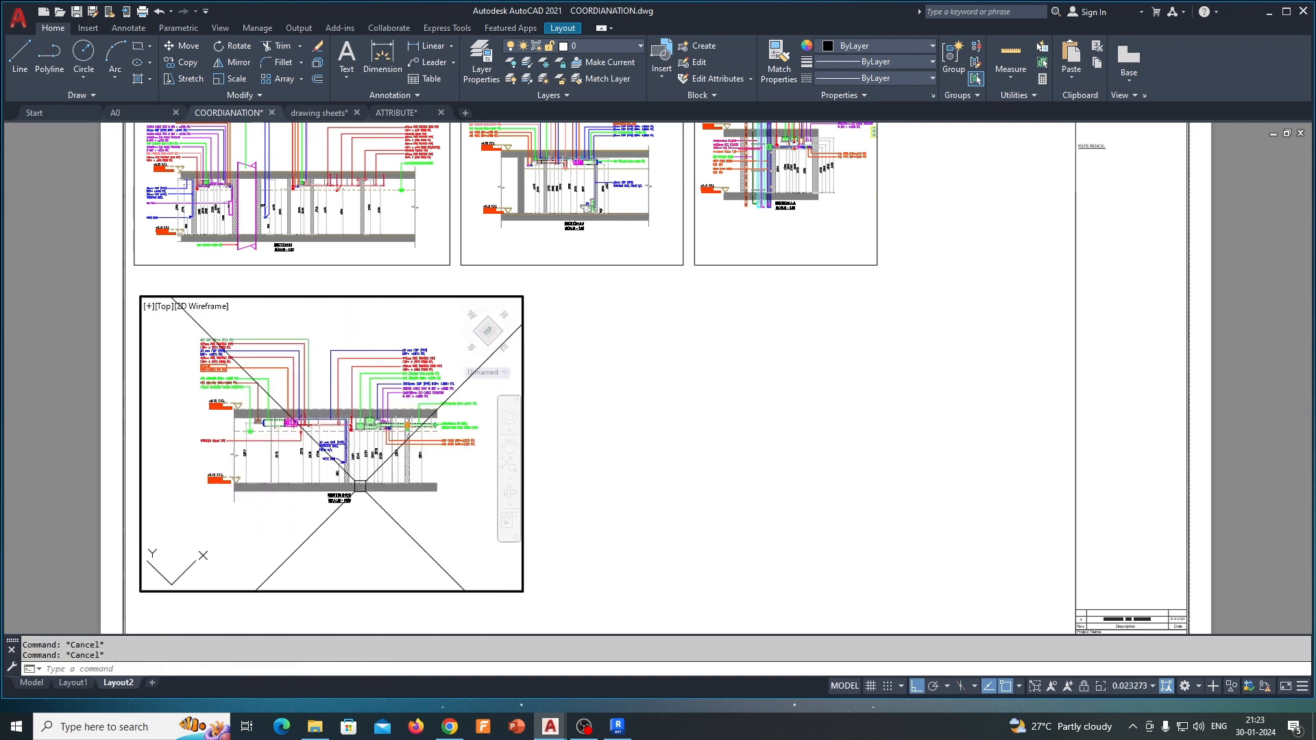
# - Reset the viewport's UCS to World and set it to match the current view with the View option
pyautogui.write('w')
pyautogui.press('Return')
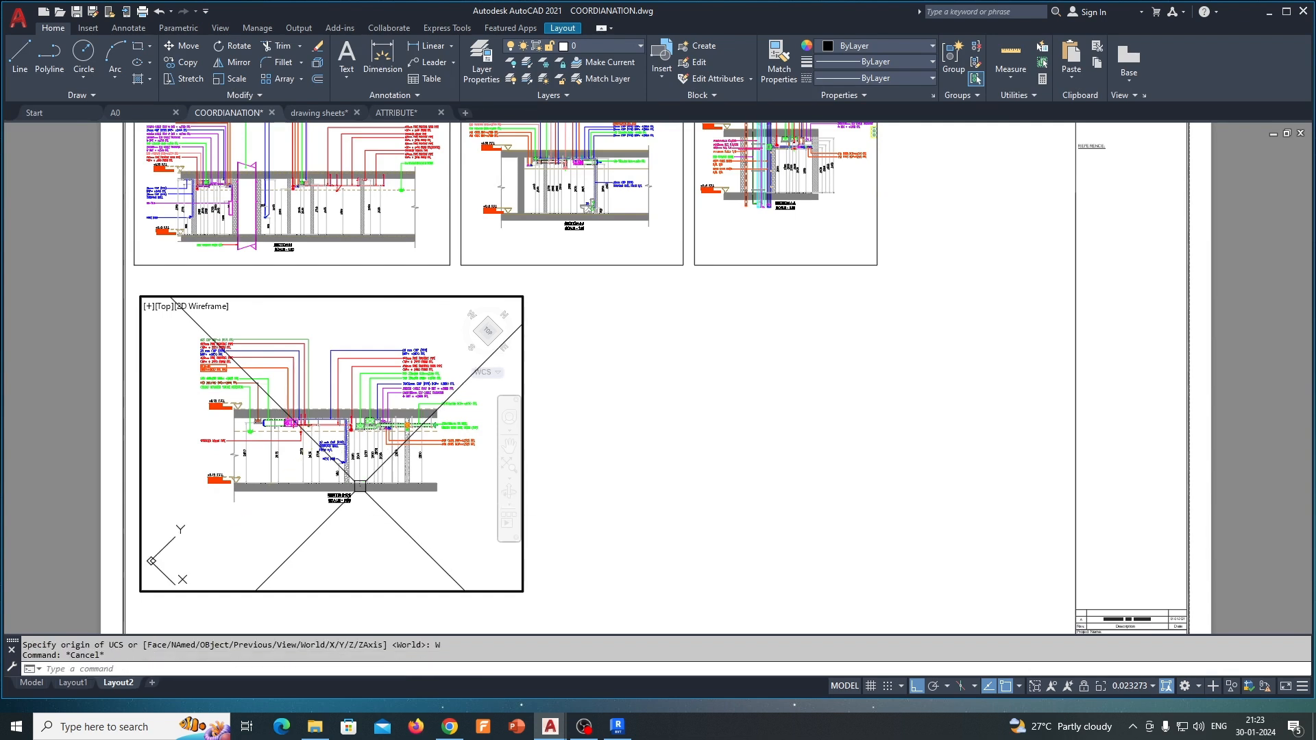
pyautogui.write('cs')
pyautogui.press('Return')
pyautogui.press('Escape')
pyautogui.press('Escape')
pyautogui.press('Return')
pyautogui.write('v')
pyautogui.press('Return')
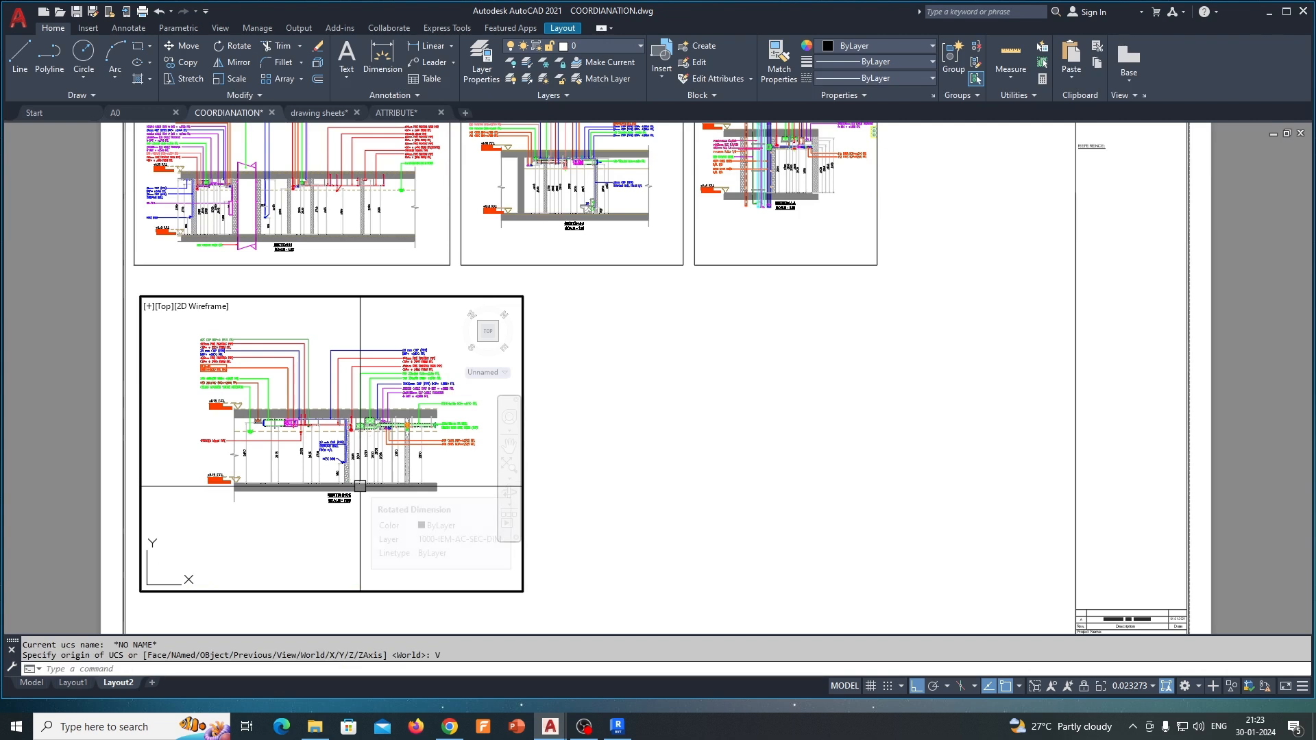
# - Set the Section K-K viewport's scale to 1:50 and return to paper space
pyautogui.click(1153, 686)
pyautogui.click(1125, 522)
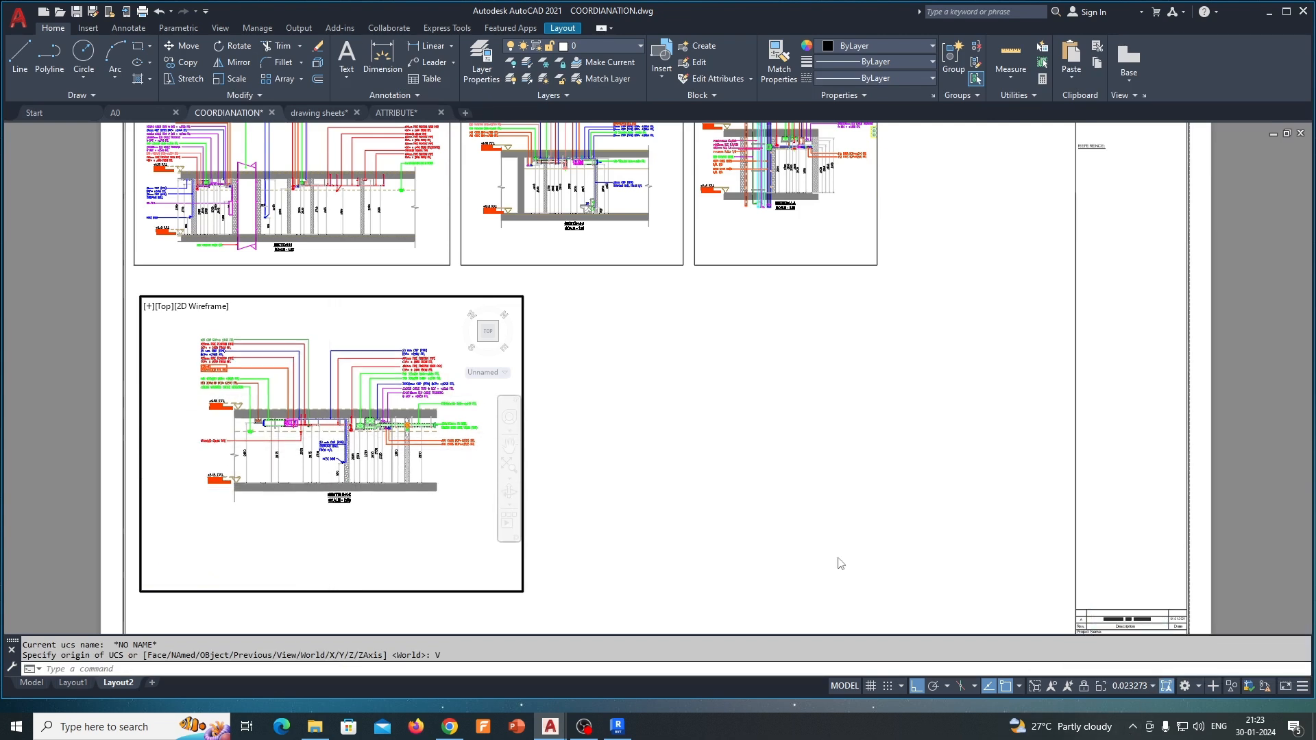
pyautogui.doubleClick(644, 540)
pyautogui.moveTo(619, 562); pyautogui.dragTo(637, 519, button='middle')
pyautogui.press('Escape')
# - Stretch the Section K-K viewport's bottom edge up and its top edge down close to the section
pyautogui.write('s')
pyautogui.click(587, 520)
pyautogui.click(484, 554)
pyautogui.press('space')
pyautogui.click(655, 562)
pyautogui.click(651, 475)
pyautogui.press('space')
pyautogui.click(519, 260)
pyautogui.press('space')
pyautogui.click(603, 277)
pyautogui.click(603, 323)
# - Stretch the Section K-K viewport's right and left edges inward around the section and its labels
pyautogui.press('space')
pyautogui.click(570, 279)
pyautogui.click(532, 462)
pyautogui.press('space')
pyautogui.click(663, 506)
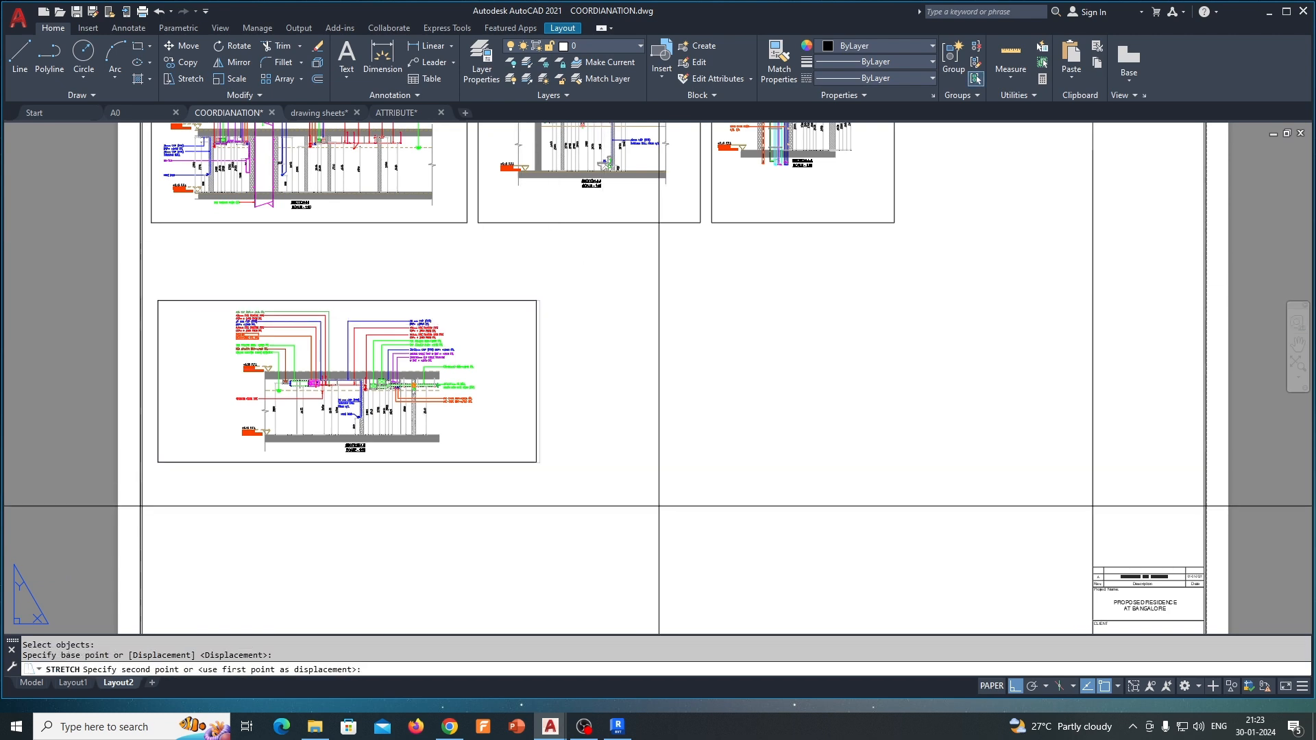
pyautogui.click(597, 509)
pyautogui.click(162, 463)
pyautogui.press('space')
pyautogui.click(181, 515)
pyautogui.press('Escape')
# - Move the Section K-K viewport so its upper-left corner meets the first viewport's lower-left corner
pyautogui.write('m')
pyautogui.press('space')
pyautogui.click(526, 332)
pyautogui.click(411, 332)
pyautogui.press('space')
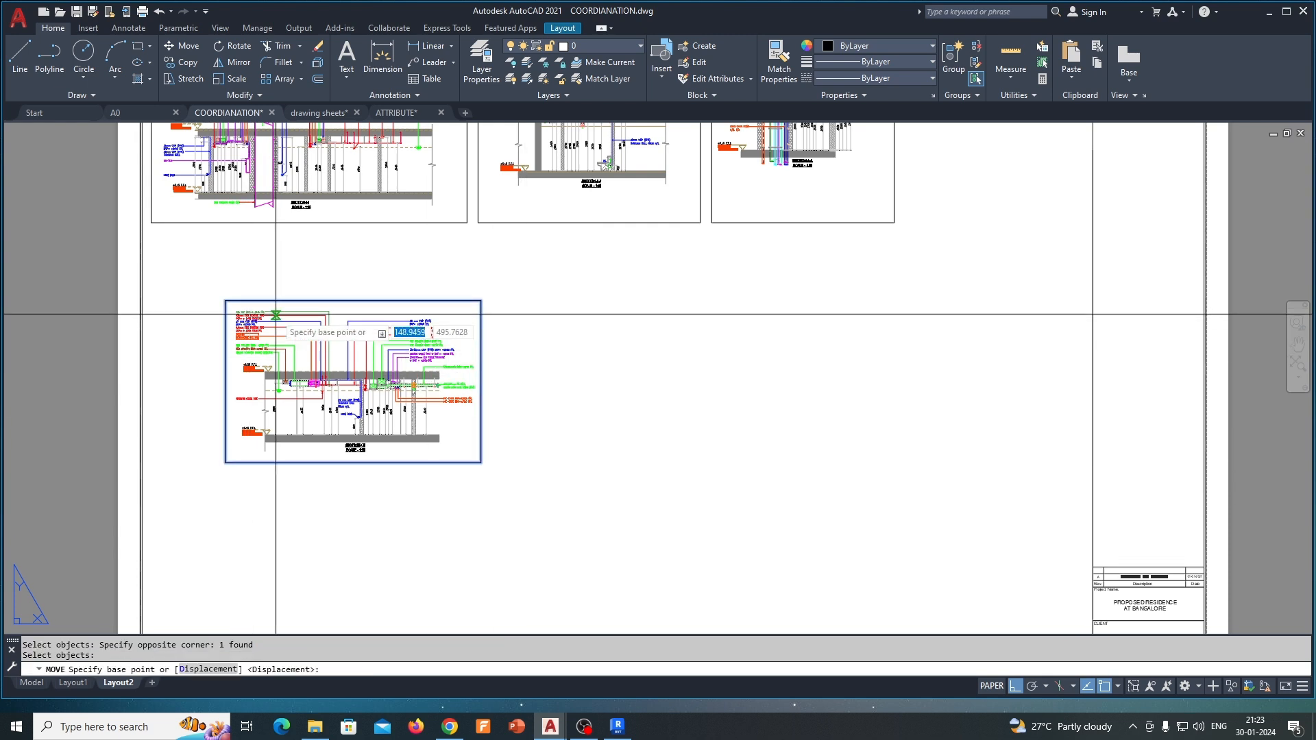
pyautogui.click(225, 301)
pyautogui.click(151, 224)
# - Shift the Section K-K viewport slightly down to leave a gap below the first row
pyautogui.press('space')
pyautogui.click(457, 297)
pyautogui.click(391, 340)
pyautogui.press('space')
pyautogui.click(443, 370)
pyautogui.click(443, 382)
# - Examine the other slanted sections beside Section K-K in model space and return to Layout2
pyautogui.click(31, 682)
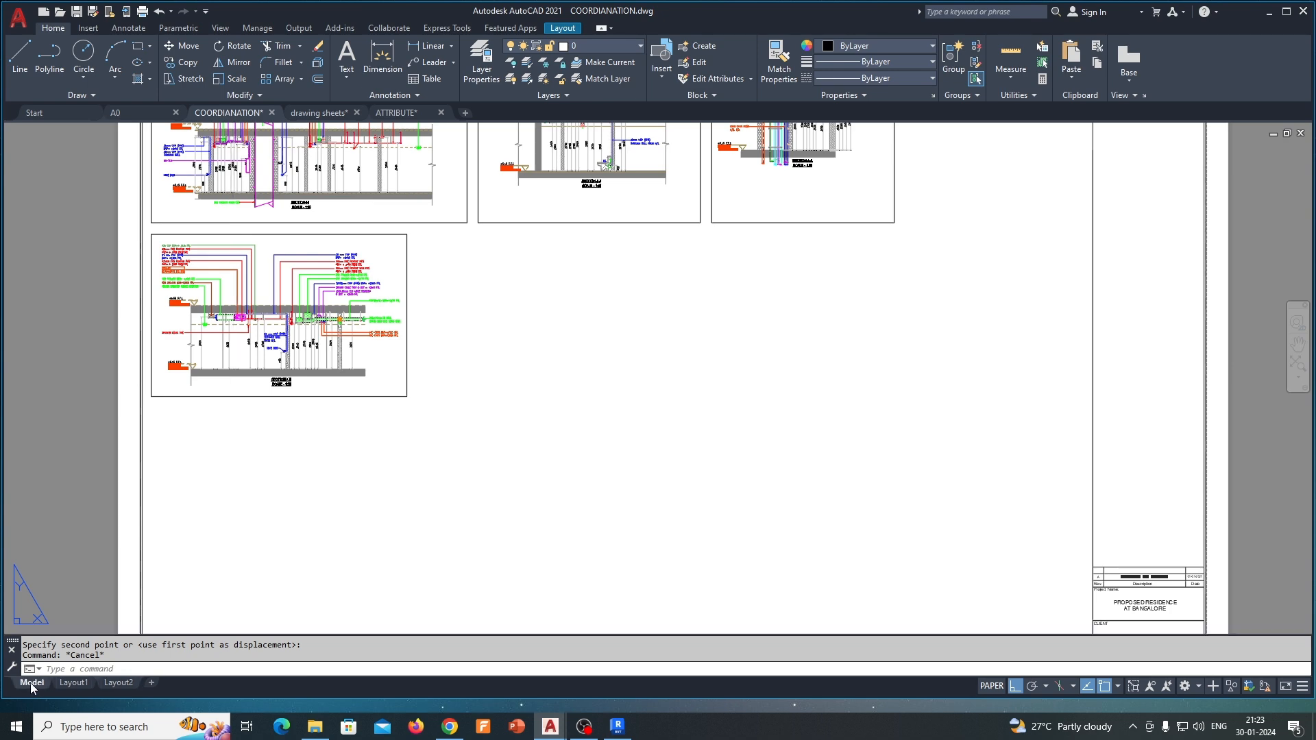
pyautogui.scroll(8, 441, 294)
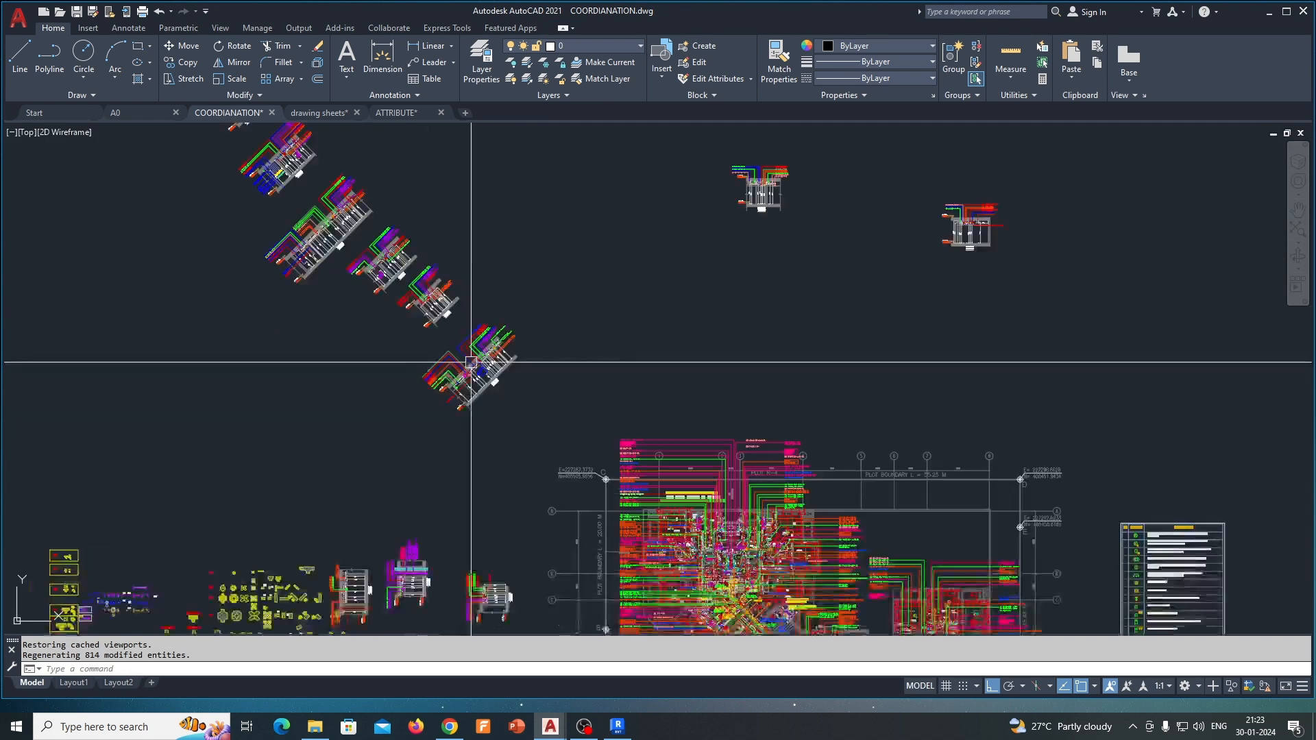
pyautogui.moveTo(464, 379); pyautogui.dragTo(515, 491, button='middle')
pyautogui.scroll(-4, 509, 477)
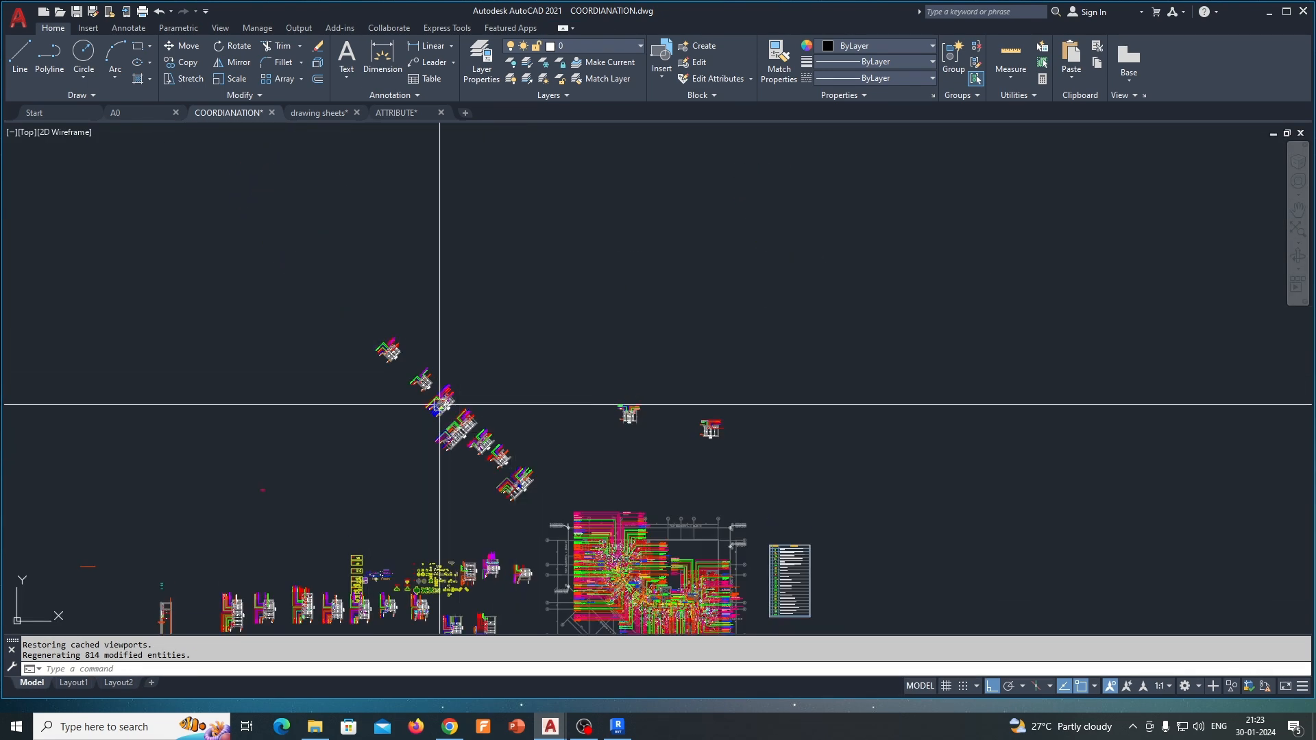
pyautogui.scroll(4, 445, 411)
pyautogui.scroll(-4, 298, 315)
pyautogui.click(128, 685)
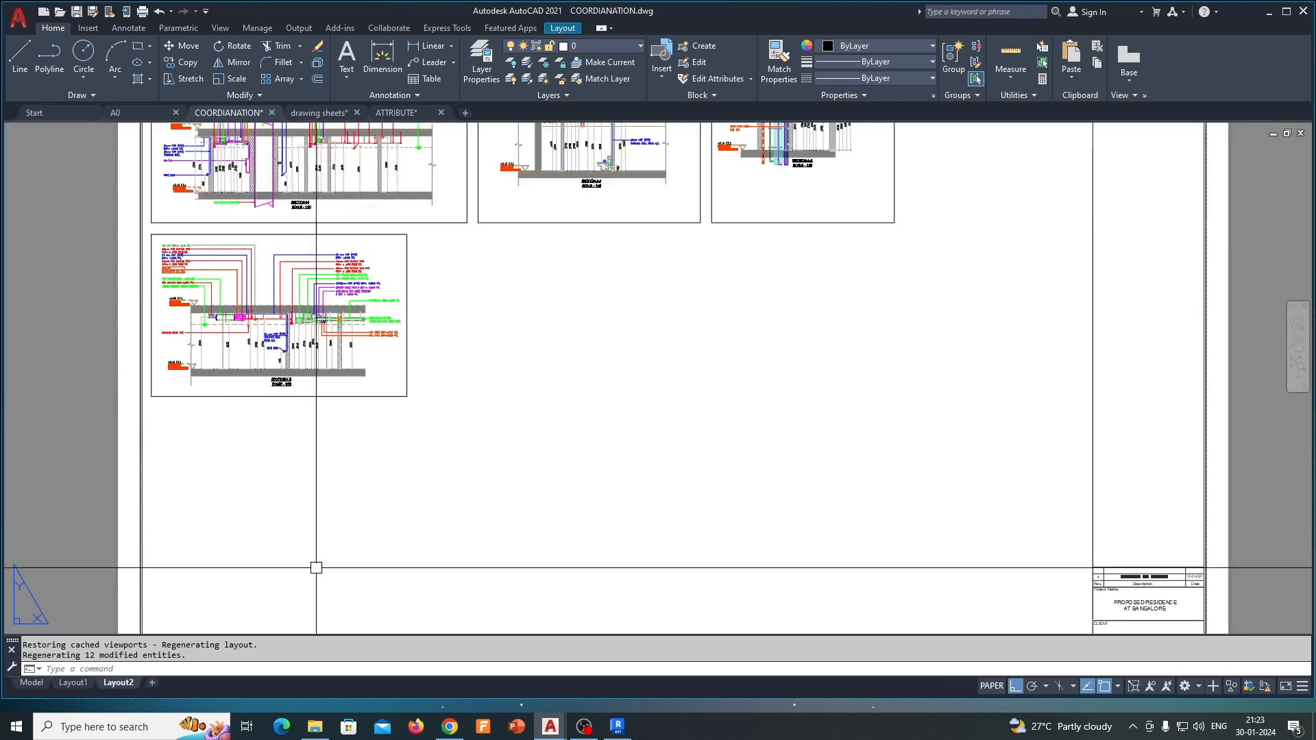
# - Copy the Section K-K viewport horizontally into the empty area on its right
pyautogui.click(440, 353)
pyautogui.click(360, 427)
pyautogui.press('space')
pyautogui.click(482, 398)
pyautogui.click(816, 491)
pyautogui.press('Escape')
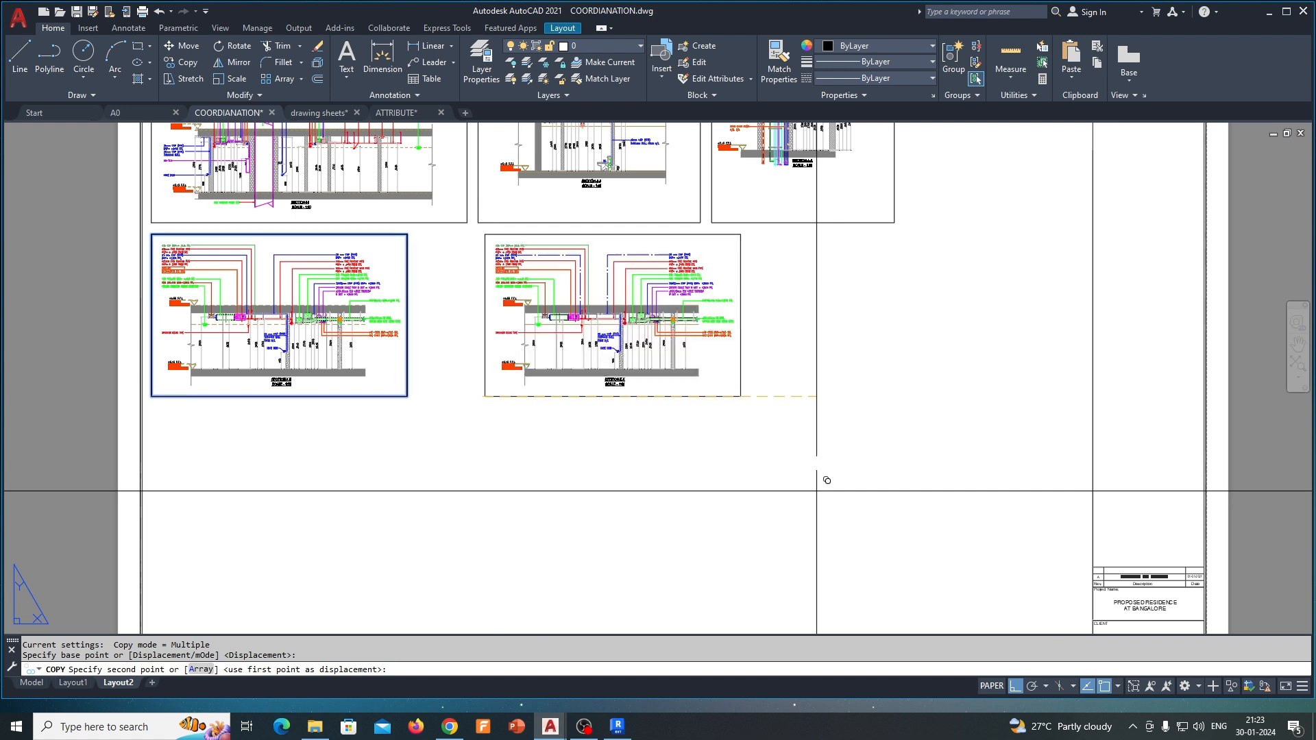
# - Move the copied viewport straight down below the second row
pyautogui.write('m')
pyautogui.press('Return')
pyautogui.click(772, 358)
pyautogui.click(847, 531)
# - Stretch the copied viewport's top edge upward to bring in the section above Section K-K
pyautogui.write('s')
pyautogui.press('space')
pyautogui.click(791, 377)
pyautogui.click(468, 429)
pyautogui.press('space')
pyautogui.click(796, 454)
pyautogui.click(801, 339)
# - Stretch the copied viewport's bottom edge upward to crop Section K-K out of it
pyautogui.press('space')
pyautogui.click(778, 515)
pyautogui.click(466, 575)
pyautogui.press('space')
pyautogui.click(796, 566)
pyautogui.click(793, 373)
# - Move the cropped viewport copy further down to make room above it
pyautogui.moveTo(774, 386); pyautogui.dragTo(613, 414, button='middle')
pyautogui.write('m')
pyautogui.click(574, 434)
pyautogui.click(462, 358)
pyautogui.press('space')
pyautogui.click(471, 414)
pyautogui.click(490, 514)
# - Stretch the cropped viewport's top edge upward to include the new section's upper labels
pyautogui.write('s')
pyautogui.press('space')
pyautogui.click(608, 381)
pyautogui.click(302, 433)
pyautogui.press('space')
pyautogui.click(652, 434)
pyautogui.click(664, 334)
# - Lower the new section viewport's top edge to just above its labels
pyautogui.press('space')
pyautogui.click(604, 283)
pyautogui.click(570, 327)
pyautogui.press('space')
pyautogui.click(644, 322)
pyautogui.click(647, 355)
# - Stretch the new section viewport's left edge inward close to the section's labels
pyautogui.press('space')
pyautogui.click(337, 301)
pyautogui.click(267, 568)
pyautogui.press('space')
pyautogui.click(371, 561)
pyautogui.click(458, 561)
pyautogui.press('Escape')
# - Move the new section viewport so its lower-left corner meets the Section K-K viewport's lower-right corner
pyautogui.write('m')
pyautogui.press('space')
pyautogui.click(529, 535)
pyautogui.click(479, 471)
pyautogui.press('space')
pyautogui.click(410, 480)
pyautogui.click(246, 418)
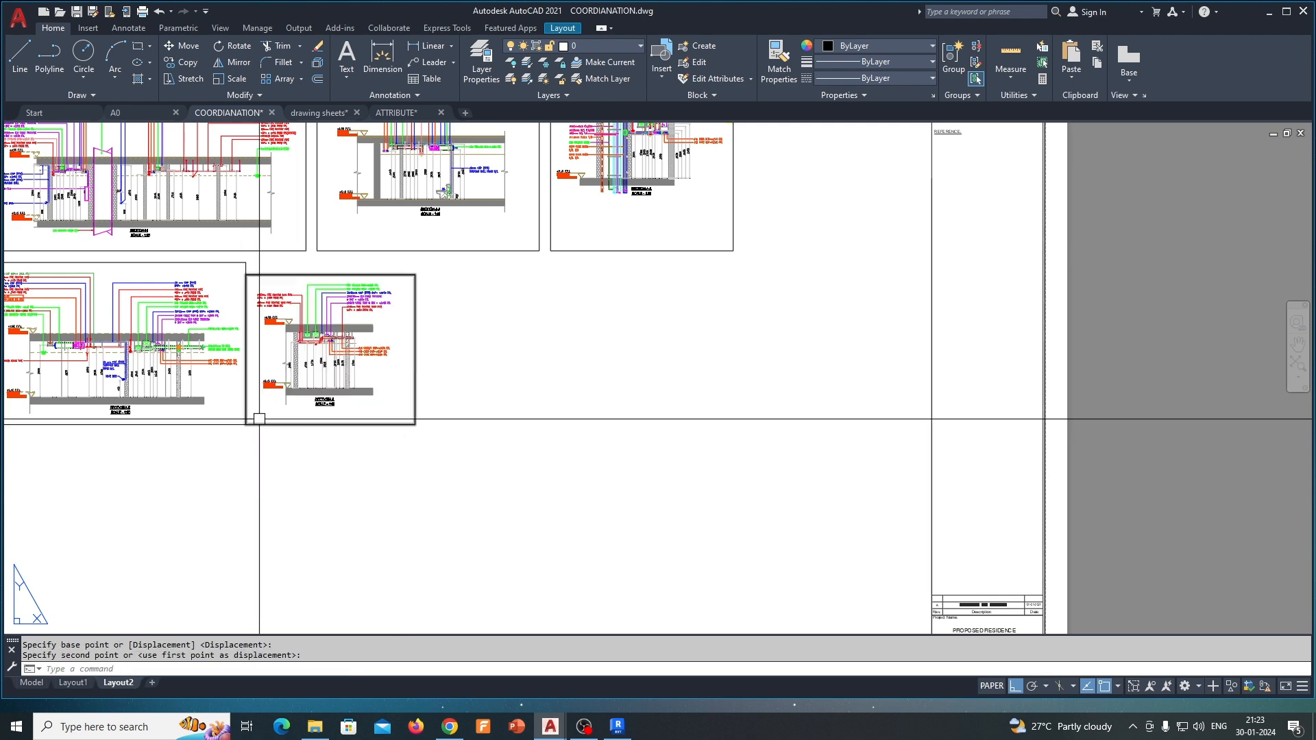
# - Stretch the new section viewport's top edge up to align with the Section K-K viewport's top edge
pyautogui.scroll(2, 377, 298)
pyautogui.write('s')
pyautogui.press('space')
pyautogui.click(479, 239)
pyautogui.click(250, 281)
pyautogui.click(167, 262)
pyautogui.click(167, 241)
pyautogui.scroll(-2, 349, 436)
# - Move the new section viewport horizontally to leave a small gap beside the Section K-K viewport
pyautogui.press('Escape')
pyautogui.write('m')
pyautogui.press('space')
pyautogui.click(350, 500)
pyautogui.click(326, 450)
pyautogui.press('space')
pyautogui.click(316, 517)
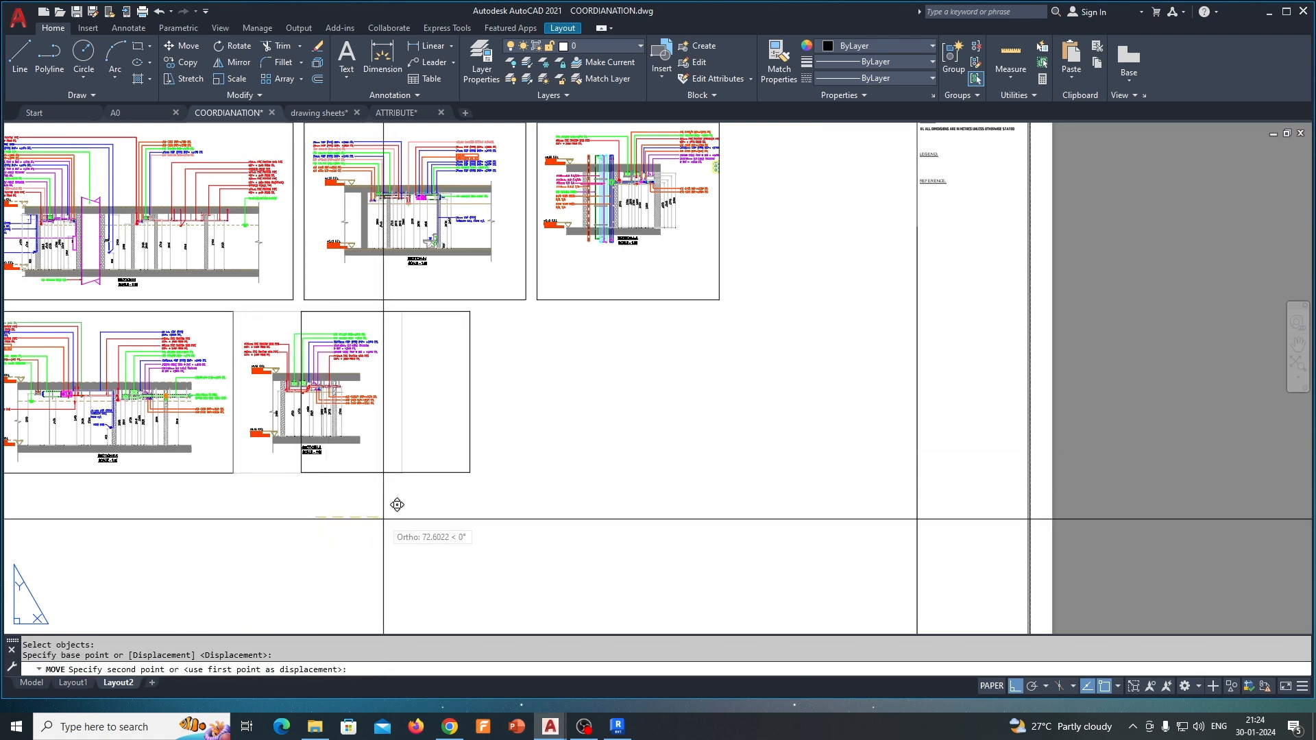
pyautogui.click(332, 518)
pyautogui.press('Escape')
pyautogui.press('Escape')
# - Copy the new section viewport horizontally into the empty space beside it in the second row
pyautogui.write('co')
pyautogui.press('space')
pyautogui.click(345, 518)
pyautogui.click(329, 428)
pyautogui.press('space')
pyautogui.click(322, 473)
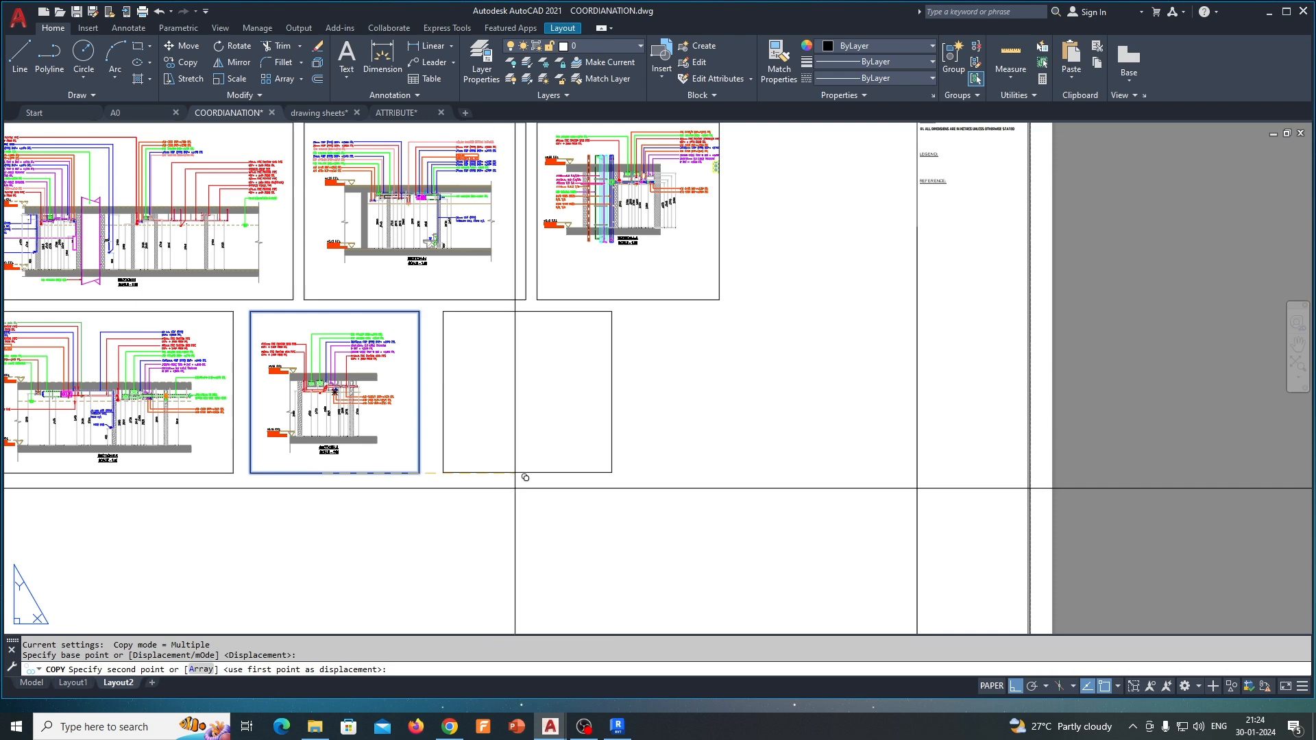
pyautogui.click(515, 488)
pyautogui.press('Escape')
pyautogui.press('Escape')
# - Move the copied viewport straight down, below the second row of viewports
pyautogui.write('m')
pyautogui.press('space')
pyautogui.click(632, 438)
pyautogui.press('space')
pyautogui.click(595, 484)
pyautogui.press('space')
pyautogui.click(668, 431)
pyautogui.click(691, 573)
# - Stretch the copied viewport's top edge upward to reveal the next section above the one it shows
pyautogui.write('s')
pyautogui.click(593, 470)
pyautogui.press('space')
pyautogui.click(665, 498)
pyautogui.click(685, 308)
# - Stretch the copied viewport's bottom edge up to just below the next section's title, cropping out the duplicated section
pyautogui.write('s')
pyautogui.press('space')
pyautogui.click(649, 562)
pyautogui.click(600, 626)
pyautogui.press('space')
pyautogui.click(662, 599)
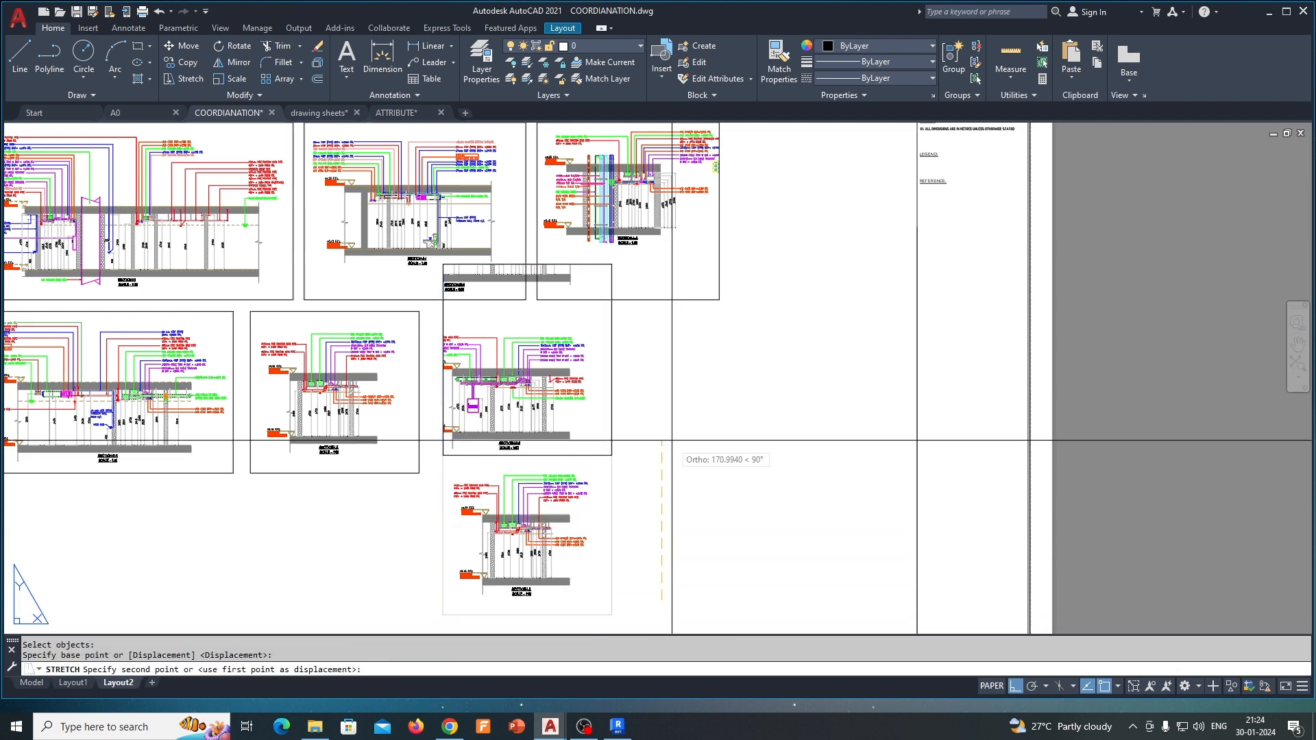
pyautogui.click(670, 440)
# - Move the copied viewport so its lower-left corner meets the neighbouring viewport's lower-right corner
pyautogui.write('m')
pyautogui.press('space')
pyautogui.click(641, 471)
pyautogui.click(591, 439)
pyautogui.press('space')
pyautogui.click(443, 455)
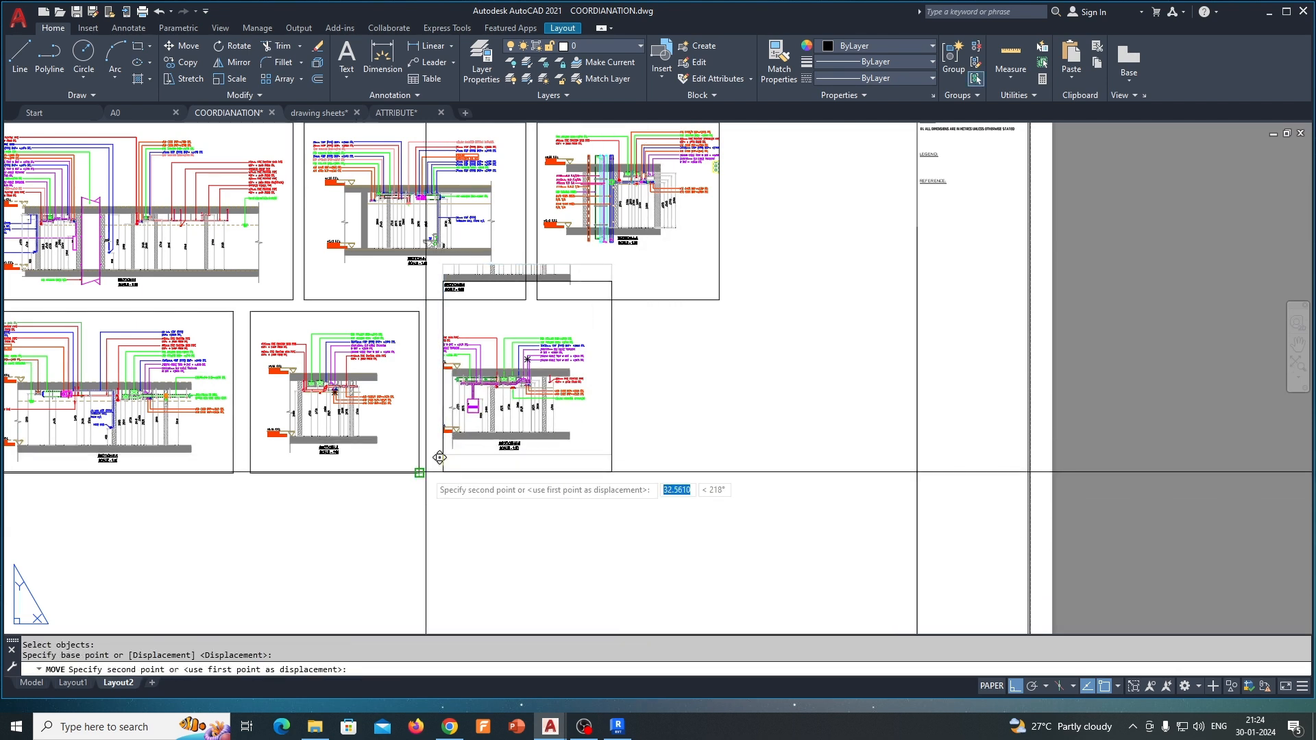
pyautogui.click(422, 473)
# - Shift the copied viewport horizontally away from its neighbour to open a small gap
pyautogui.write('m')
pyautogui.click(511, 483)
pyautogui.click(495, 458)
pyautogui.press('space')
pyautogui.click(510, 498)
pyautogui.click(535, 498)
# - Lower the copied viewport's top edge to just above the section's upper labels
pyautogui.write('s')
pyautogui.click(628, 305)
pyautogui.click(604, 275)
pyautogui.press('space')
pyautogui.click(668, 319)
pyautogui.click(669, 370)
# - Stretch the copied viewport's left edge outward to reveal the section's cropped labels and level marks
pyautogui.press('space')
pyautogui.click(465, 322)
pyautogui.click(440, 355)
pyautogui.press('space')
pyautogui.click(444, 333)
pyautogui.click(423, 333)
pyautogui.write('m')
pyautogui.click(553, 507)
pyautogui.click(532, 452)
pyautogui.press('space')
pyautogui.press('Escape')
# - Stretch the last viewport's top edge up to align with the tops of the other second-row viewports
pyautogui.scroll(6, 523, 405)
pyautogui.scroll(-8, 473, 437)
pyautogui.scroll(3, 386, 379)
pyautogui.write('s')
pyautogui.click(708, 342)
pyautogui.click(355, 372)
pyautogui.keyDown('shift'); pyautogui.click(363, 346); pyautogui.keyUp('shift')
pyautogui.press('space')
pyautogui.click(367, 363)
pyautogui.click(367, 327)
pyautogui.scroll(-3, 522, 425)
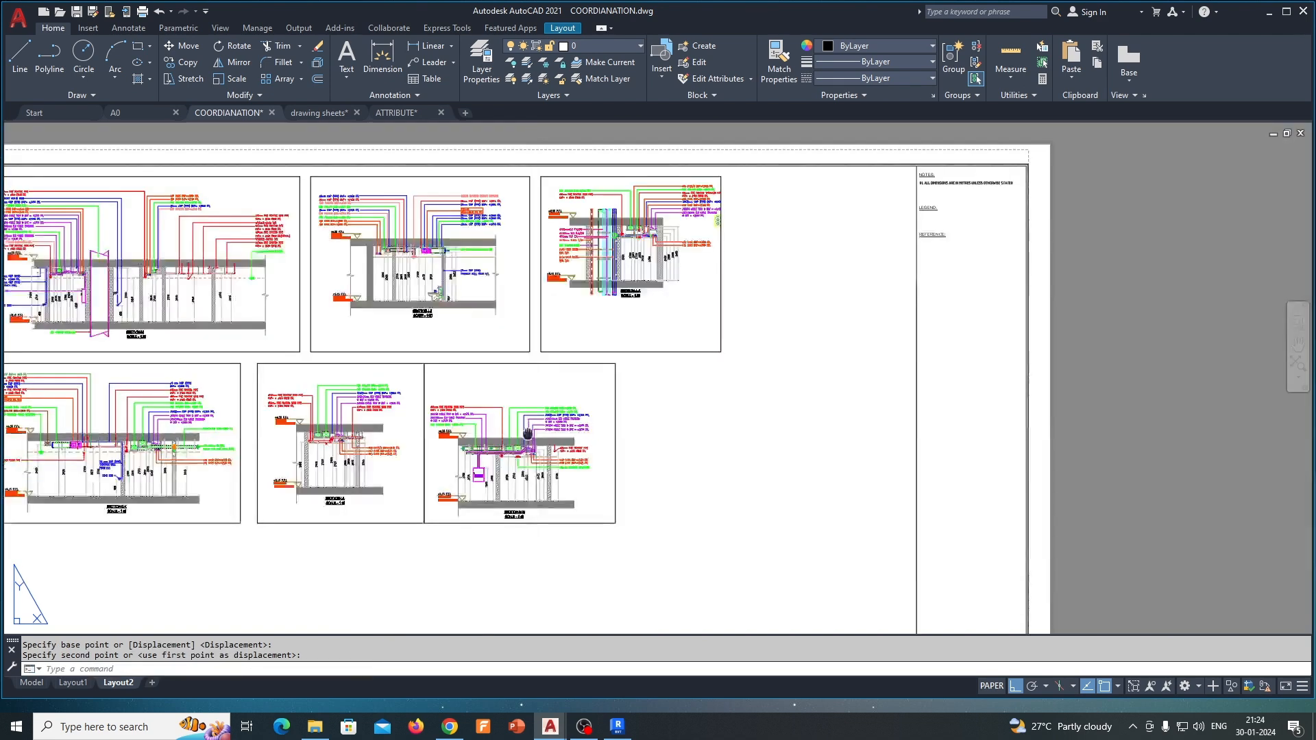
# - Move the last second-row viewport horizontally to leave a gap from its neighbour
pyautogui.moveTo(528, 434); pyautogui.dragTo(512, 386, button='middle')
pyautogui.write('m')
pyautogui.click(632, 421)
pyautogui.click(567, 458)
pyautogui.press('space')
pyautogui.click(491, 523)
pyautogui.click(520, 523)
# - Set the title block's drawing number to EL-0001-COR-P0001 with text height 5, and shift it to sit centred in its cell
pyautogui.scroll(-6, 522, 511)
pyautogui.scroll(12, 686, 507)
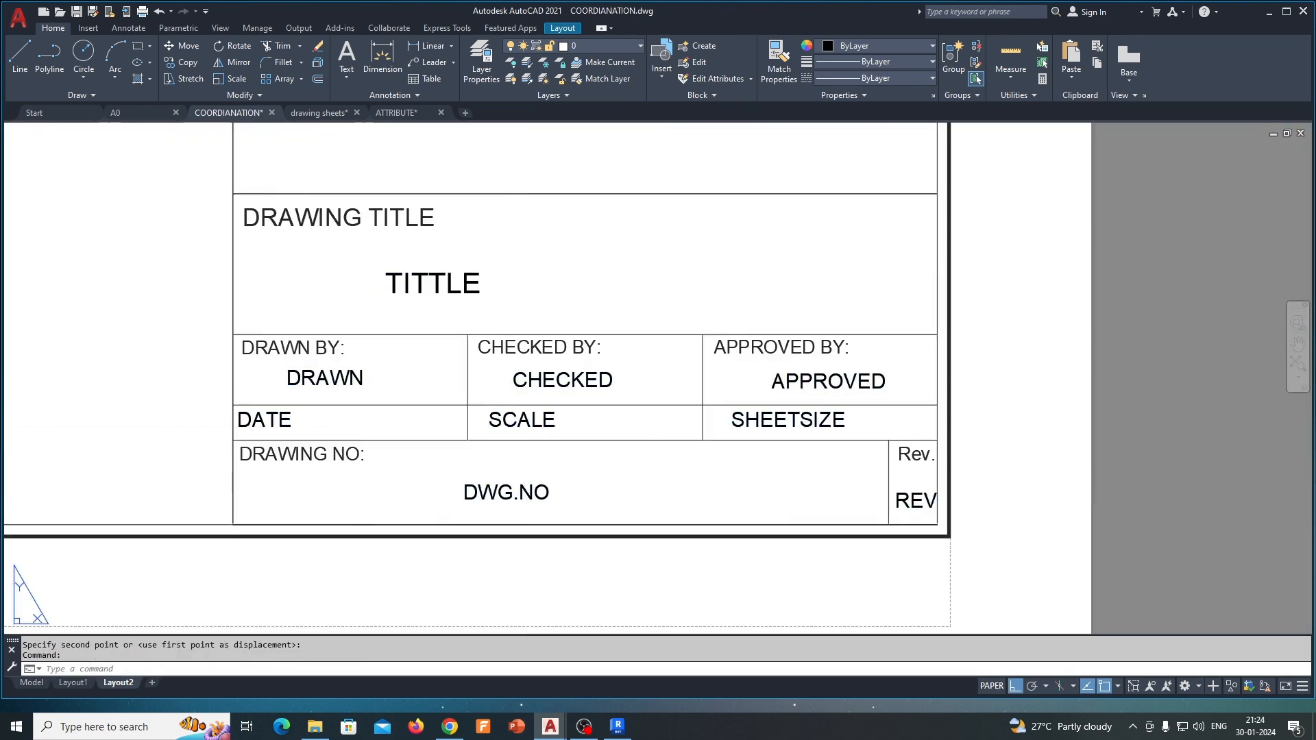
pyautogui.doubleClick(526, 500)
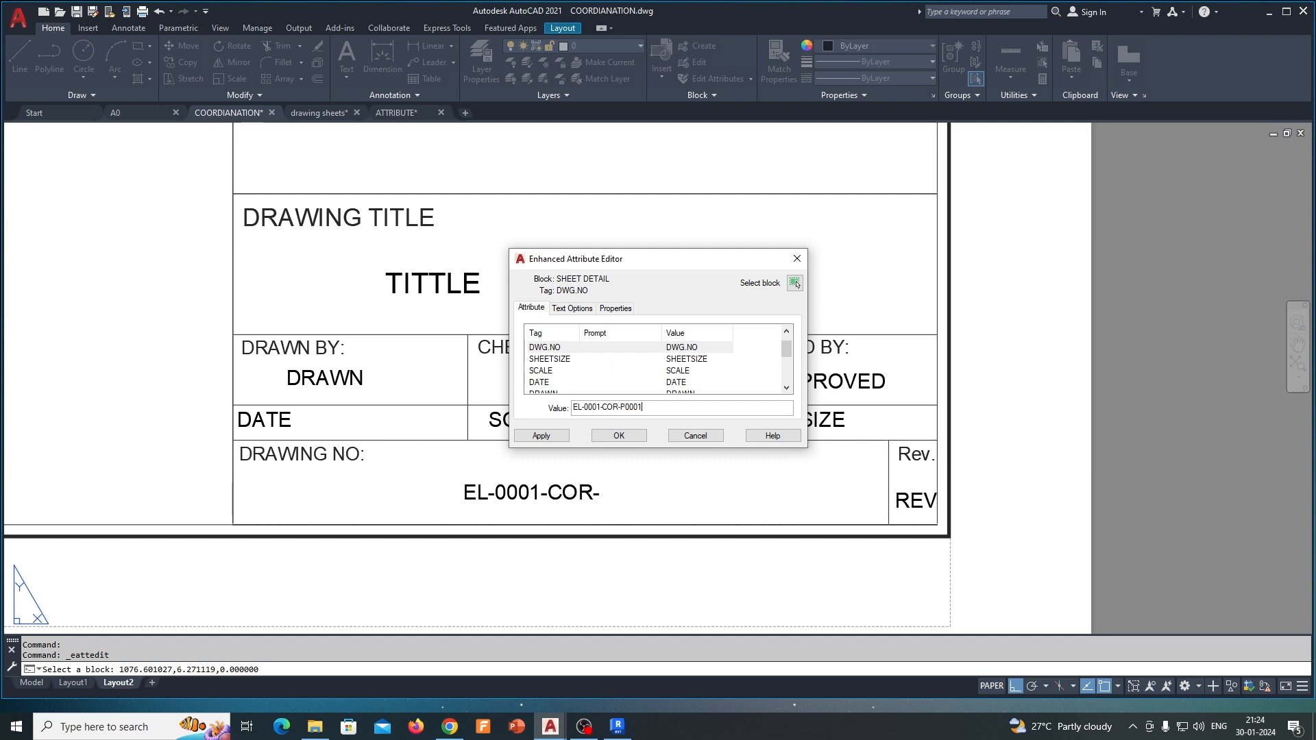
pyautogui.click(615, 308)
pyautogui.click(573, 309)
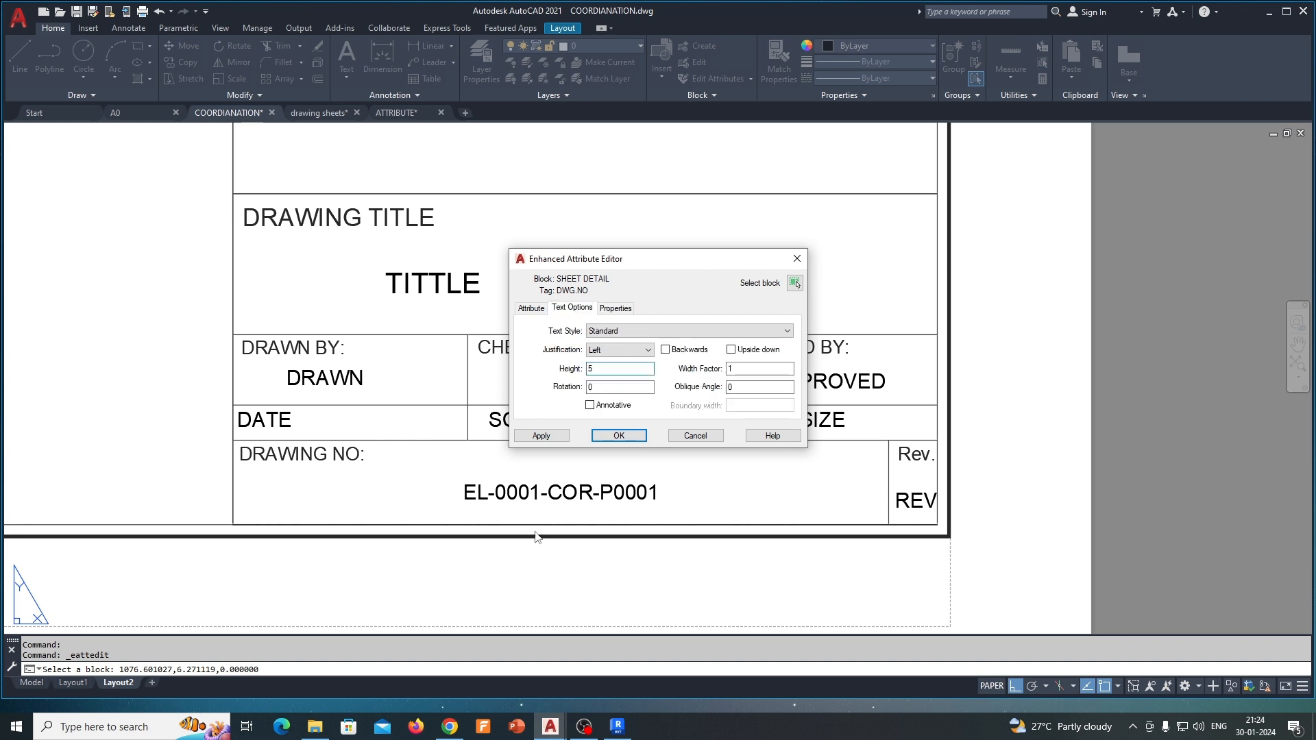
pyautogui.click(618, 436)
pyautogui.click(461, 531)
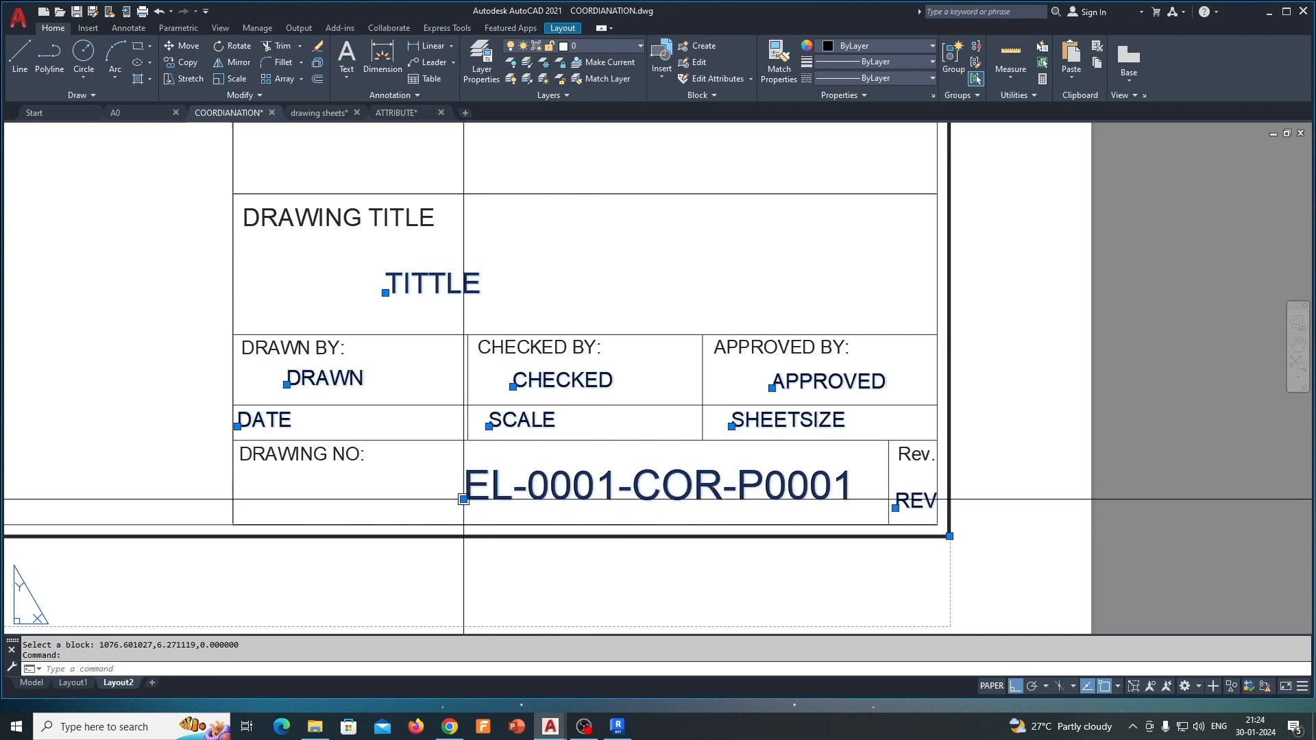
pyautogui.click(464, 499)
pyautogui.press('Escape')
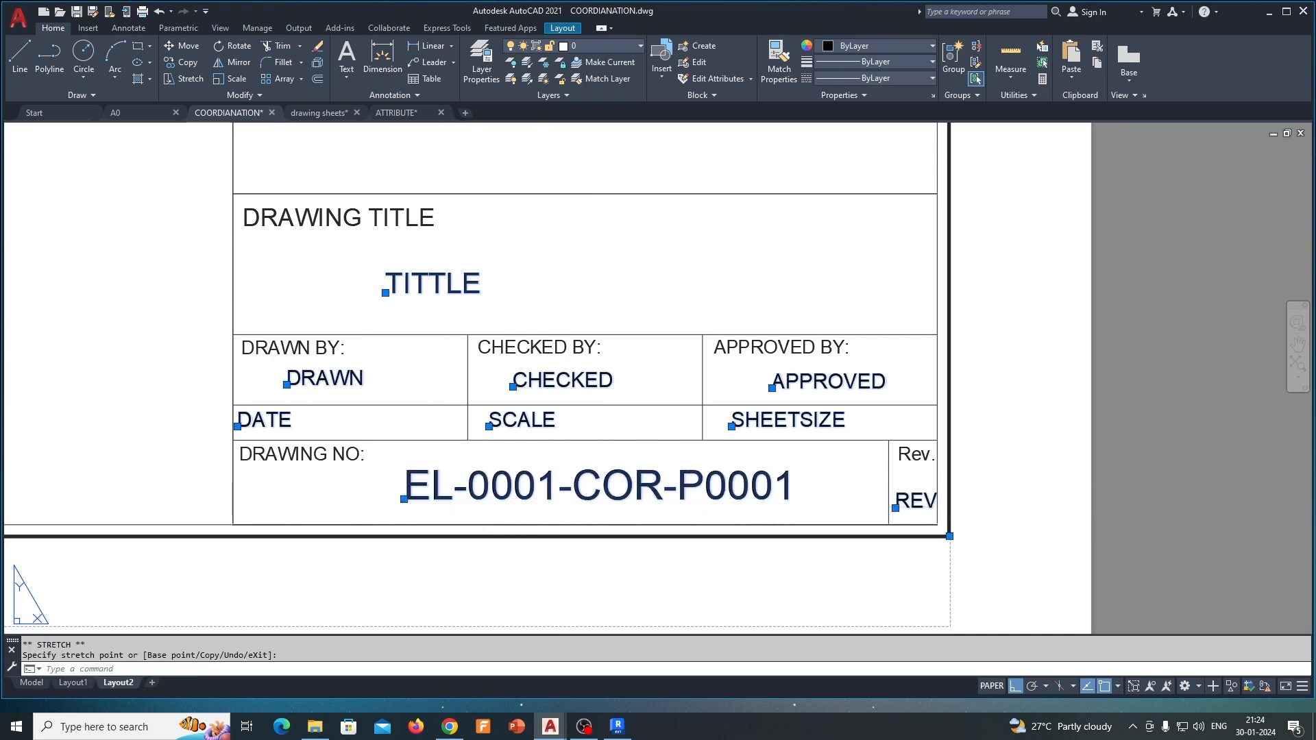
# - Set the title block's revision attribute to 1
pyautogui.moveTo(403, 503); pyautogui.dragTo(284, 480, button='middle')
pyautogui.moveTo(746, 479); pyautogui.dragTo(684, 471, button='middle')
pyautogui.doubleClick(733, 480)
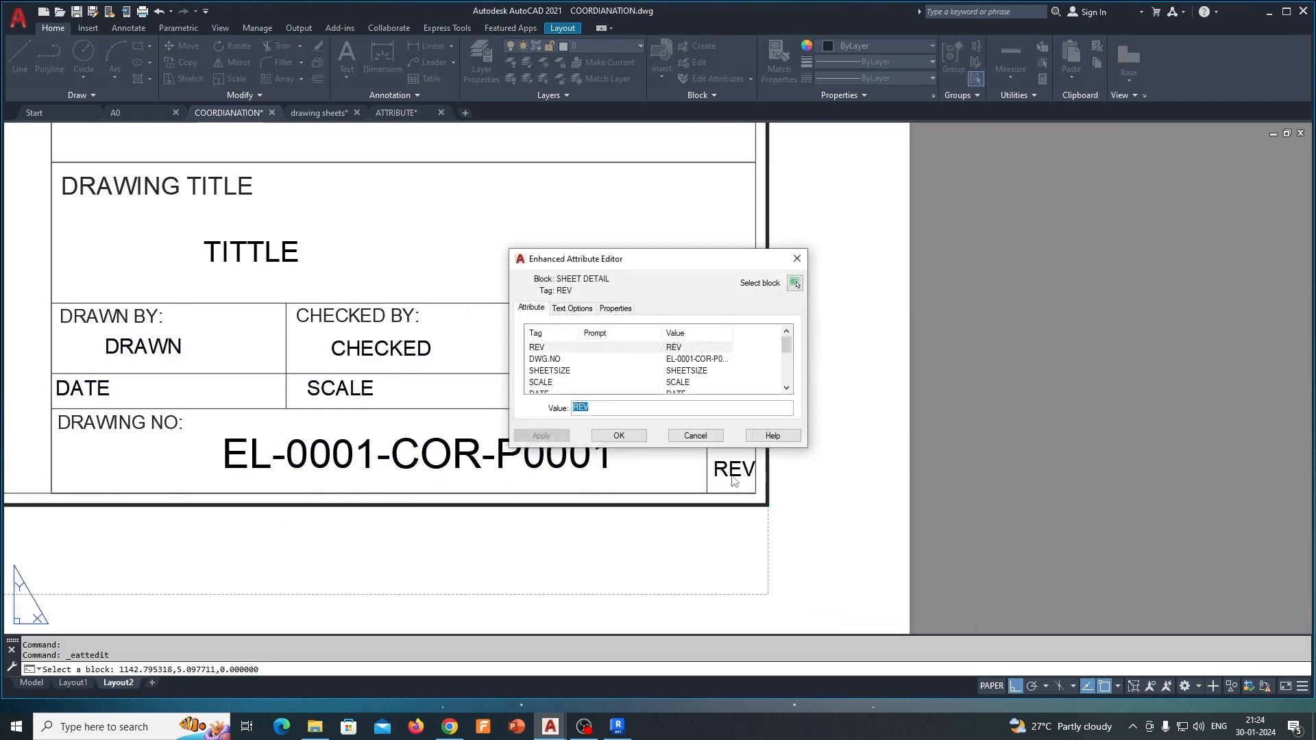
pyautogui.click(637, 438)
# - Fill in the title block's sheet size as A1, scale as 1:100 and date as 30-01-2024
pyautogui.doubleClick(626, 400)
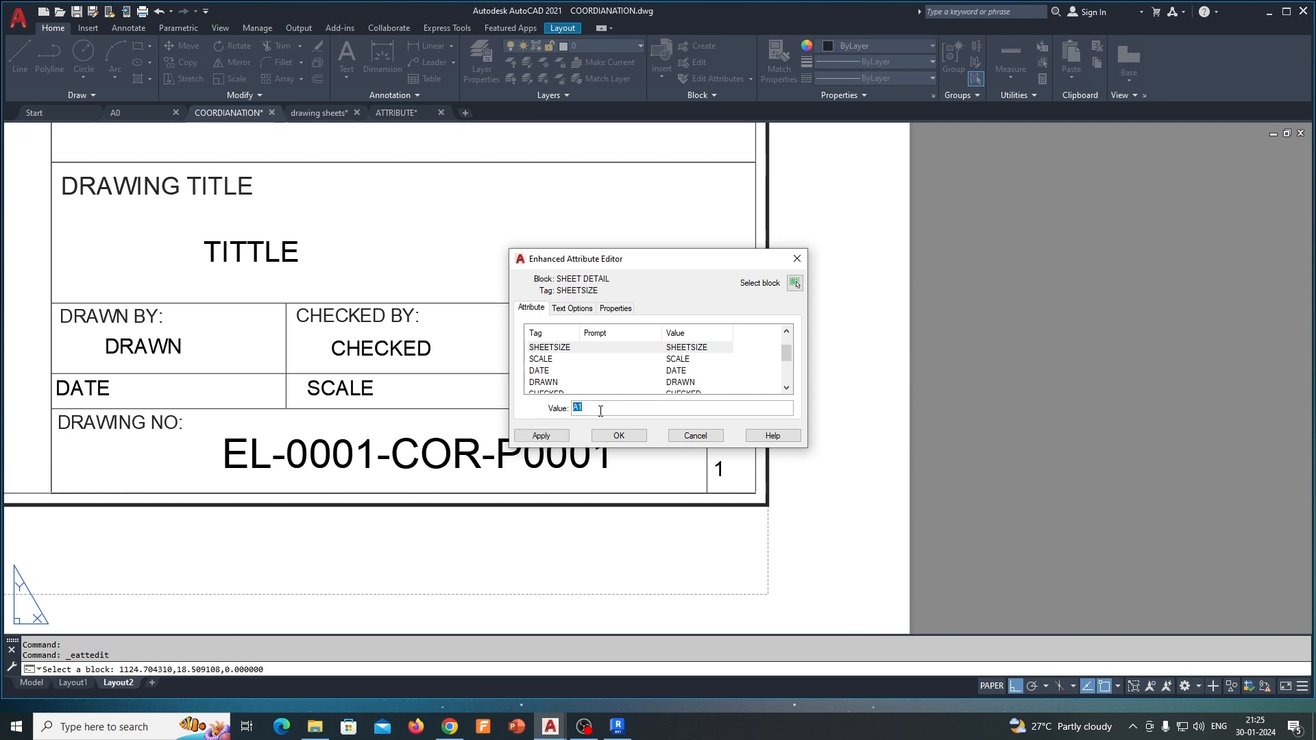
pyautogui.click(681, 362)
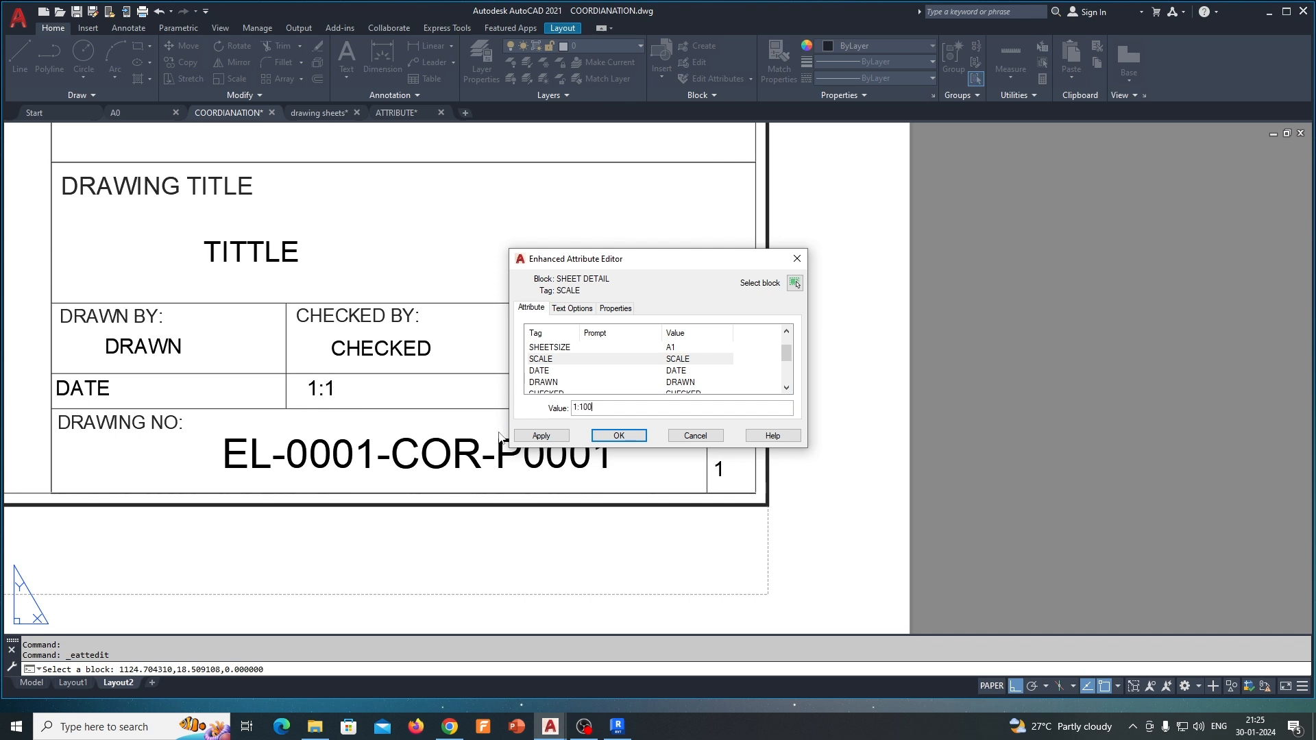
pyautogui.click(679, 374)
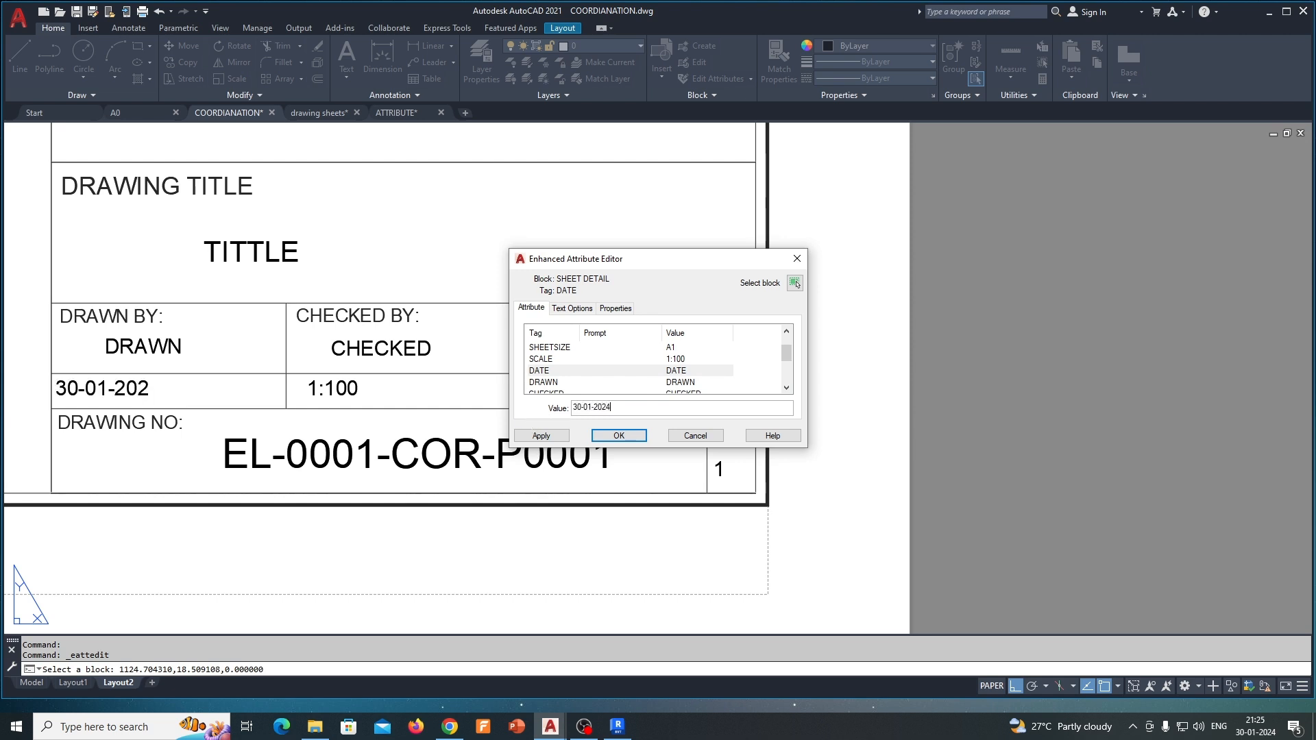
# - Fill in the initials for the title block's drawn-by, approved-by and checked-by attributes
pyautogui.click(670, 383)
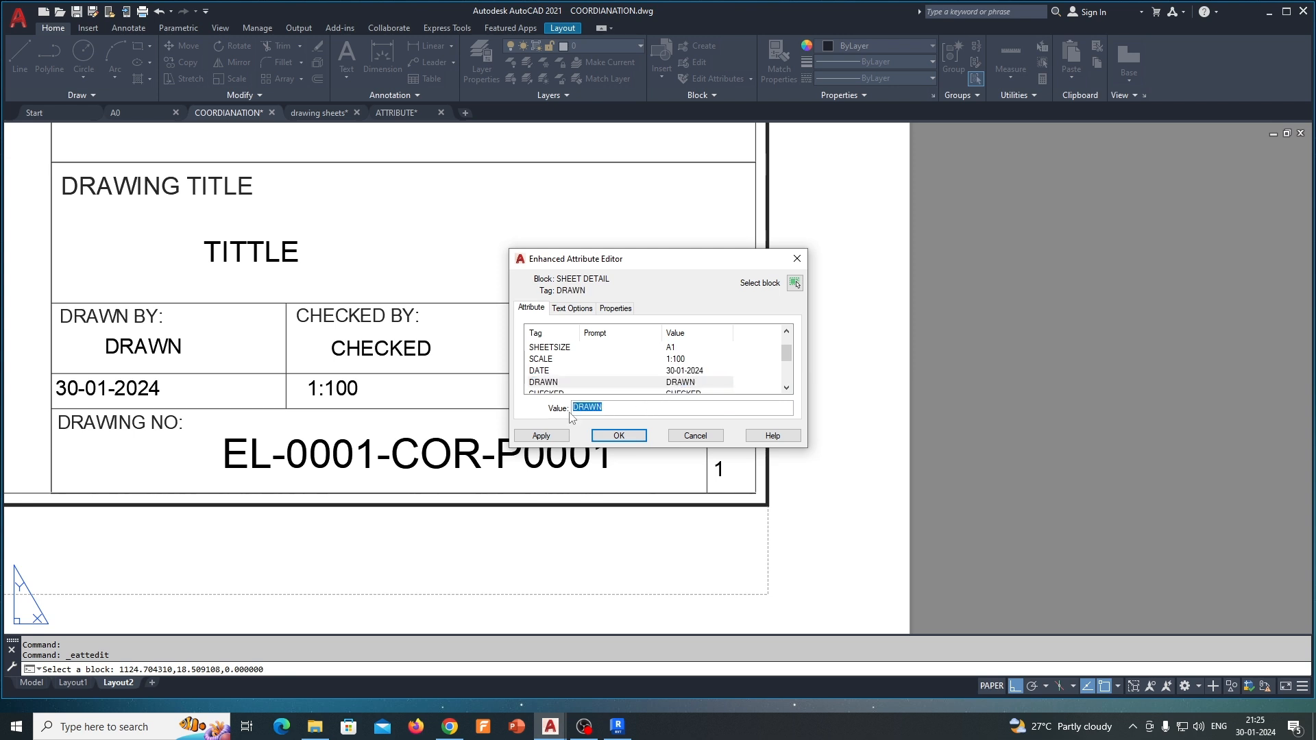
pyautogui.scroll(-1, 686, 384)
pyautogui.click(689, 374)
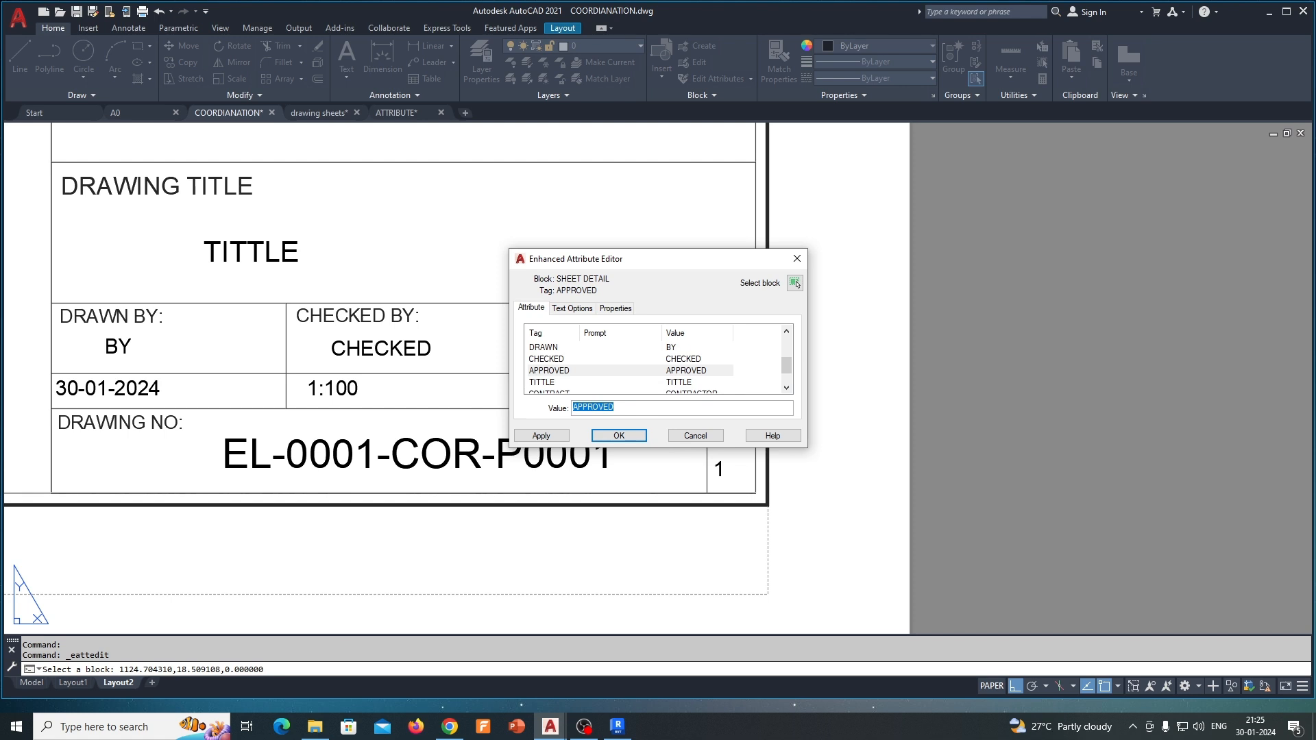
pyautogui.scroll(-1, 684, 381)
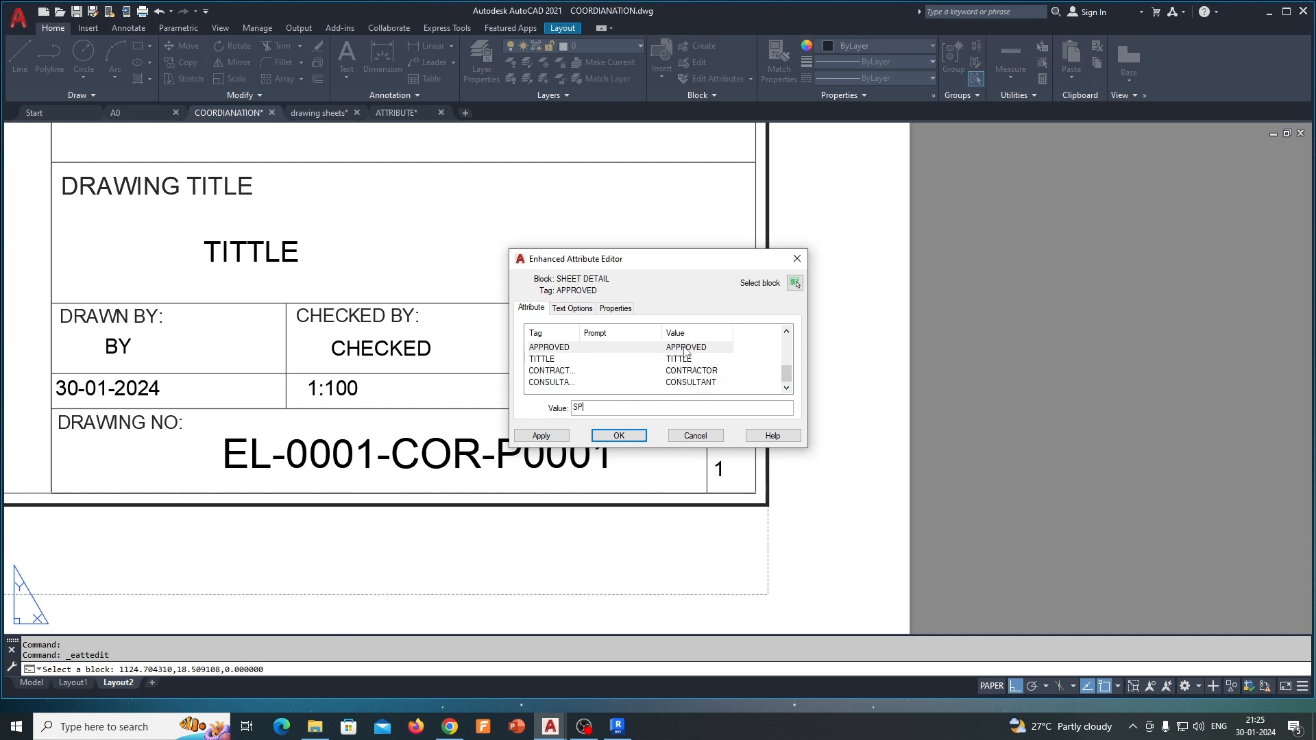
pyautogui.scroll(2, 679, 377)
pyautogui.click(684, 373)
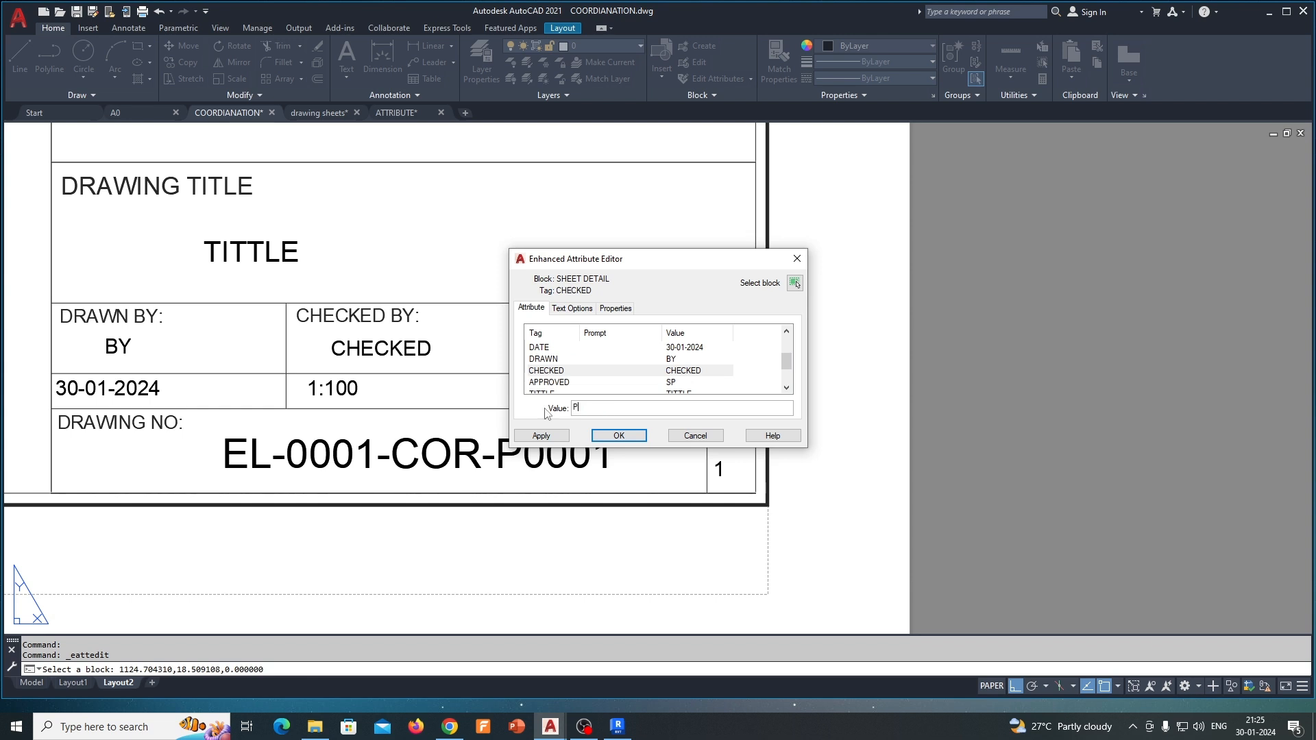
# - Set the drawing title attribute to SECTION LAYOUT and accept the attribute edits
pyautogui.scroll(-1, 699, 361)
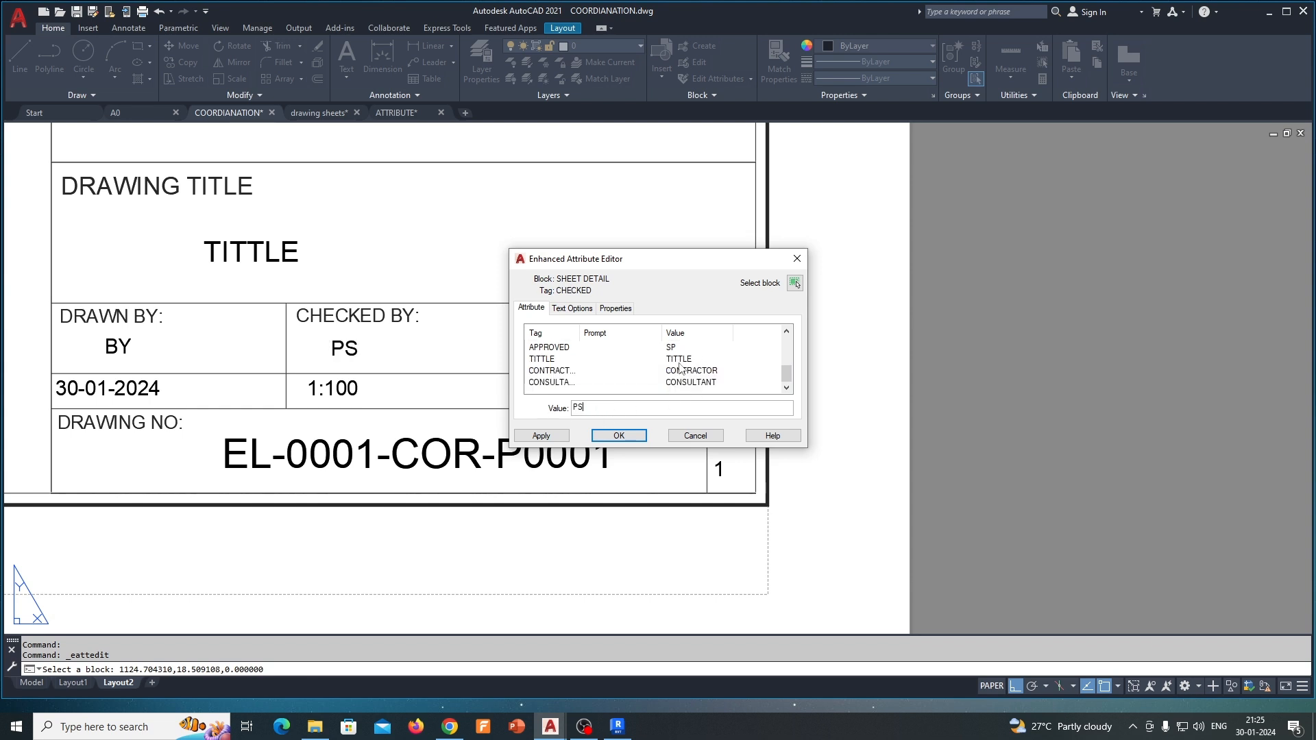
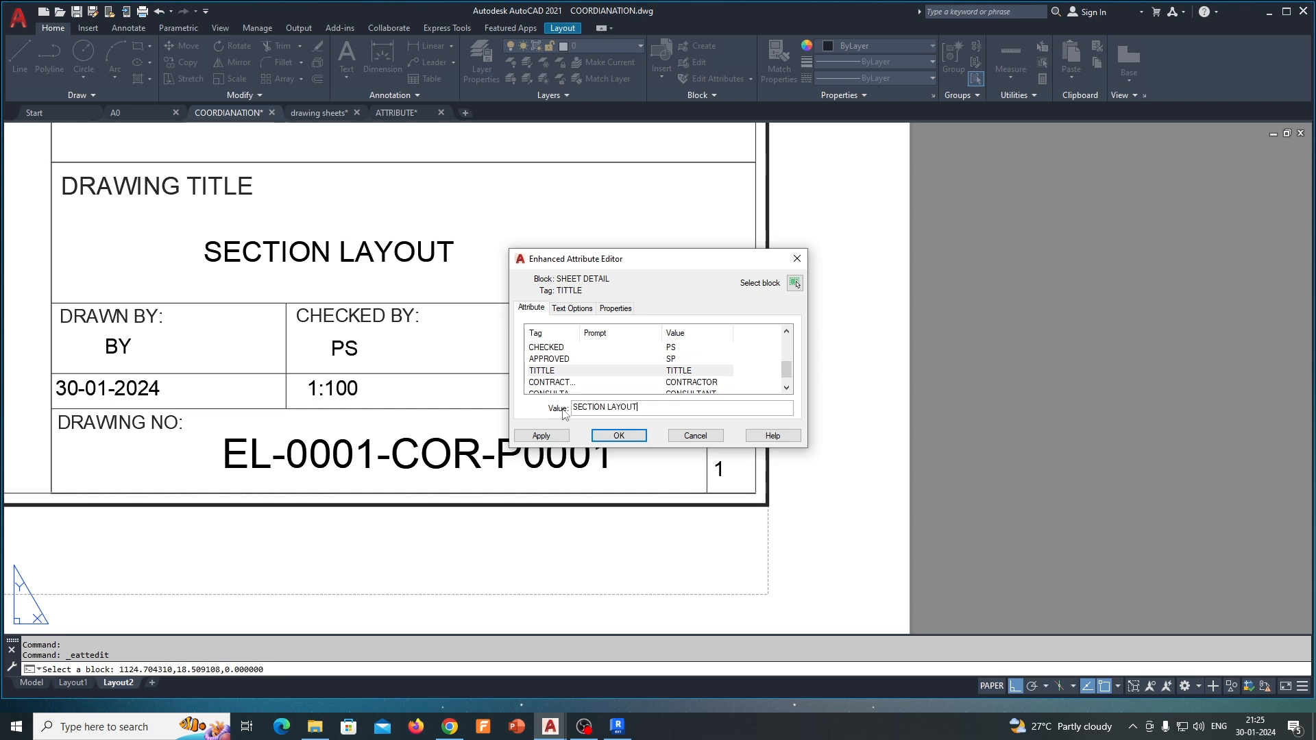
pyautogui.click(619, 436)
# - Move the CONTRACTOR attribute text in the title block to line up with the CONSULTANT text above it
pyautogui.scroll(-5, 611, 441)
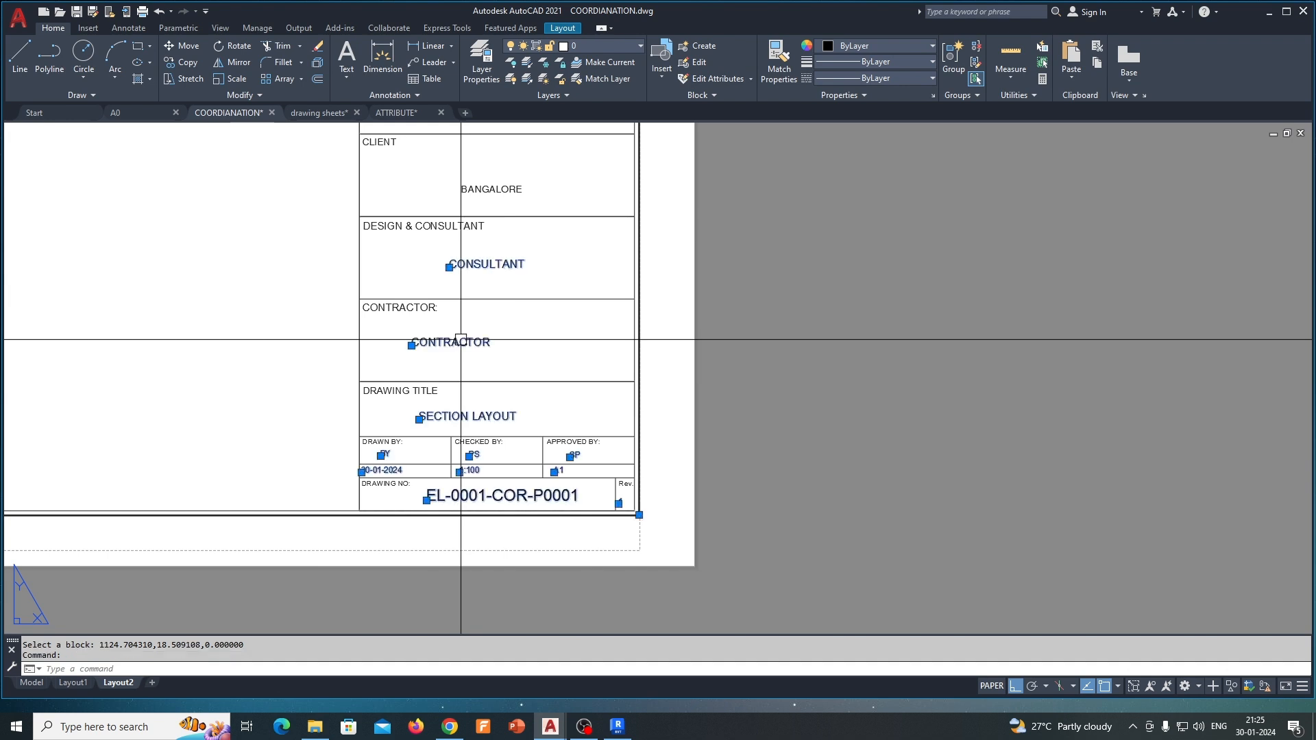
pyautogui.click(411, 345)
pyautogui.scroll(5, 439, 346)
pyautogui.scroll(-3, 446, 351)
pyautogui.press('Escape')
pyautogui.click(396, 376)
pyautogui.press('Escape')
pyautogui.click(410, 345)
pyautogui.scroll(2, 480, 354)
pyautogui.click(498, 357)
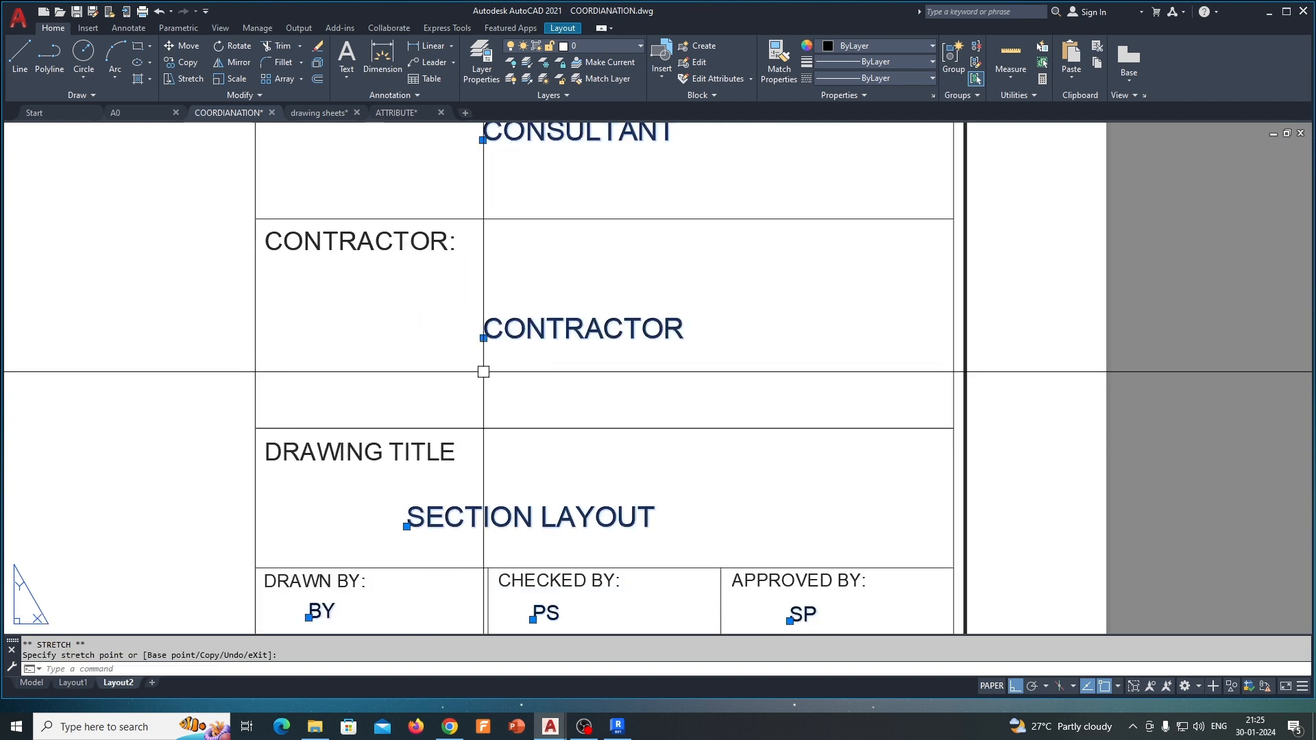
pyautogui.press('Escape')
# - Start a single-sheet plot of Layout2 using the previous plot's page setup
pyautogui.scroll(-6, 482, 370)
pyautogui.moveTo(449, 391); pyautogui.dragTo(471, 421, button='middle')
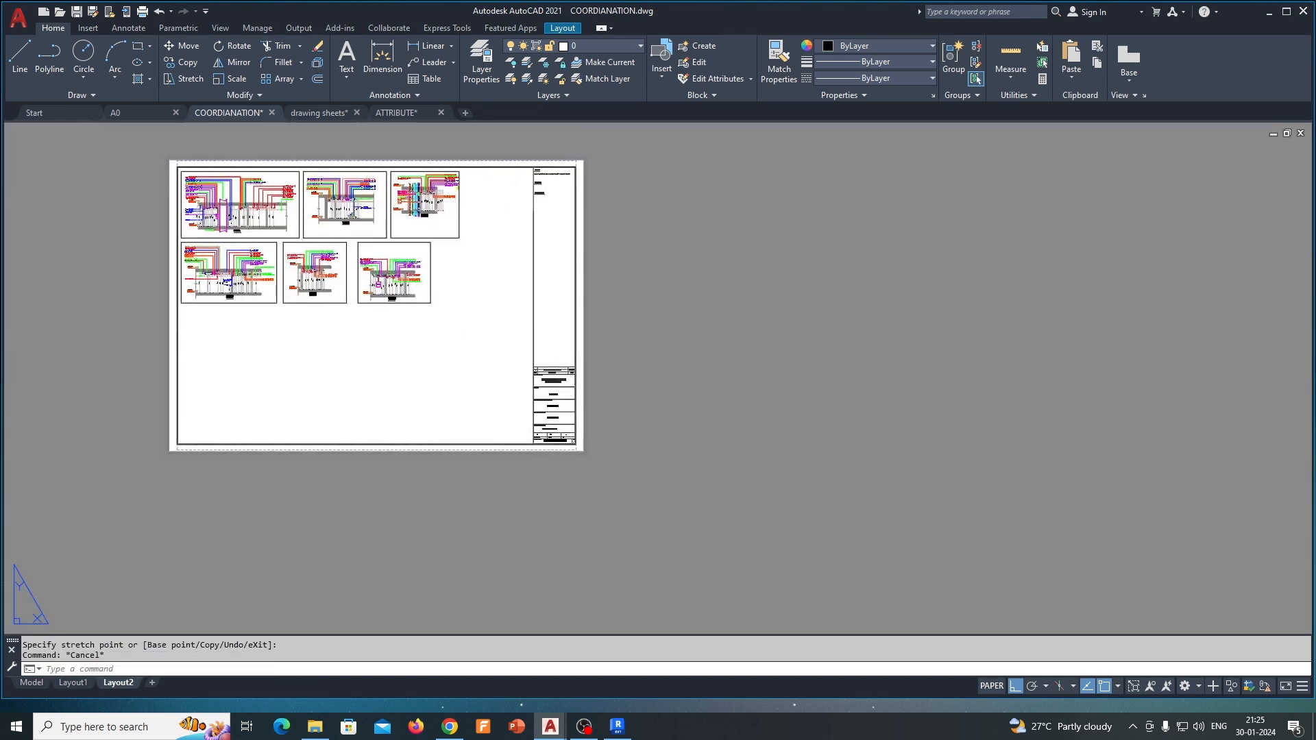
pyautogui.middleClick(445, 421)
pyautogui.middleClick(445, 421)
pyautogui.hotkey('ctrl', 'p')
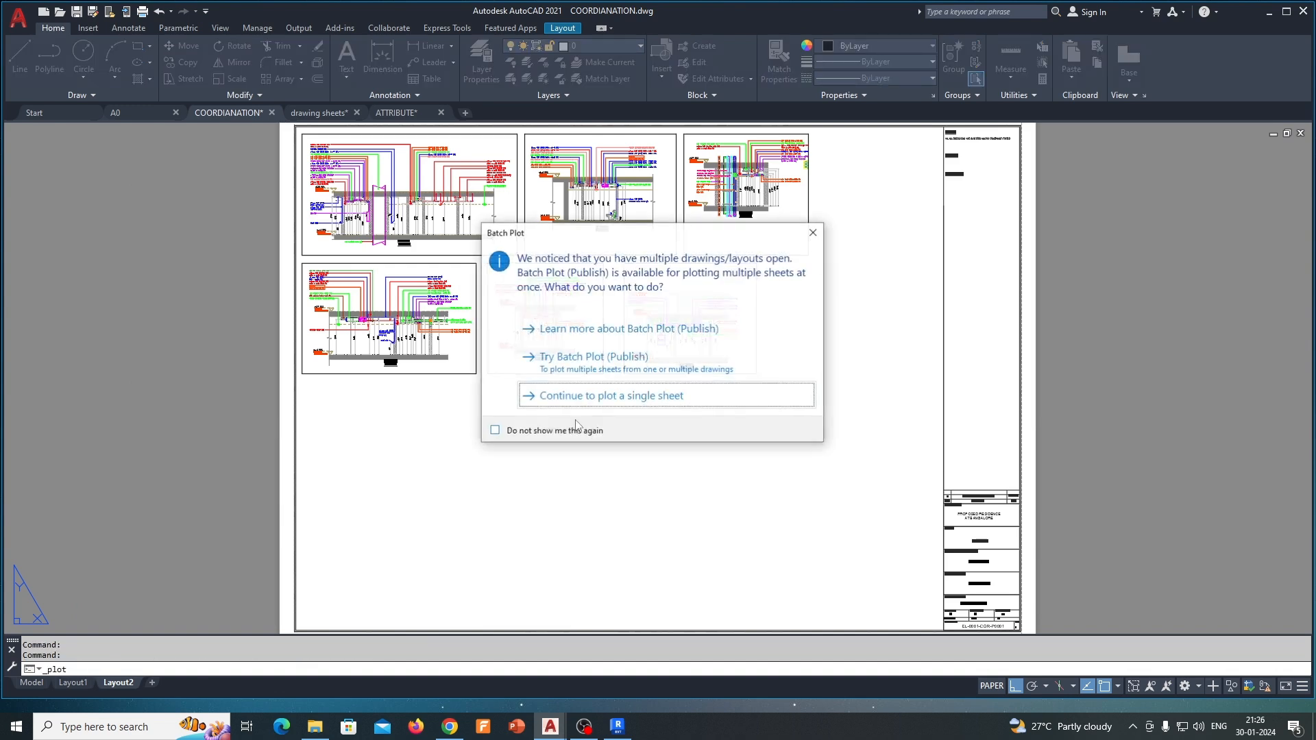
pyautogui.click(617, 400)
pyautogui.click(561, 212)
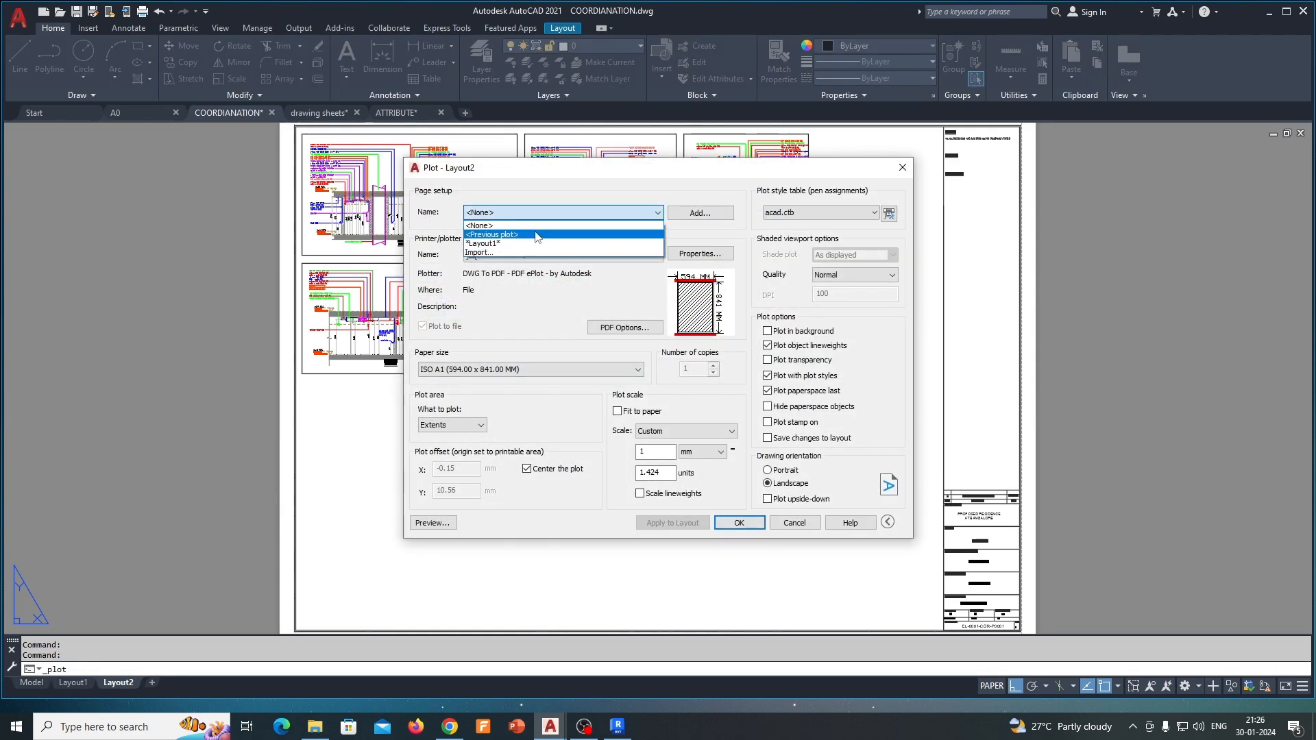
pyautogui.click(528, 238)
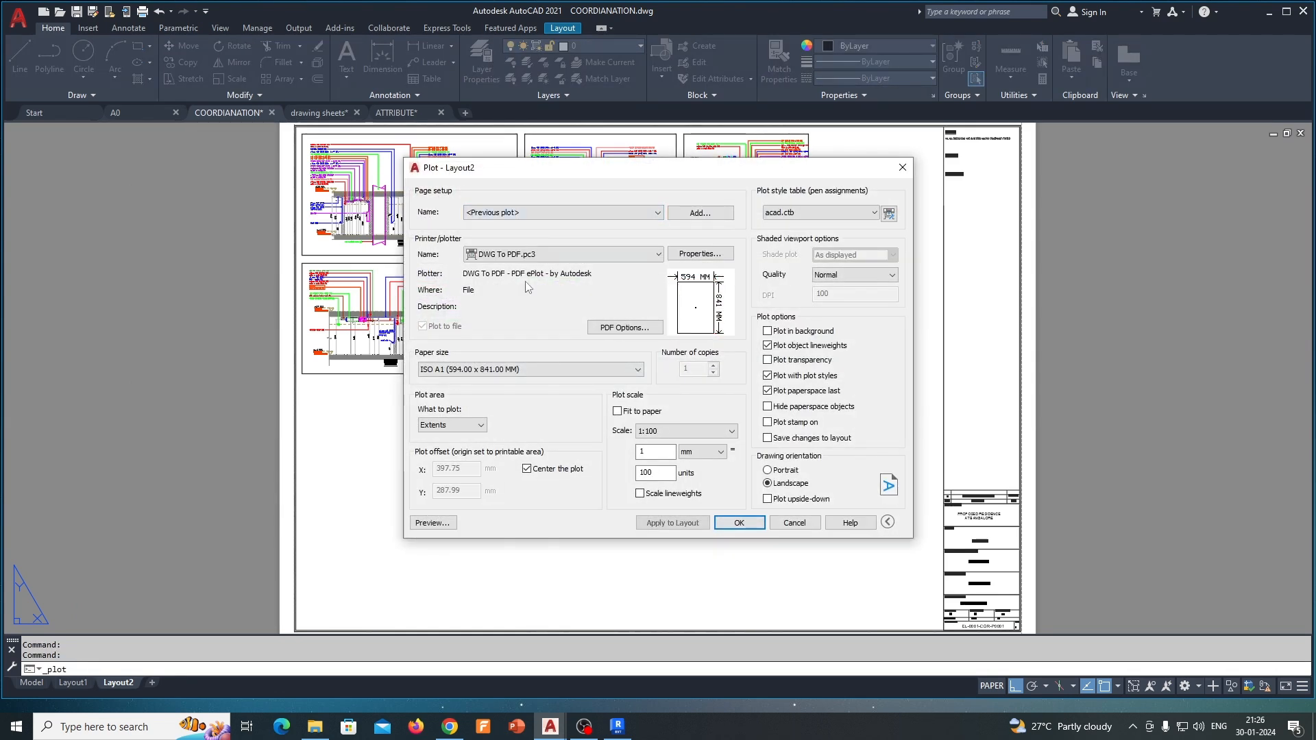
# - Try a custom plot scale of 1 mm to 1.5 units, preview the sheet and exit the preview
pyautogui.click(618, 412)
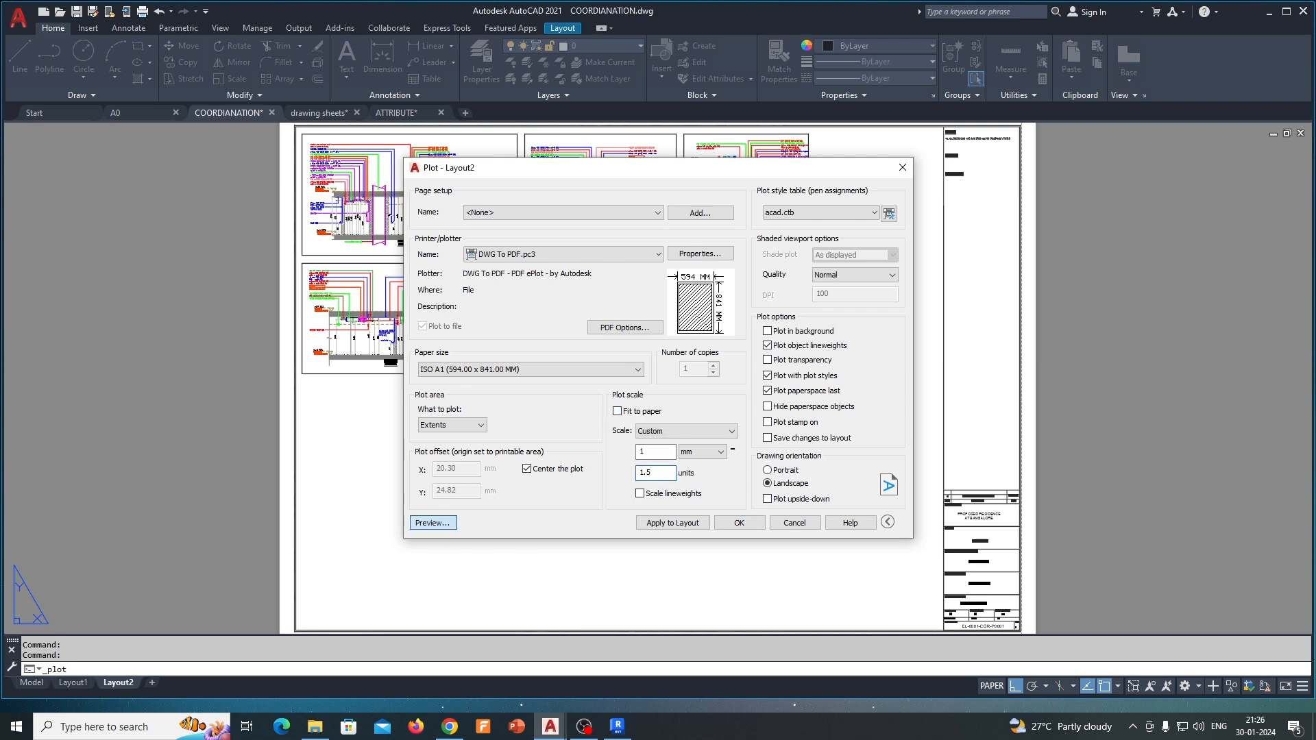
pyautogui.click(433, 523)
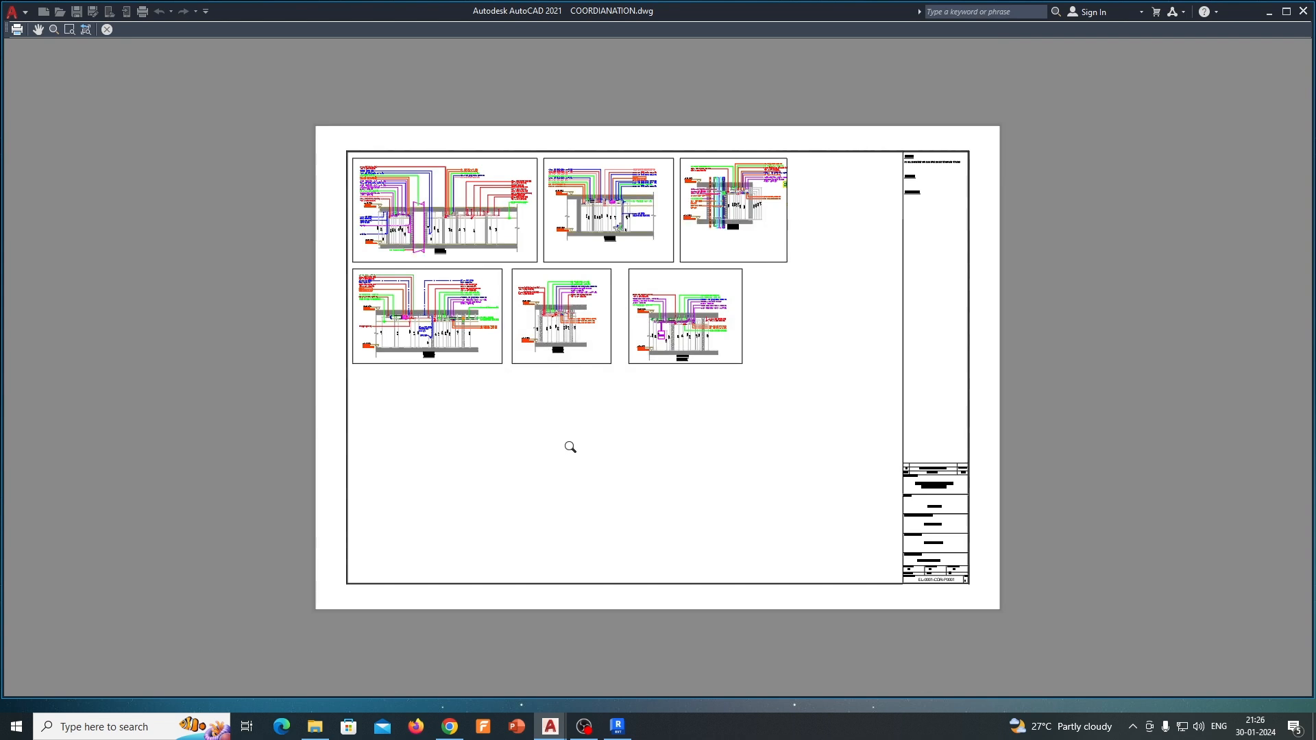
pyautogui.moveTo(484, 326); pyautogui.dragTo(391, 330, button='middle')
pyautogui.rightClick(384, 244)
pyautogui.click(408, 252)
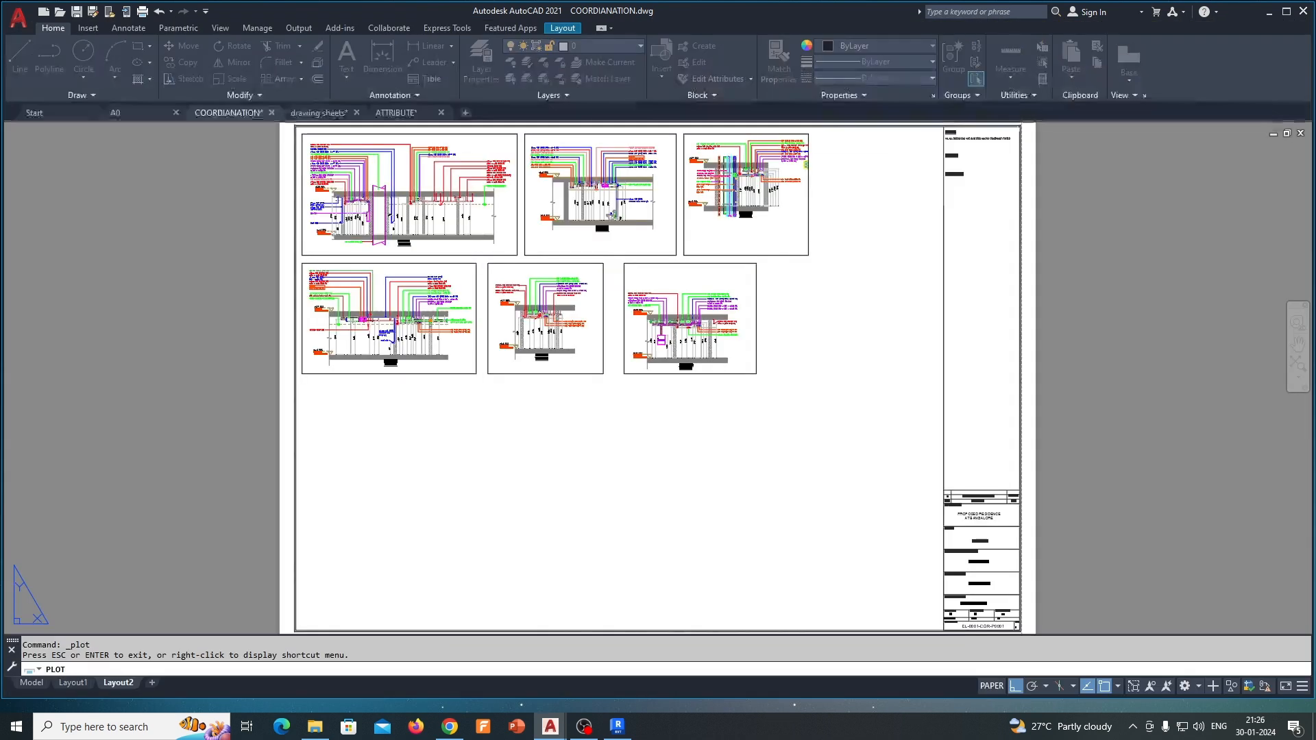
# - Fit the plot to the paper and open the plot preview
pyautogui.click(617, 412)
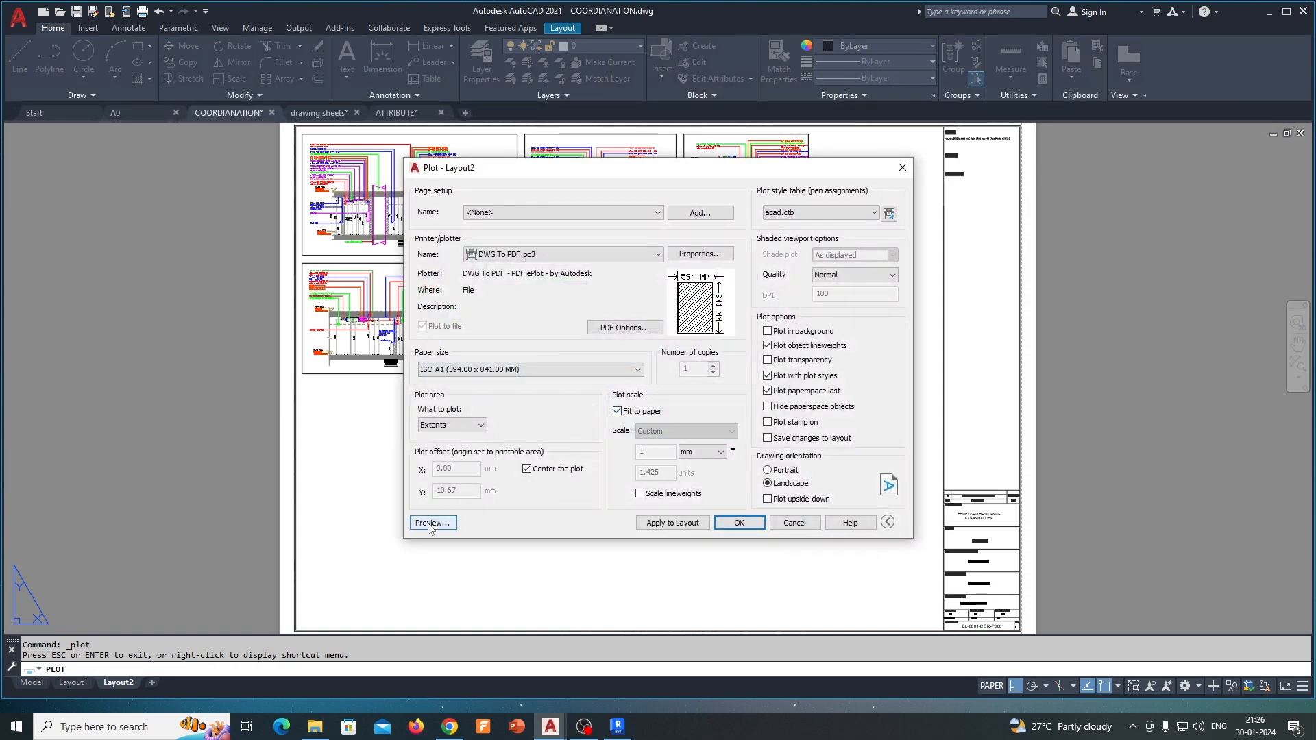
pyautogui.click(430, 525)
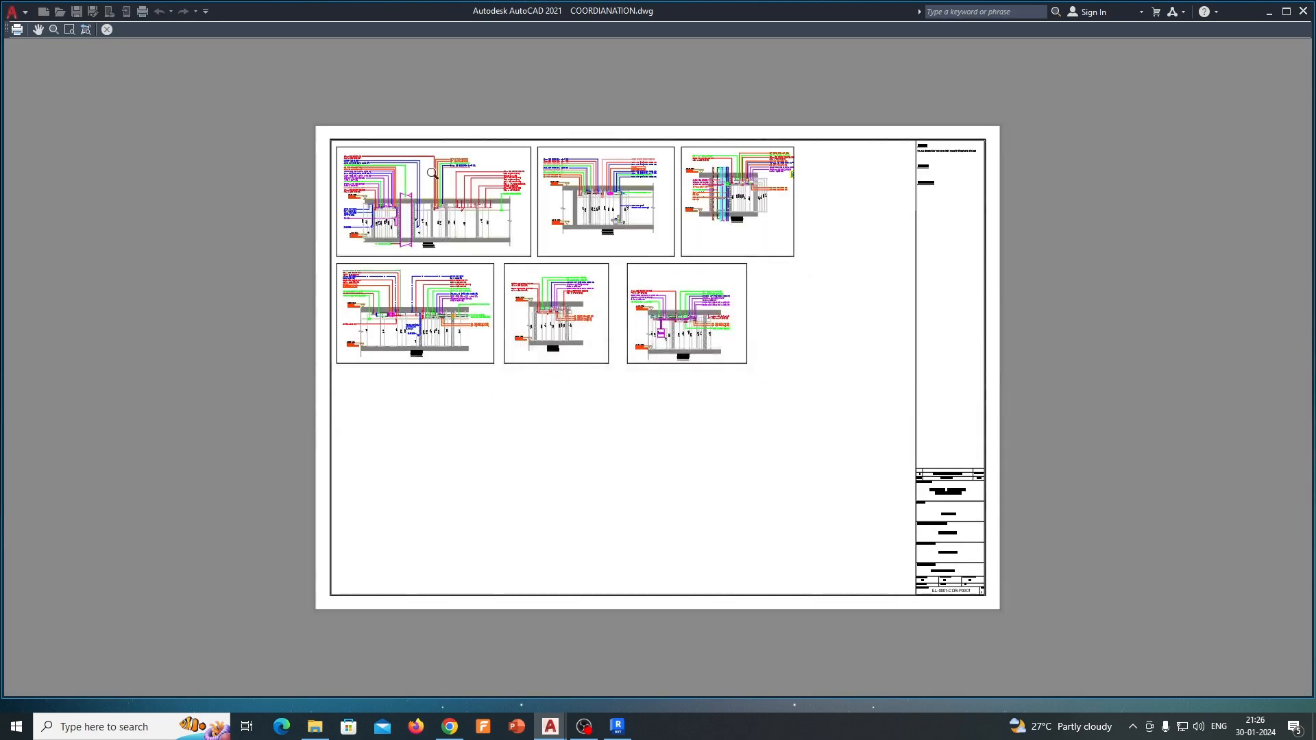
# - Examine the section drawings, their labels and the title block in the plot preview
pyautogui.scroll(10, 453, 180)
pyautogui.scroll(-2, 423, 337)
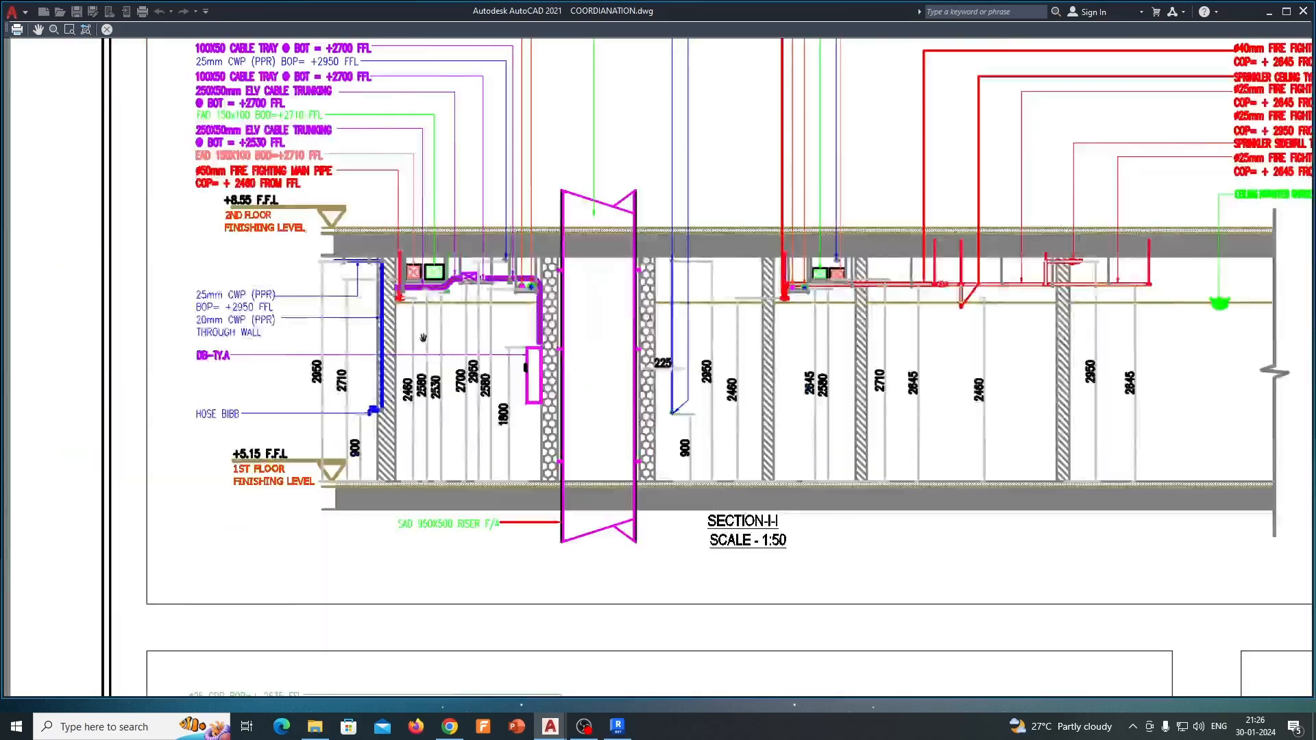
pyautogui.scroll(-2, 423, 337)
pyautogui.moveTo(747, 335); pyautogui.dragTo(426, 326, button='middle')
pyautogui.scroll(4, 1031, 238)
pyautogui.moveTo(1034, 238); pyautogui.dragTo(628, 251, button='middle')
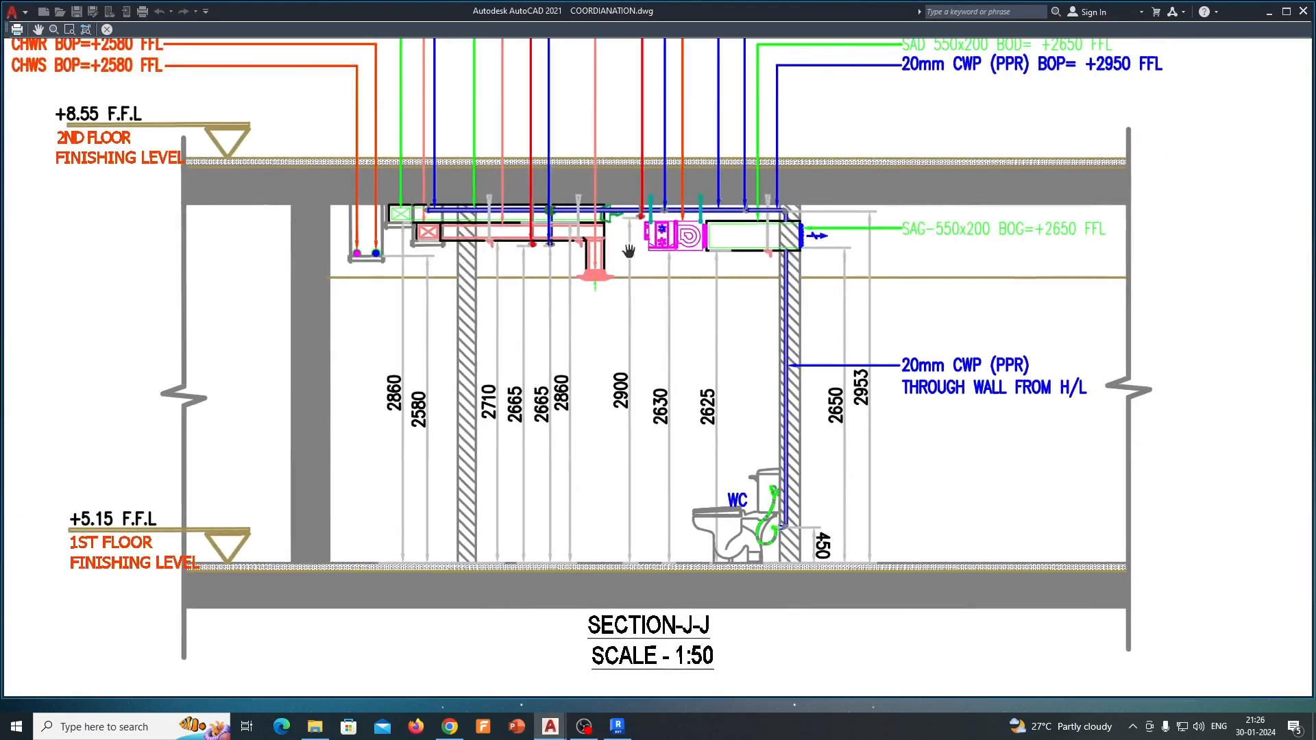
pyautogui.scroll(-8, 628, 251)
pyautogui.scroll(4, 799, 486)
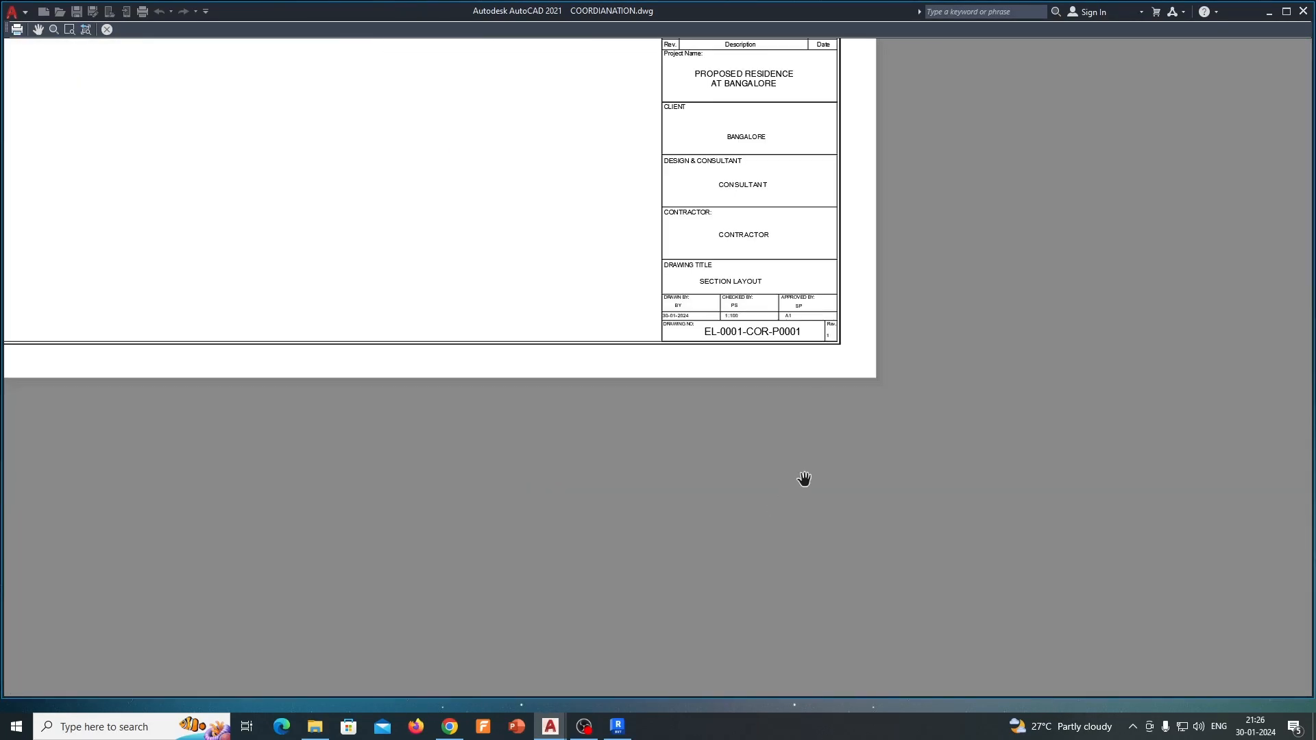
pyautogui.scroll(6, 794, 302)
pyautogui.moveTo(794, 302); pyautogui.dragTo(885, 522, button='middle')
pyautogui.scroll(-8, 714, 429)
pyautogui.moveTo(607, 411); pyautogui.dragTo(826, 476, button='middle')
pyautogui.moveTo(549, 405); pyautogui.dragTo(570, 560, button='middle')
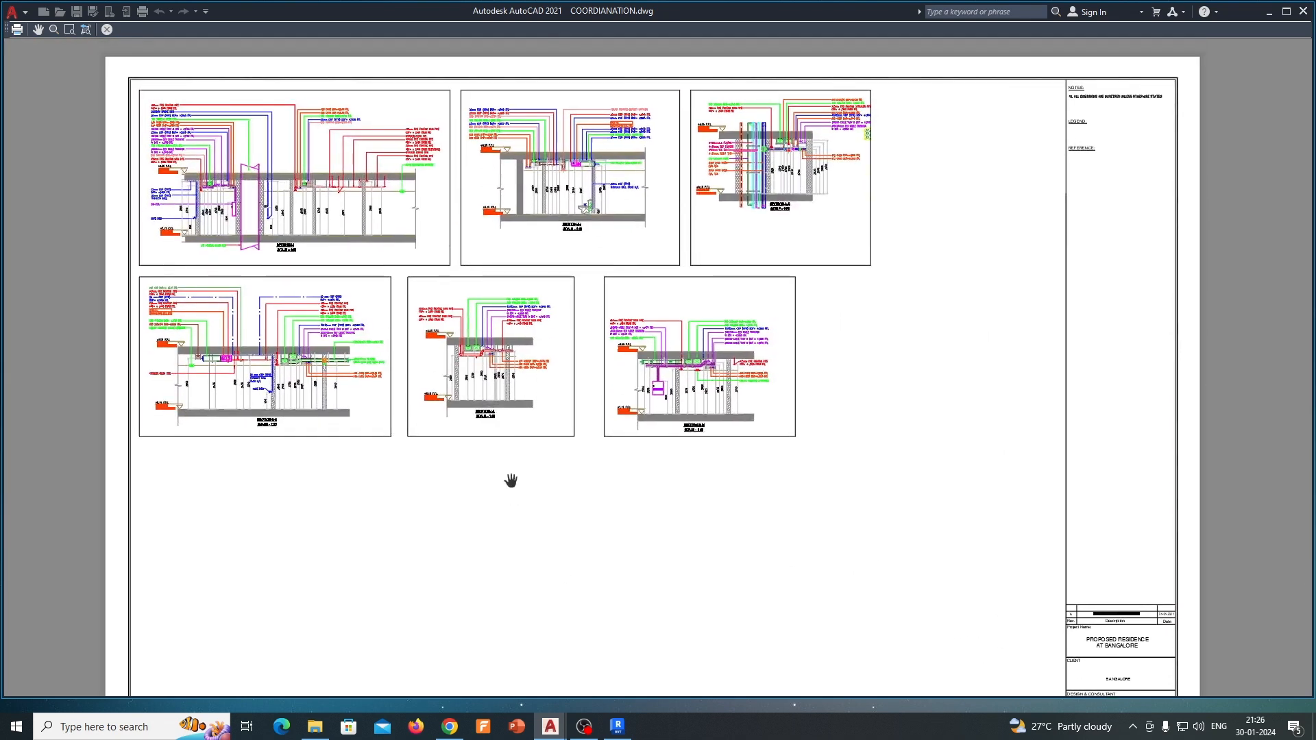
# - Check the full A1 sheet composition in the plot preview and exit the preview
pyautogui.moveTo(469, 414); pyautogui.dragTo(469, 452, button='middle')
pyautogui.scroll(2, 473, 400)
pyautogui.scroll(-6, 482, 392)
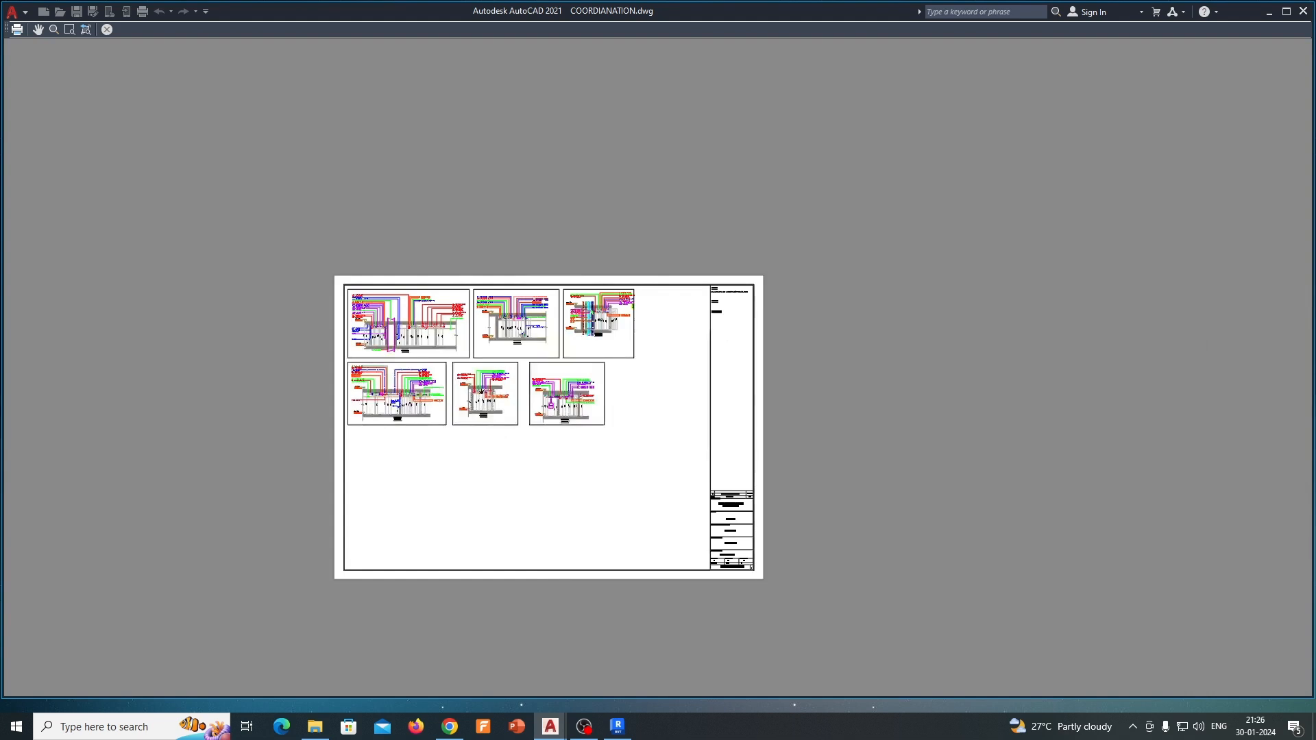
pyautogui.press('Escape')
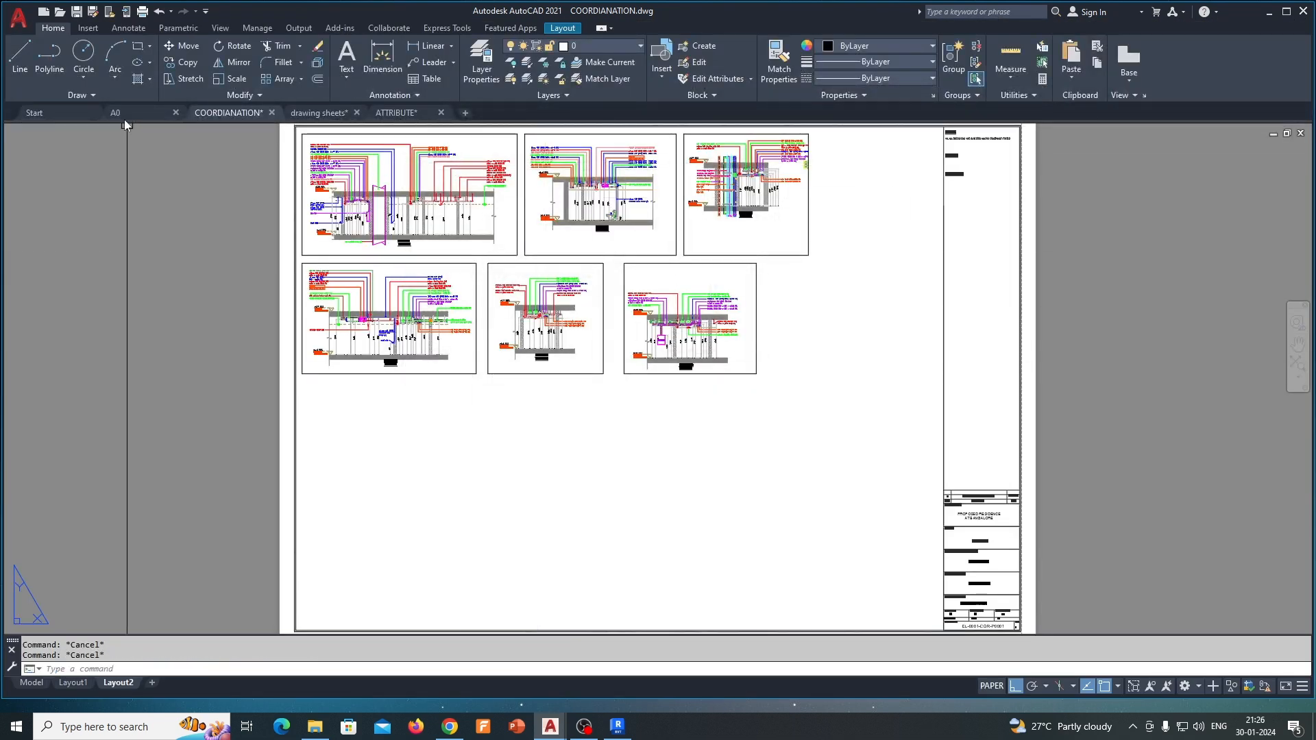
# - Switch to the drawing sheets file and zoom to a window framing the A4 to A0 title block sheets and their headings
pyautogui.click(319, 113)
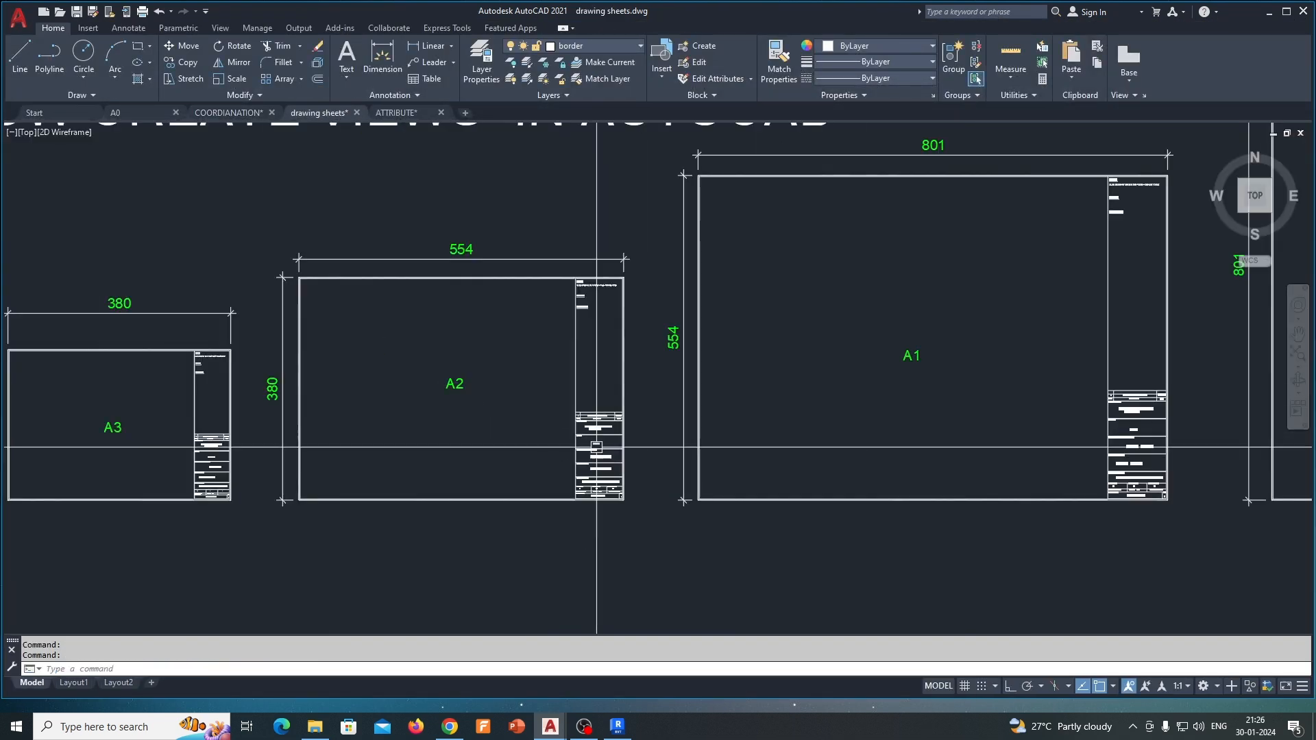
pyautogui.scroll(-5, 271, 455)
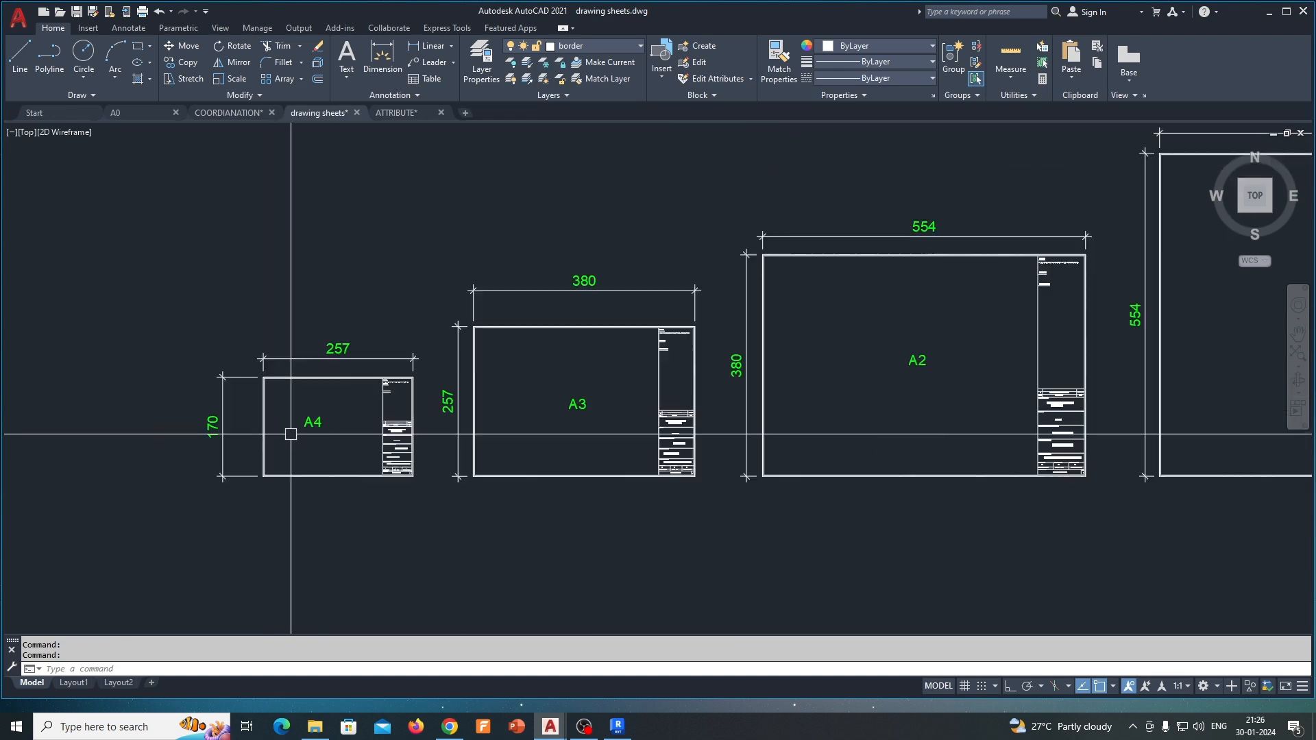
pyautogui.scroll(-2, 521, 442)
pyautogui.scroll(2, 467, 379)
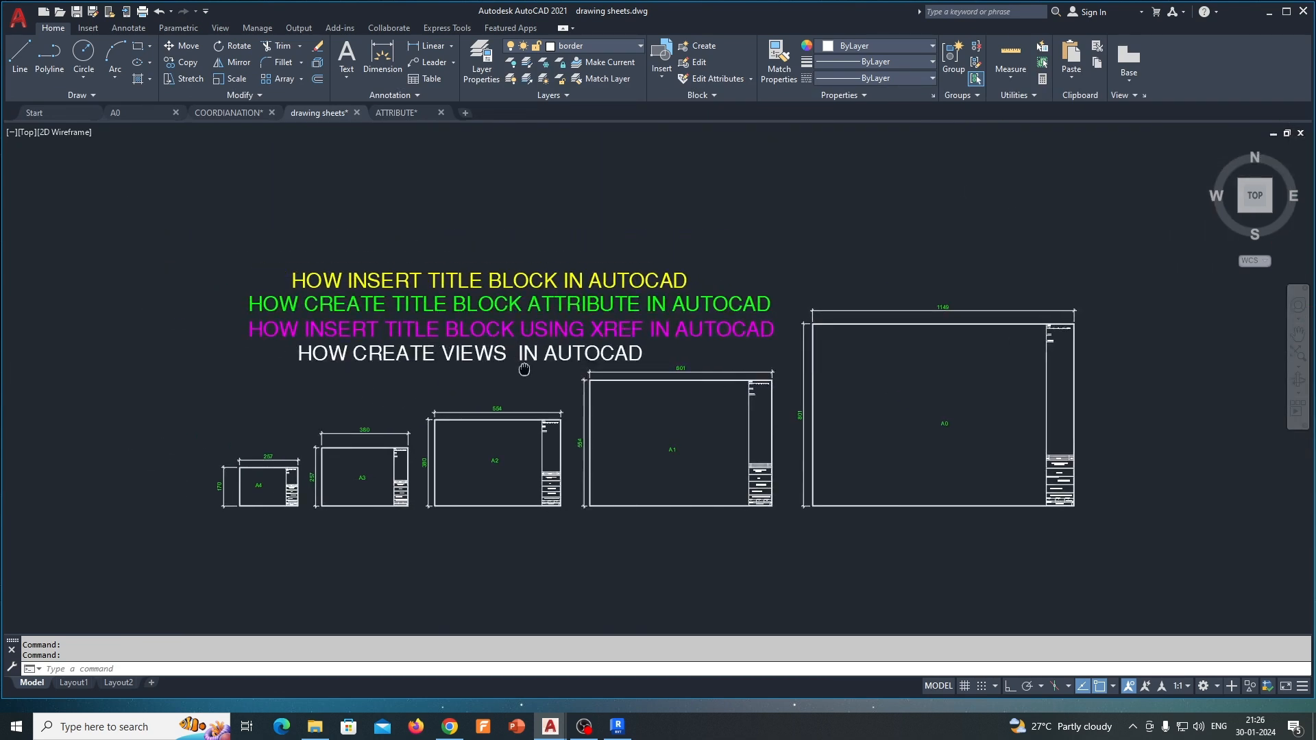
pyautogui.write('z')
pyautogui.press('Return')
pyautogui.click(185, 253)
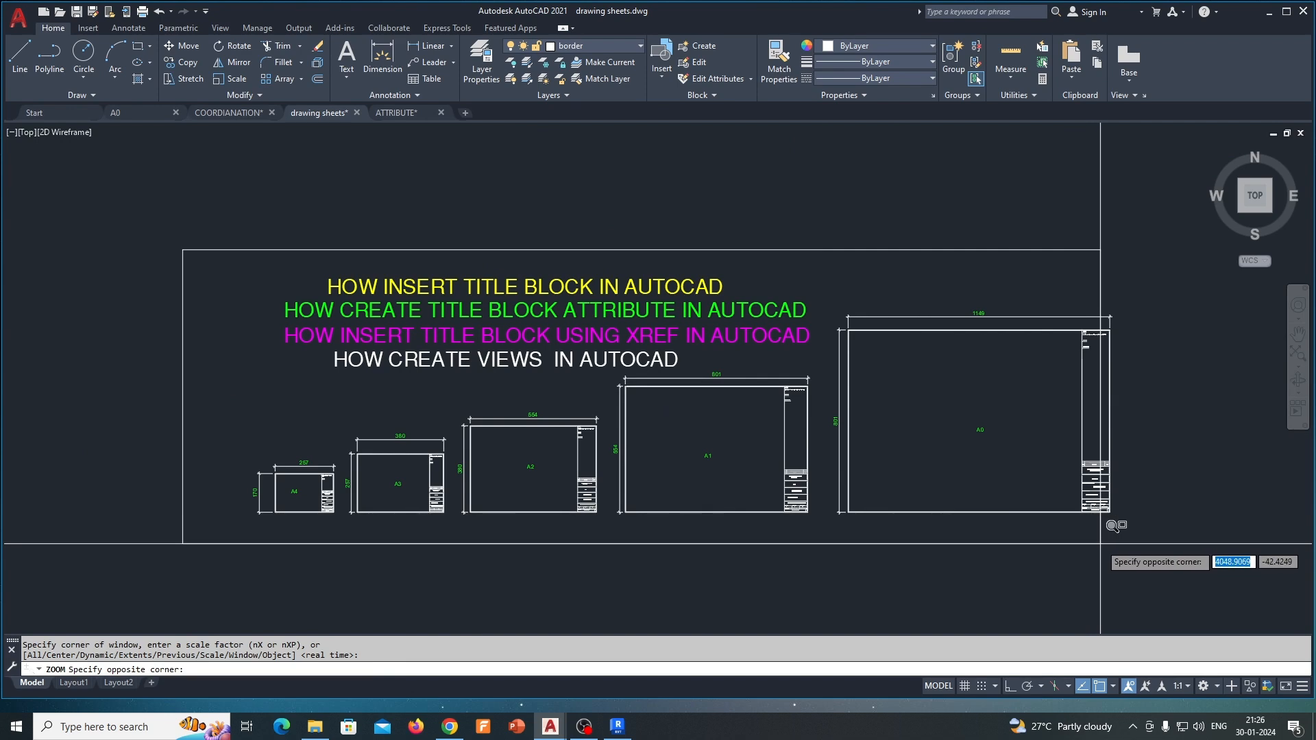
pyautogui.click(1147, 530)
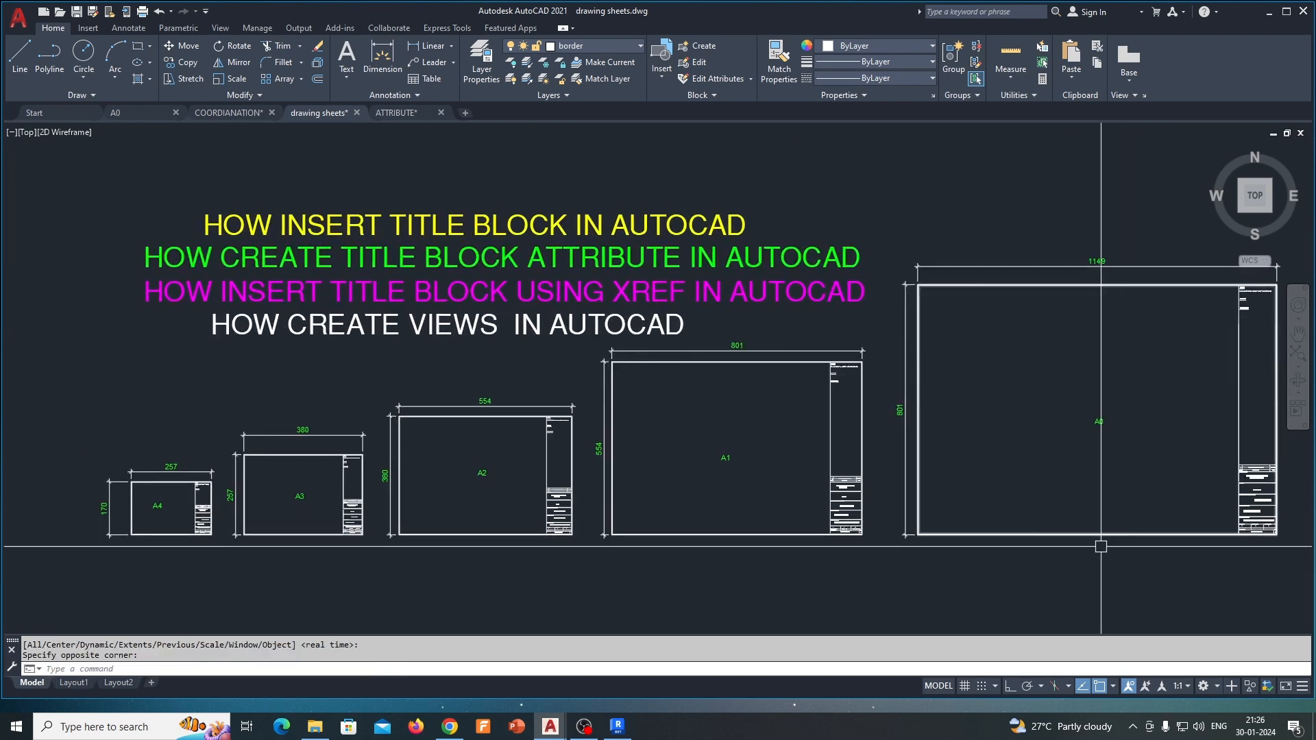